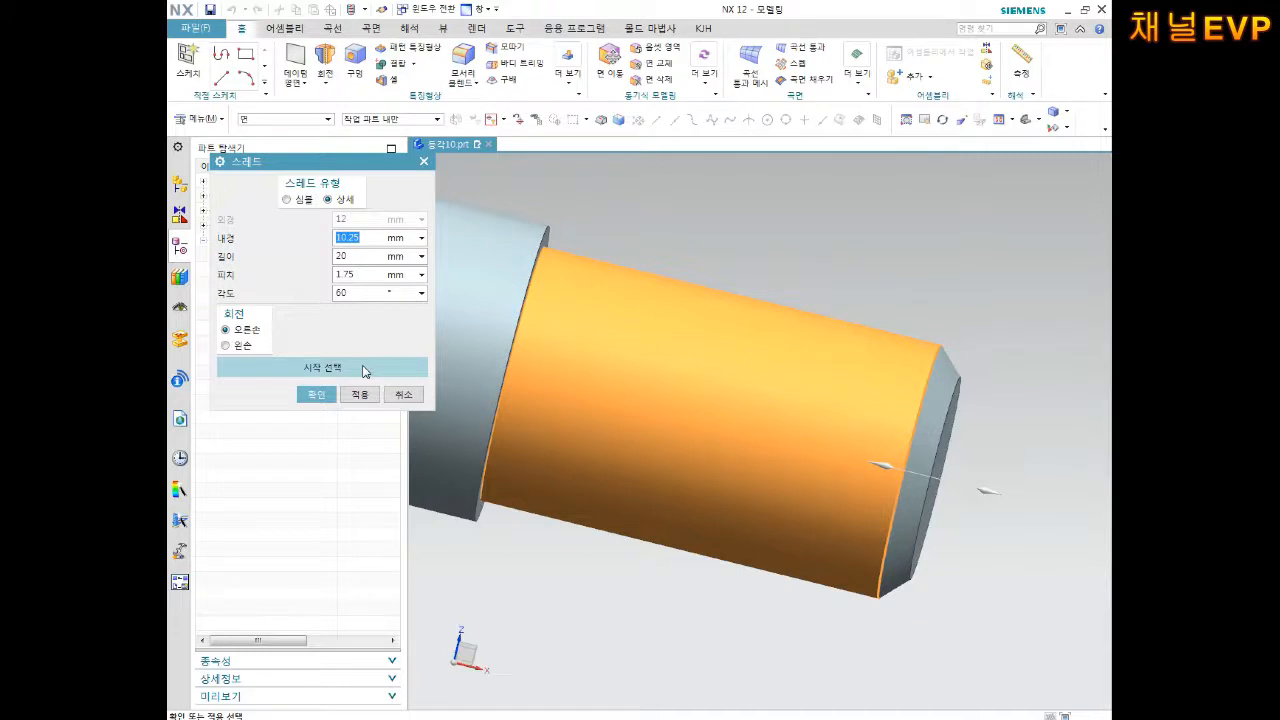
Step: Try a detailed right-hand thread 15 mm long on the shaft's chamfered end section
click(338, 258)
text(1)
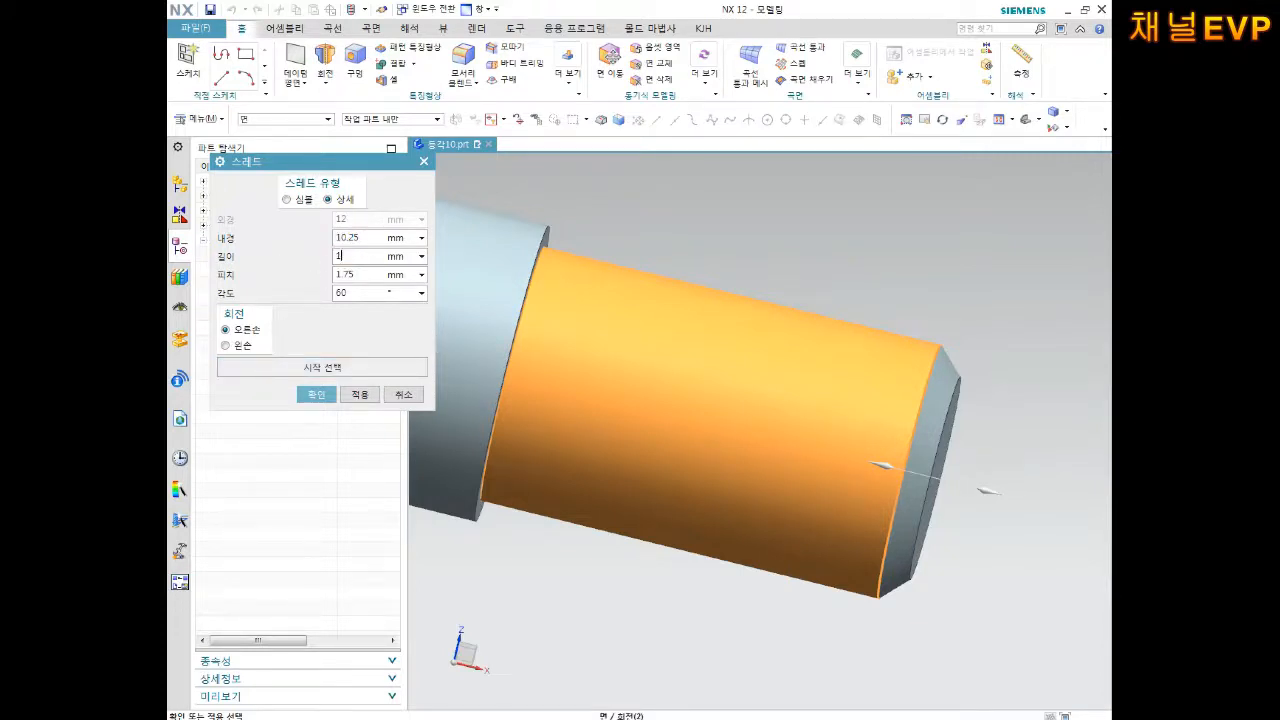
text(5)
key(Return)
click(316, 395)
middle_drag(716, 399, 800, 337)
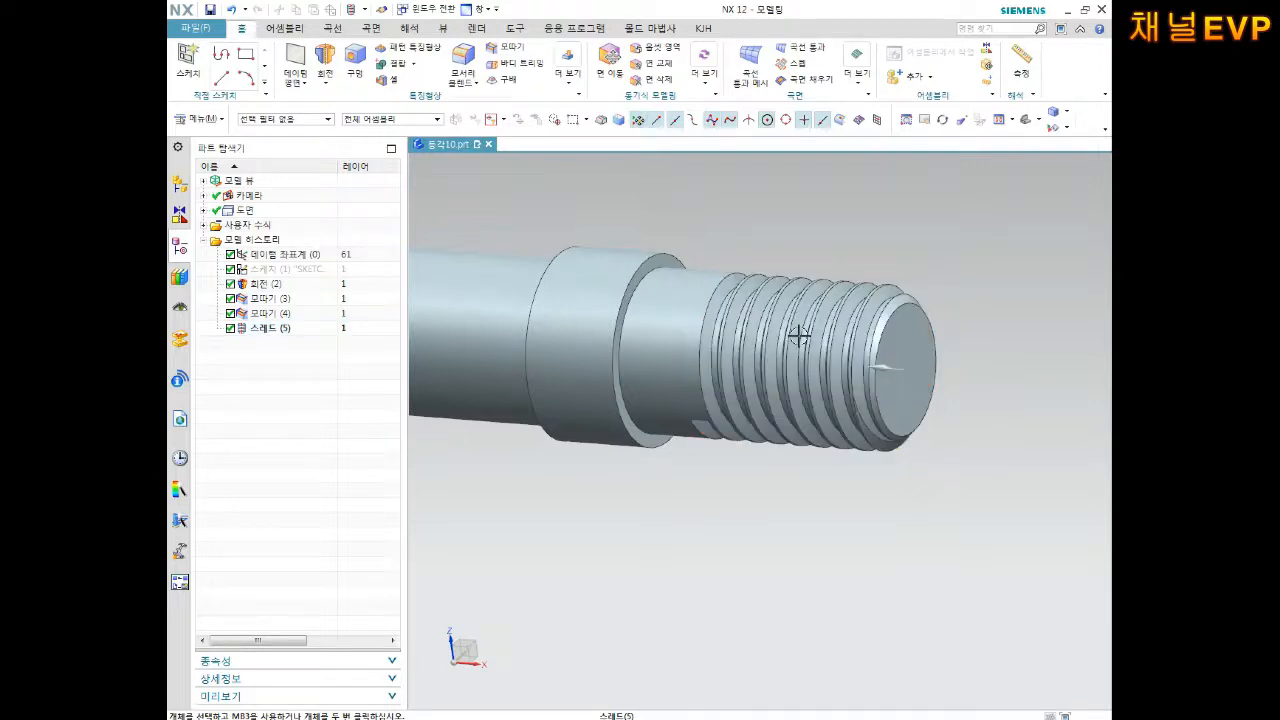
key(ctrl+z)
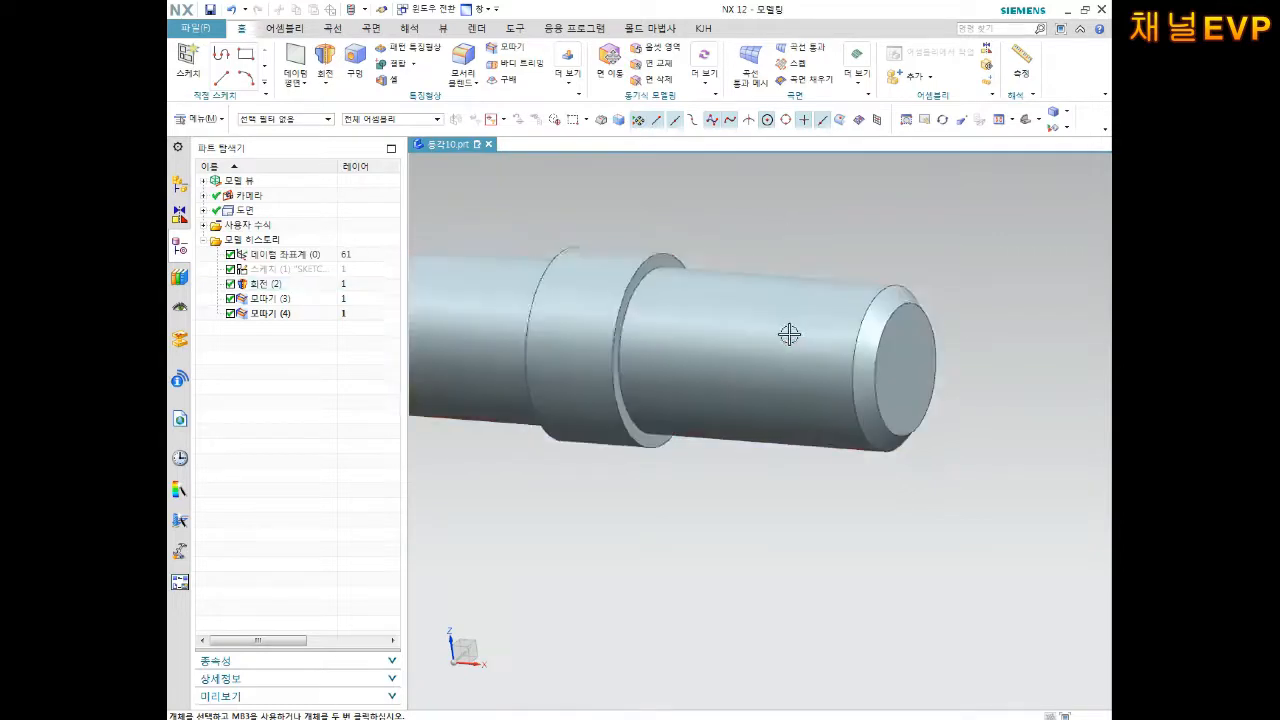
Step: Start a detailed thread on the cylindrical face between the collar and the chamfered end of the shaft
key(Home)
click(573, 90)
click(598, 230)
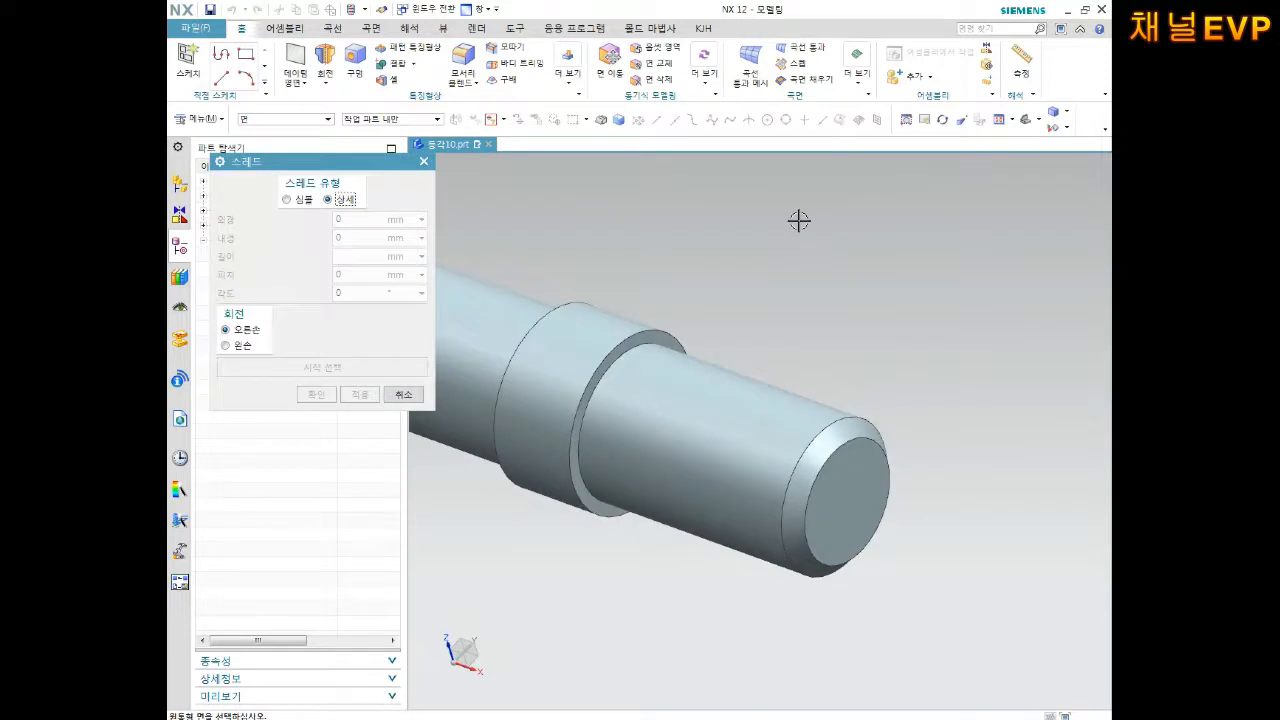
click(293, 200)
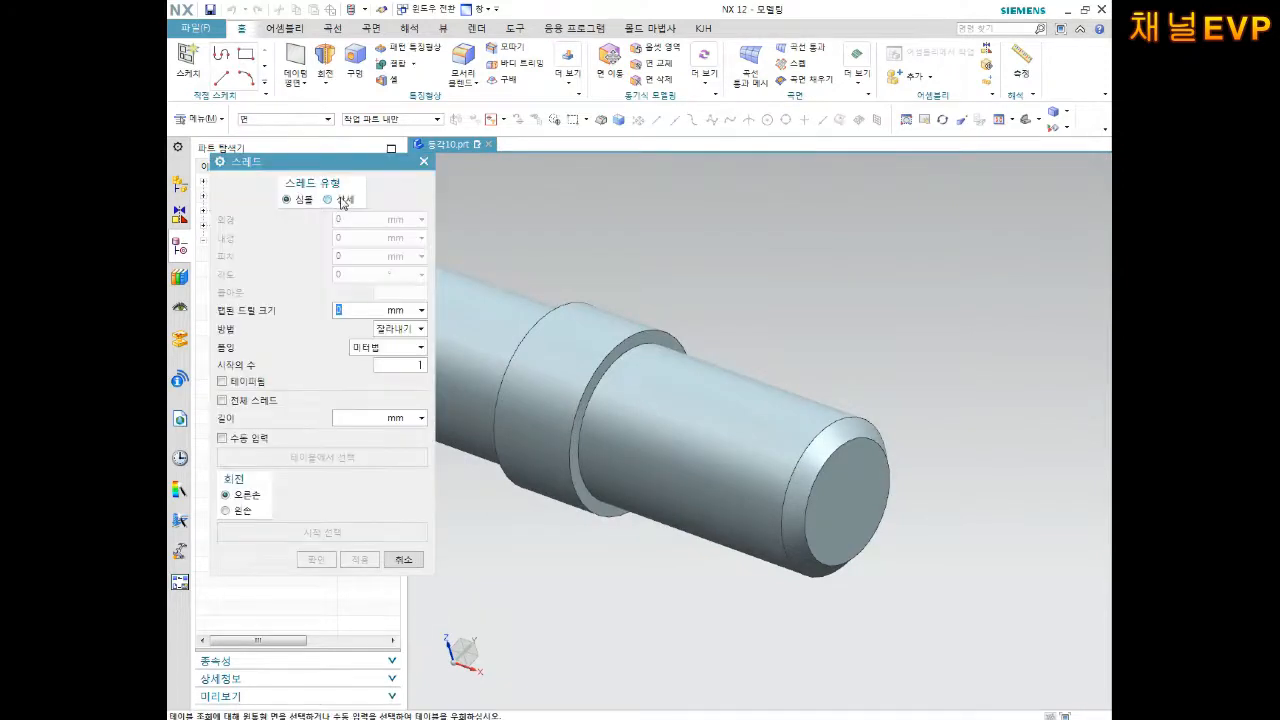
click(328, 200)
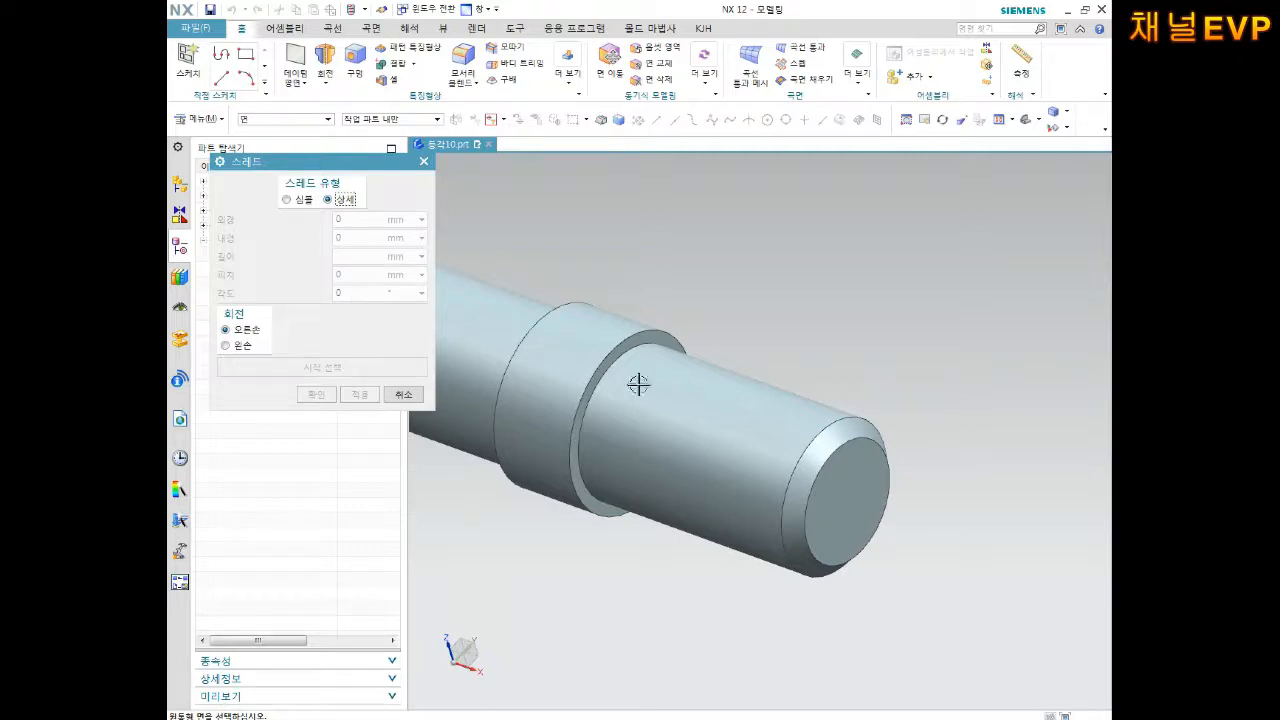
click(732, 418)
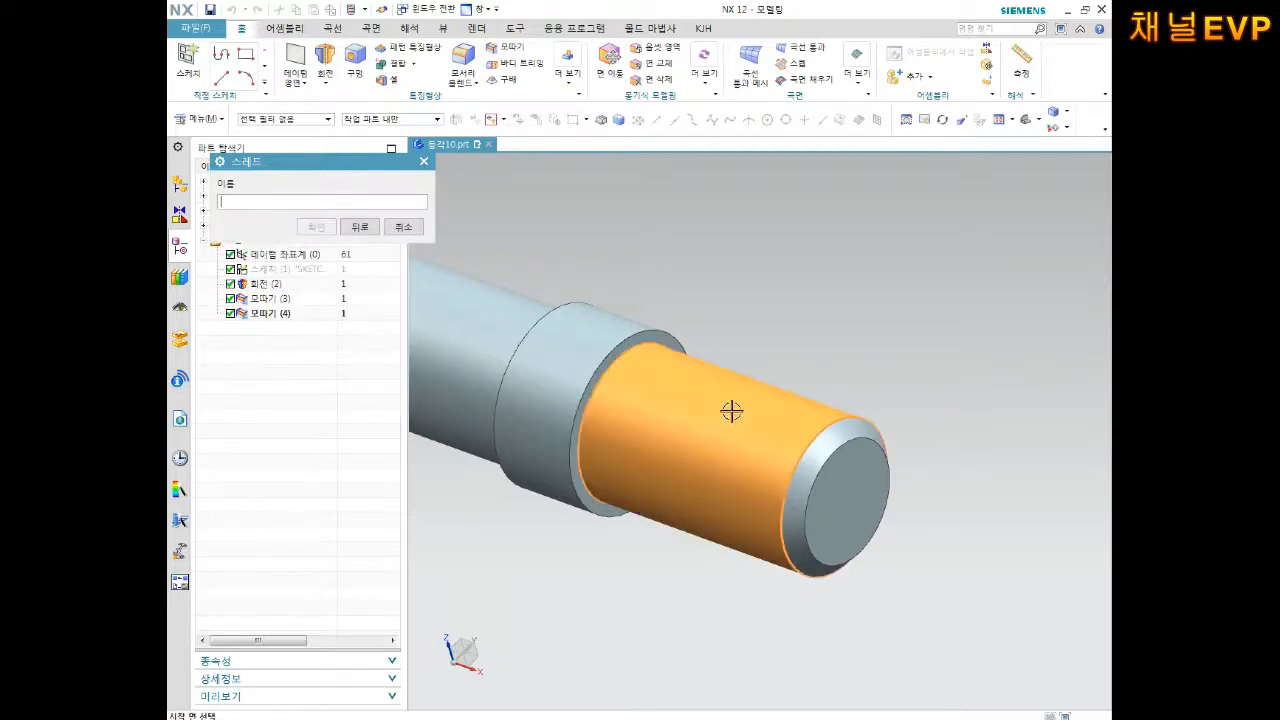
Step: Use the flat face at the chamfered end as the thread's start and reverse the thread axis
click(863, 477)
middle_drag(957, 451, 989, 420)
scroll(1008, 417, up, 2)
scroll(1021, 413, up, 1)
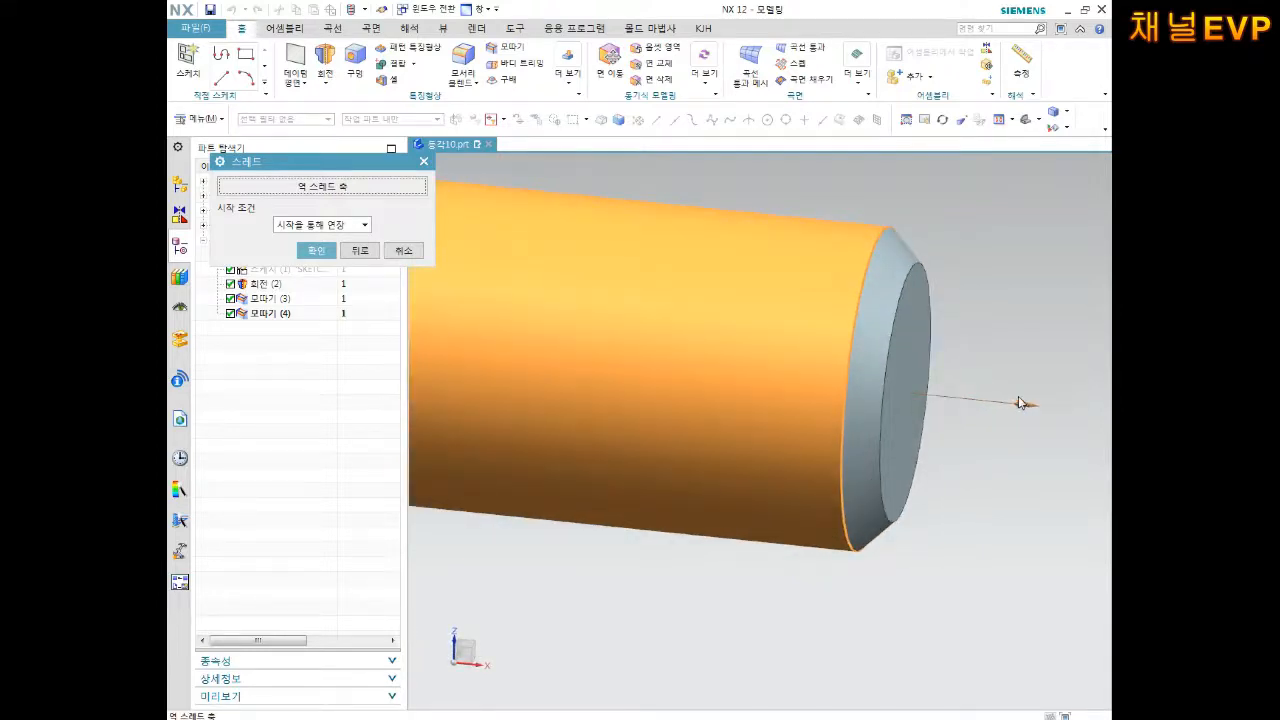
click(357, 187)
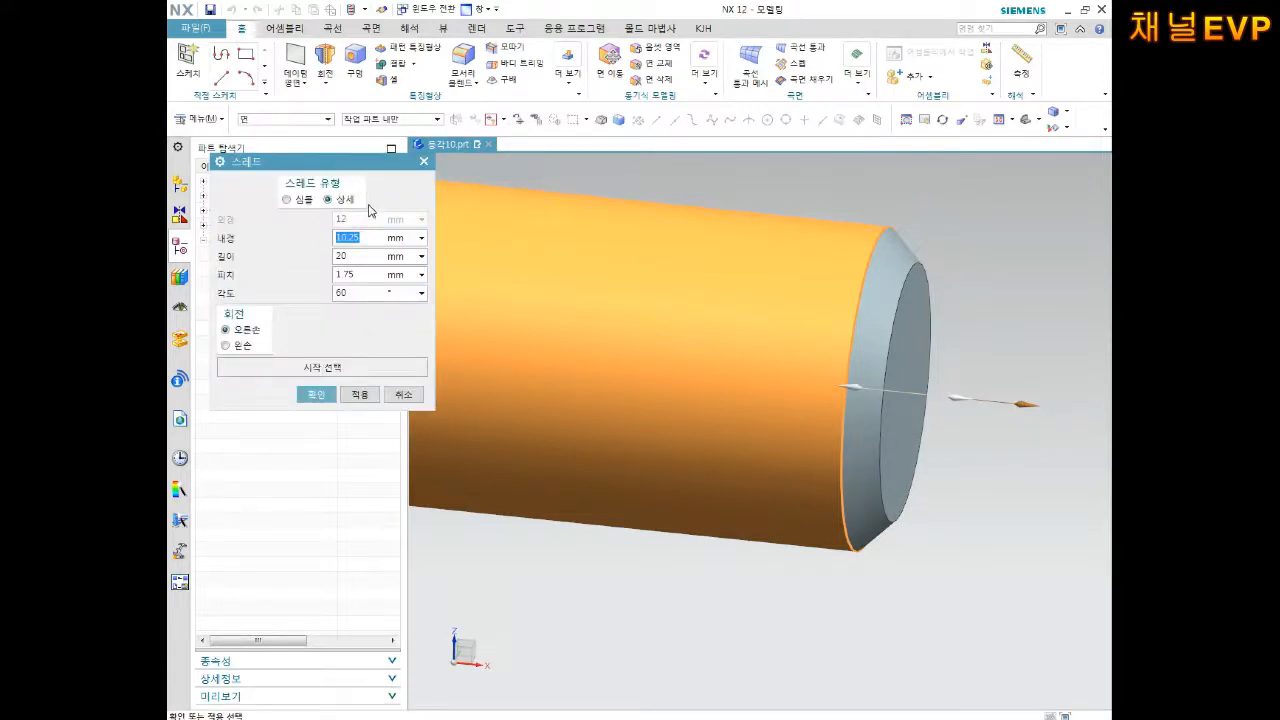
Step: Set the thread length to 15 mm and the minor diameter to 10.2 mm, and create the thread
double_click(360, 259)
text(15)
key(Return)
double_click(362, 271)
text(10.2)
key(Return)
click(318, 393)
Step: Examine the thread and the shaft's opposite plain end from several angles
scroll(640, 365, up, 4)
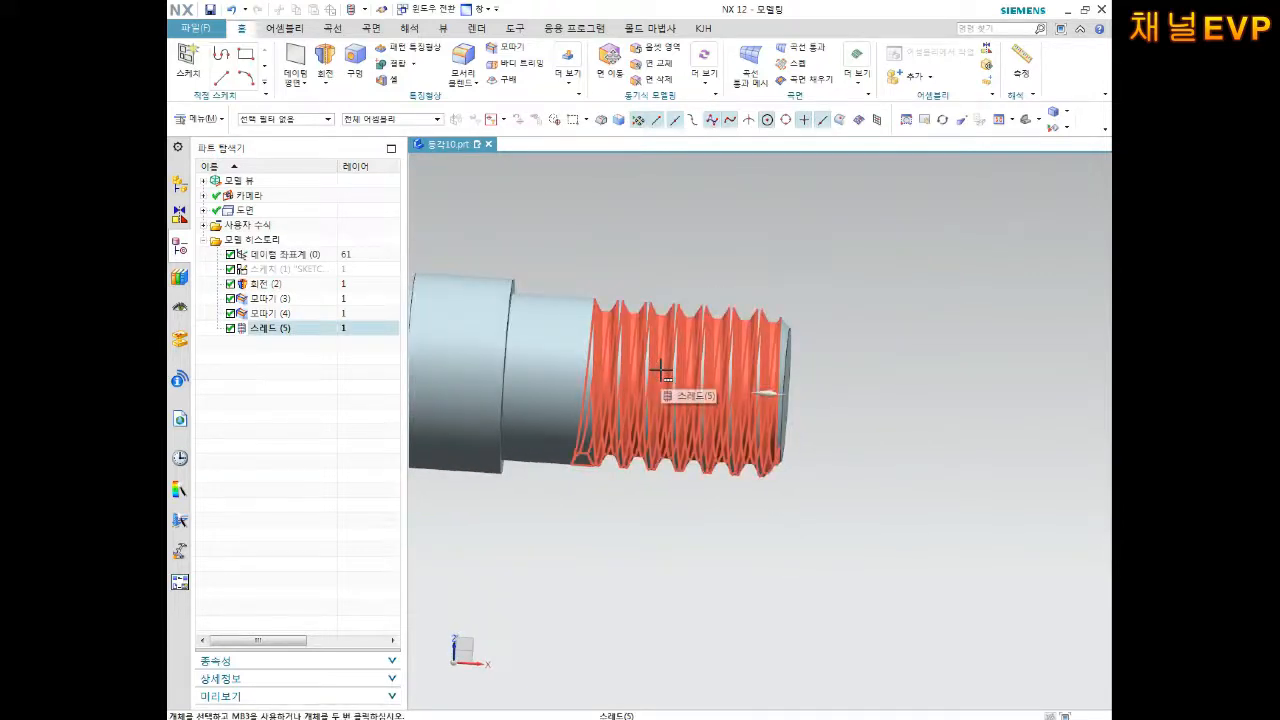
scroll(686, 364, down, 1)
shift+middle_drag(696, 386, 839, 411)
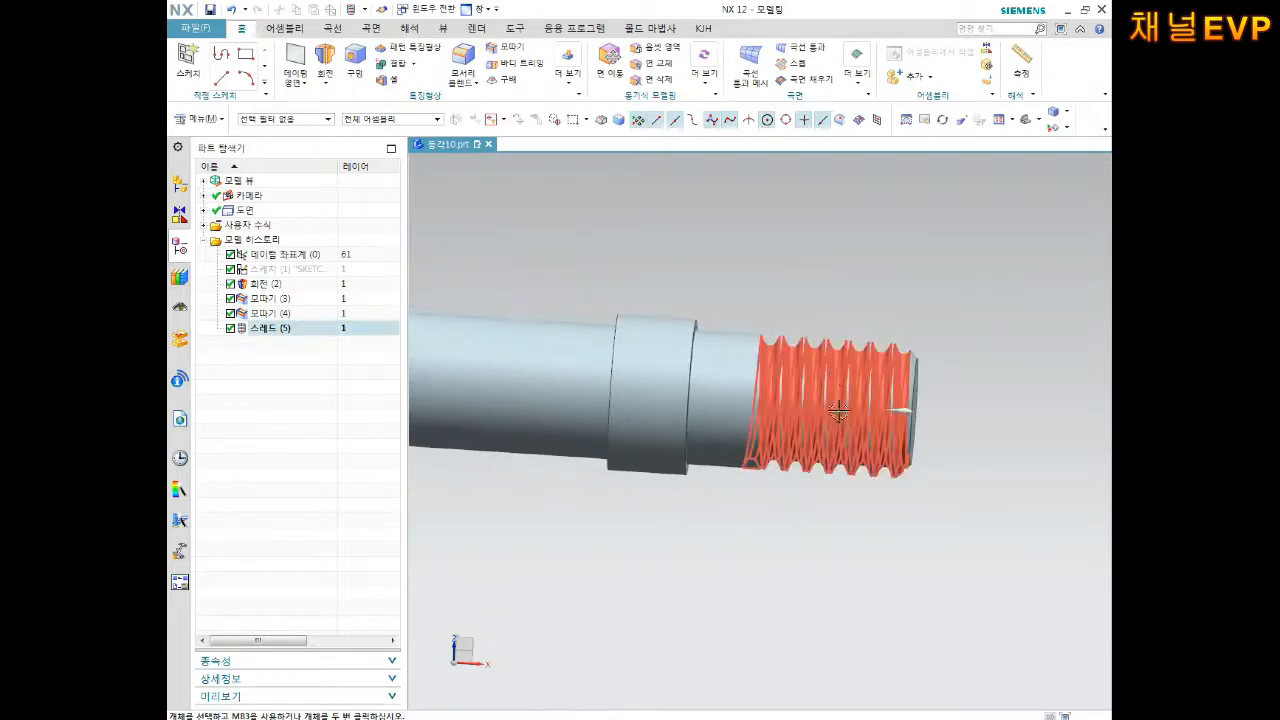
click(1026, 119)
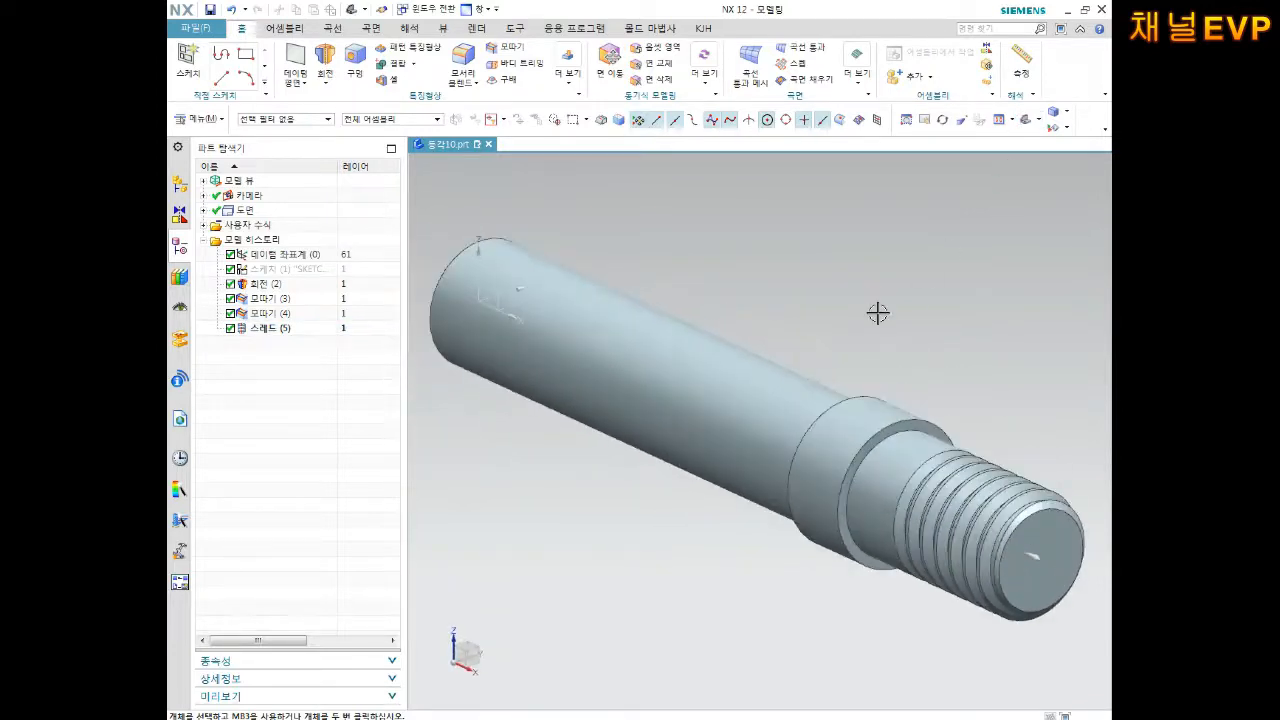
scroll(877, 313, down, 1)
shift+middle_drag(874, 314, 794, 331)
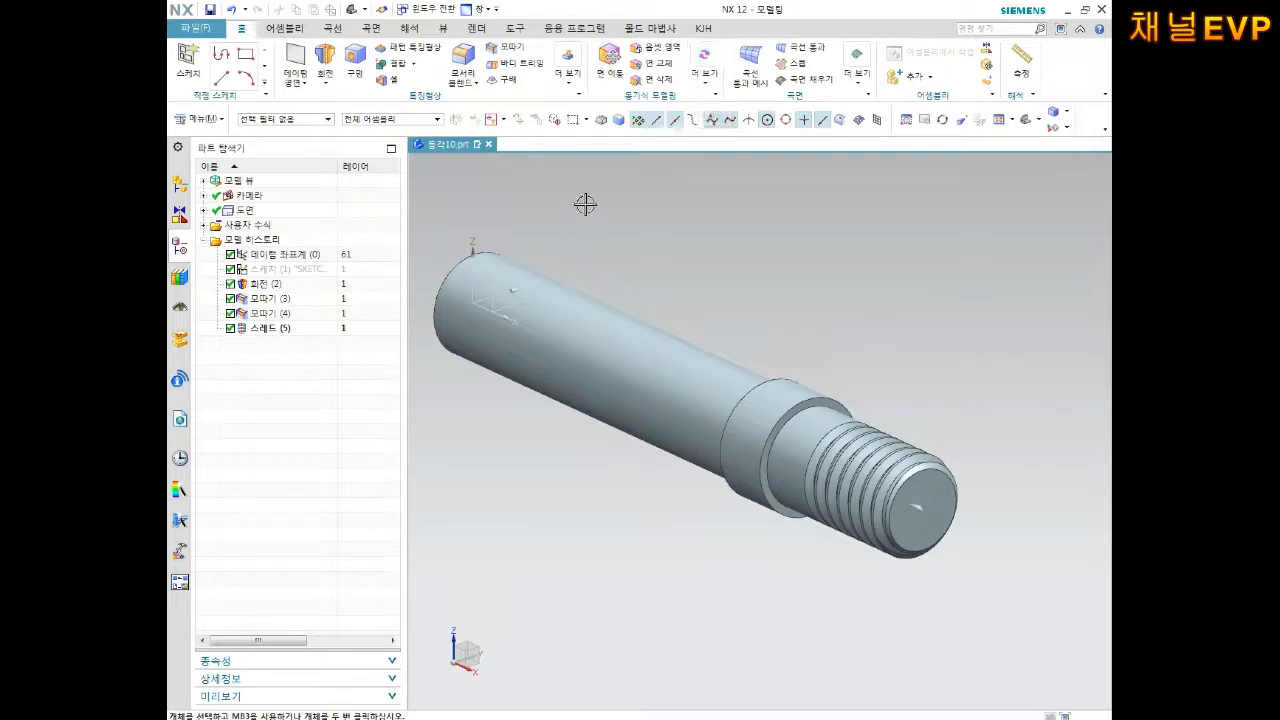
scroll(490, 253, up, 2)
middle_drag(531, 274, 571, 329)
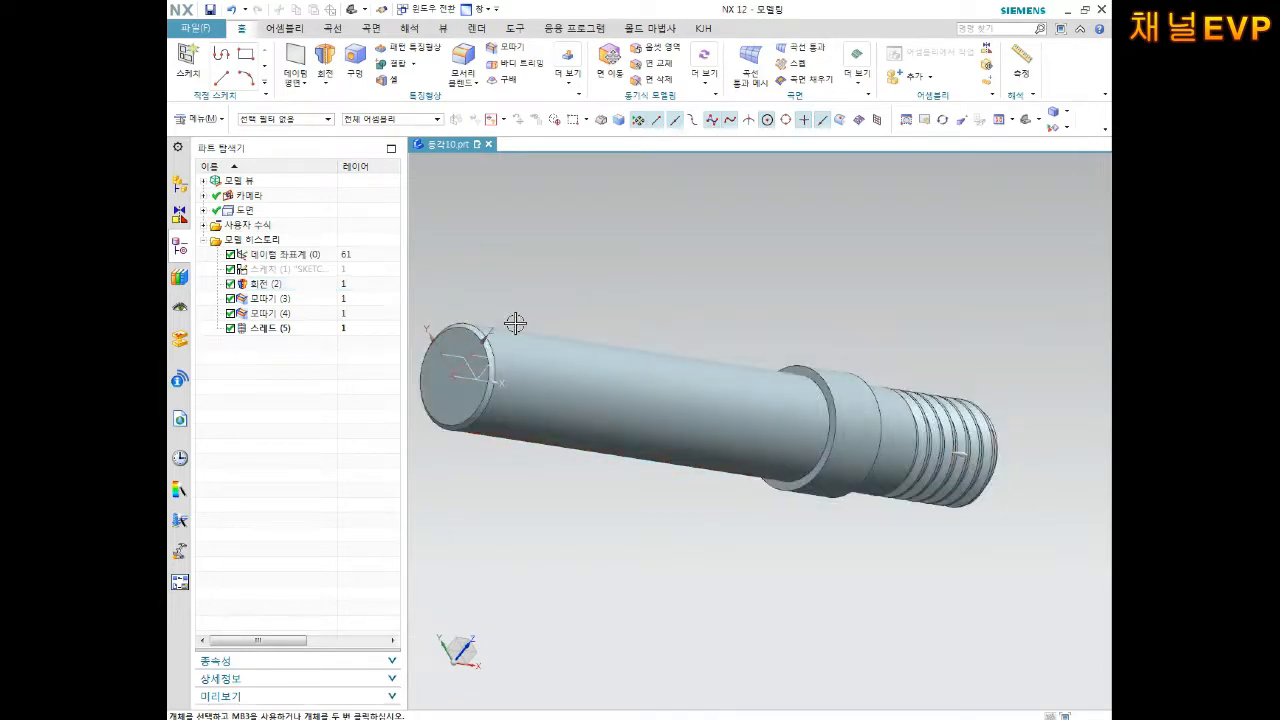
middle_drag(586, 294, 523, 334)
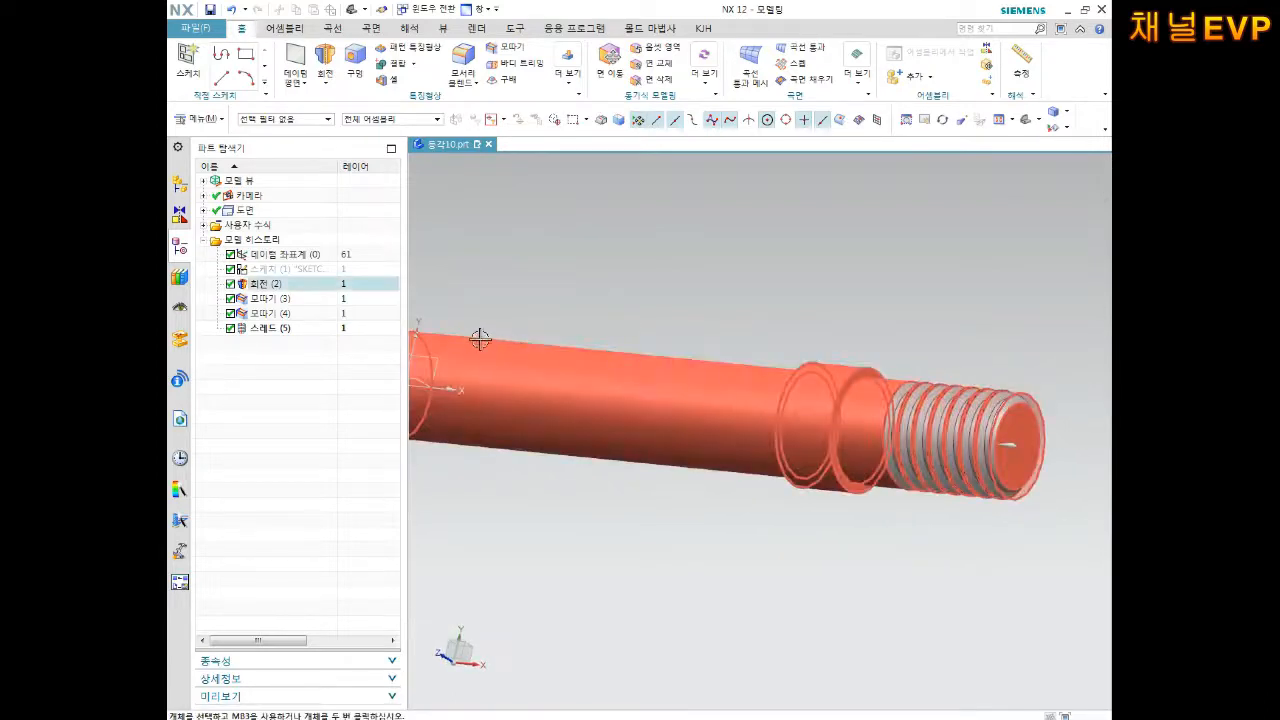
shift+middle_drag(511, 339, 571, 331)
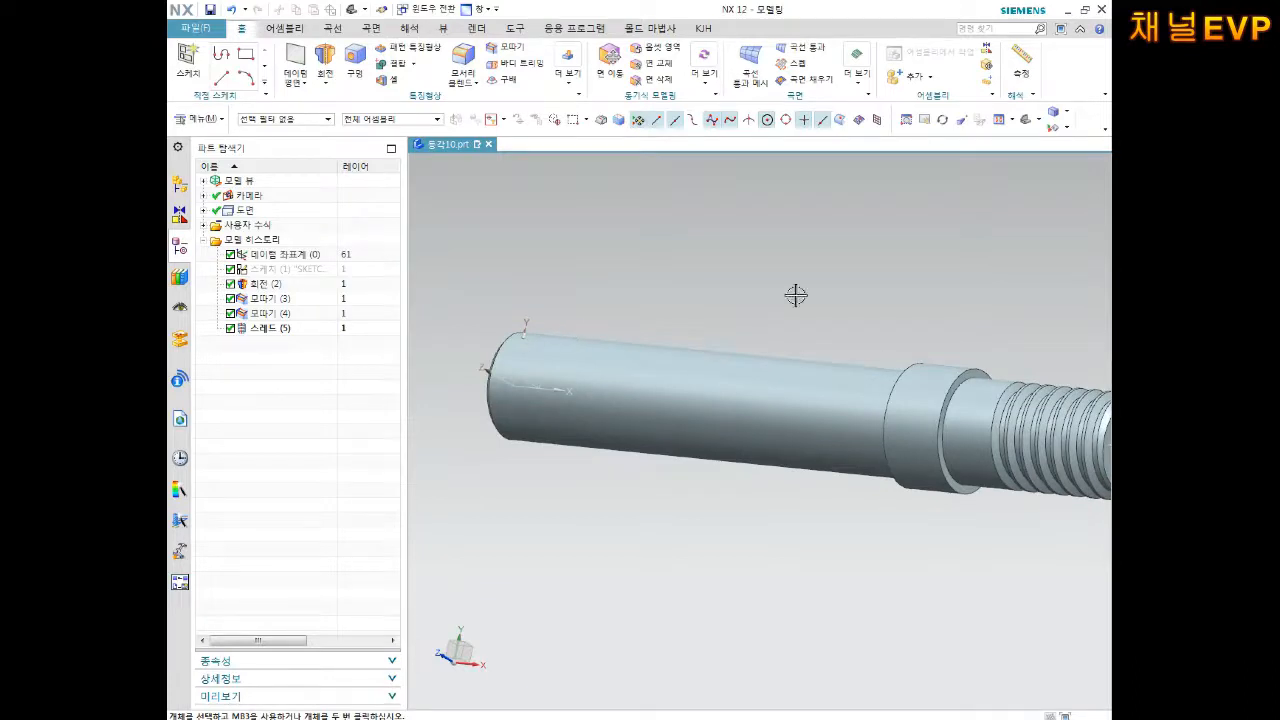
Step: Create a datum plane tangent to the long cylindrical section at 90° to the XZ plane of the datum coordinate system
click(1025, 119)
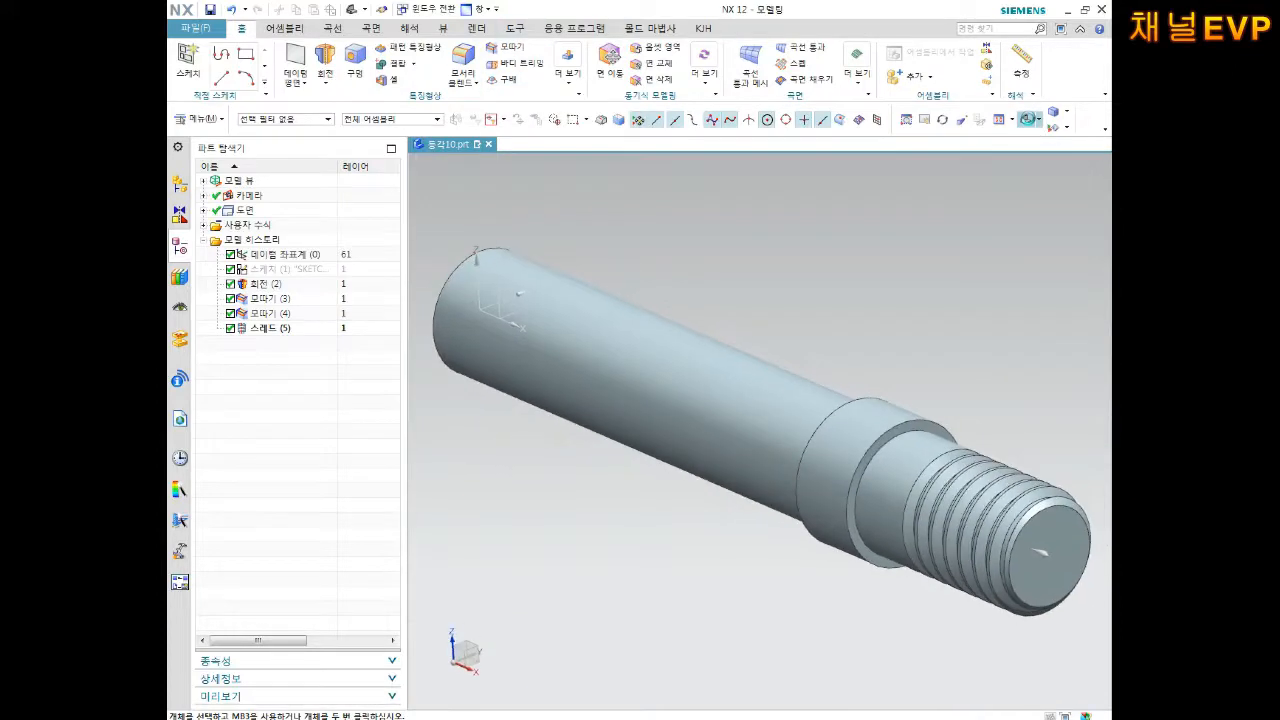
click(1040, 120)
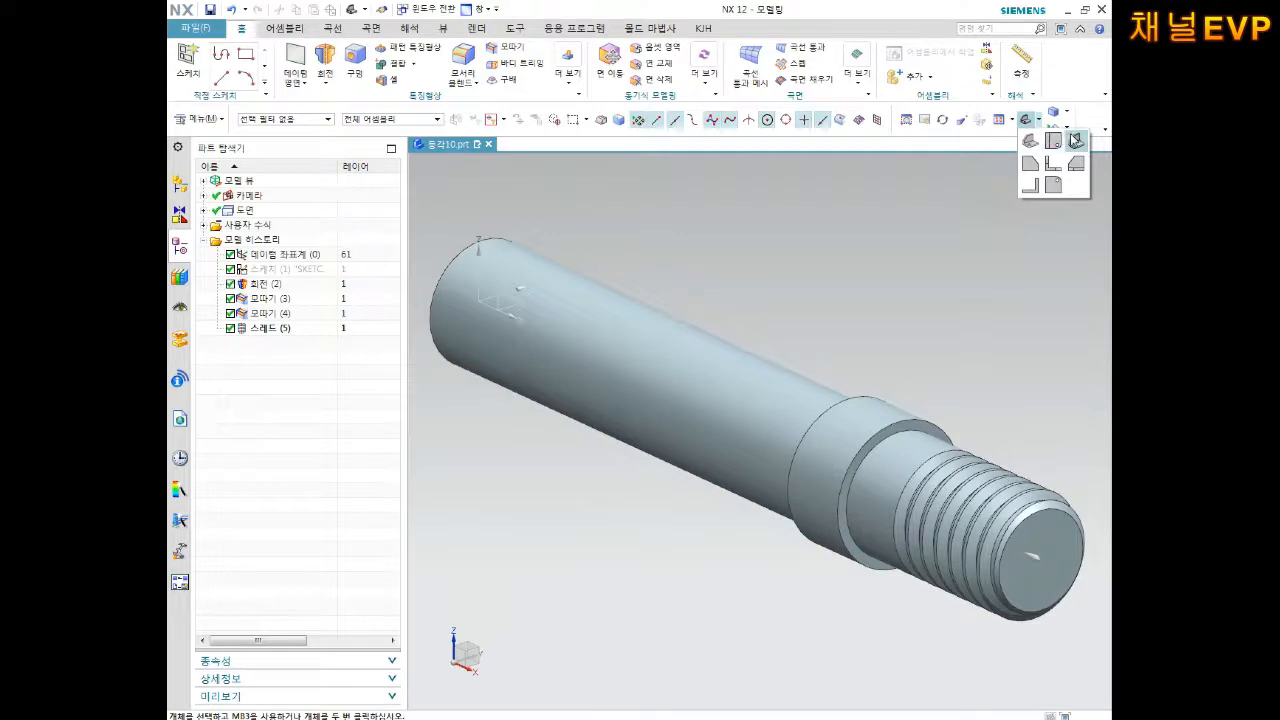
click(1053, 141)
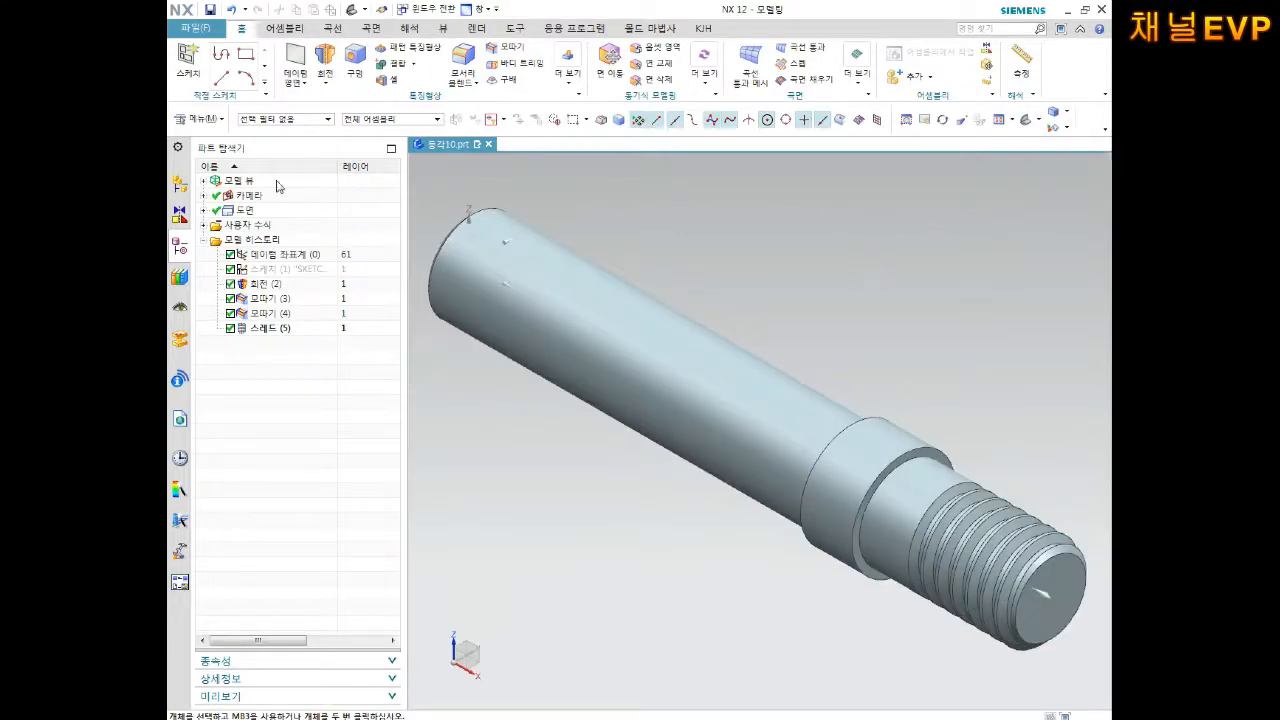
click(297, 66)
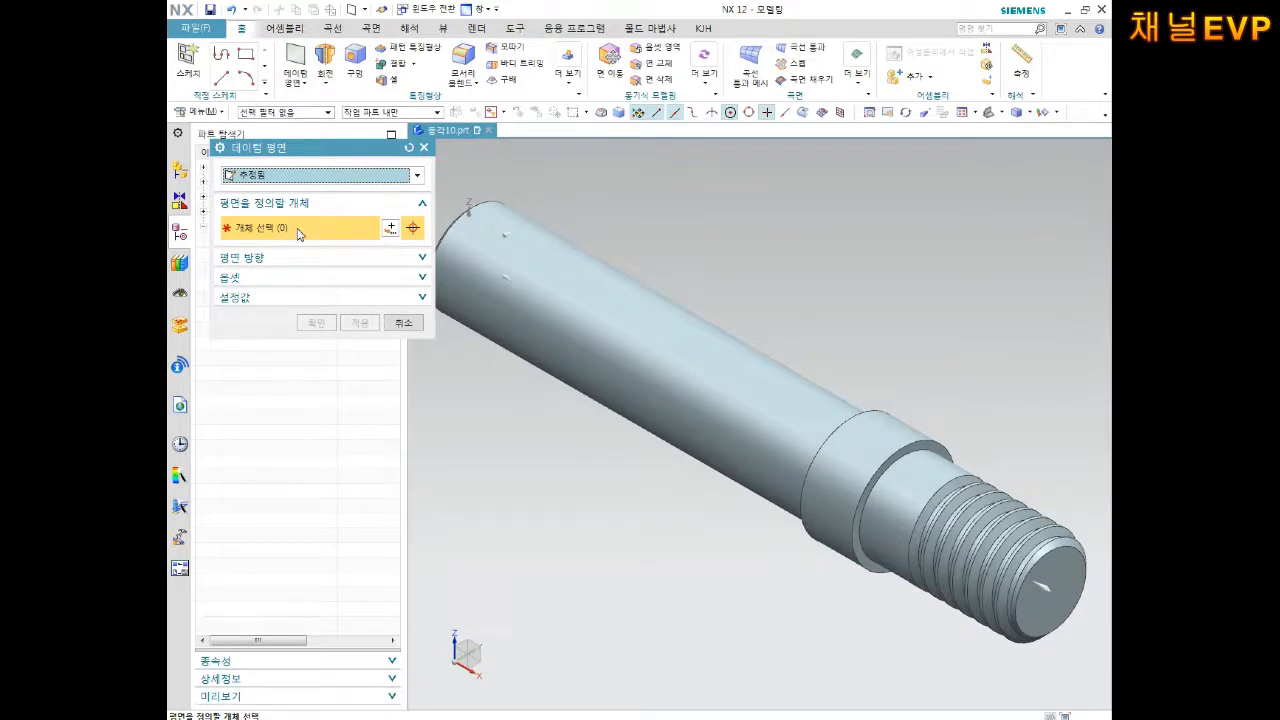
scroll(700, 300, down, 4)
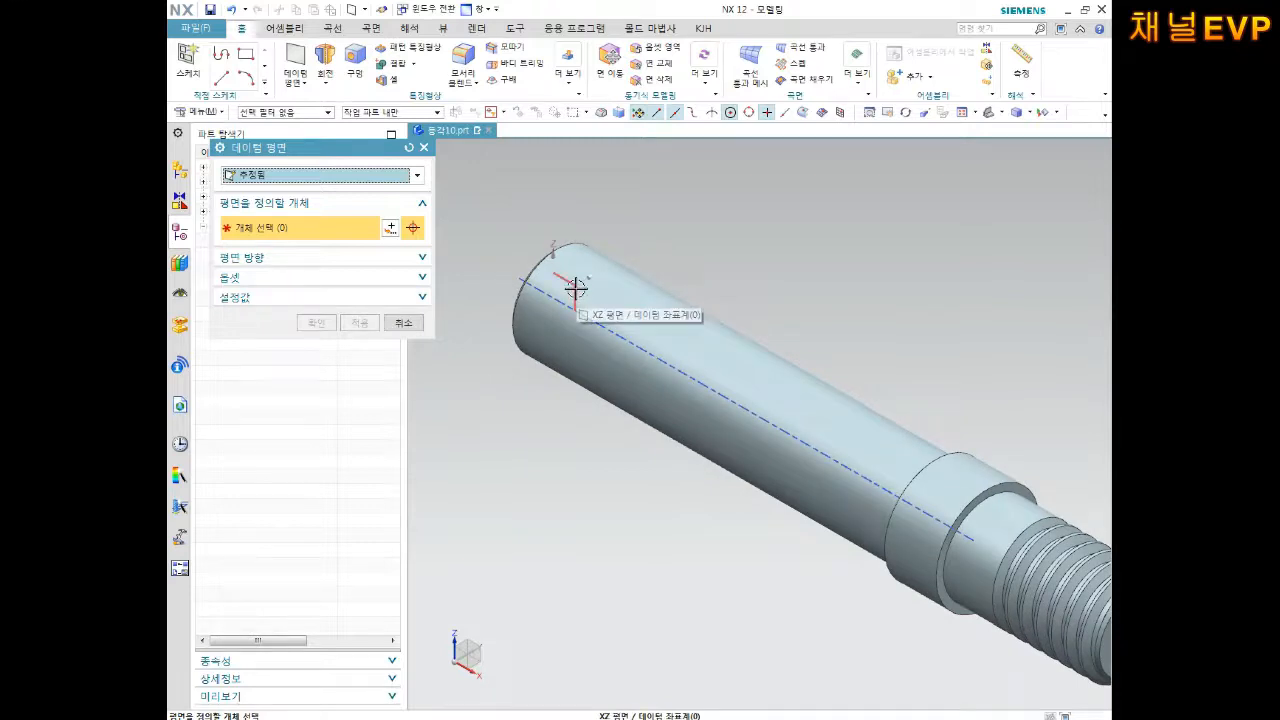
click(576, 287)
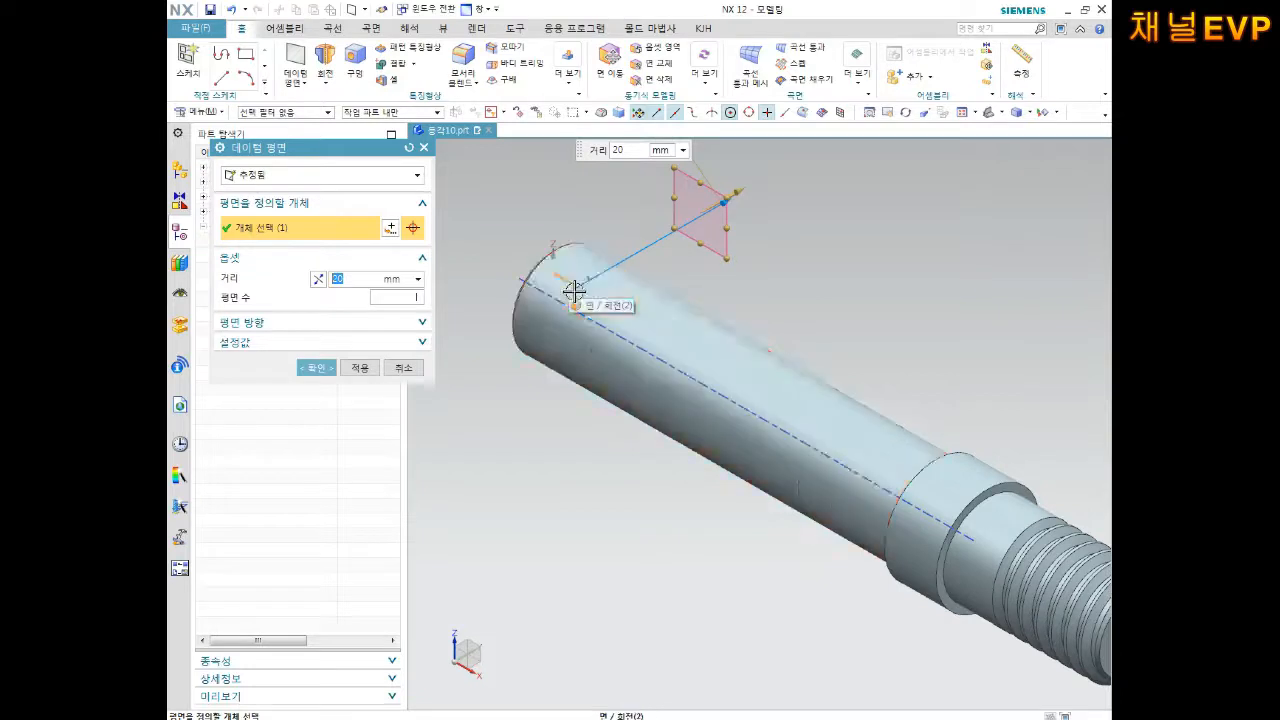
click(677, 331)
middle_drag(866, 313, 889, 331)
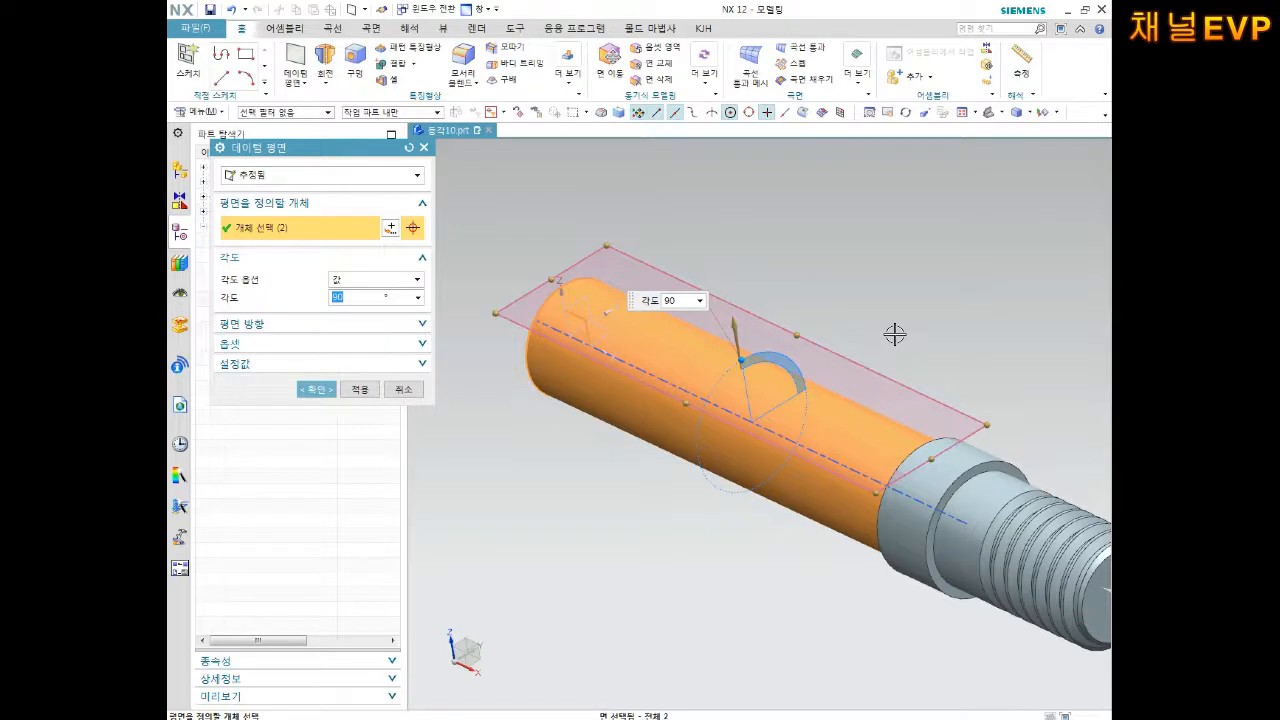
click(315, 389)
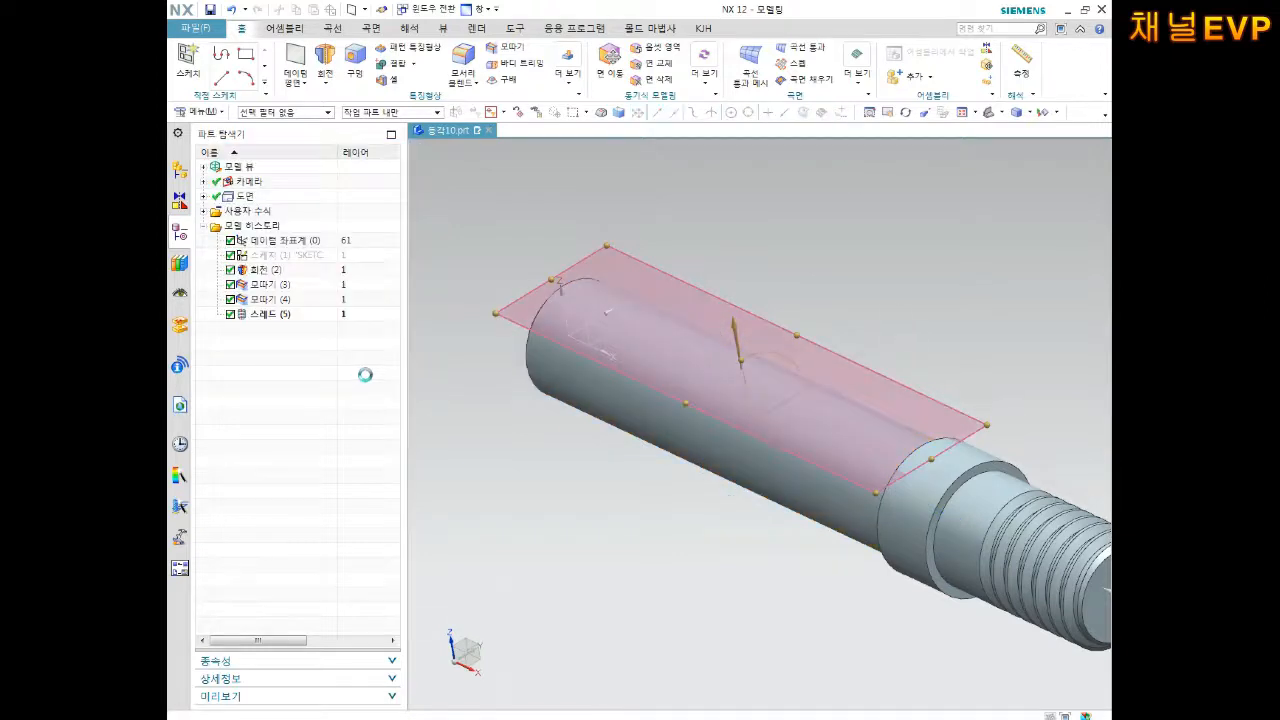
Step: Create a sketch on the tangent datum plane above the long cylindrical section
scroll(700, 431, down, 3)
mouse_move(700, 431)
middle_down()
mouse_move(706, 361)
mouse_move(725, 430)
mouse_move(843, 449)
mouse_move(697, 423)
middle_up()
middle_drag(794, 374, 717, 372)
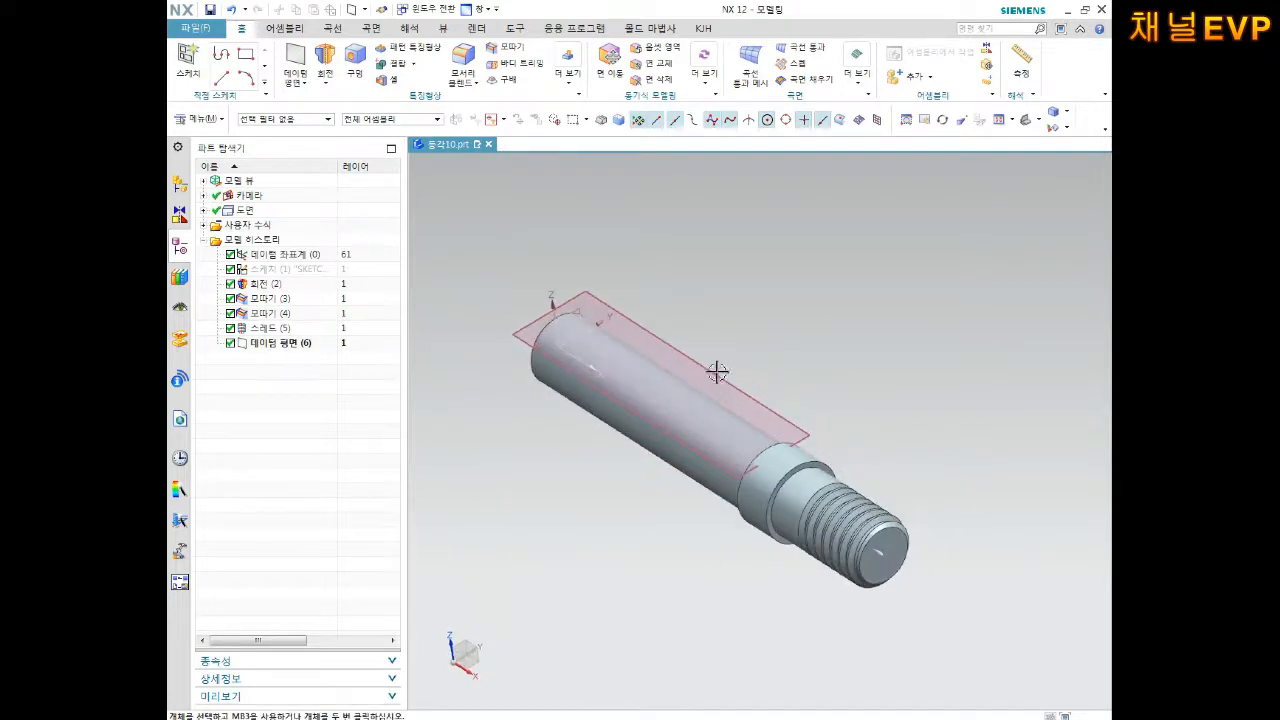
click(188, 58)
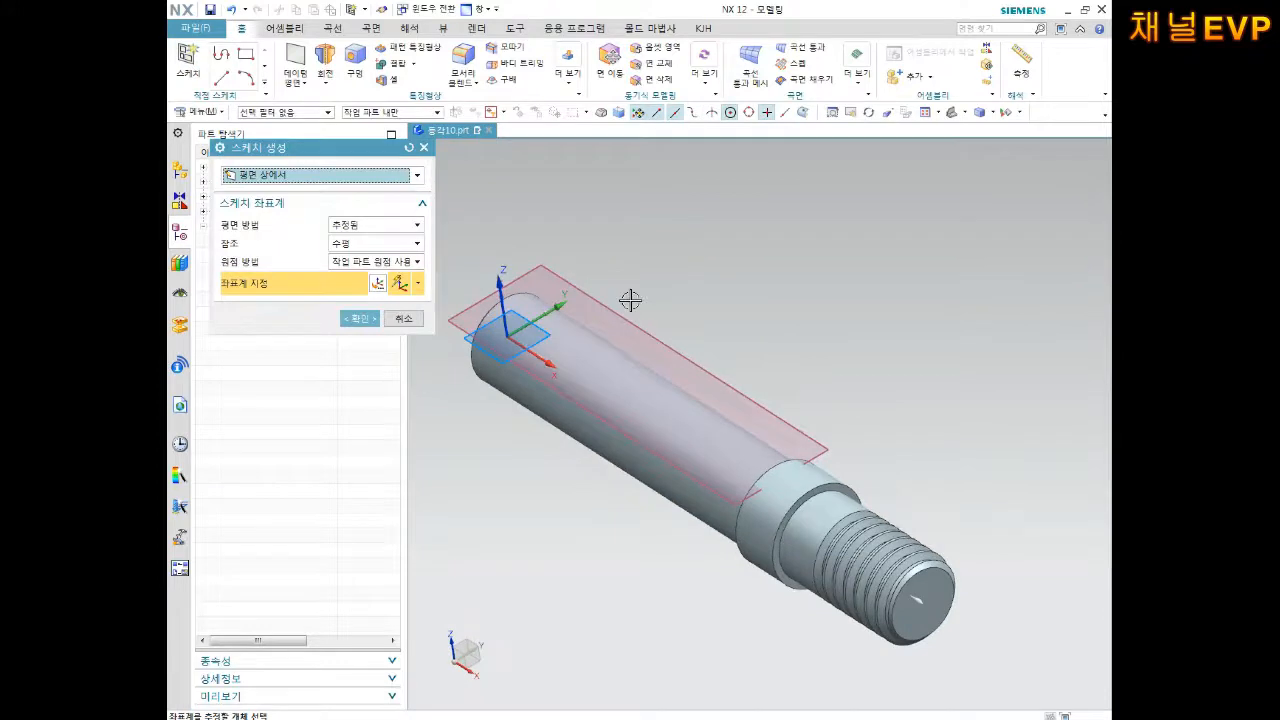
click(626, 322)
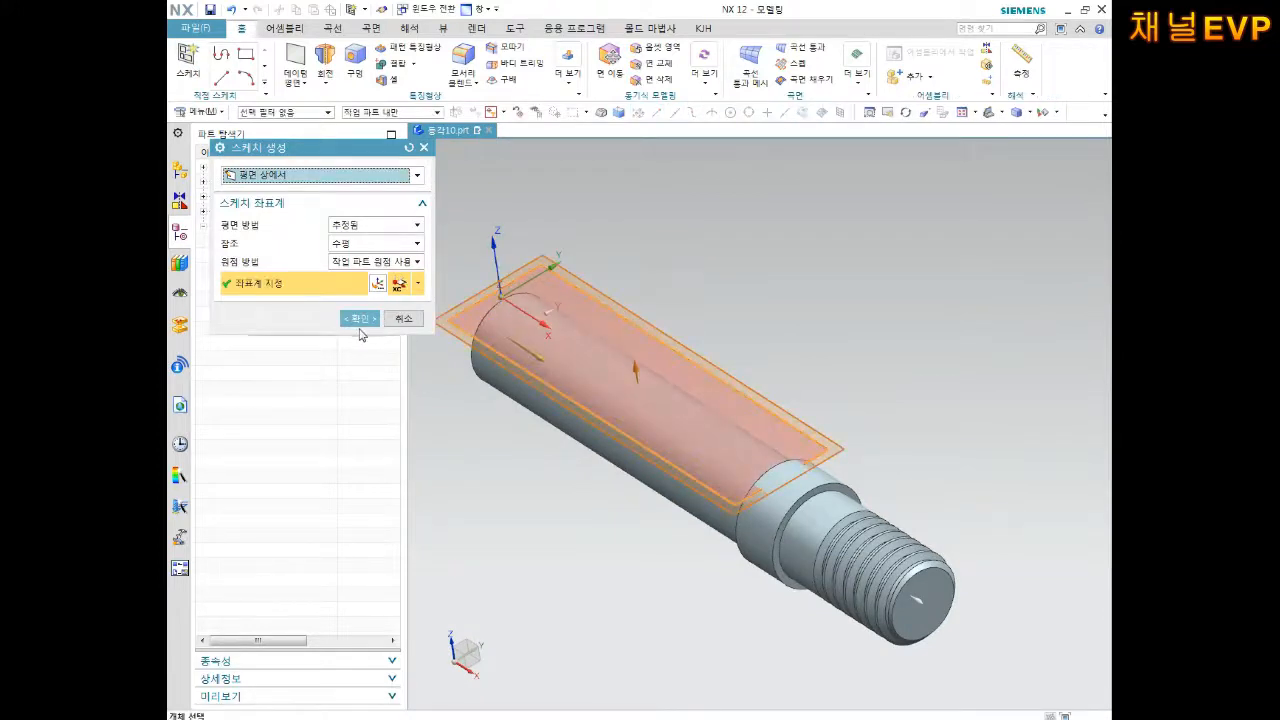
click(359, 319)
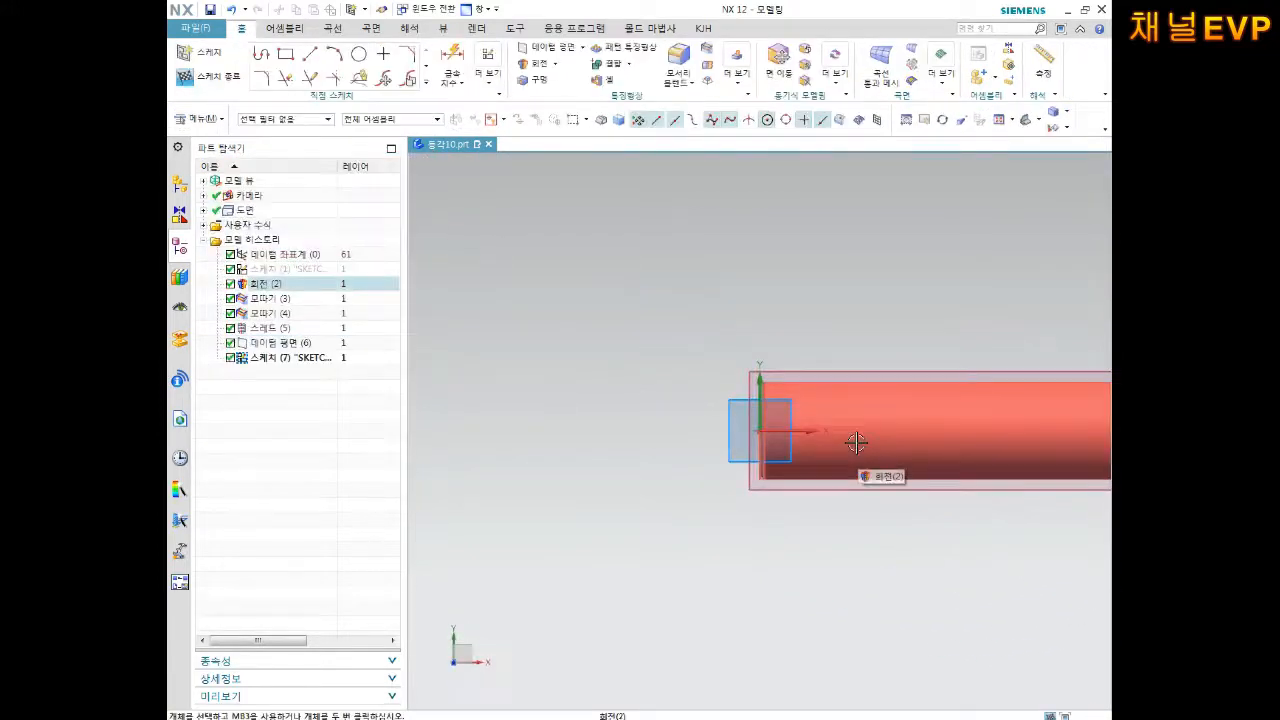
Step: Sketch a two-point rectangle across the X axis near the plain end of the shaft
shift+middle_drag(894, 420, 703, 397)
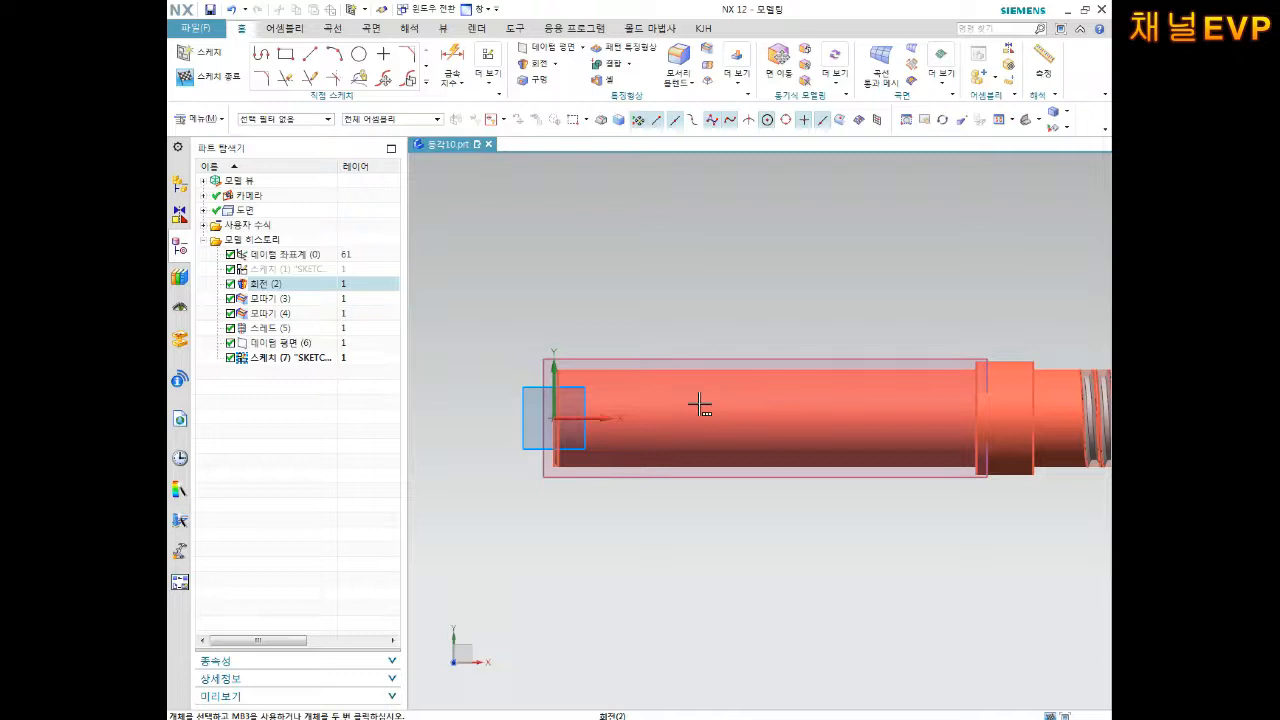
click(285, 54)
scroll(606, 349, up, 2)
click(574, 394)
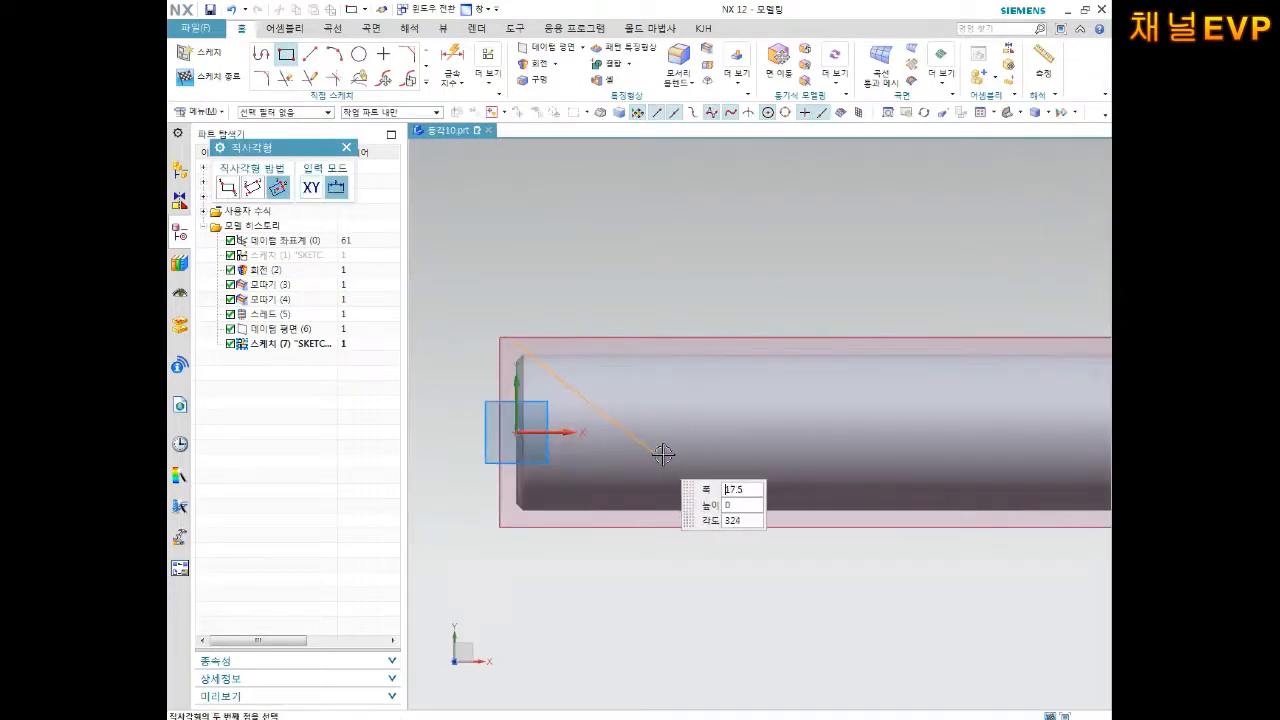
click(228, 187)
click(568, 387)
click(754, 451)
key(Escape)
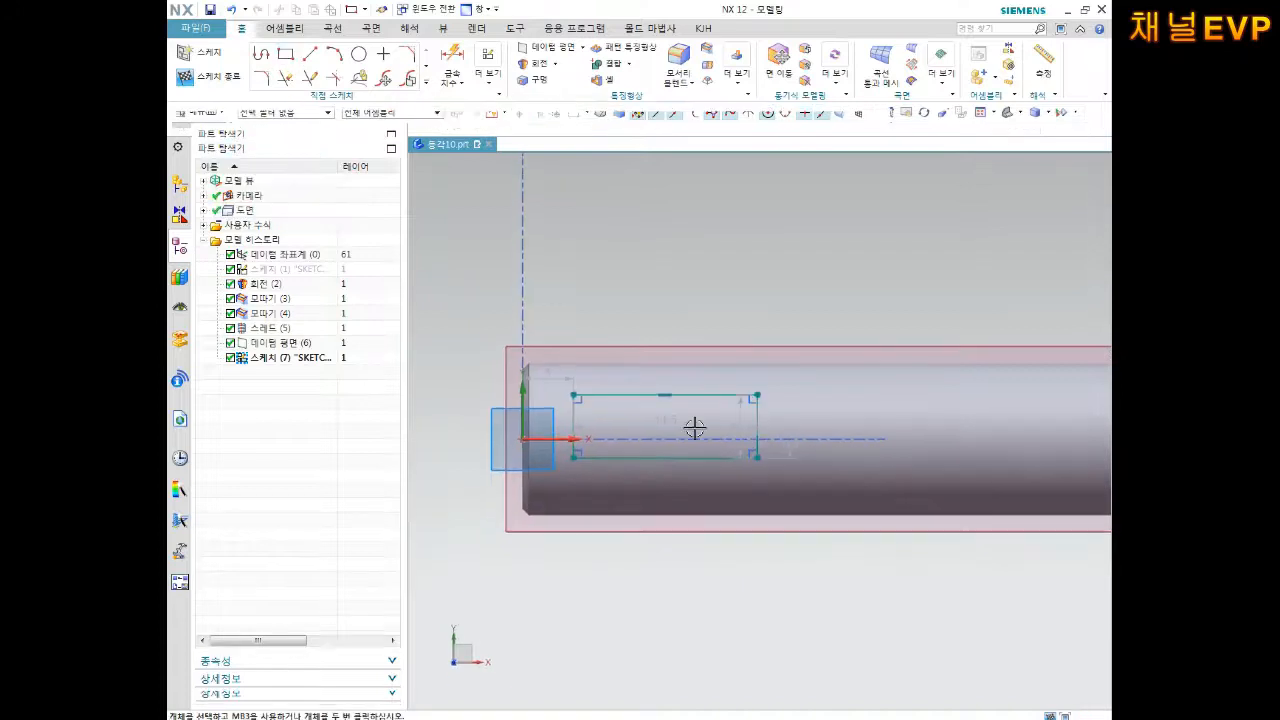
Step: Place the rectangle's length dimension below the shaft and set the length to 10 mm and the height to 5 mm
drag(679, 426, 679, 565)
text(10)
key(Return)
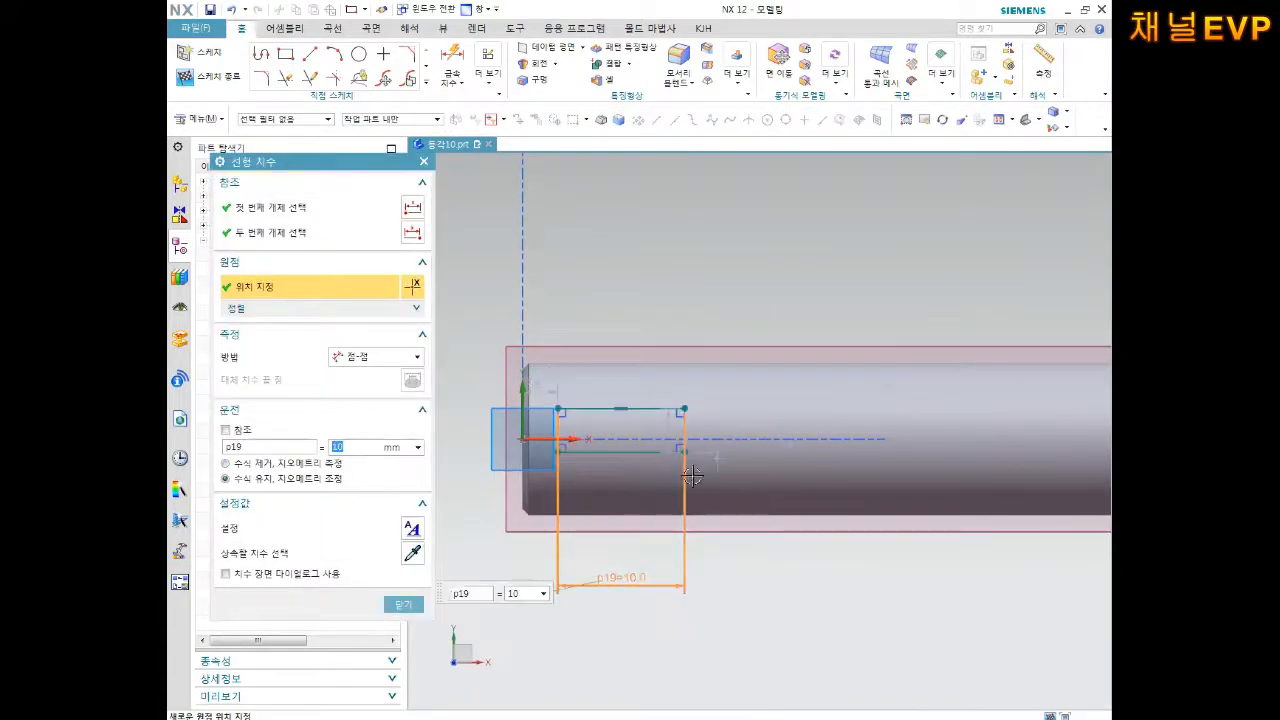
double_click(663, 429)
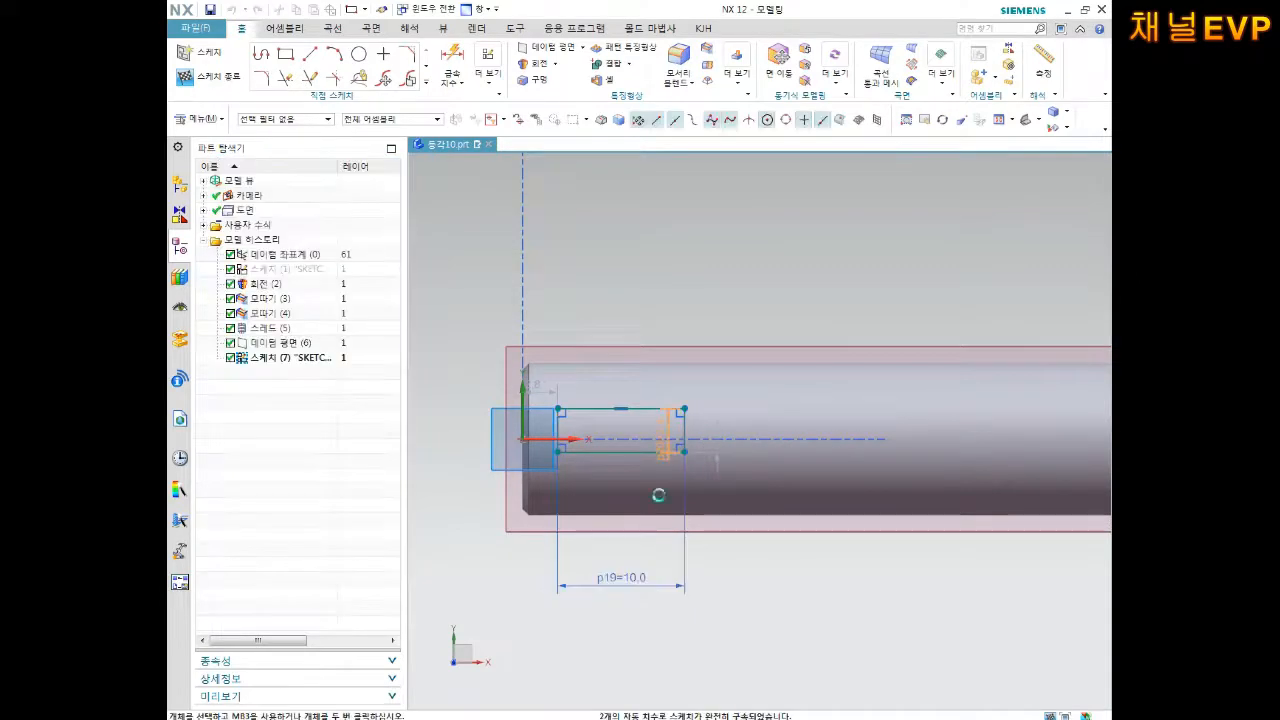
text(5)
key(Return)
middle_click(630, 516)
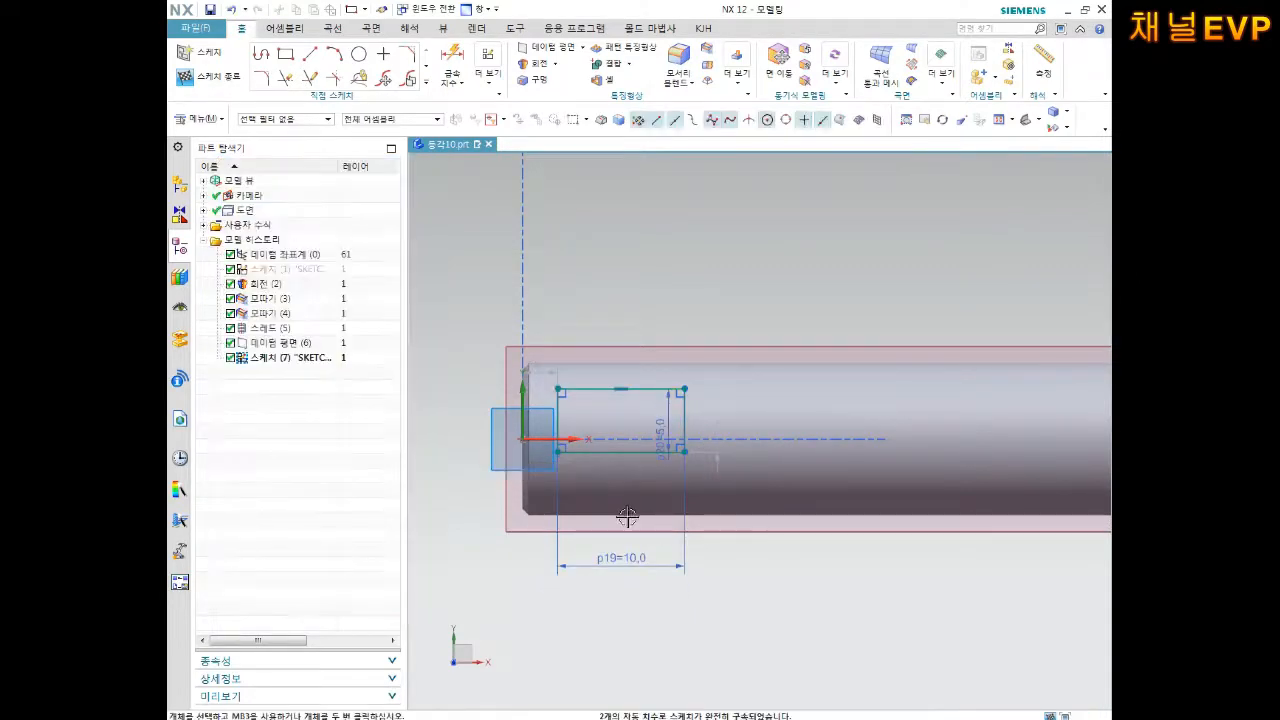
scroll(659, 487, down, 2)
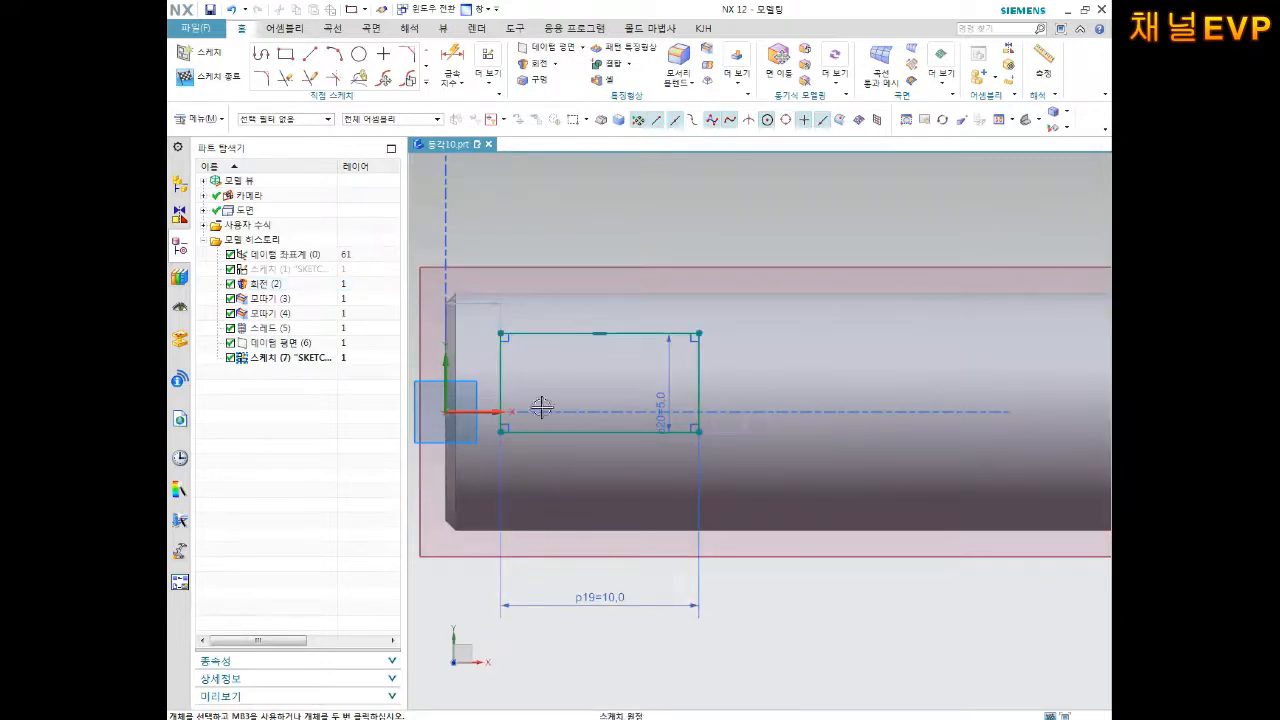
Step: Dimension the rectangle's lower edge from the sketch origin and set the distance to 2.5 mm
click(452, 62)
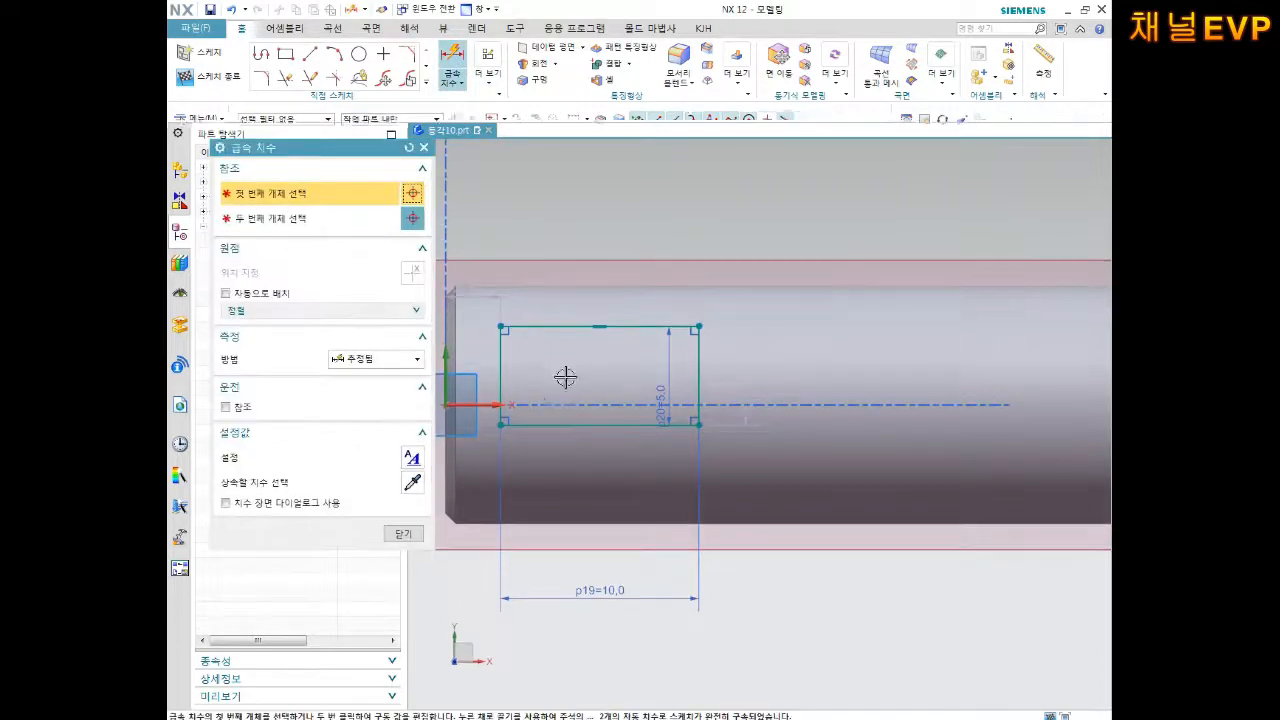
scroll(523, 450, down, 1)
shift+middle_drag(573, 461, 650, 450)
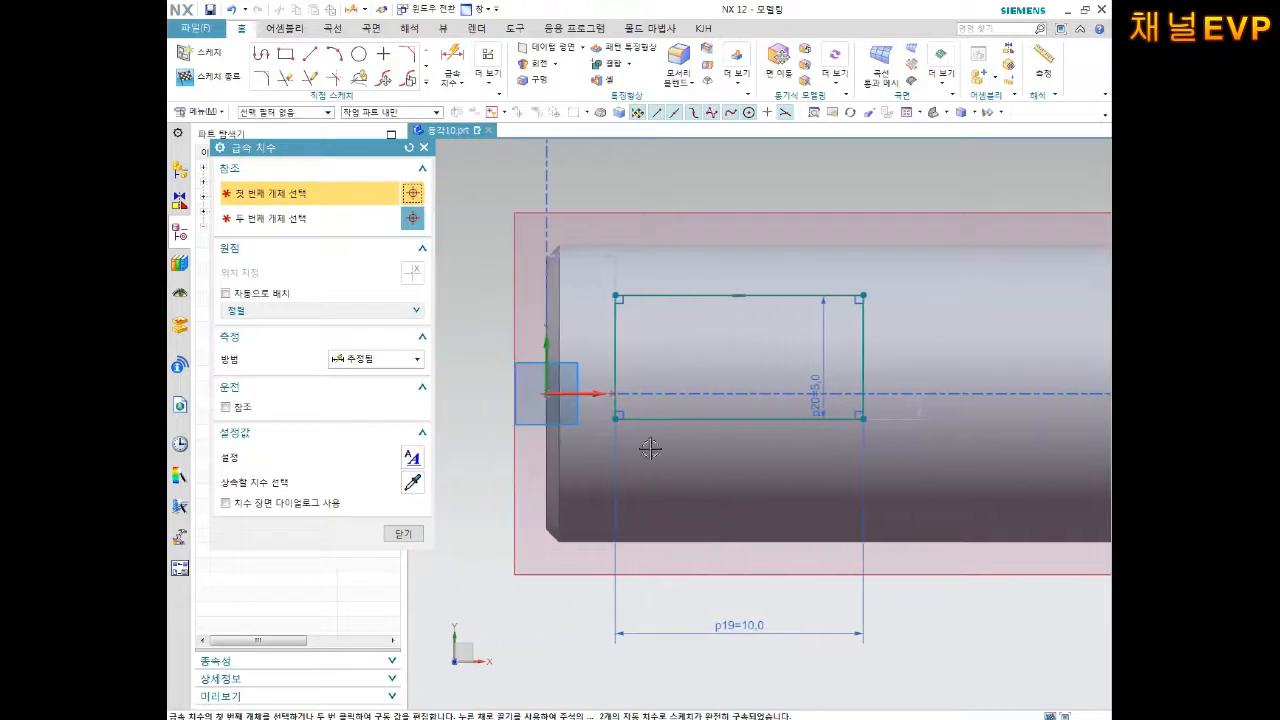
click(547, 392)
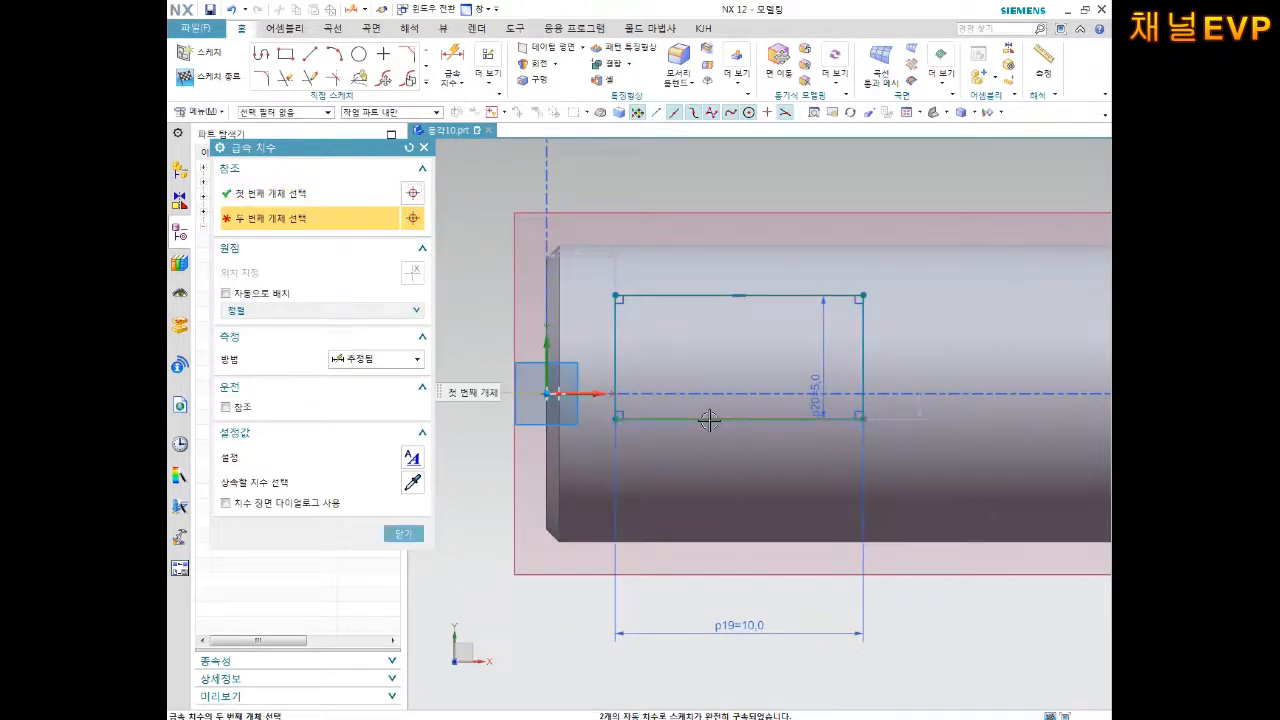
click(709, 420)
click(975, 406)
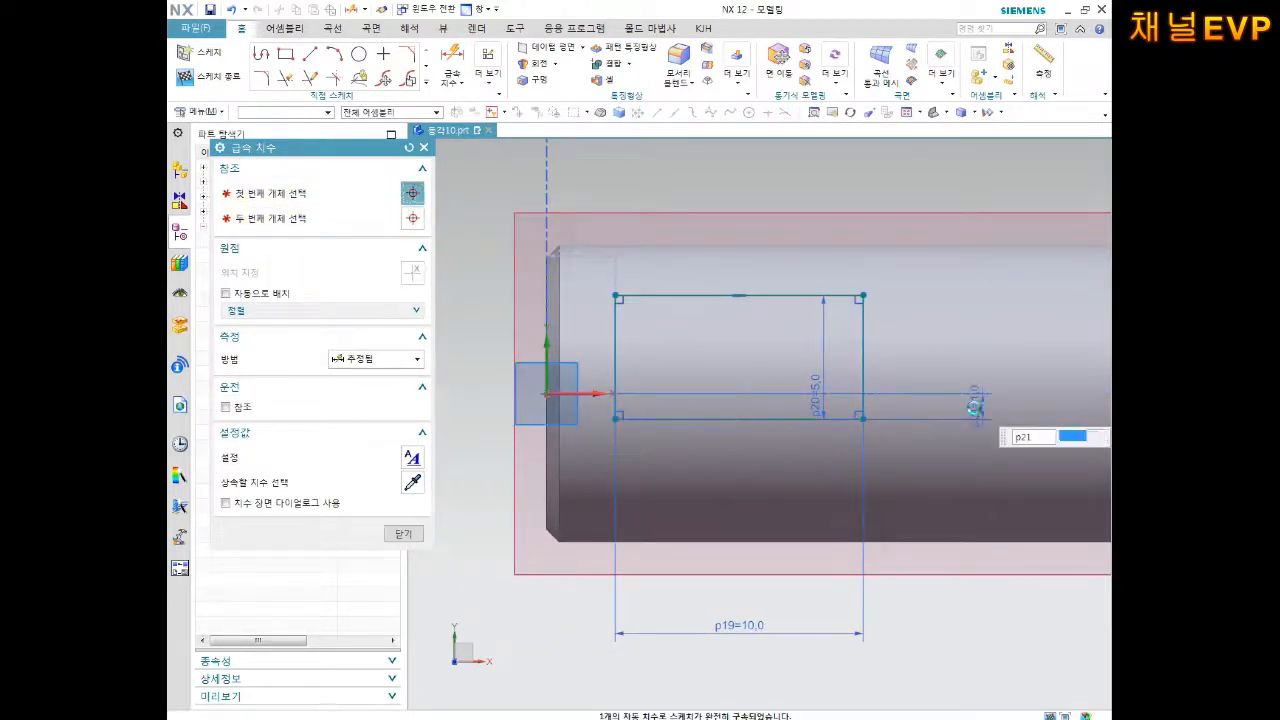
text(2.5)
key(Return)
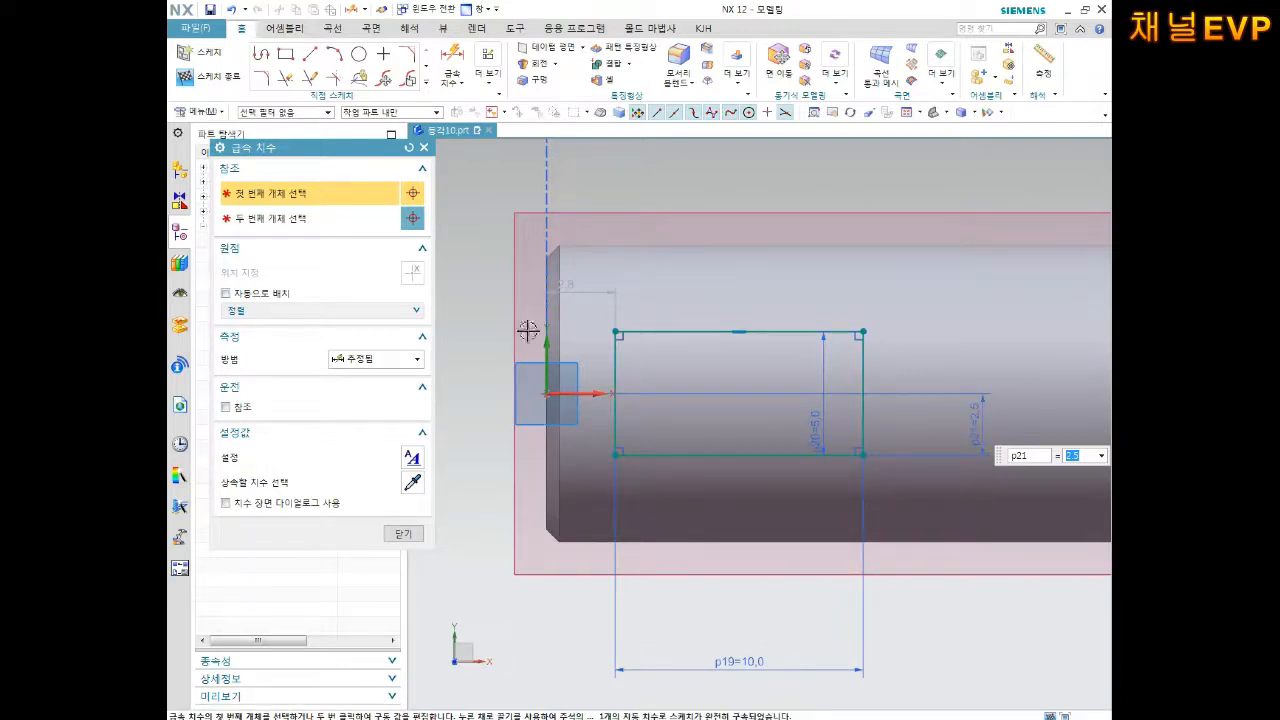
Step: Dimension the rectangle's near short edge horizontally from the Y axis and set the distance to 7.52 mm
click(620, 338)
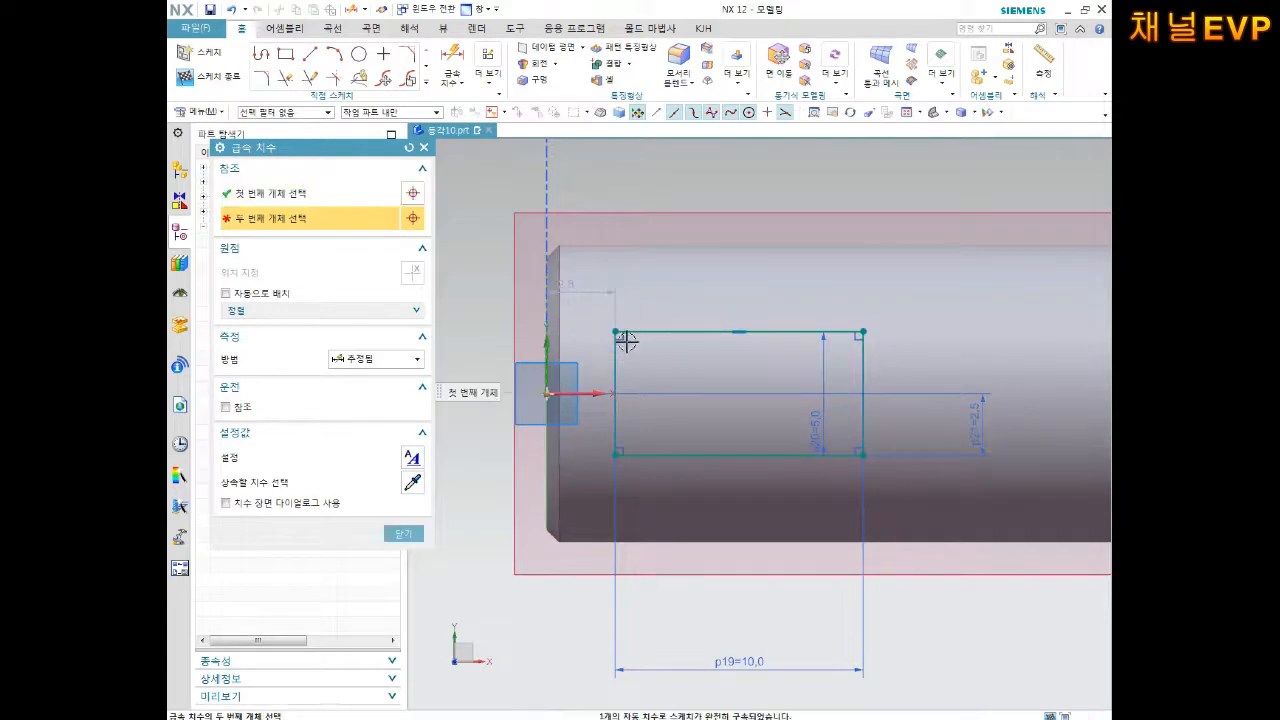
click(546, 365)
click(586, 194)
text(7.52)
key(Return)
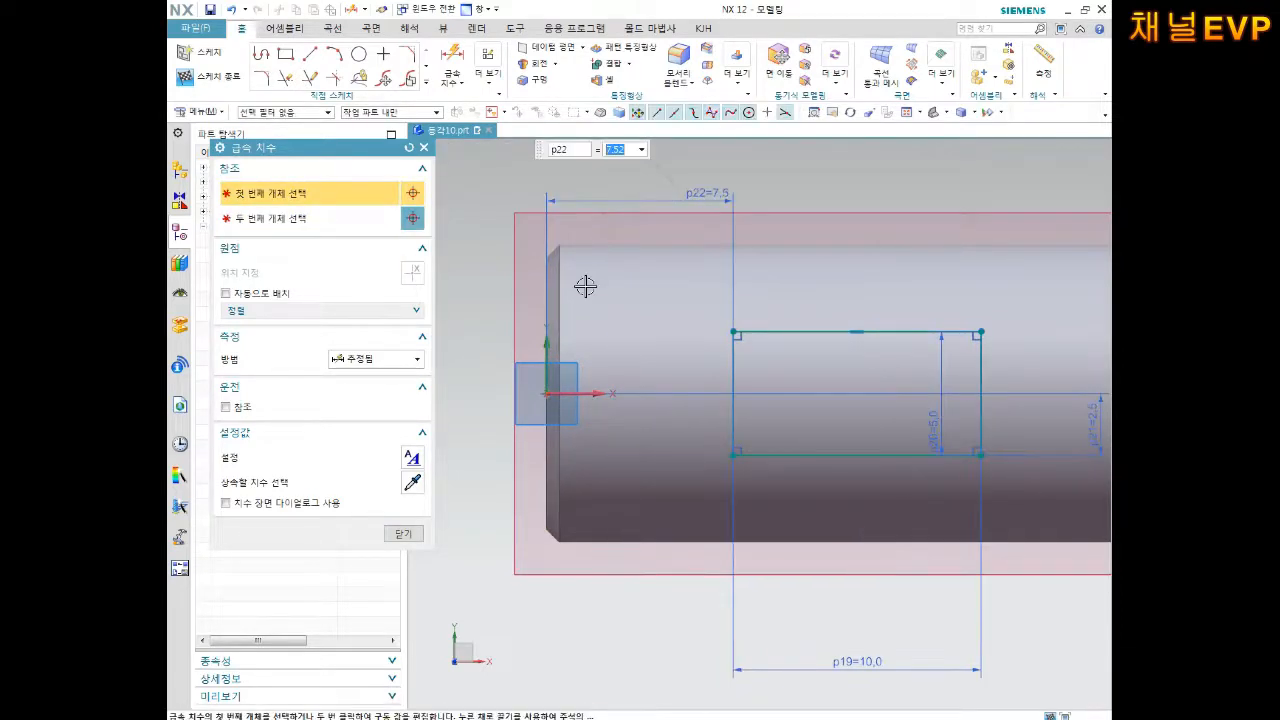
key(Escape)
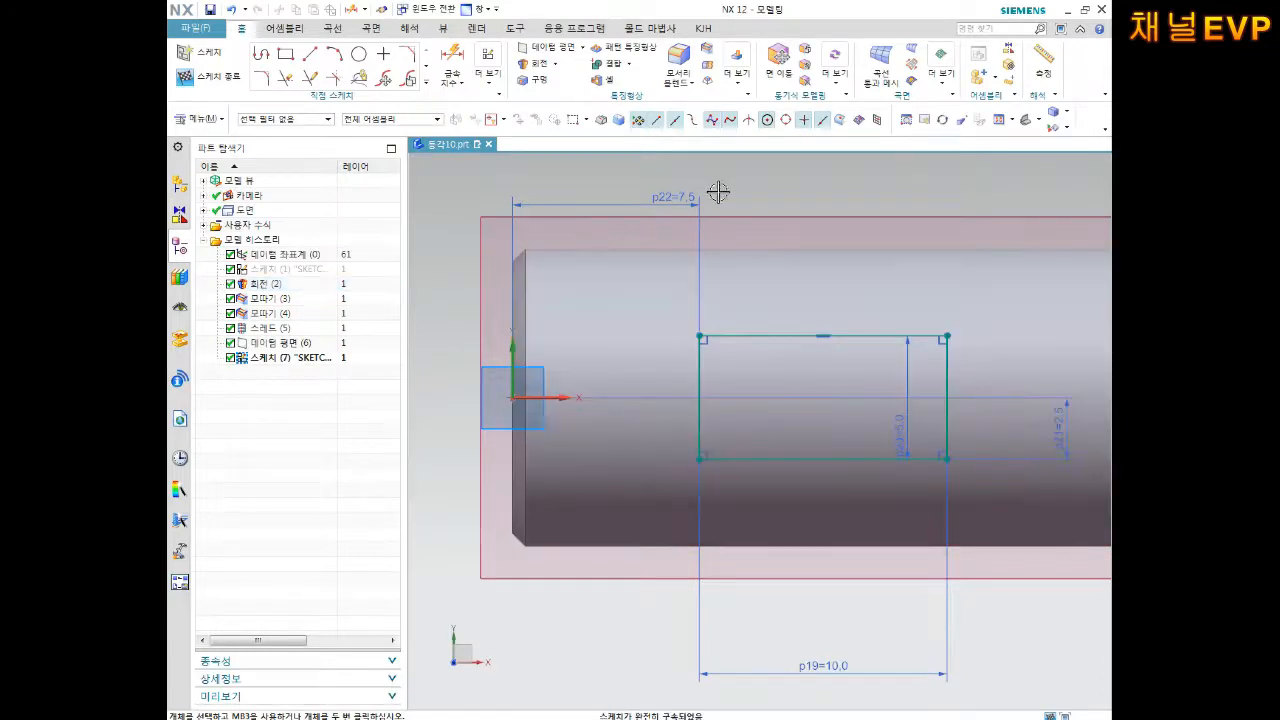
Step: Move the rectangle's length dimension closer to the shaft
scroll(710, 240, up, 4)
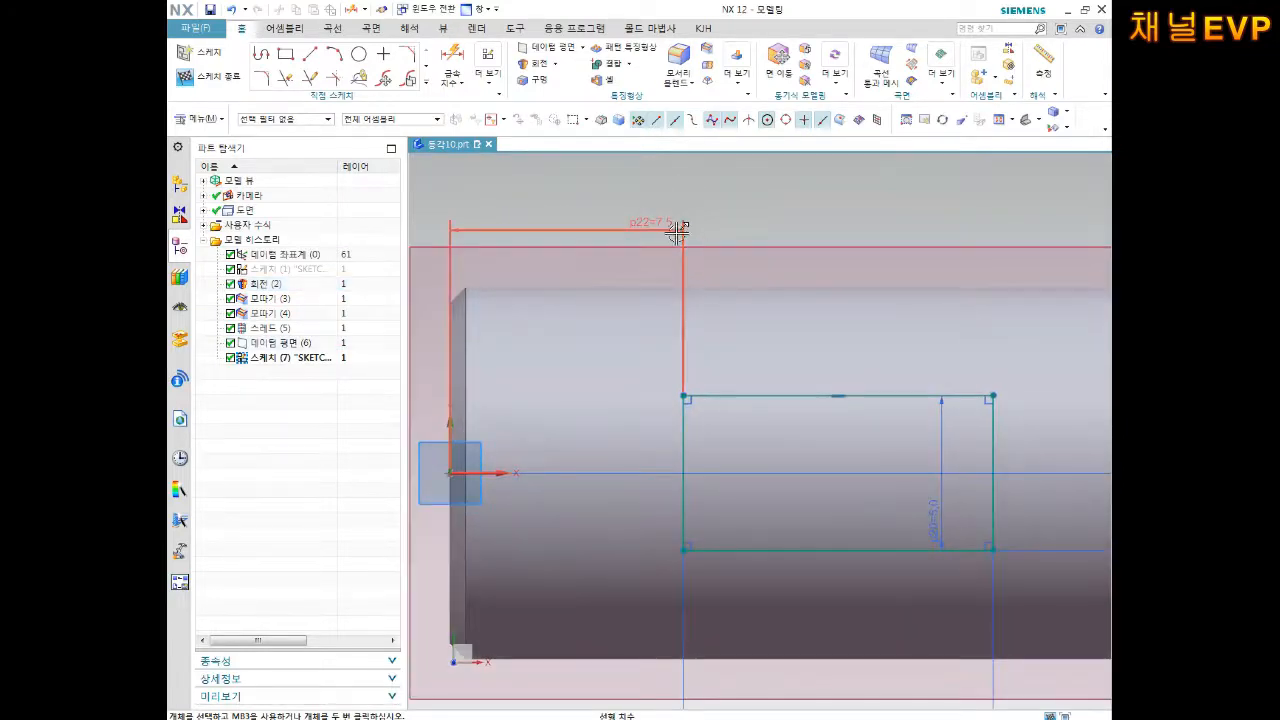
scroll(684, 231, down, 1)
drag(818, 697, 814, 632)
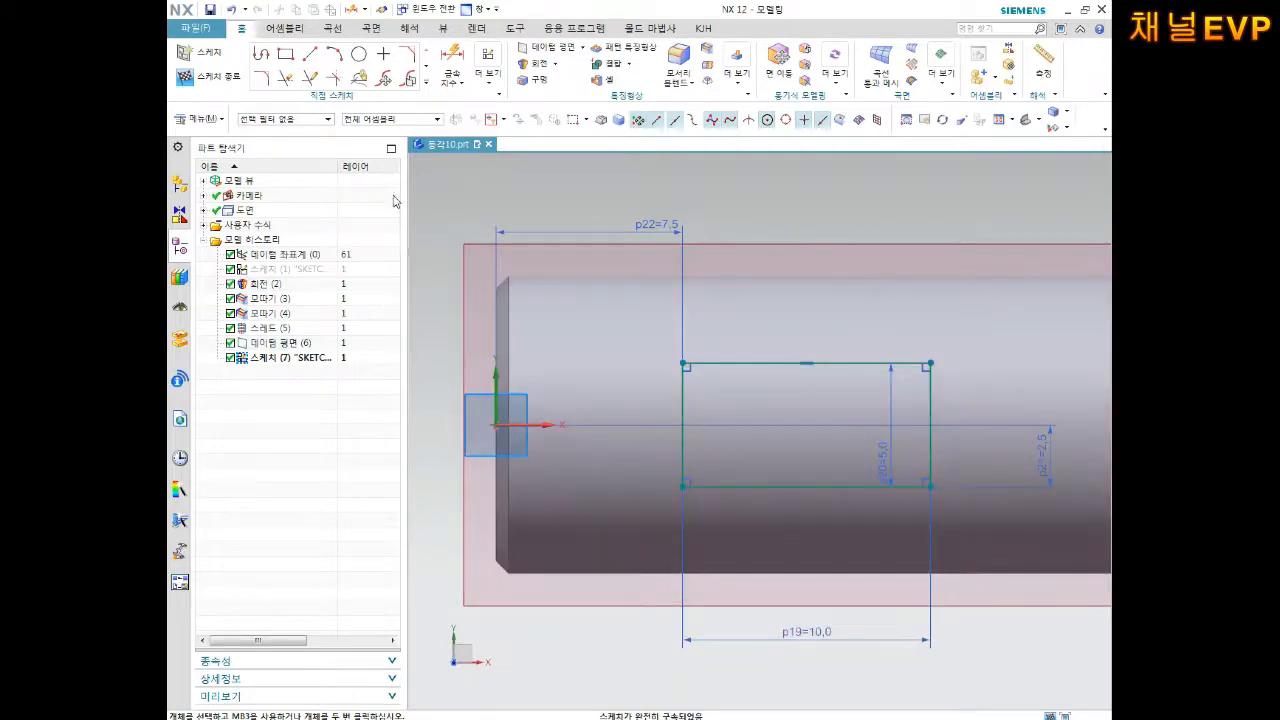
Step: Set the decimal places for dimension text units to 2 in the drafting preferences
click(199, 30)
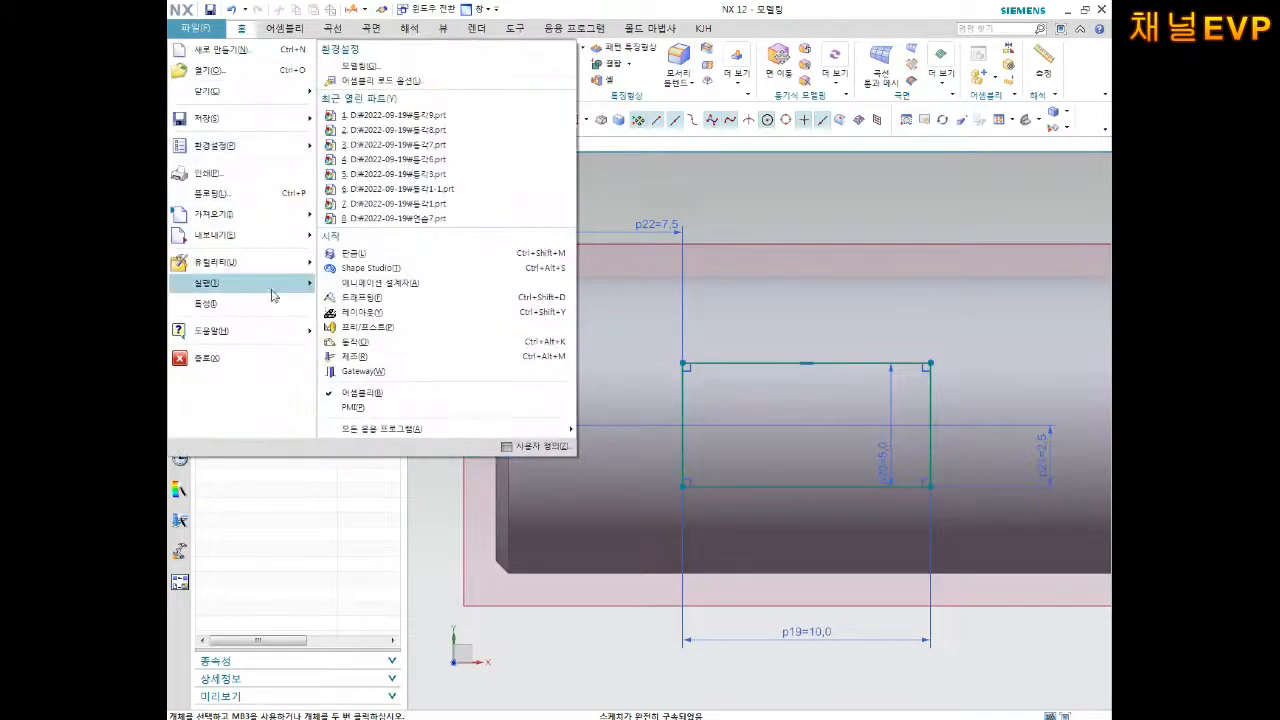
mouse_move(257, 155)
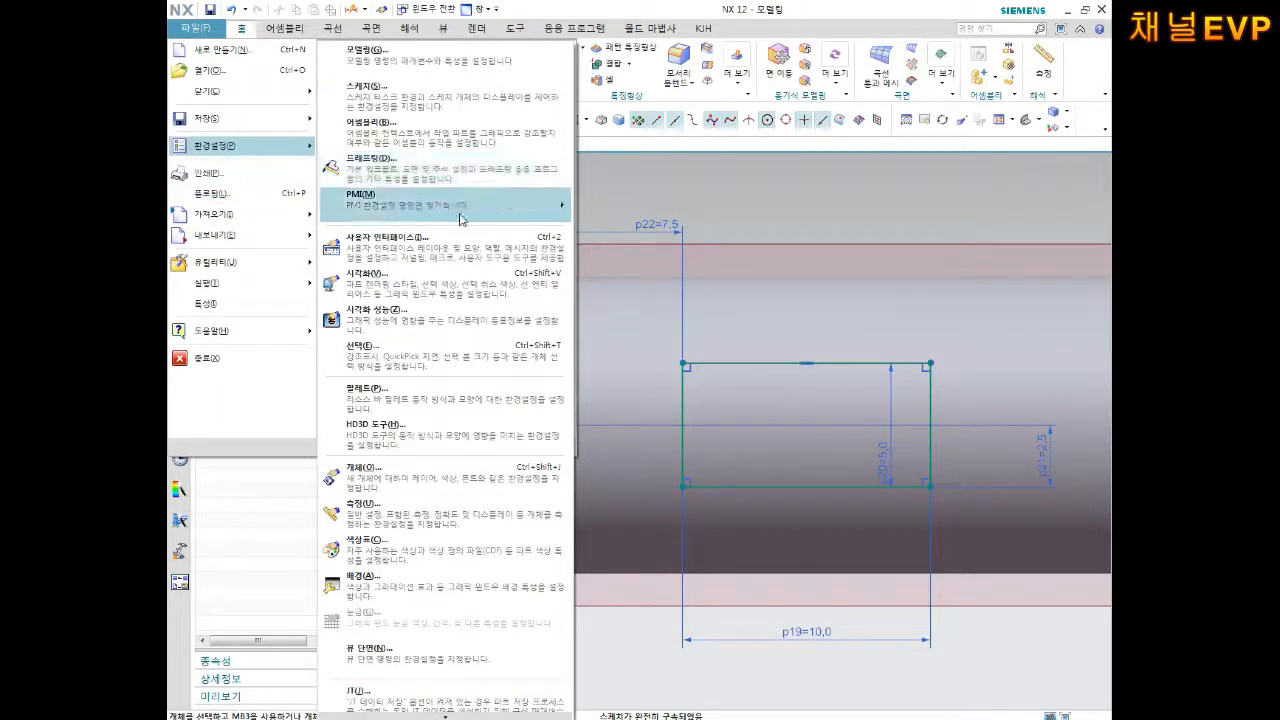
click(446, 176)
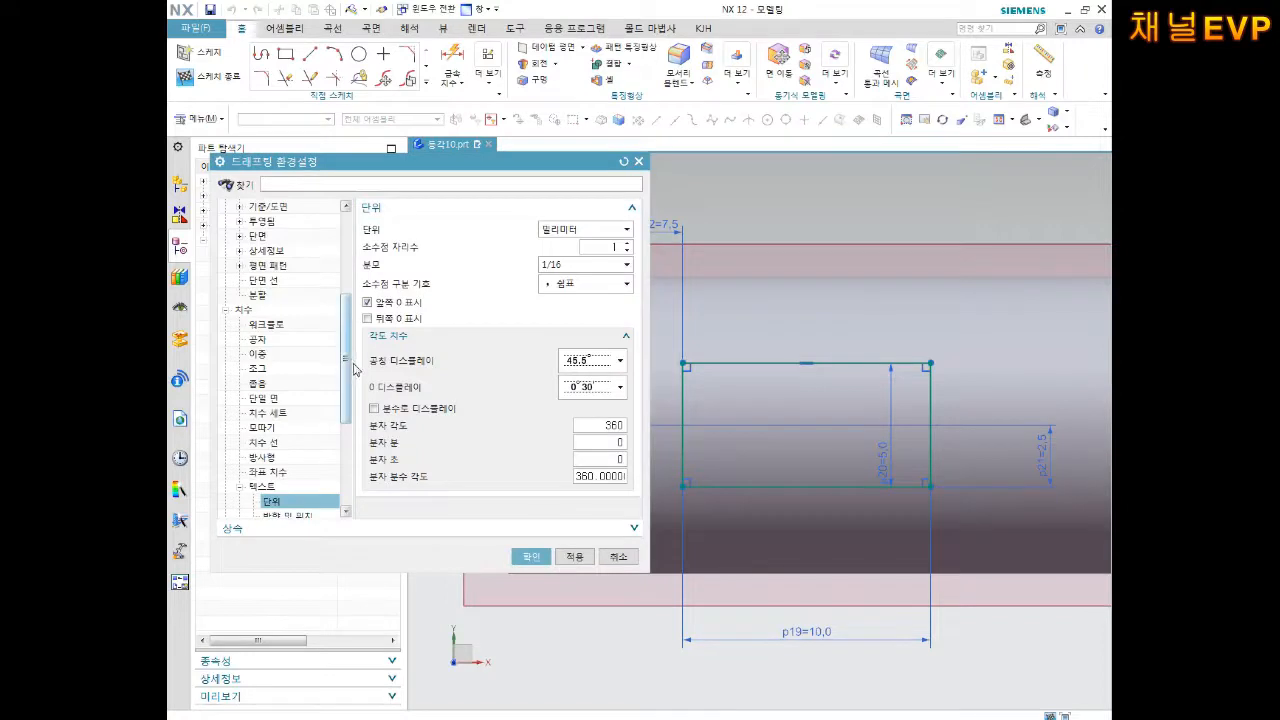
click(252, 326)
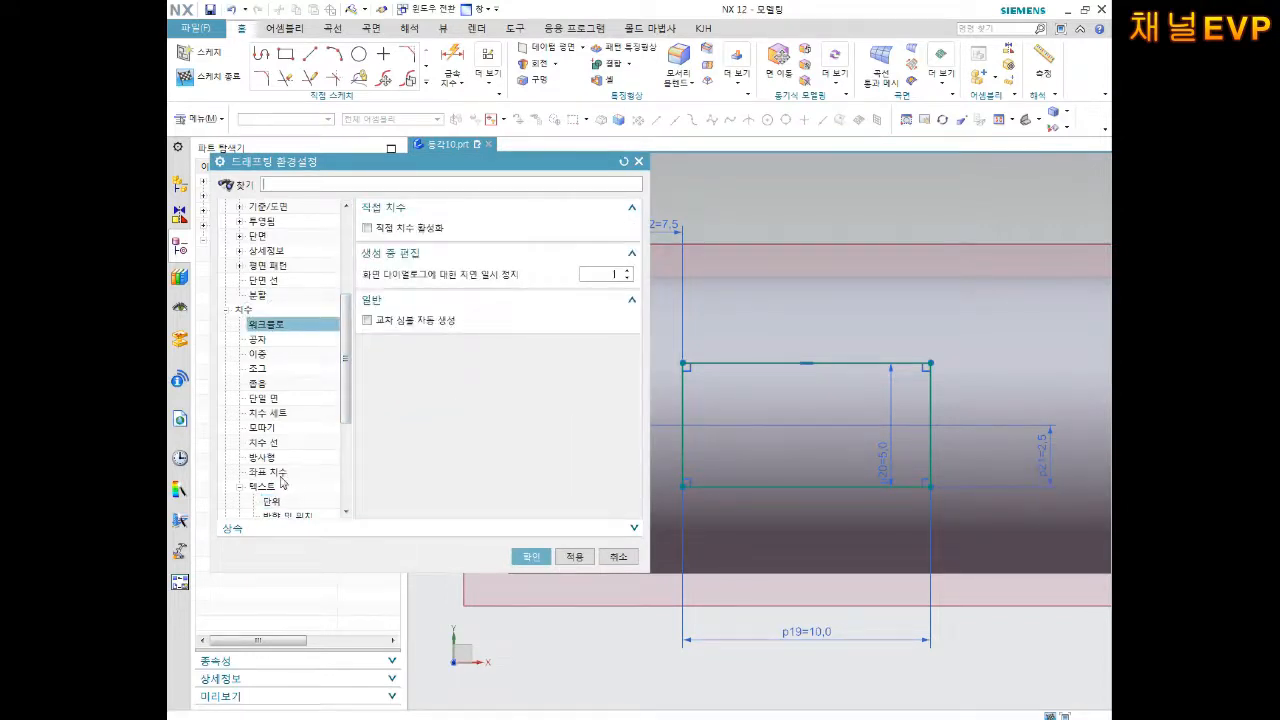
click(285, 503)
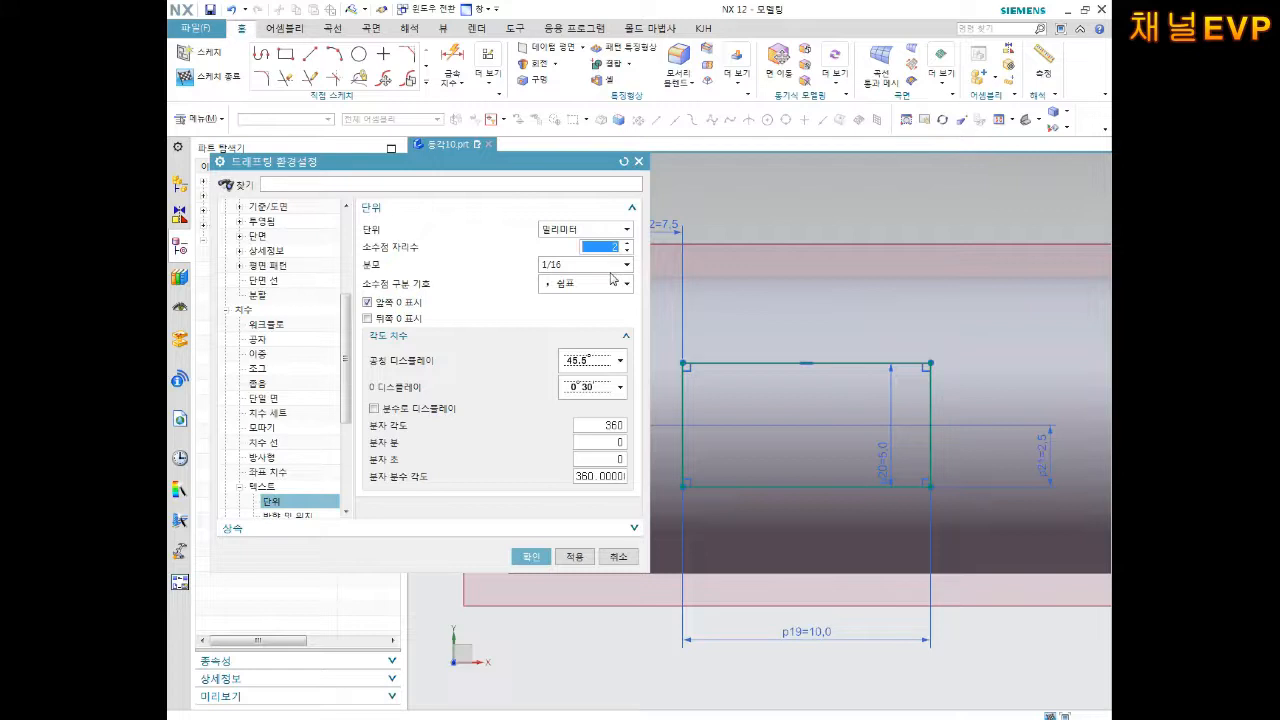
click(531, 556)
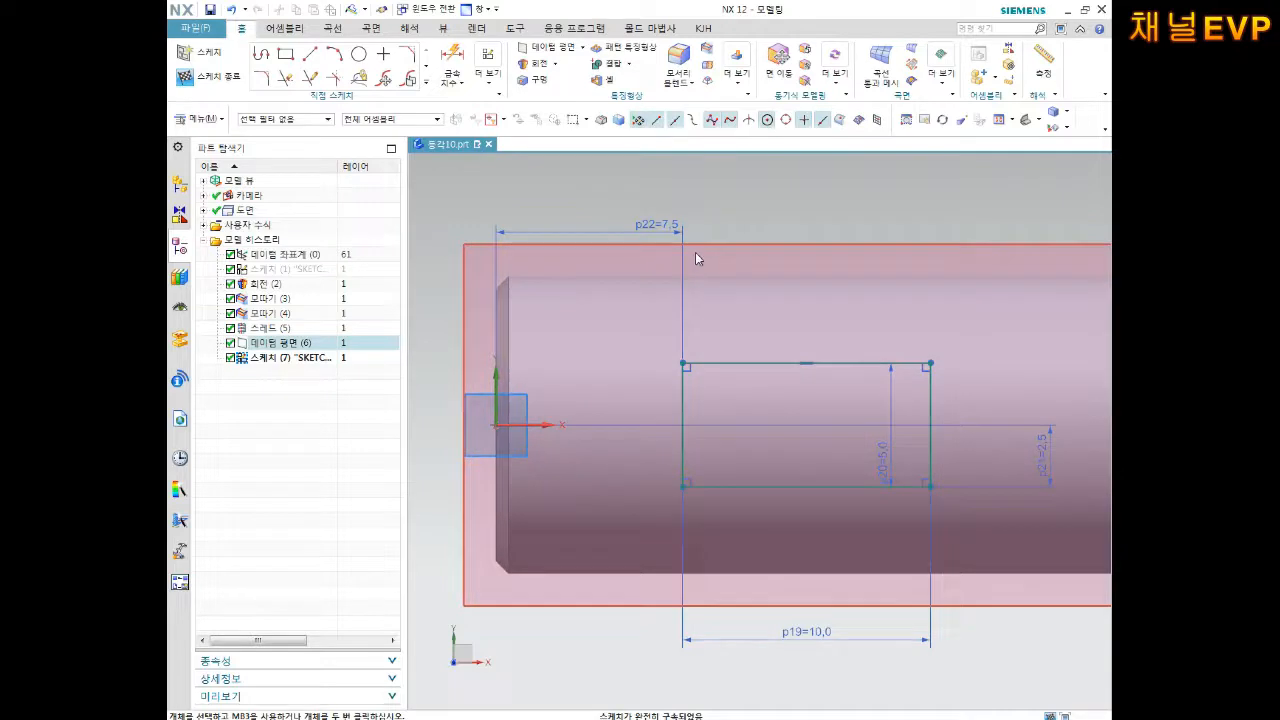
Step: Delete the rectangle's horizontal position dimension and recreate it from the Y axis to the near short edge at 7.52 mm
click(668, 224)
key(Delete)
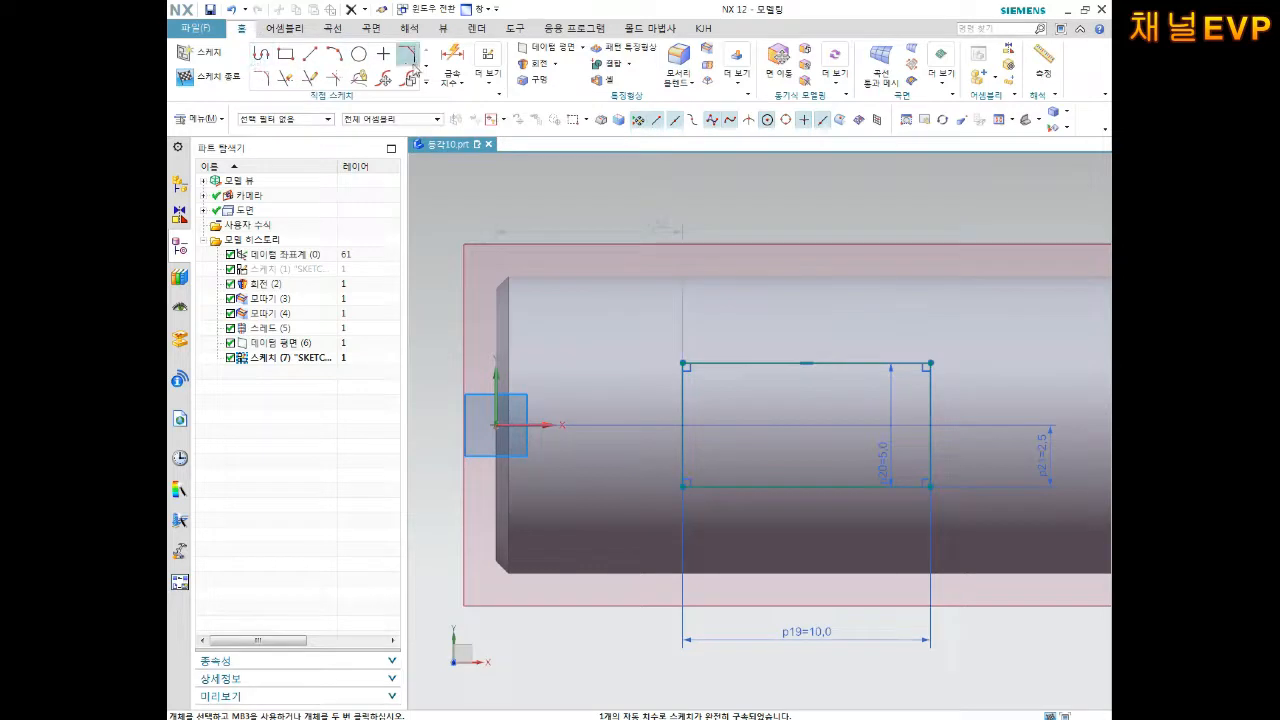
click(452, 60)
click(494, 334)
click(682, 362)
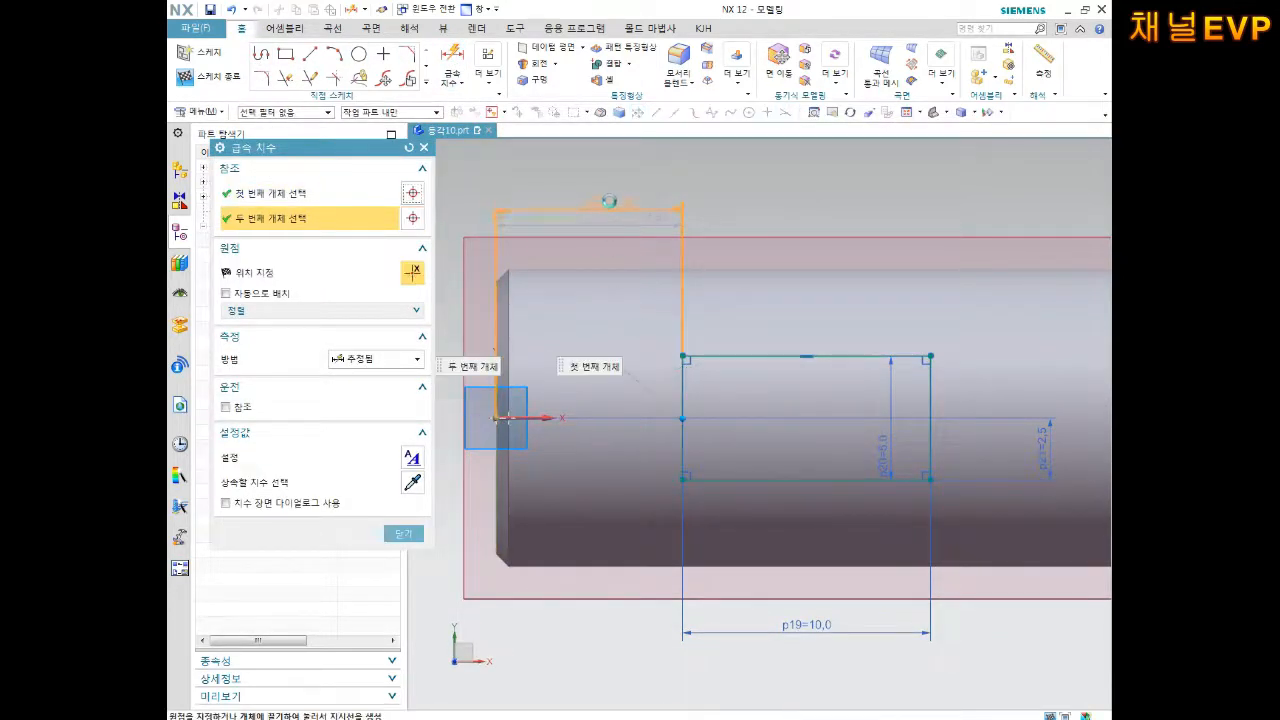
click(714, 201)
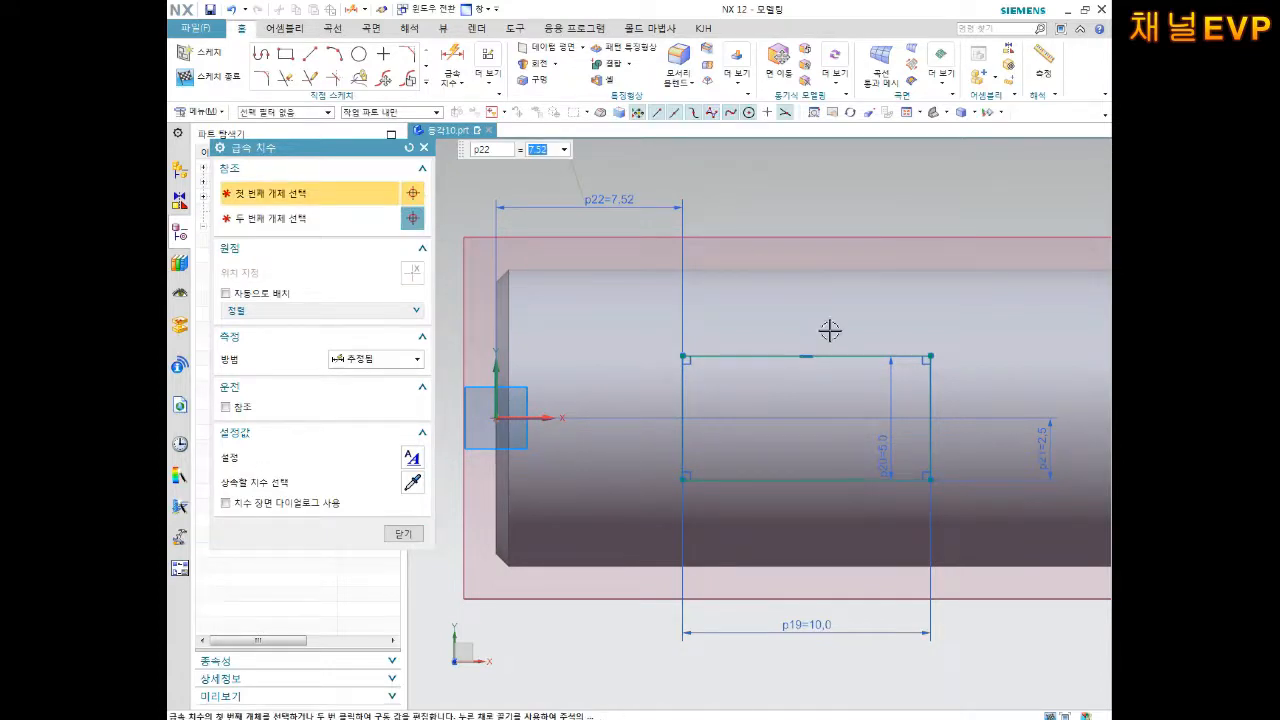
shift+middle_drag(829, 331, 791, 284)
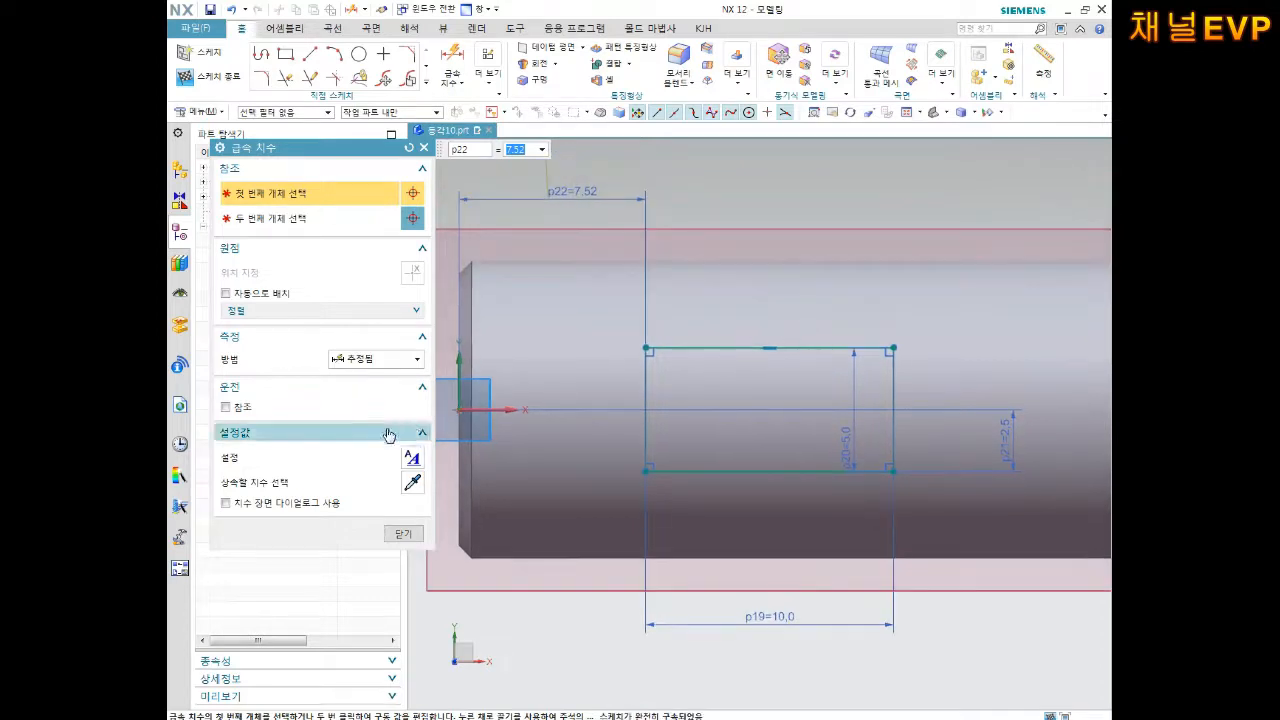
click(409, 532)
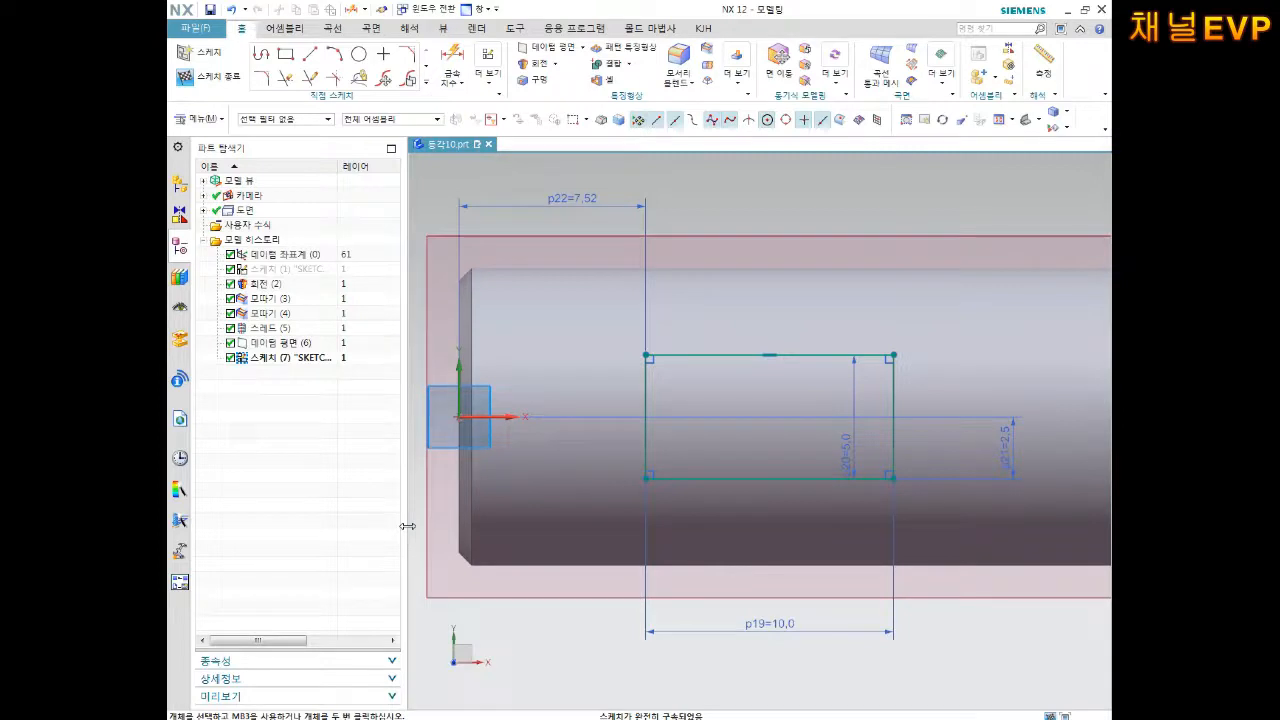
Step: Finish the sketch and extrude the rectangle 1.8 mm in the reversed direction, subtracting it from the shaft
mouse_move(862, 370)
middle_down()
mouse_move(864, 331)
mouse_move(846, 331)
mouse_move(929, 340)
middle_up()
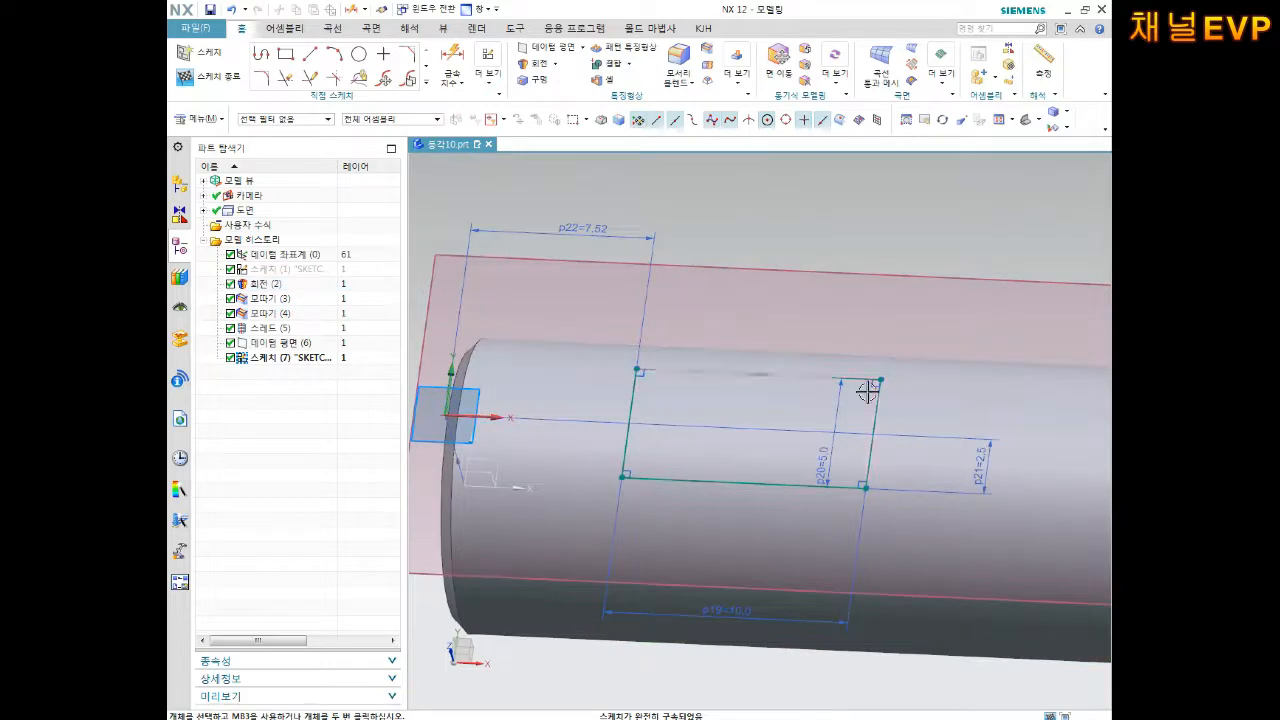
shift+middle_drag(871, 380, 900, 357)
click(231, 78)
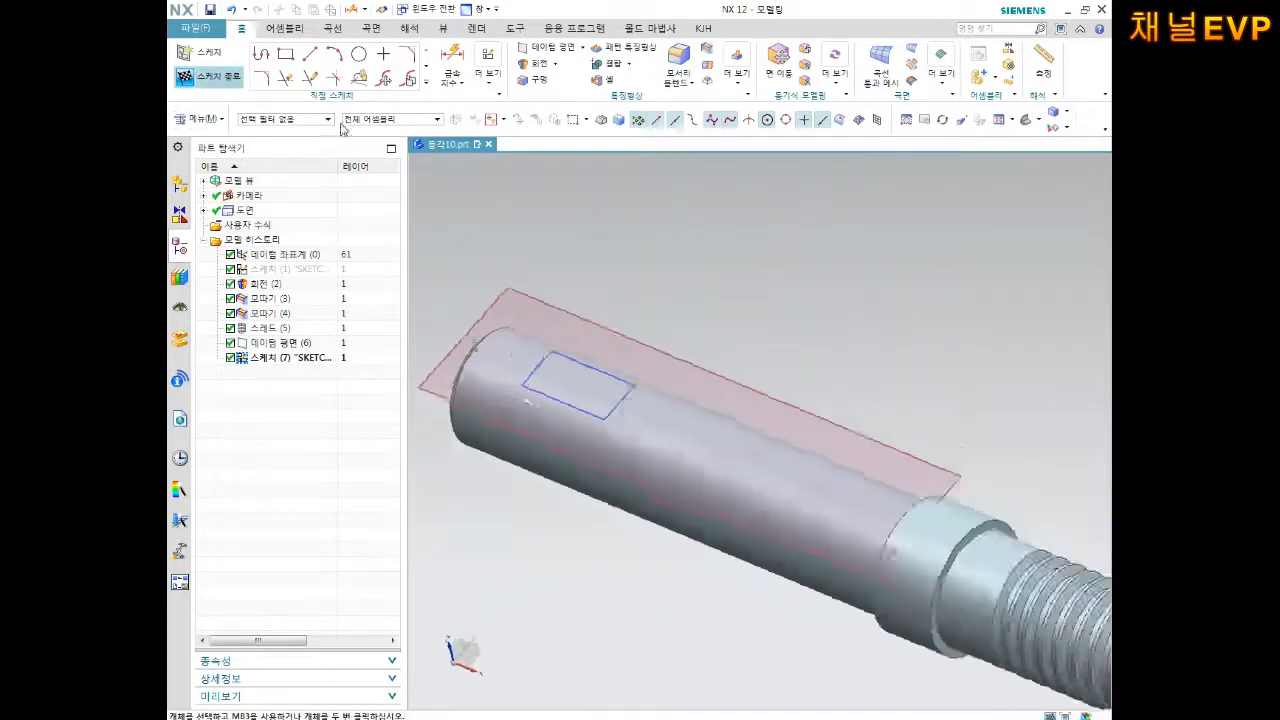
scroll(531, 349, up, 4)
shift+middle_drag(586, 333, 636, 351)
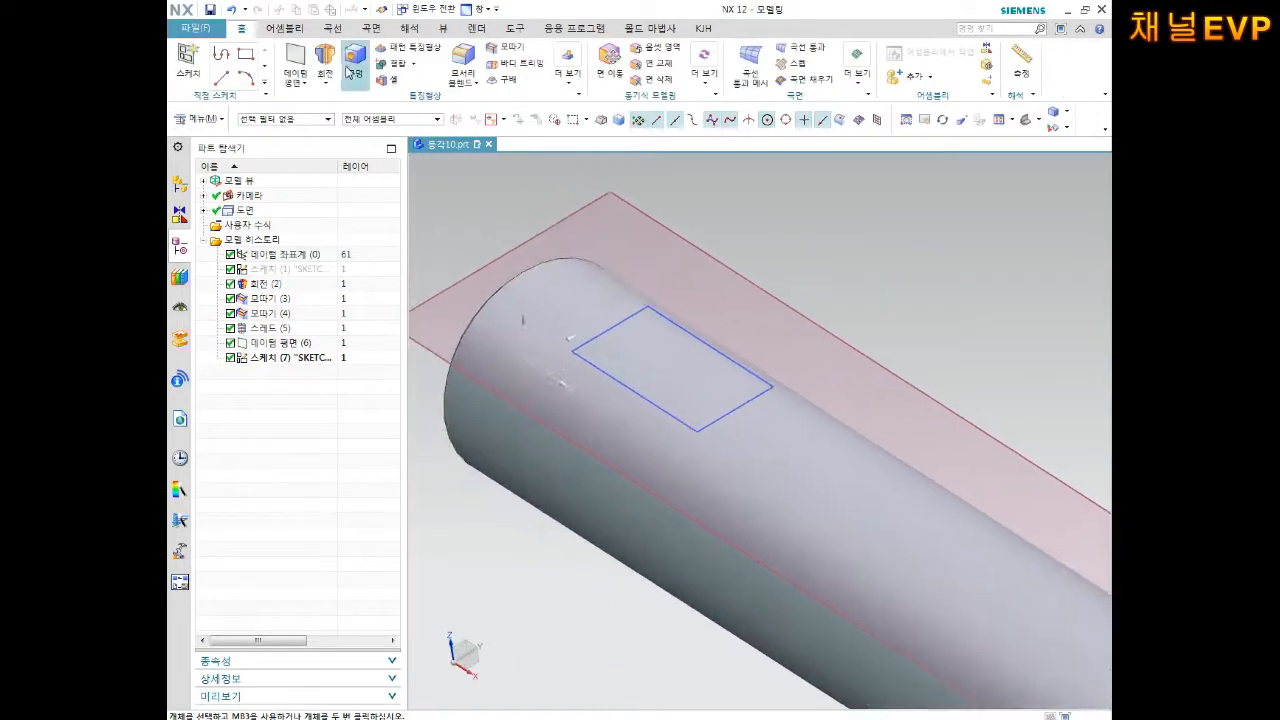
click(325, 84)
click(338, 102)
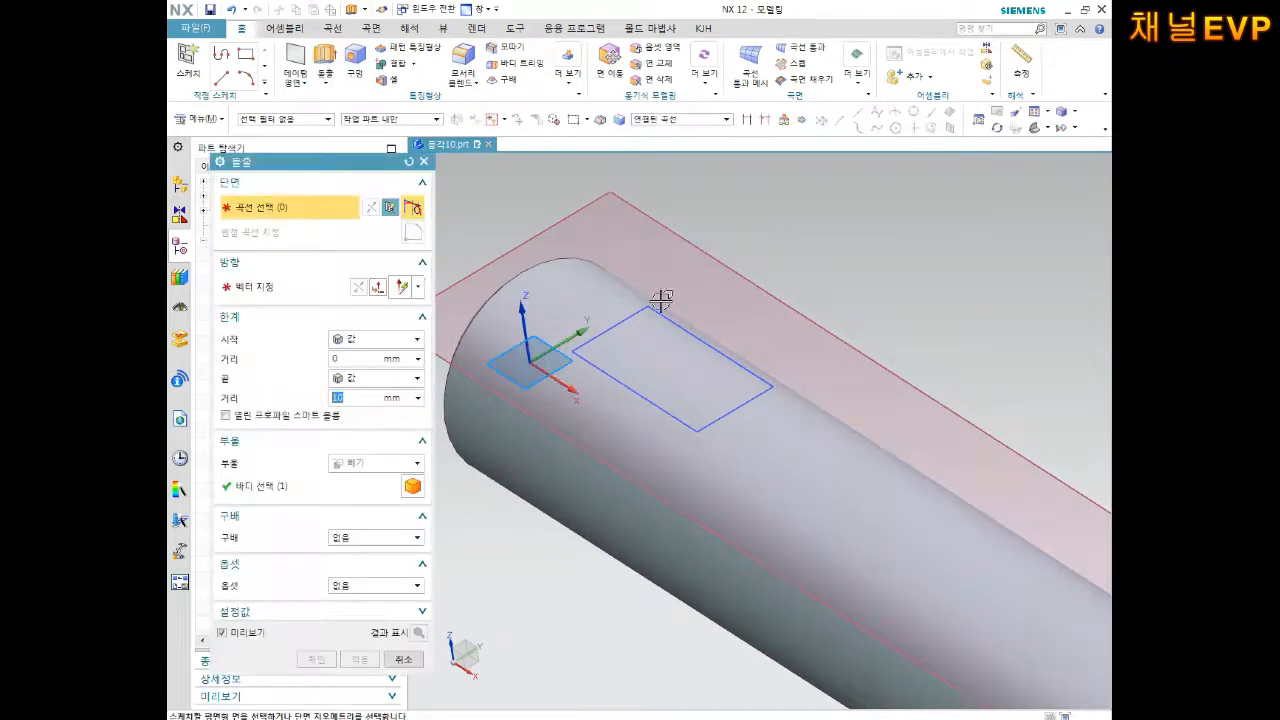
click(618, 320)
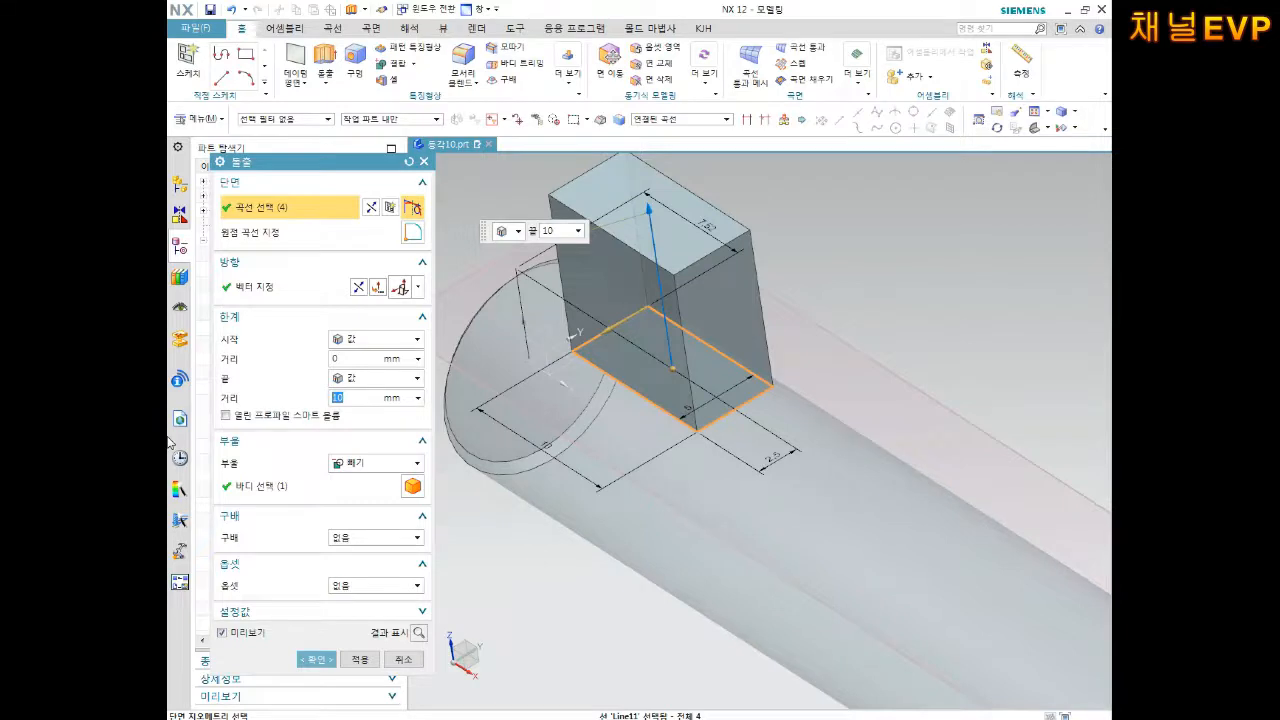
key(Return)
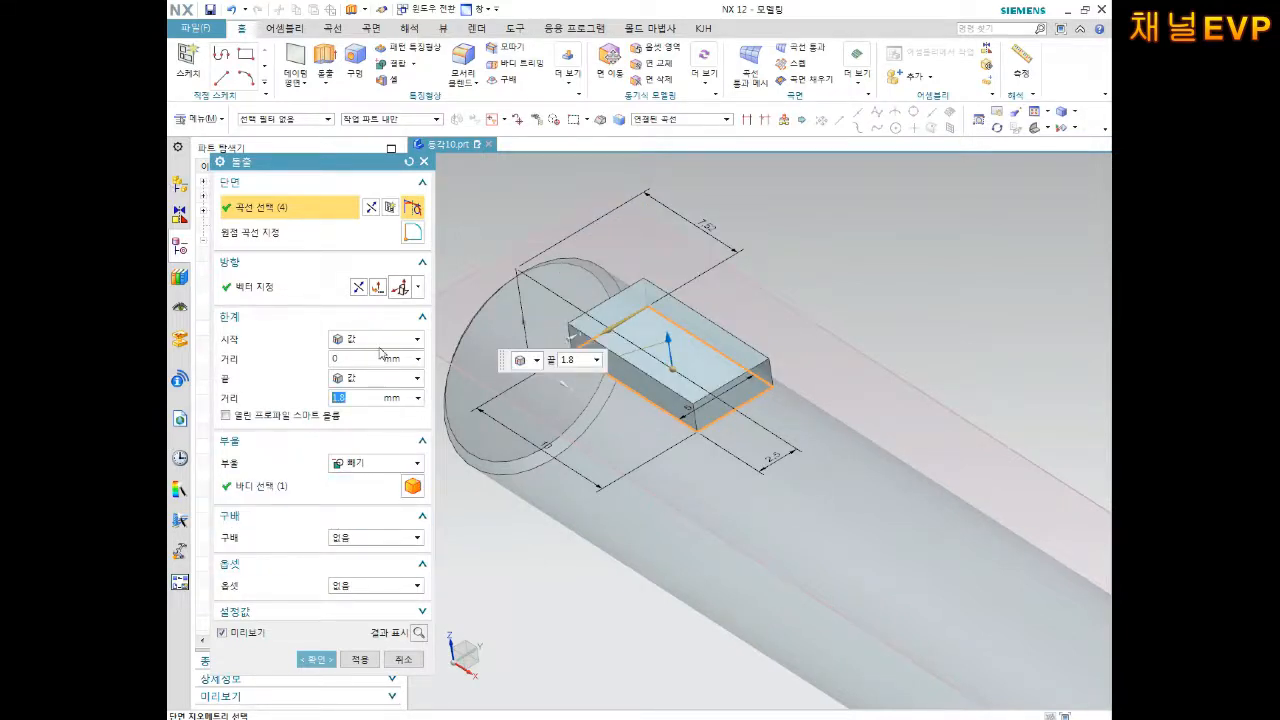
click(358, 287)
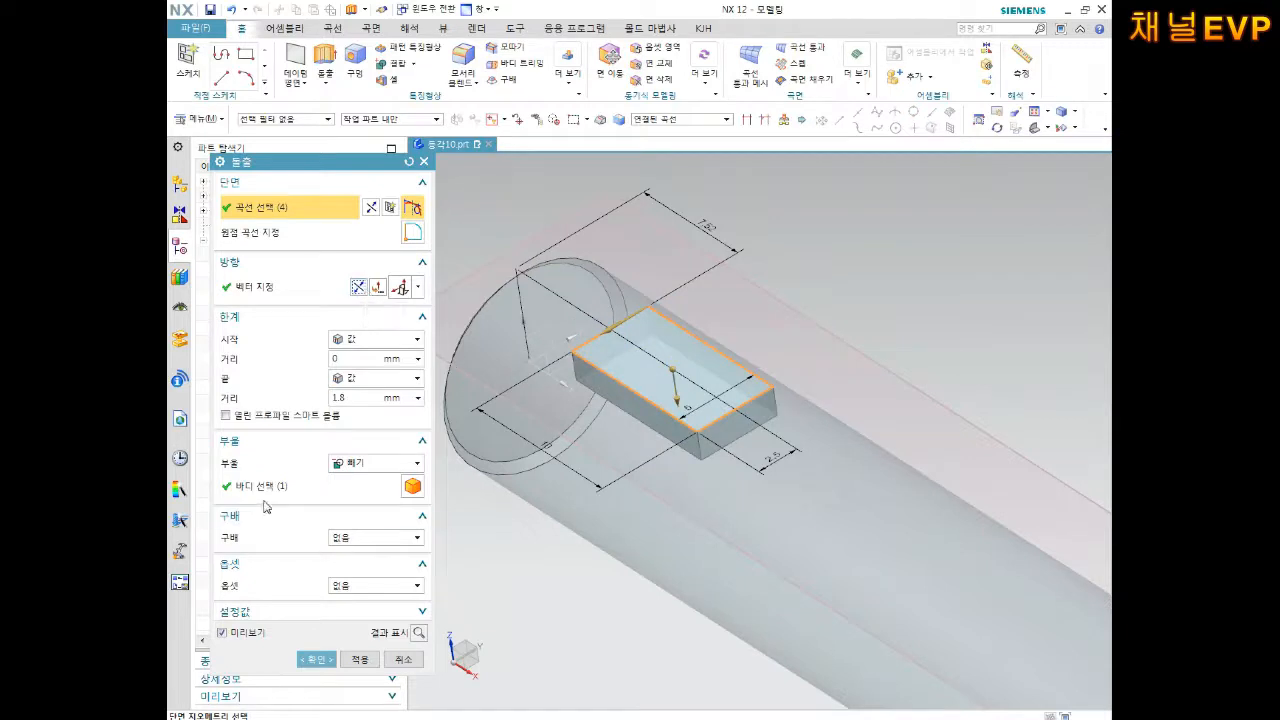
click(316, 660)
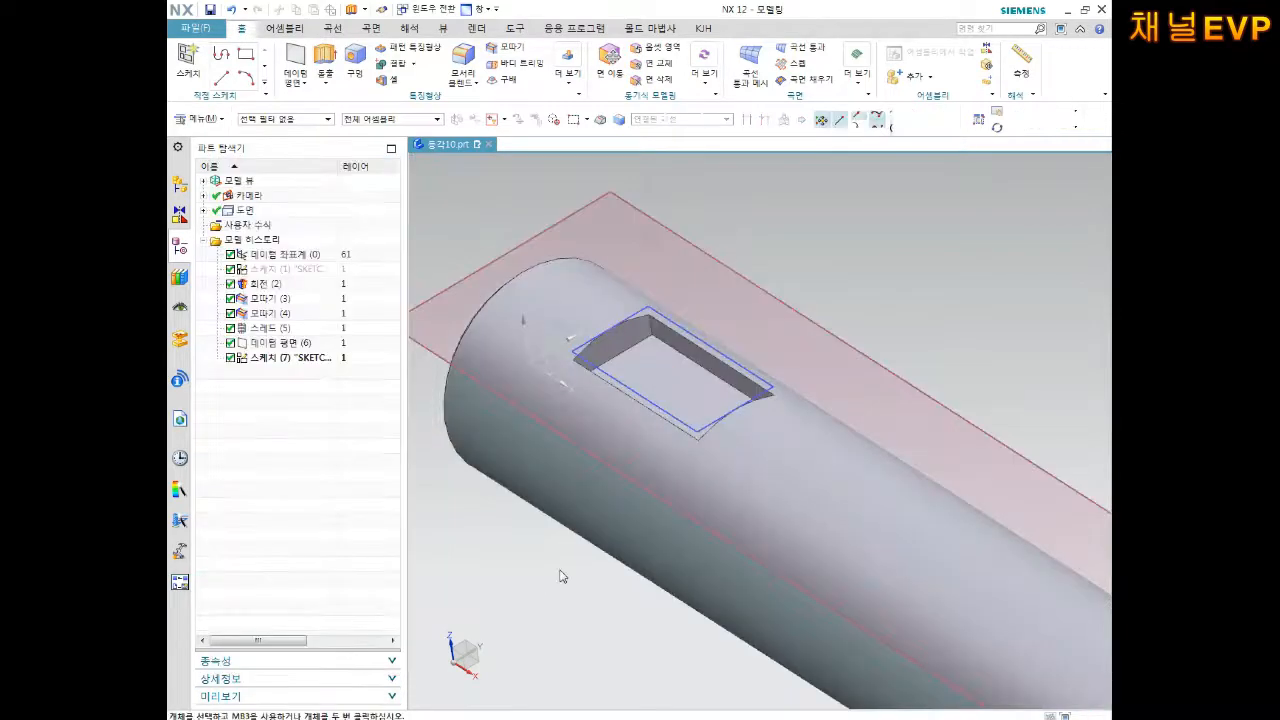
Step: Apply a 2.5 mm edge blend to the two corner edges of the pocket nearest the shaft's plain end
scroll(687, 360, up, 2)
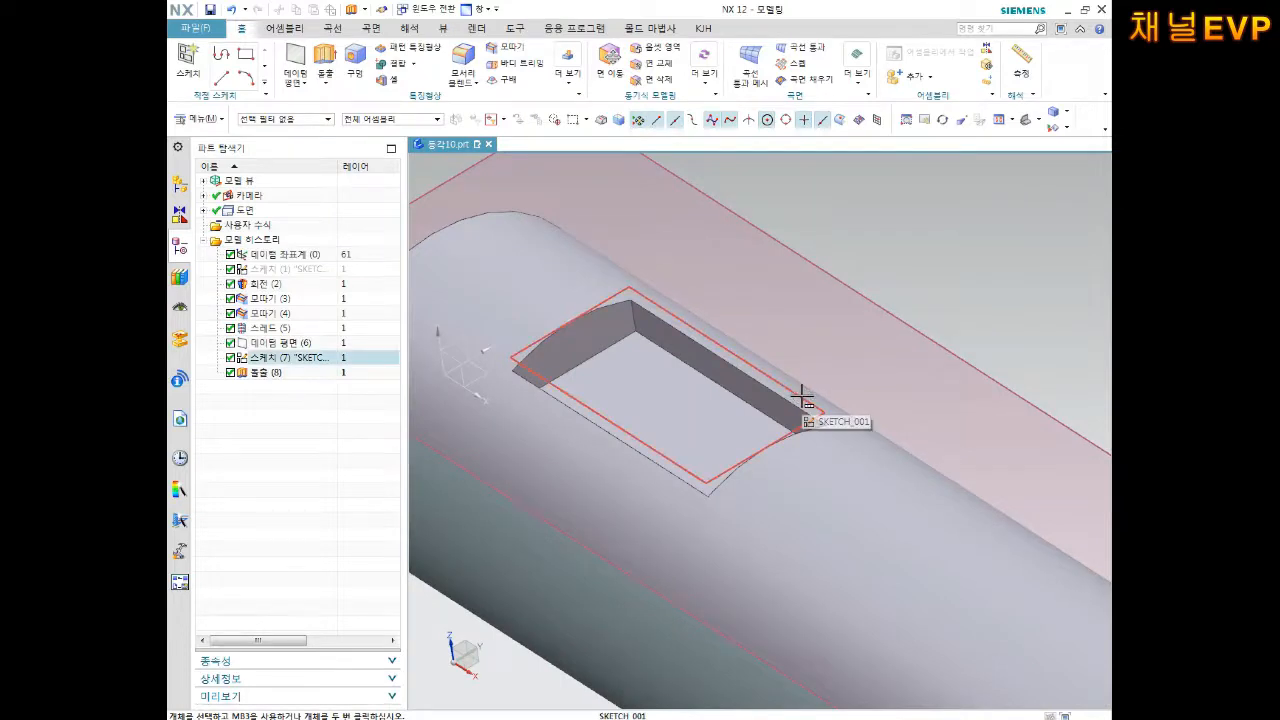
click(464, 62)
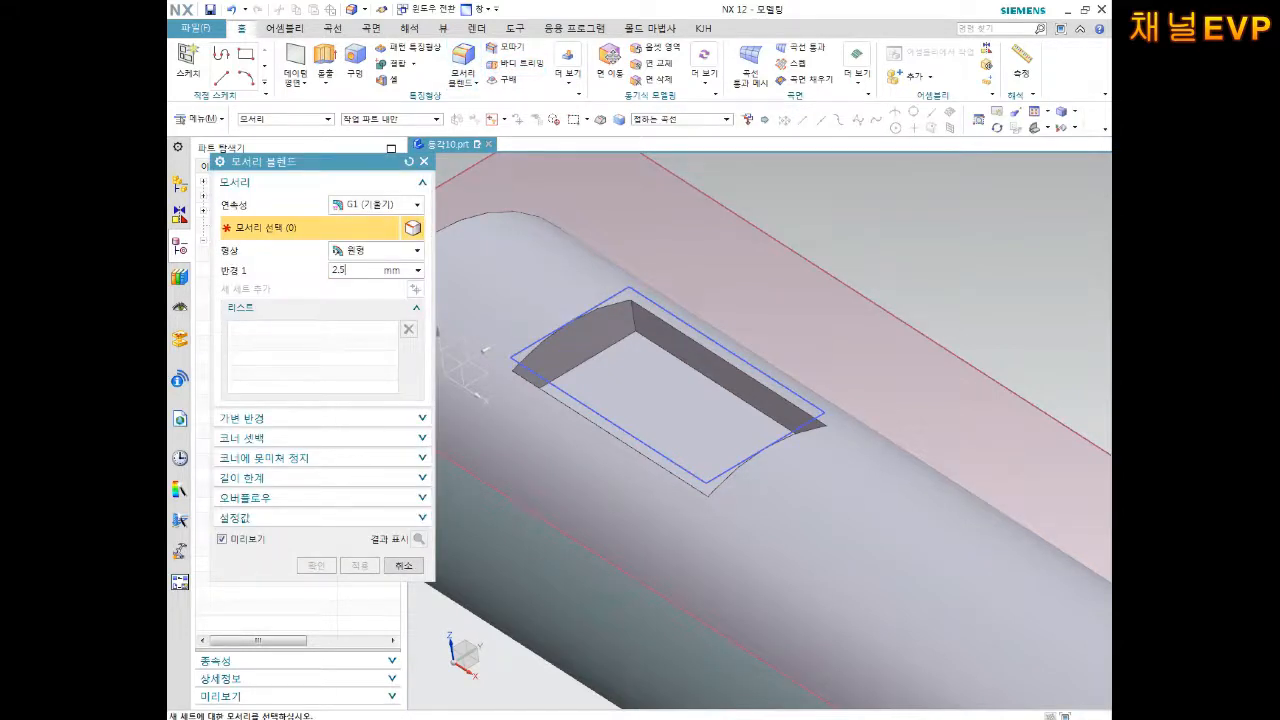
click(633, 320)
middle_drag(633, 320, 923, 435)
click(845, 311)
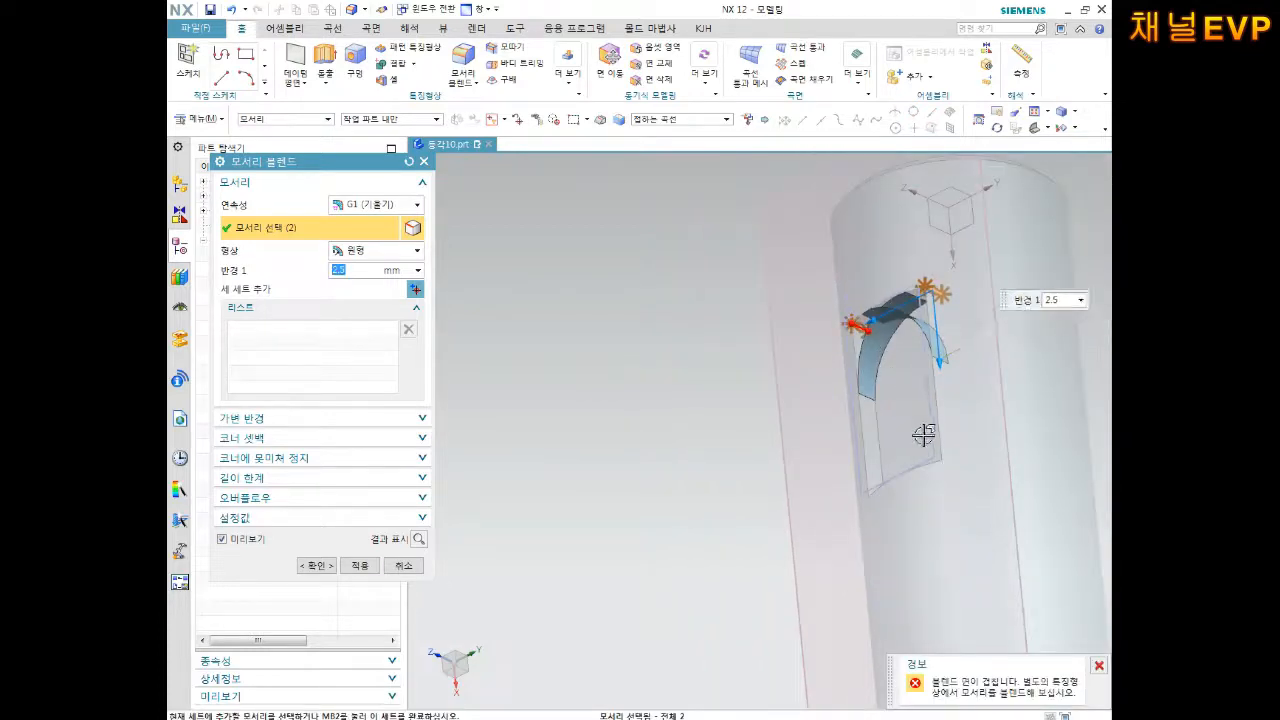
click(359, 565)
Step: Blend the pocket's two remaining corner edges with a 2.5 mm radius to round its other end
middle_drag(933, 401, 1020, 486)
scroll(1038, 486, up, 2)
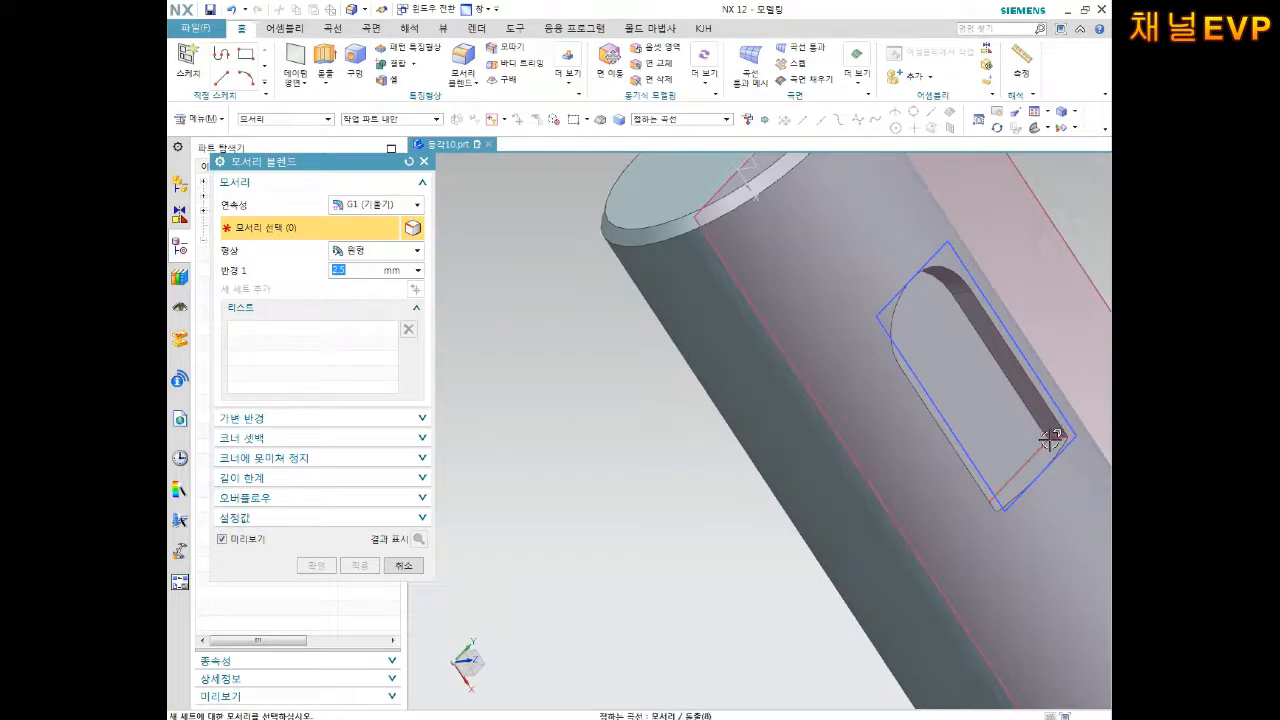
click(1050, 438)
middle_drag(1063, 434, 966, 531)
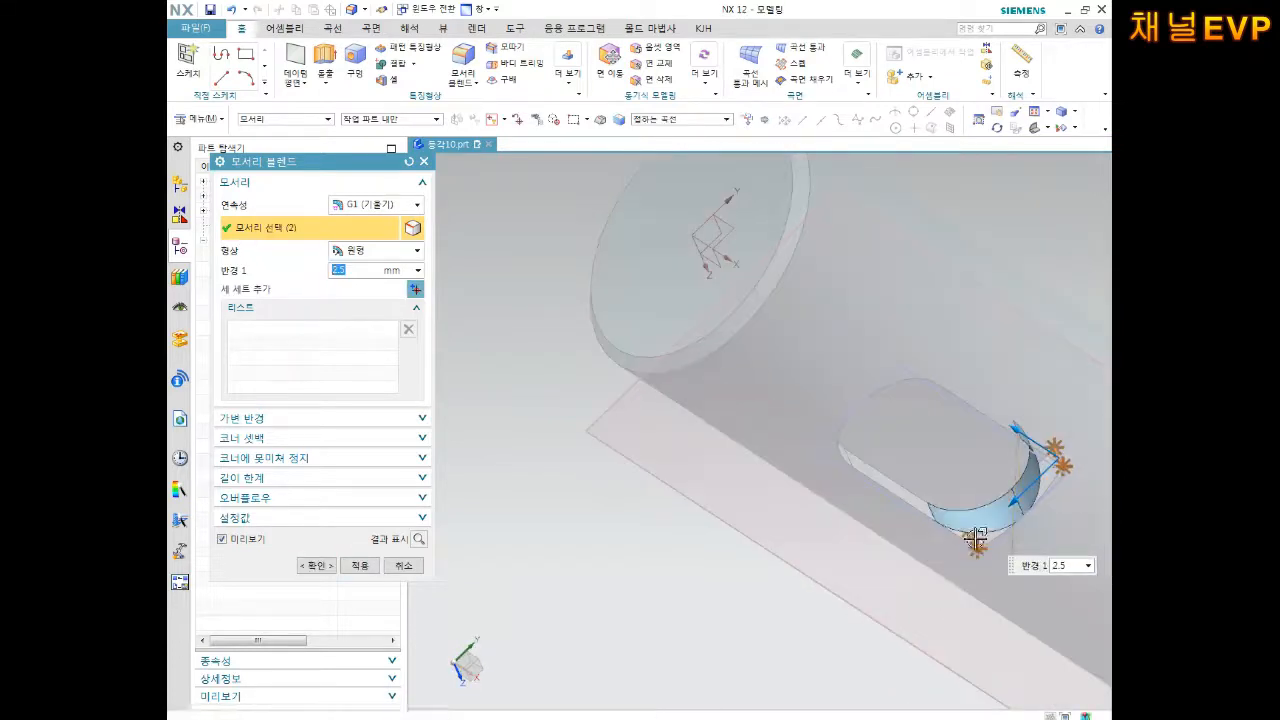
click(316, 565)
scroll(713, 410, down, 3)
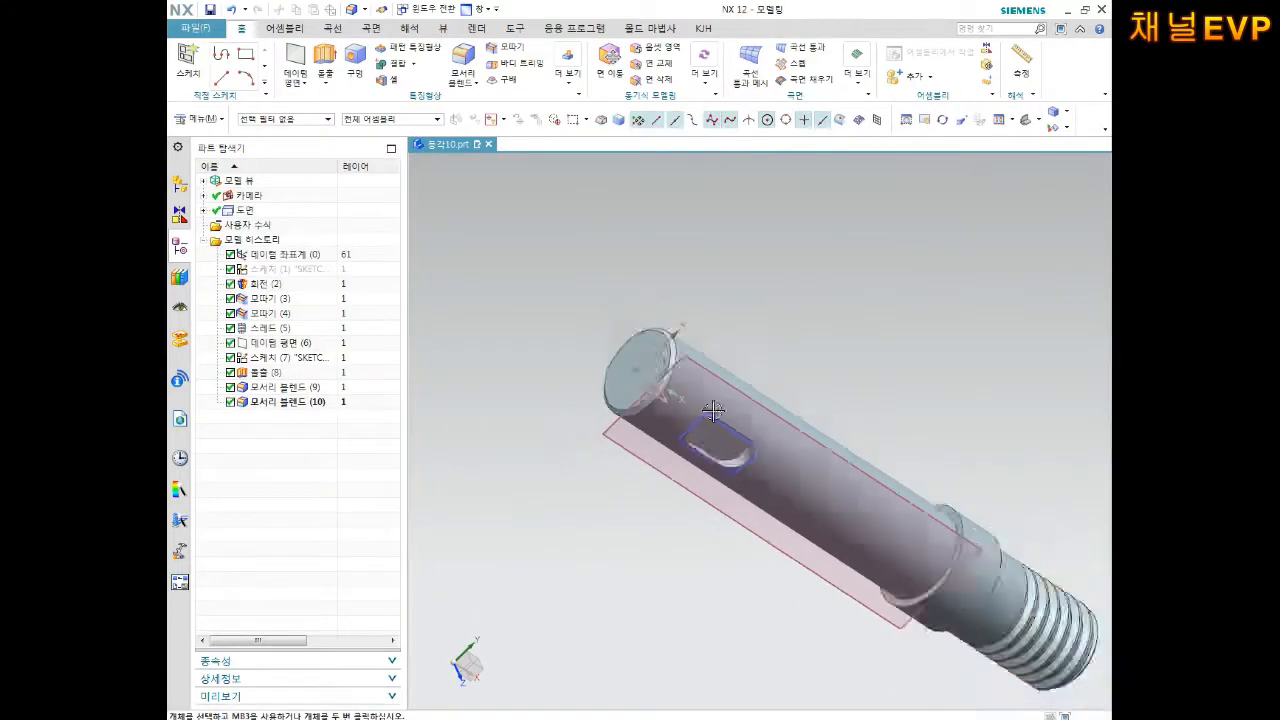
Step: Hide the datum plane and the rectangle sketch above the keyway pocket, and save the part
middle_drag(864, 447, 849, 314)
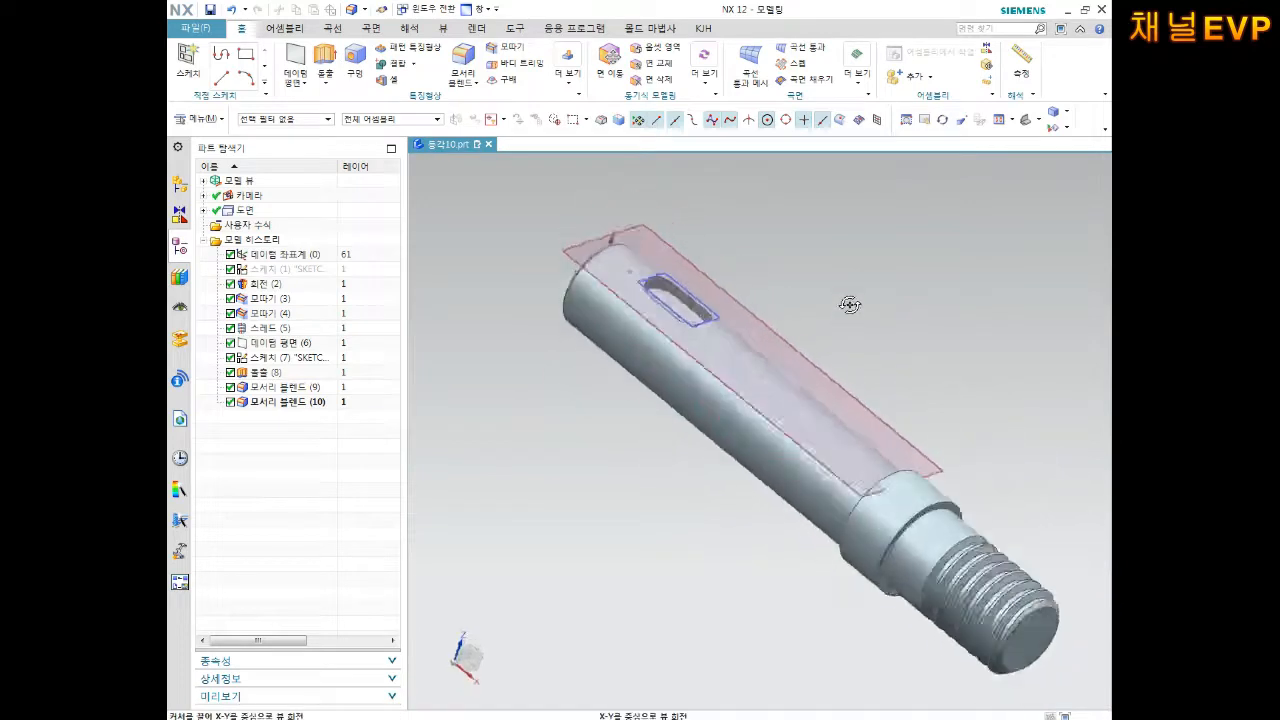
scroll(786, 340, up, 3)
click(683, 309)
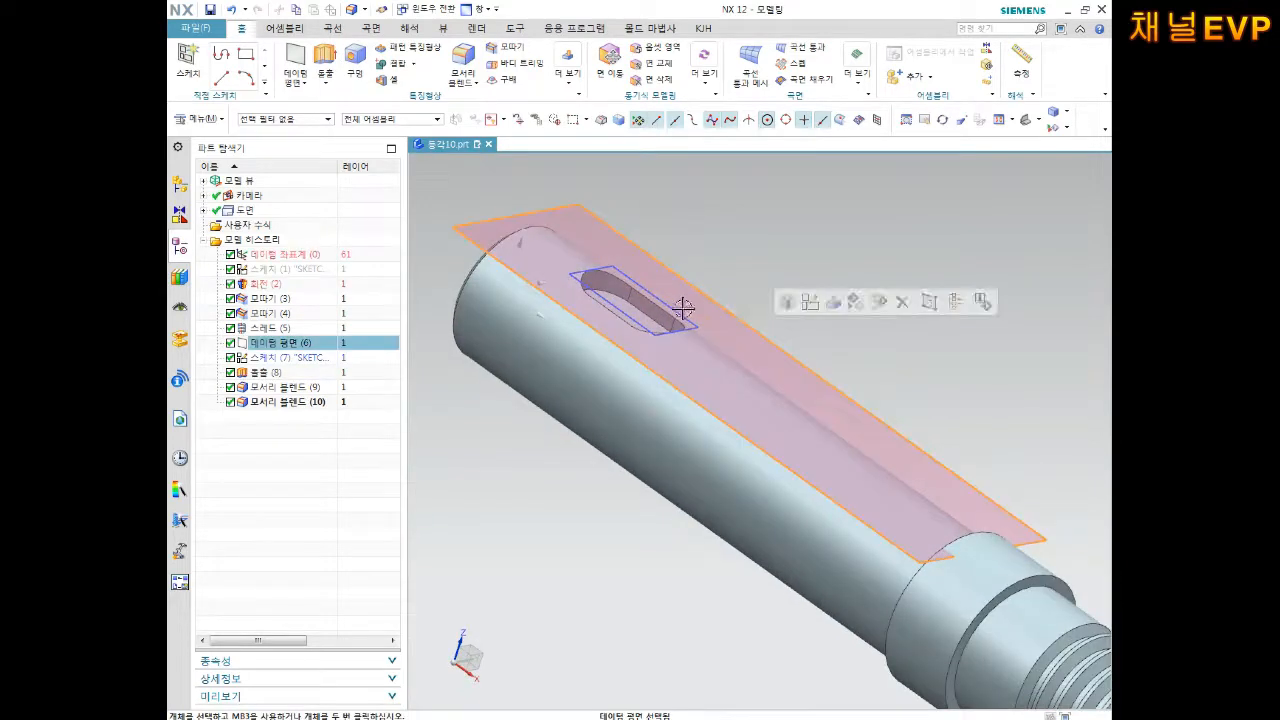
scroll(680, 308, up, 2)
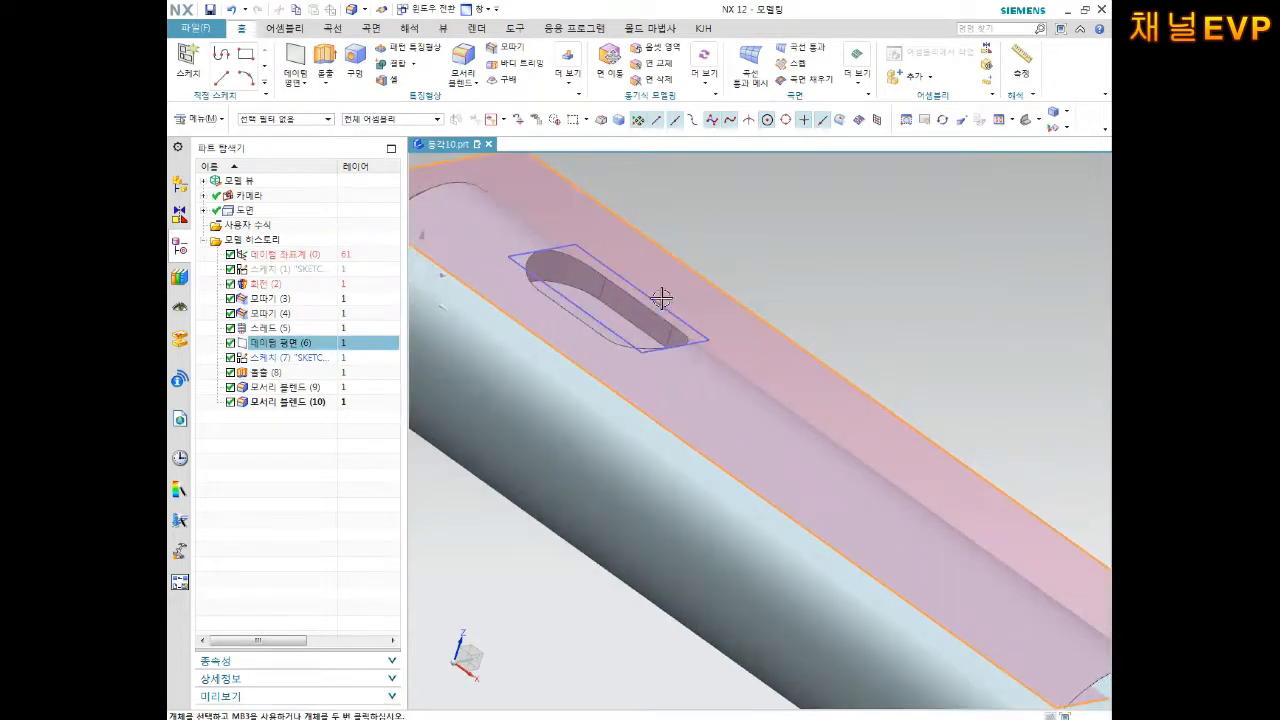
click(744, 272)
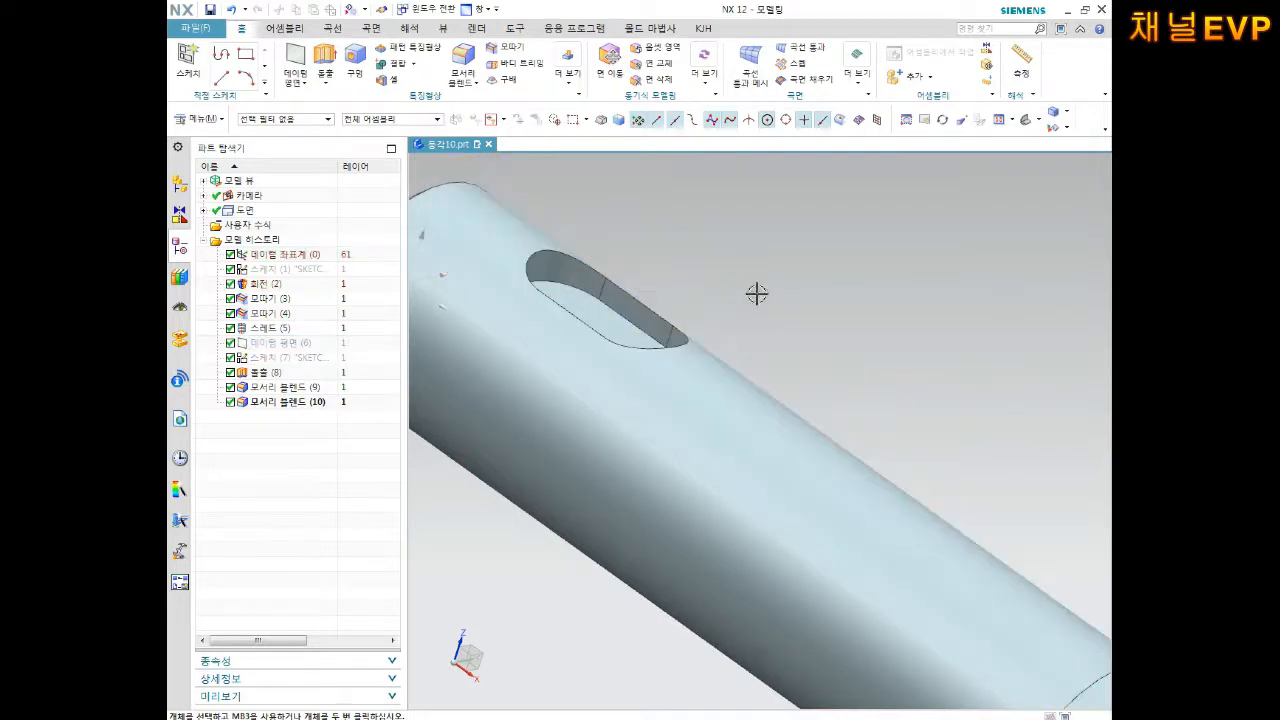
scroll(751, 274, down, 4)
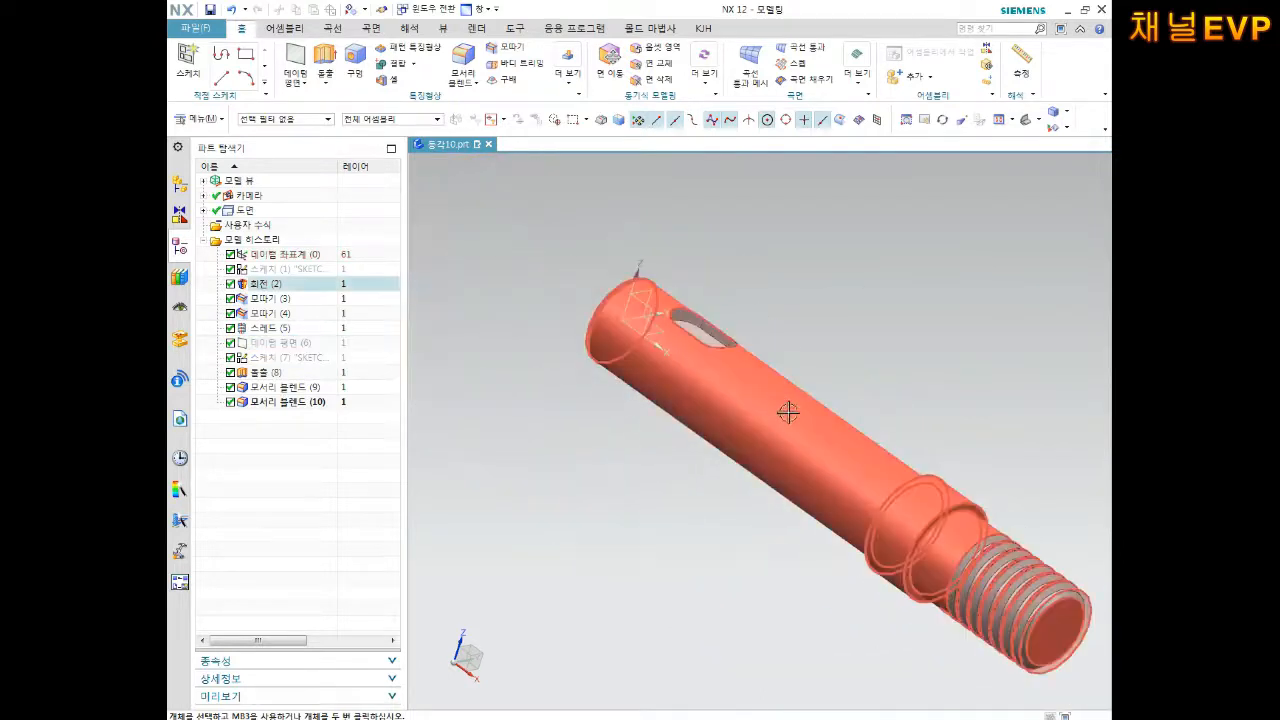
click(1026, 121)
key(ctrl+s)
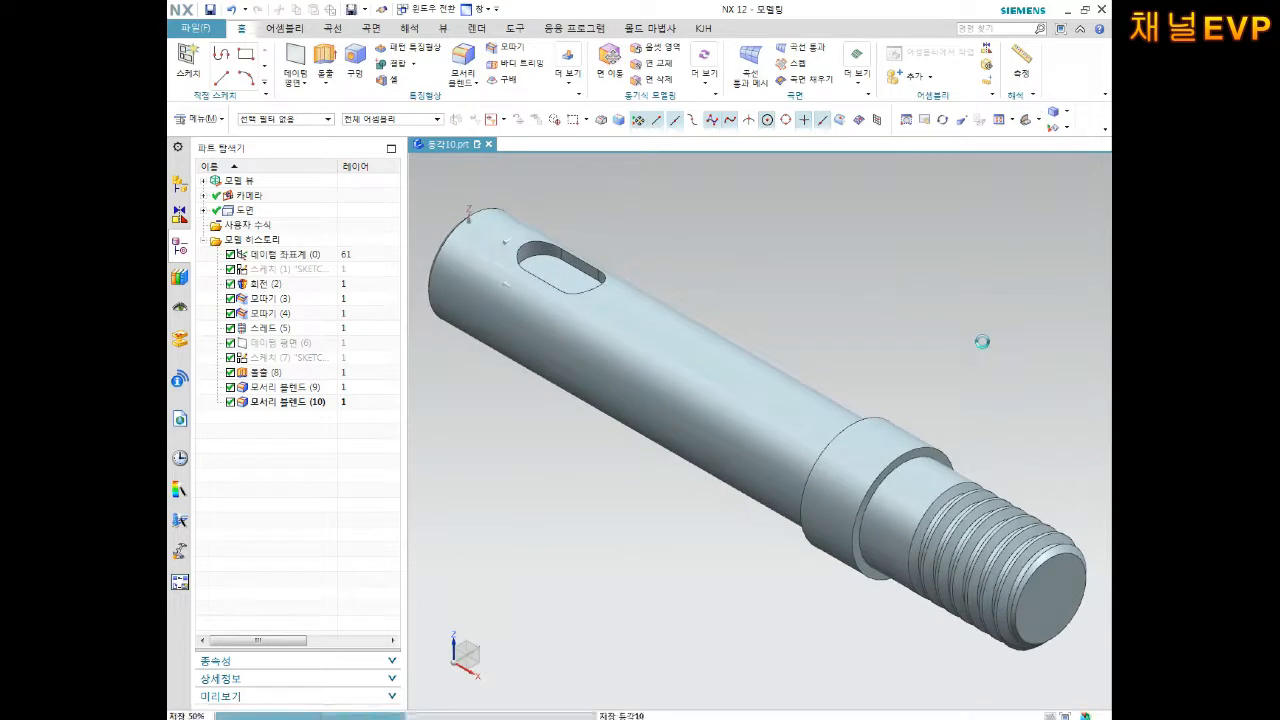
Step: Start a sketch on the XZ plane and draw a circle about 15 mm in diameter overlapping the thread's upper edge
middle_drag(833, 370, 786, 383)
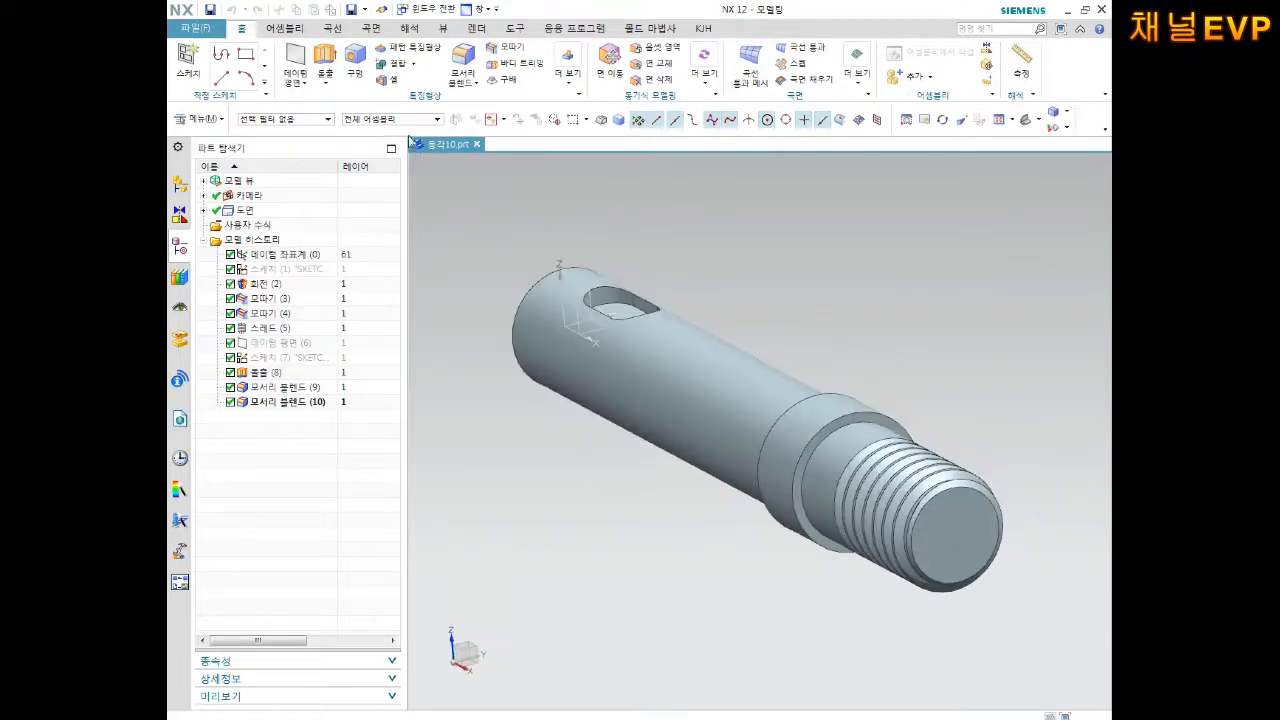
click(187, 62)
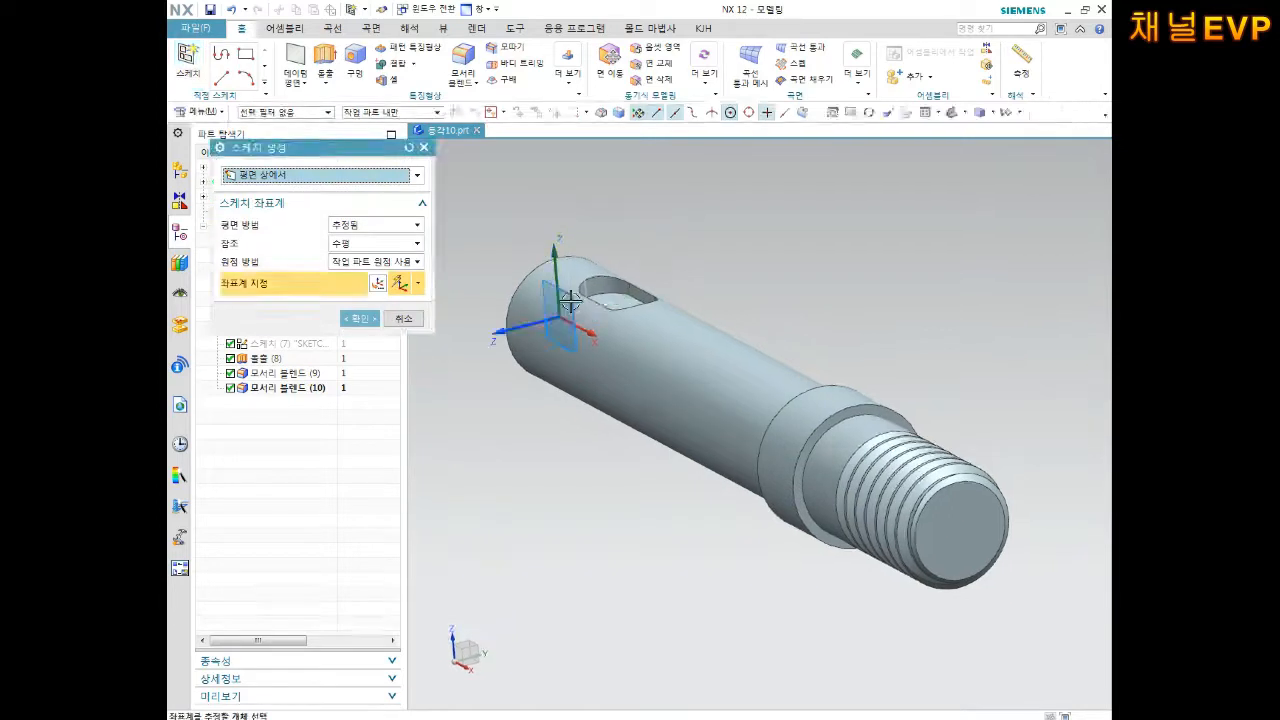
click(571, 312)
click(368, 320)
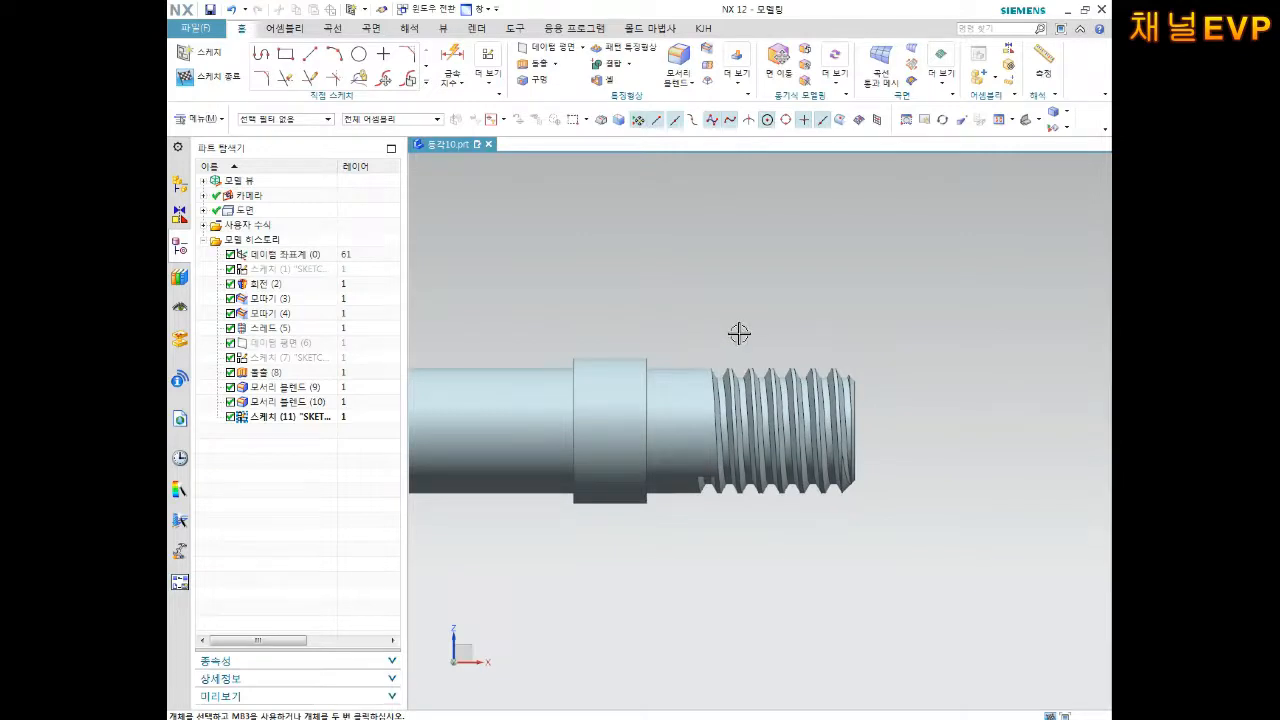
click(359, 53)
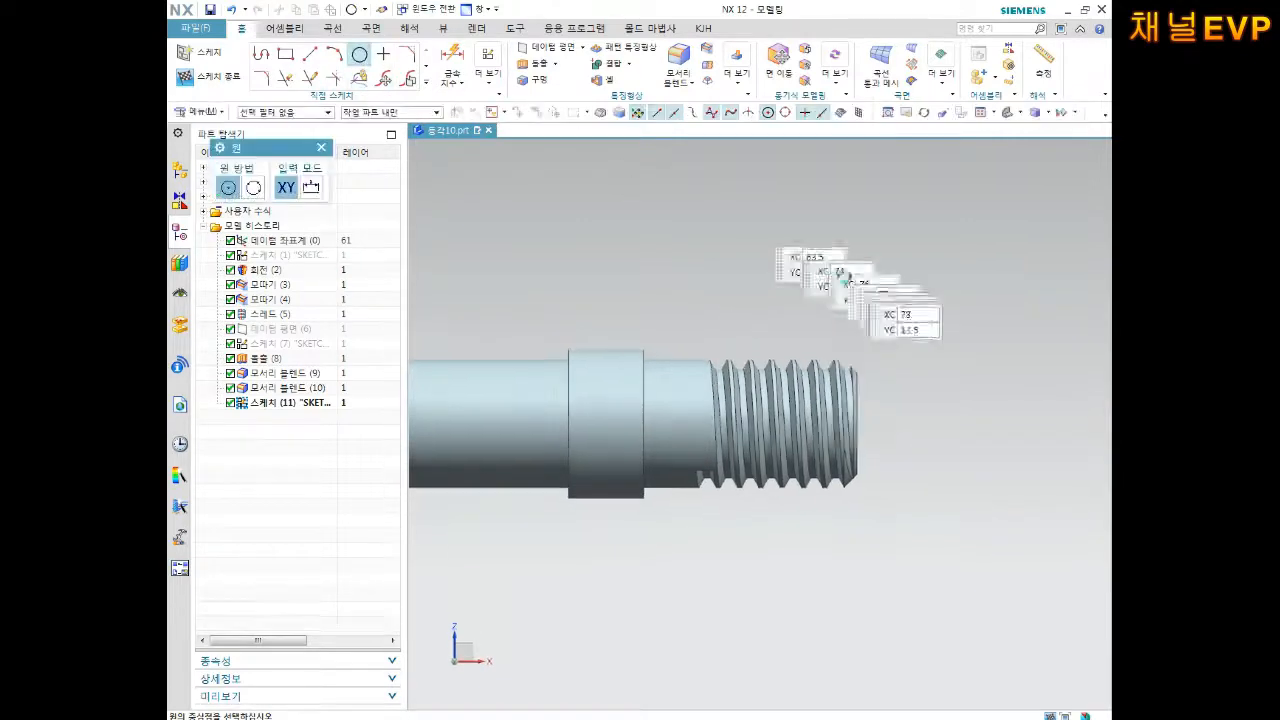
click(772, 378)
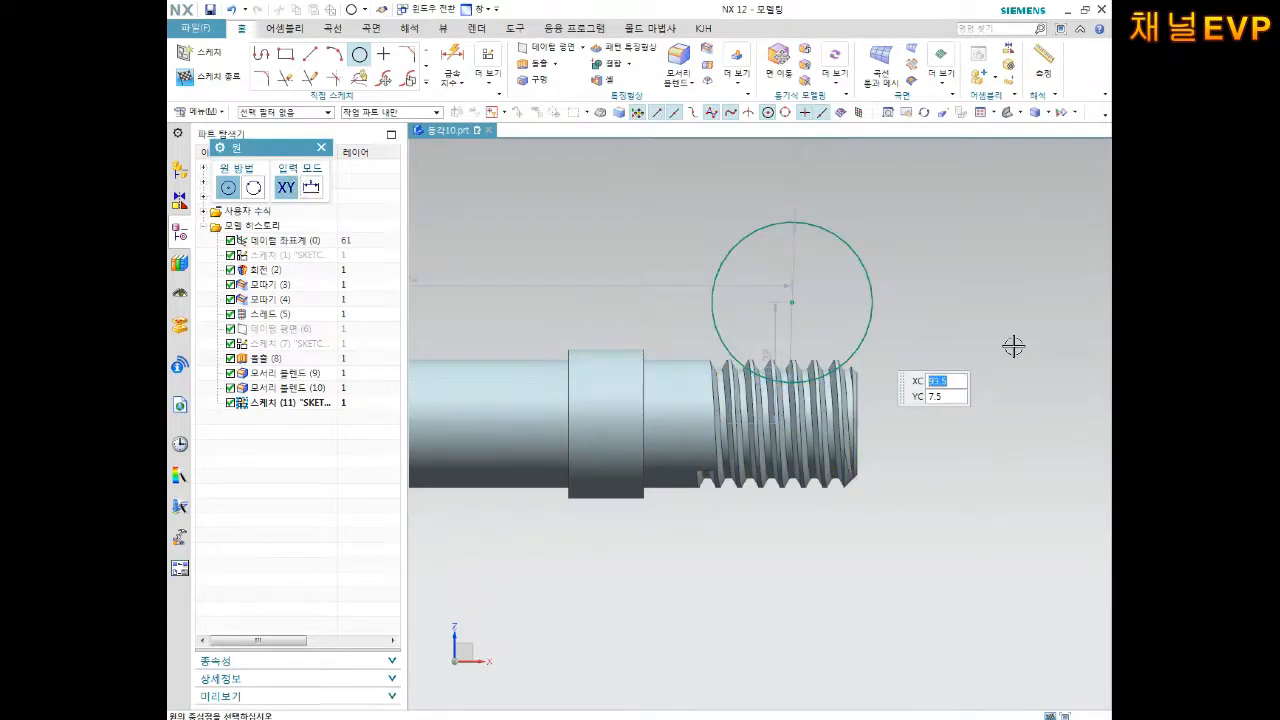
key(Escape)
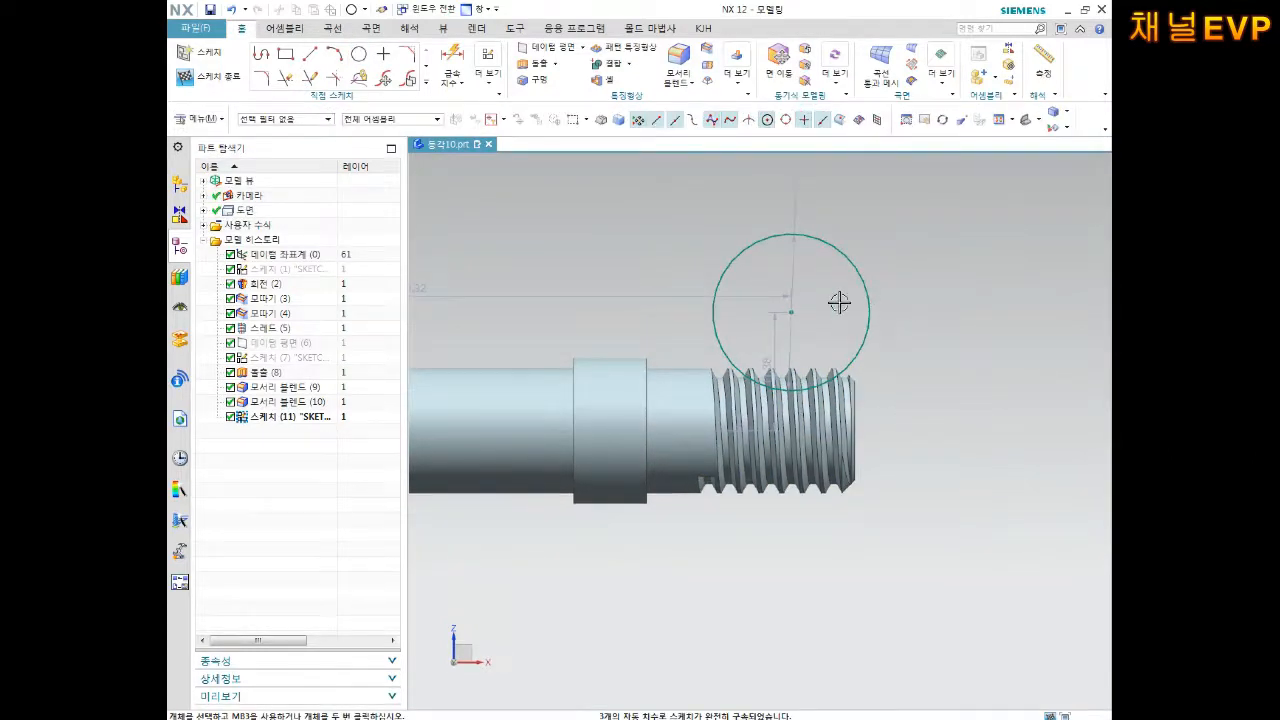
Step: Dimension the circle's diameter and set it to 8 mm
key(d)
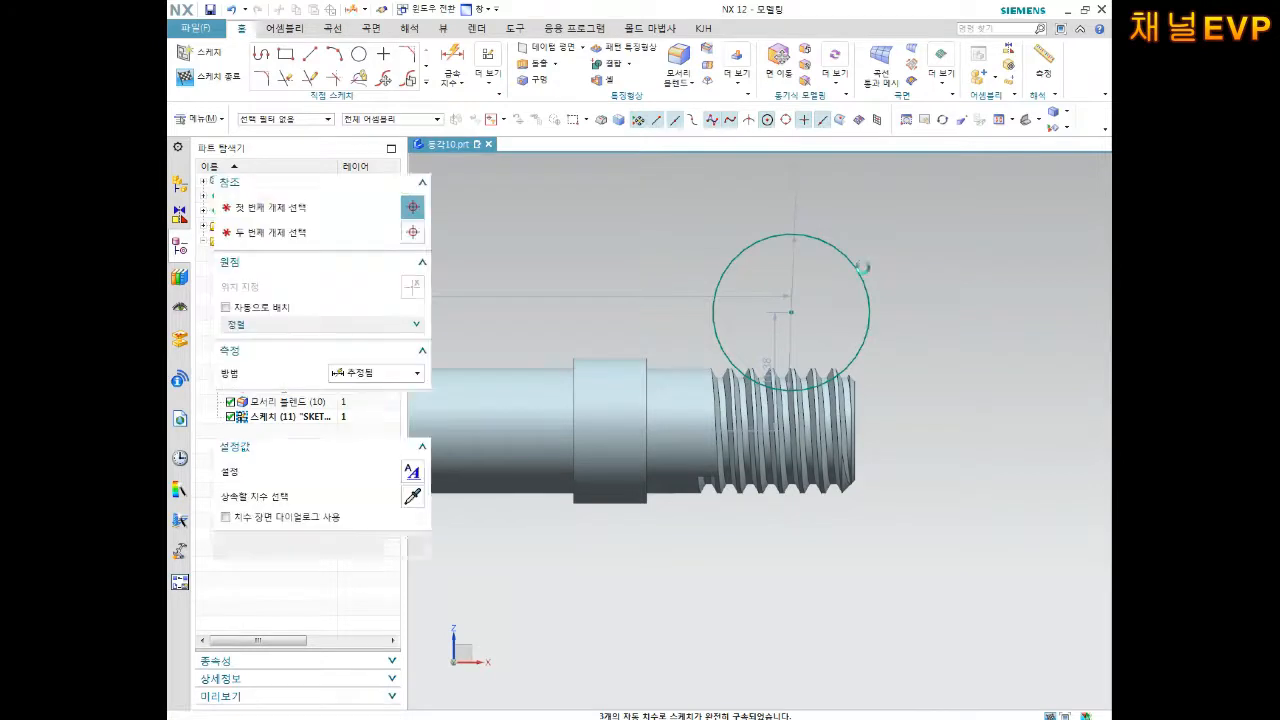
click(862, 265)
click(934, 246)
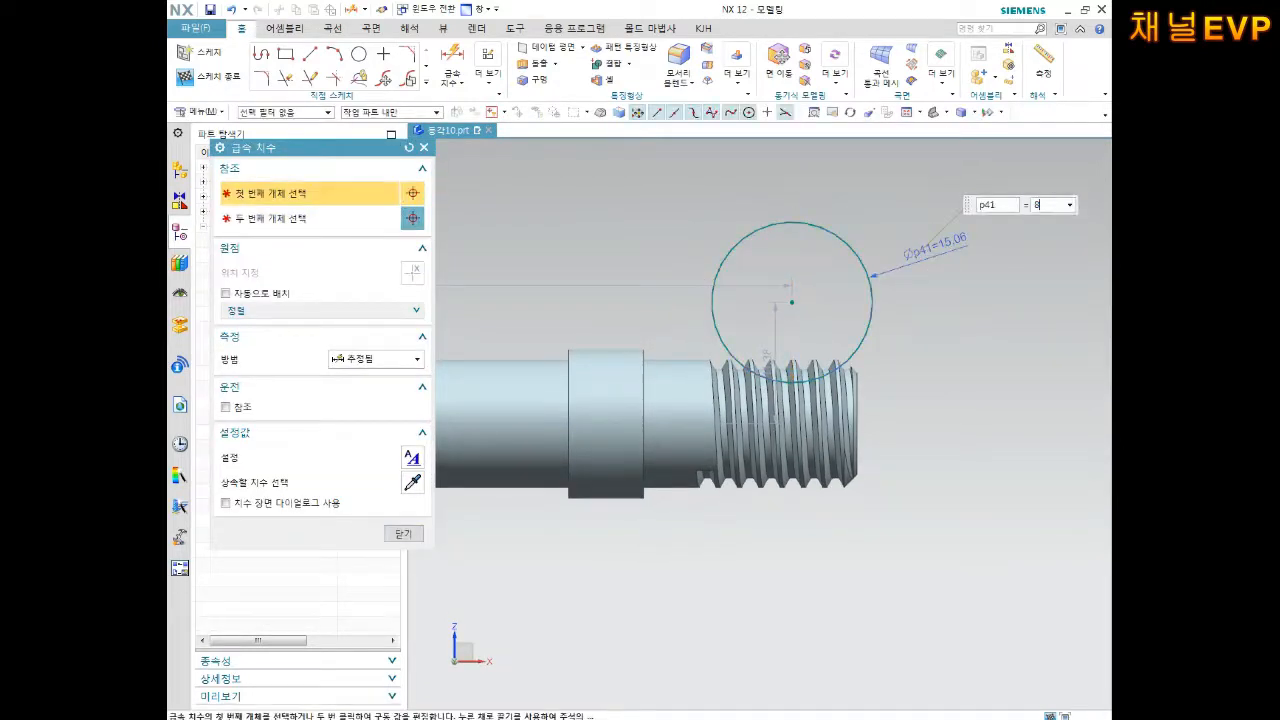
text(8)
key(Return)
key(Escape)
Step: Move the 8 mm circle along the shaft to the upper edge of the threaded section
scroll(857, 267, down, 2)
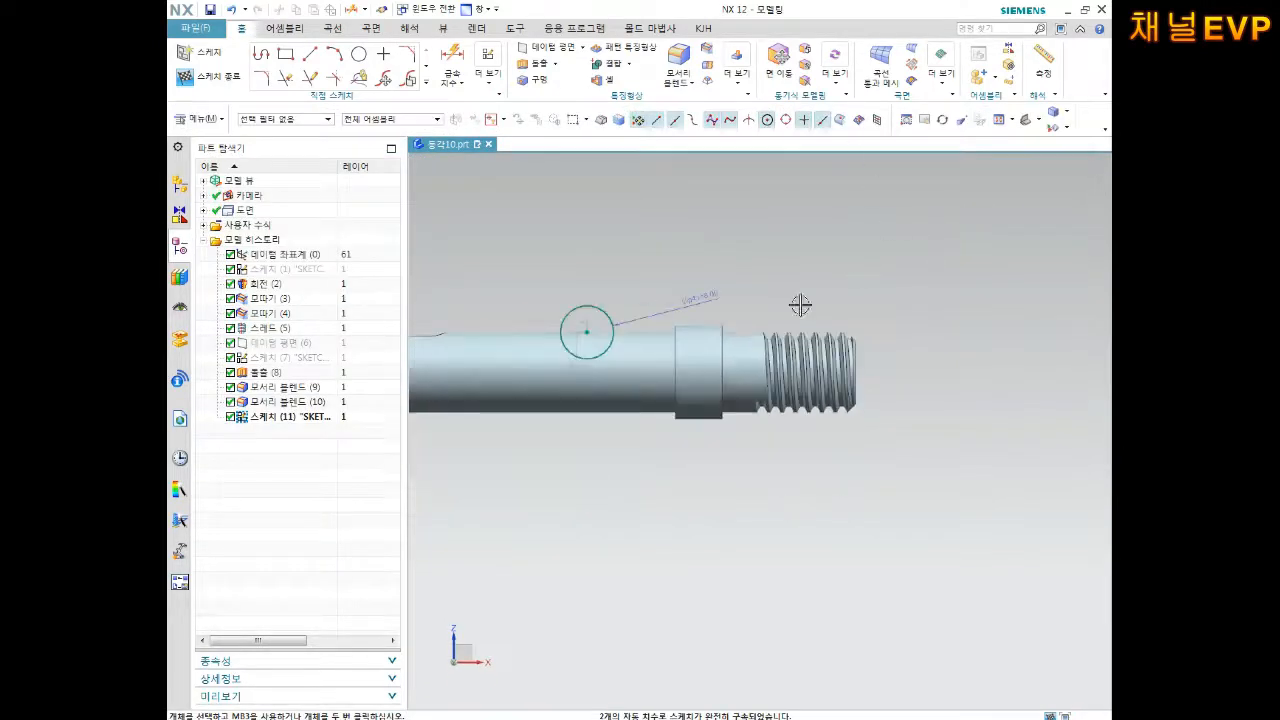
scroll(626, 341, up, 1)
mouse_move(578, 329)
mouse_down()
mouse_move(760, 292)
mouse_move(848, 294)
mouse_move(837, 313)
mouse_up()
scroll(940, 320, up, 3)
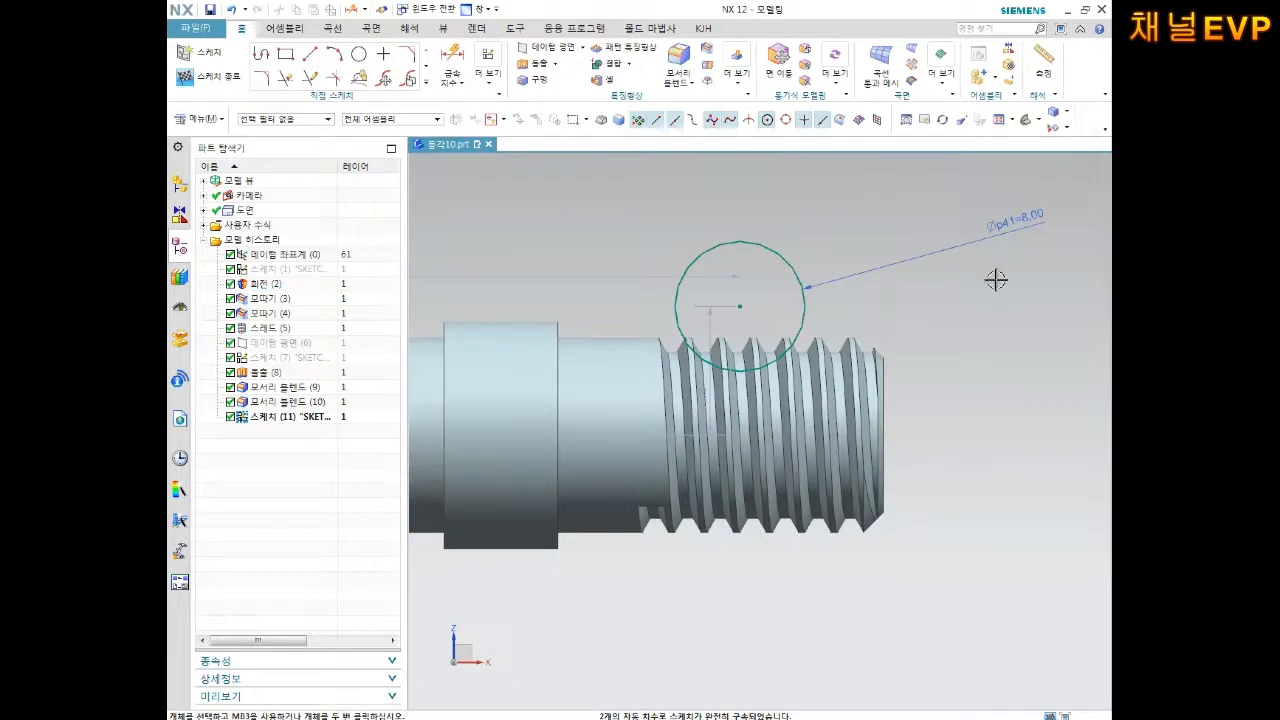
Step: Dimension the horizontal distance from the shaft's threaded end to the circle's center and set it to 7.3 mm
key(d)
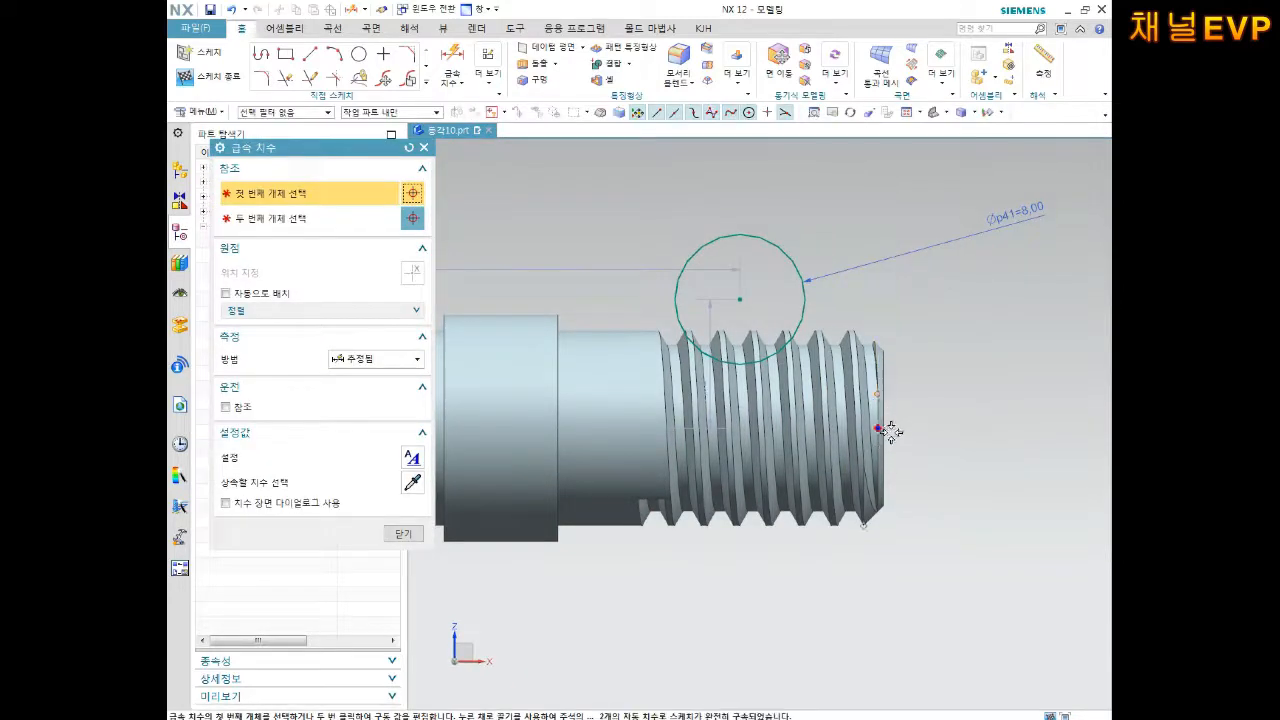
scroll(888, 433, up, 4)
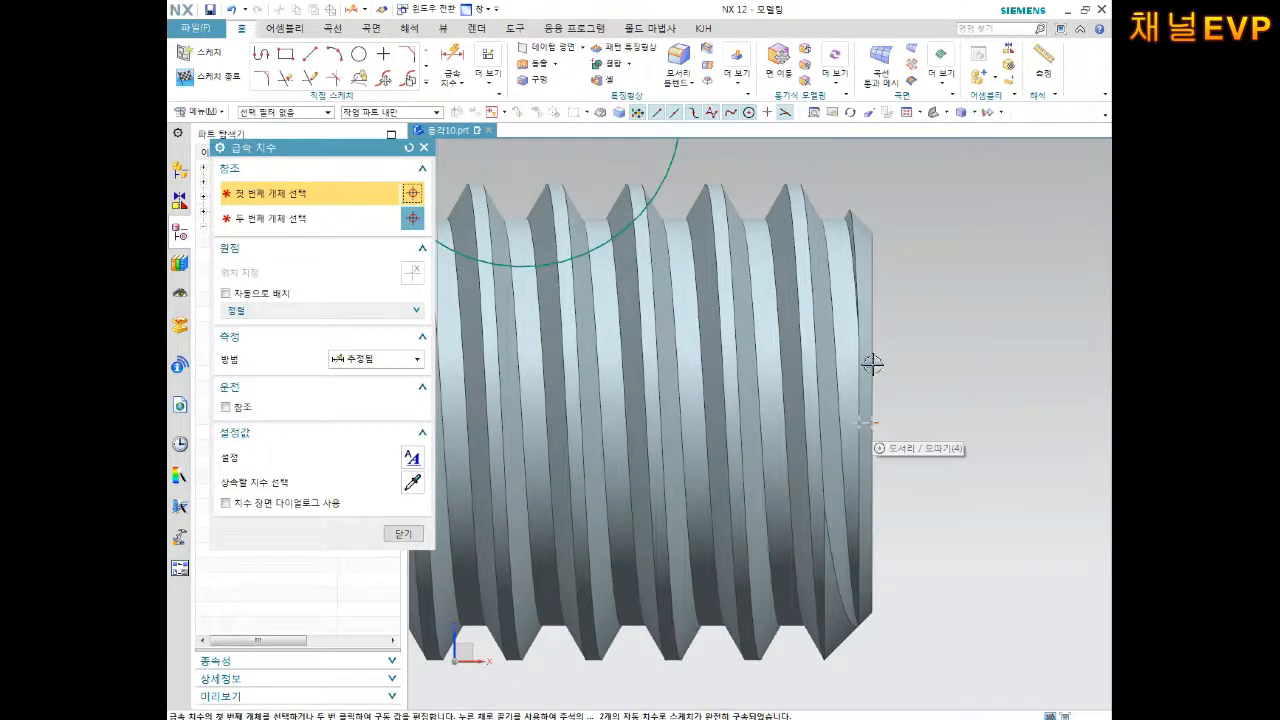
scroll(884, 499, up, 1)
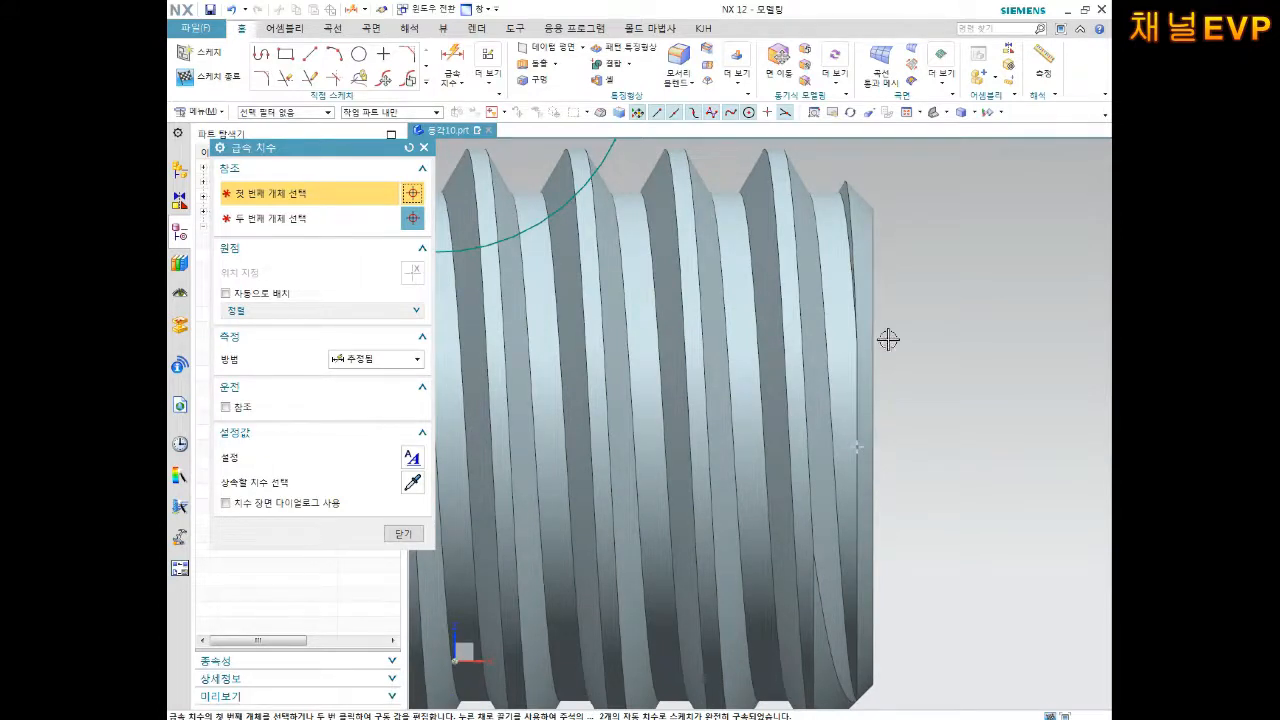
scroll(884, 207, up, 2)
click(876, 212)
scroll(895, 240, down, 8)
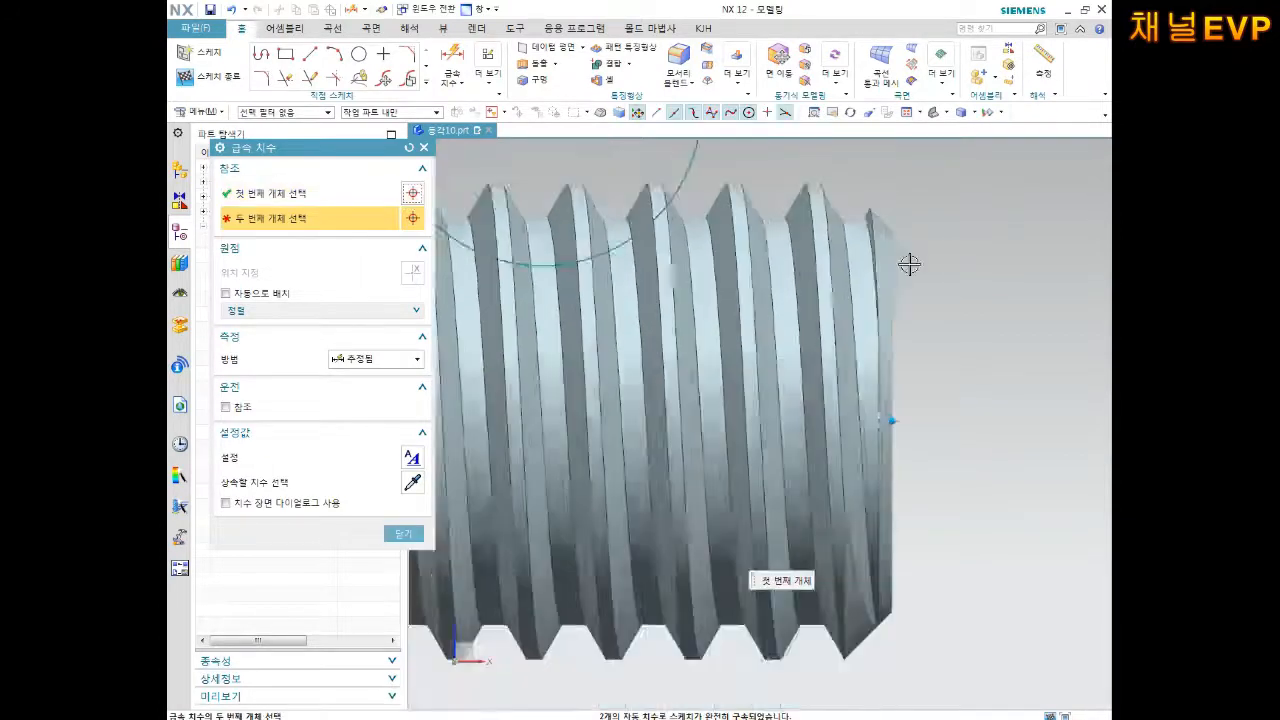
scroll(860, 240, up, 2)
click(776, 252)
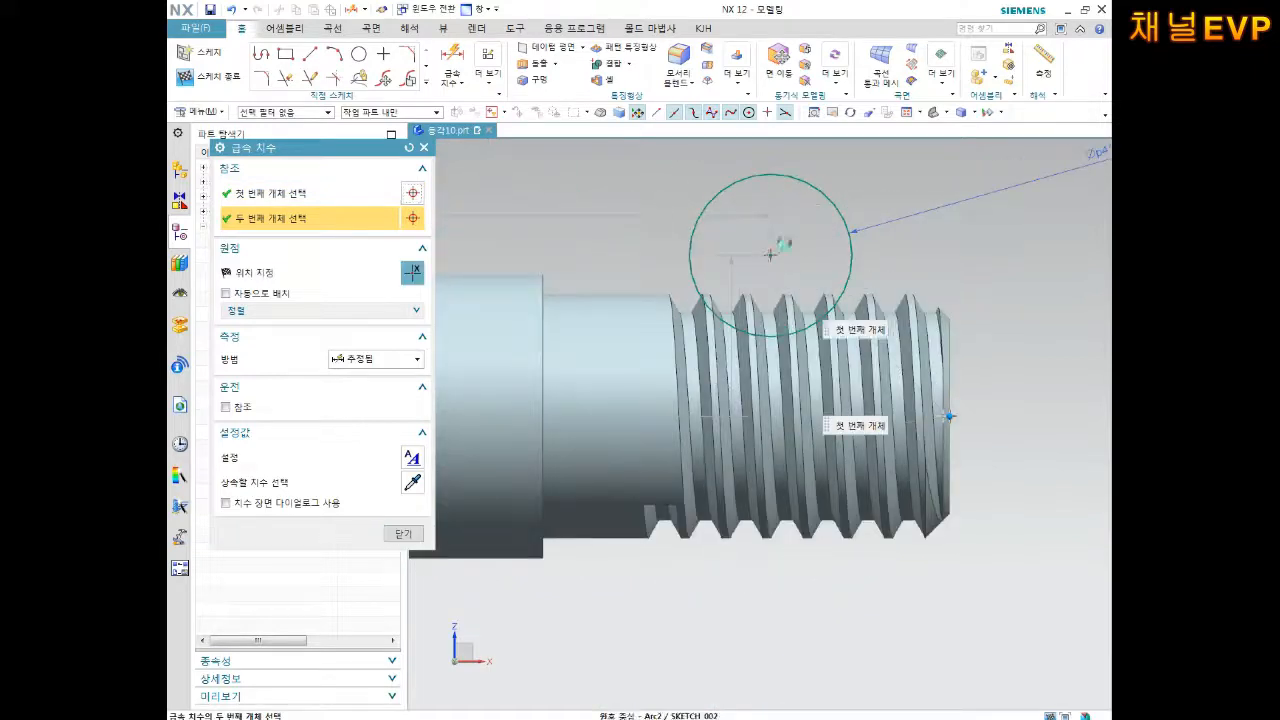
click(860, 165)
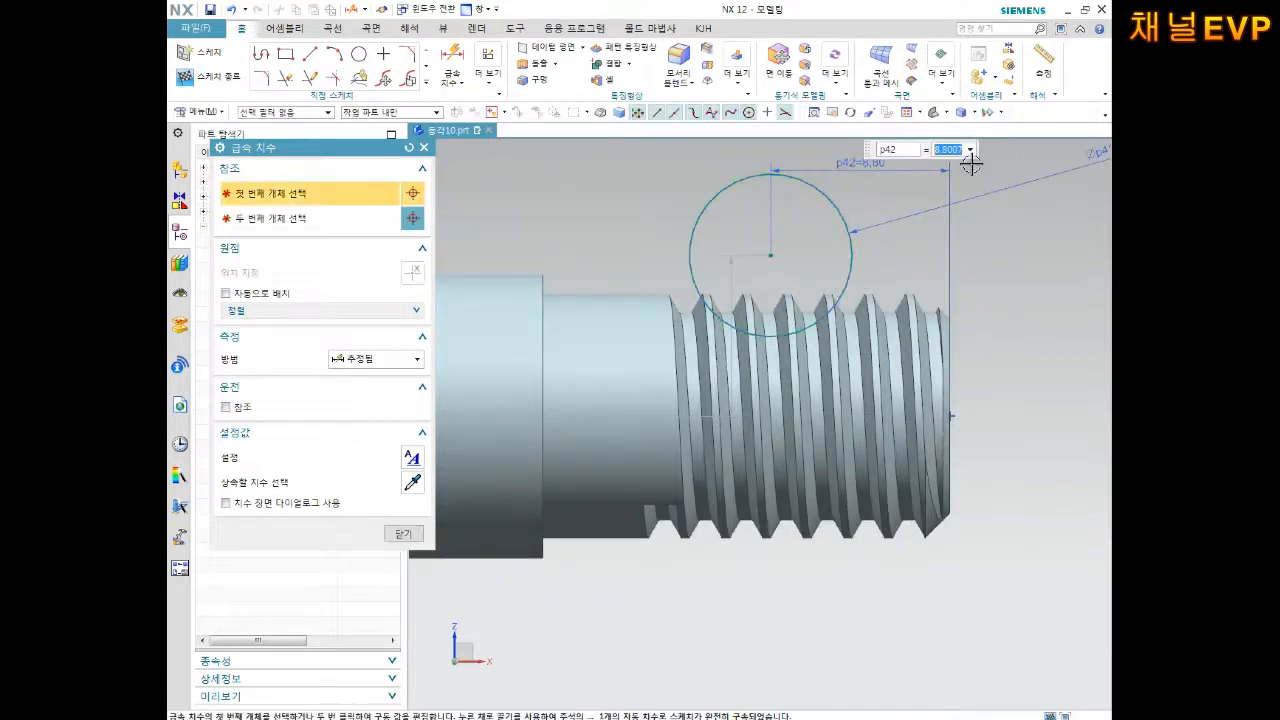
text(7.3)
key(Return)
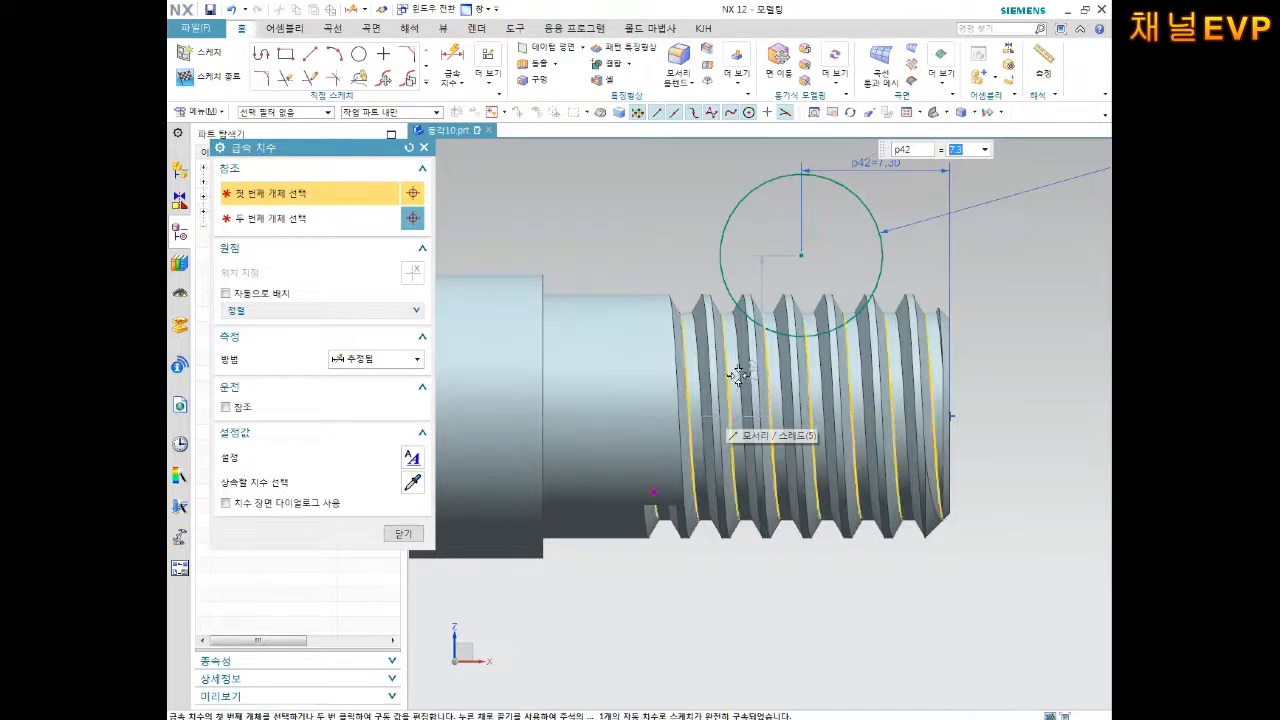
Step: Draw a horizontal line about 93.5 mm long from the sketch origin along the shaft axis past the threaded end
scroll(845, 322, down, 5)
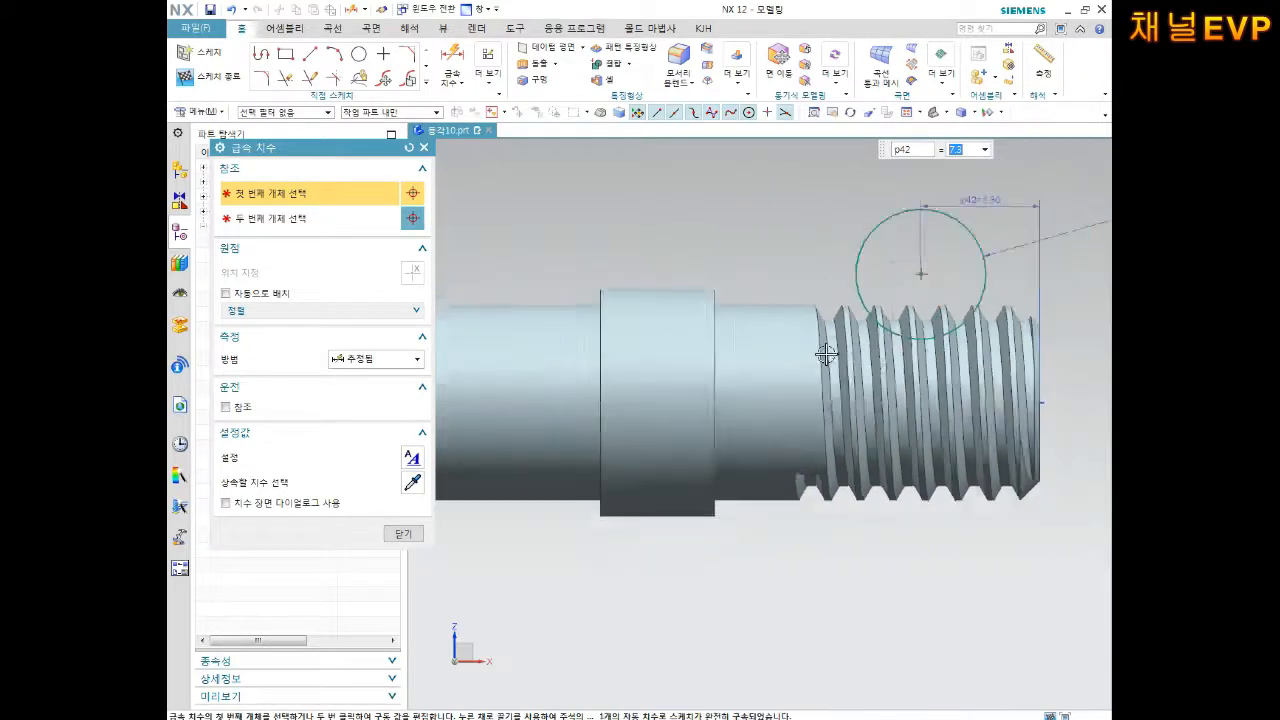
click(310, 53)
scroll(800, 390, up, 2)
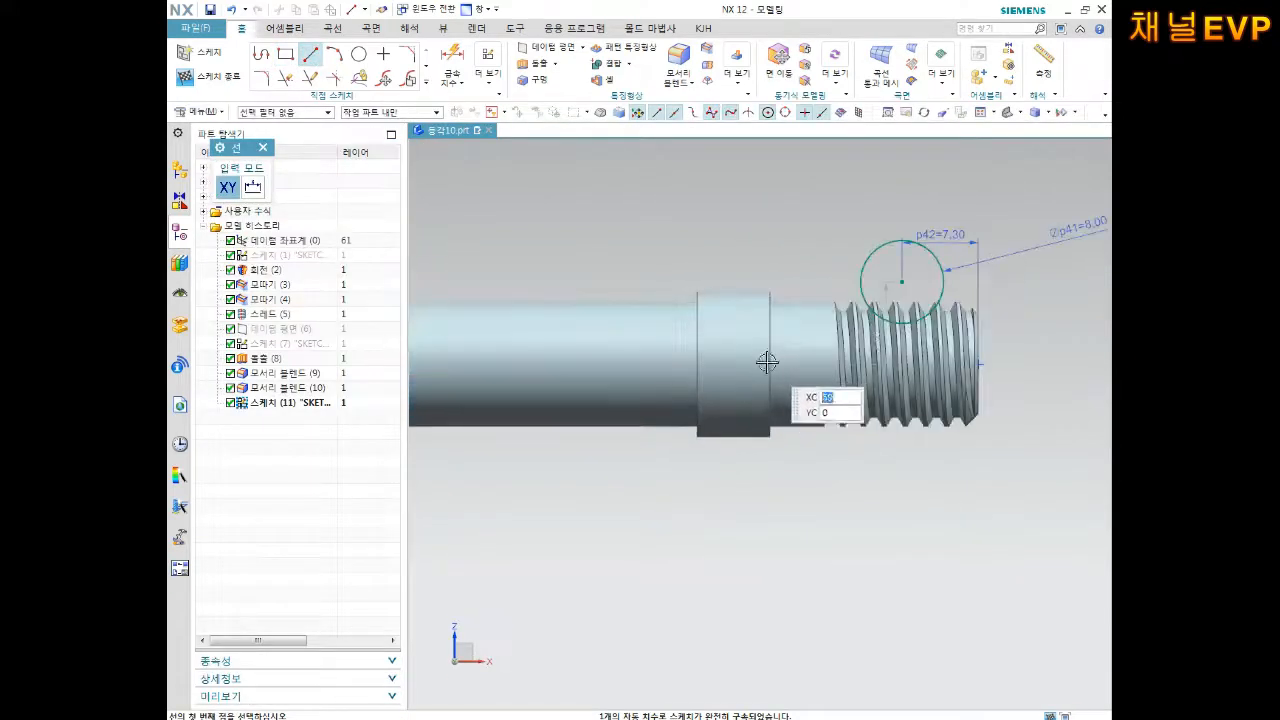
scroll(790, 362, down, 4)
scroll(680, 360, up, 4)
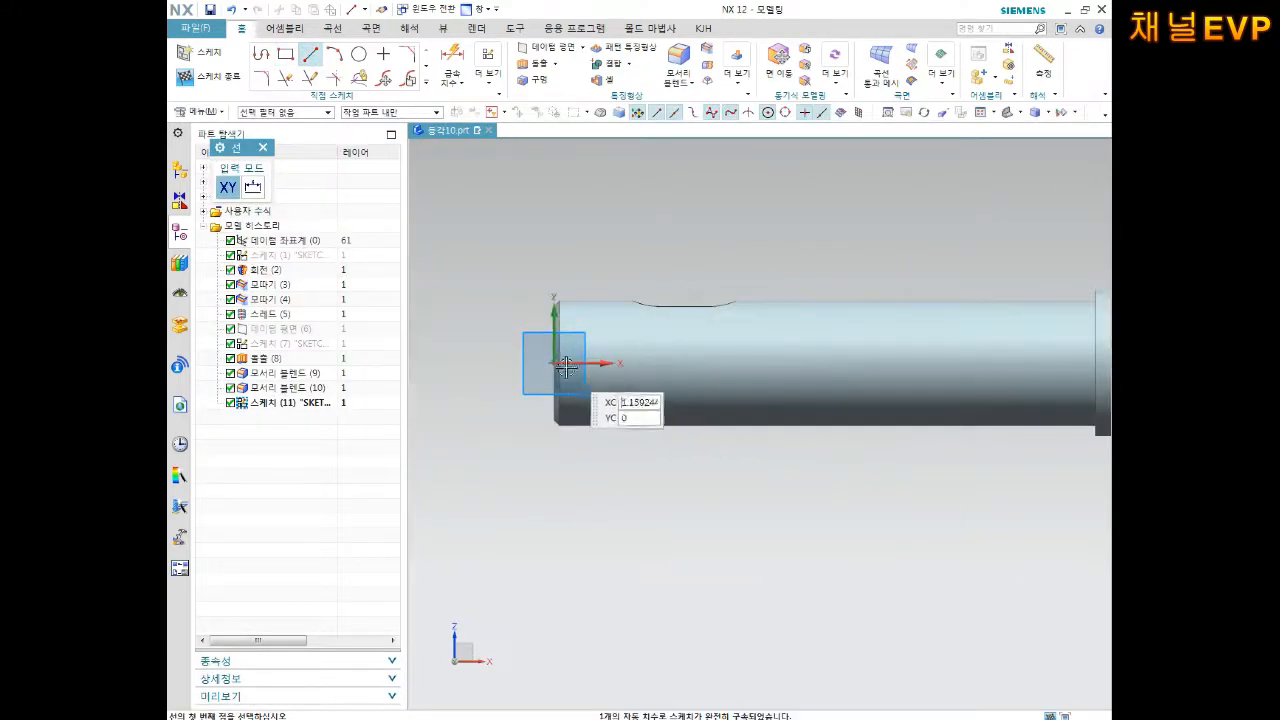
scroll(550, 362, up, 2)
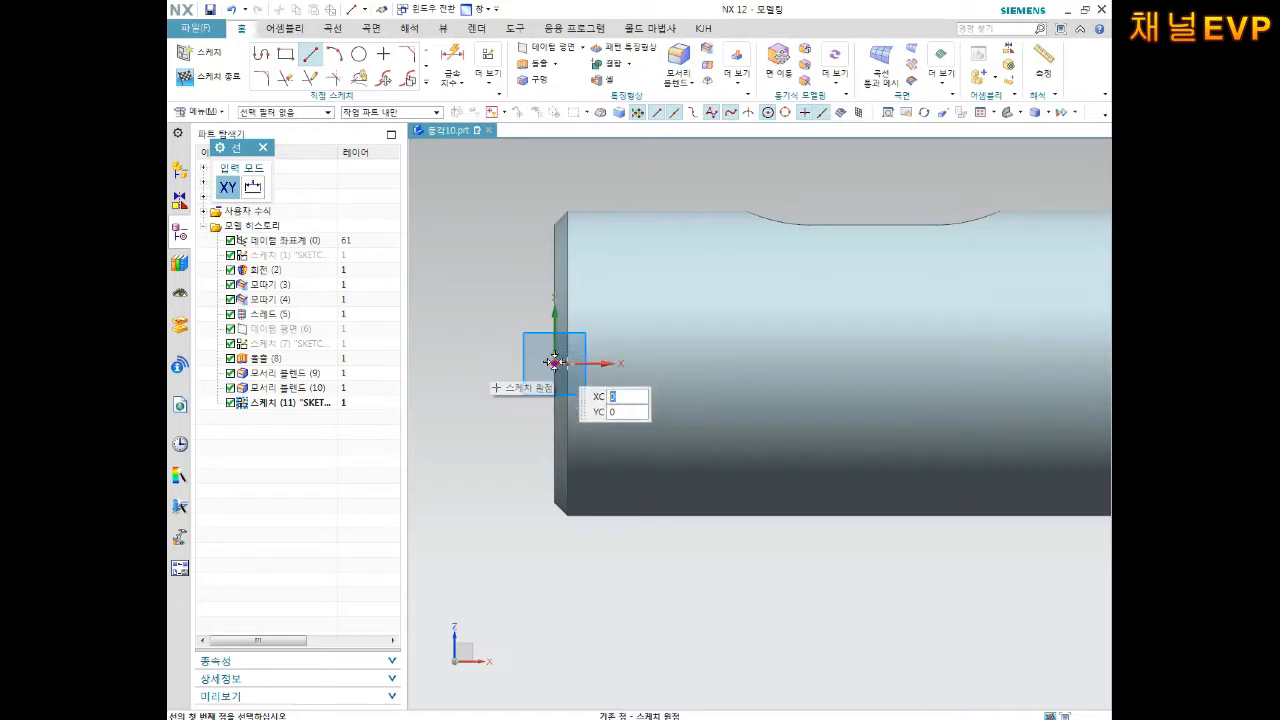
click(554, 361)
scroll(770, 360, down, 2)
shift+middle_drag(799, 379, 549, 379)
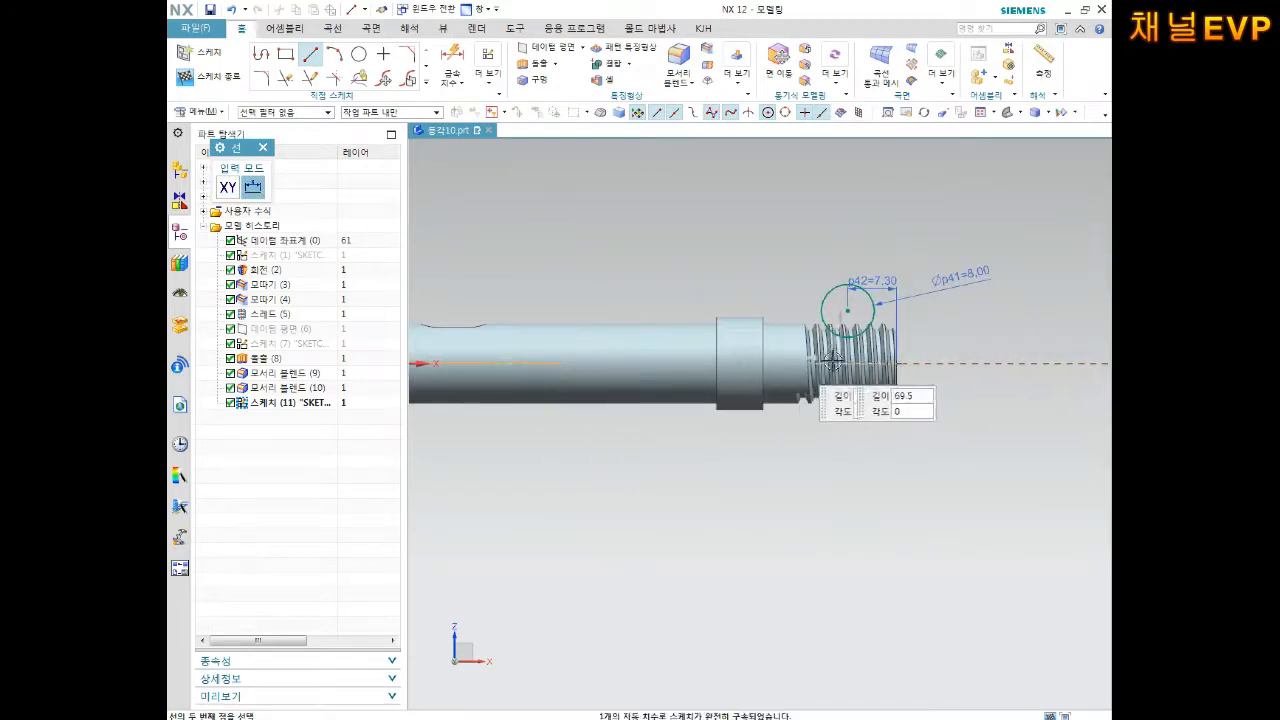
click(994, 362)
key(Escape)
Step: Convert the axis line to a reference line and stretch its free end to a length of about 94.6 mm
click(950, 371)
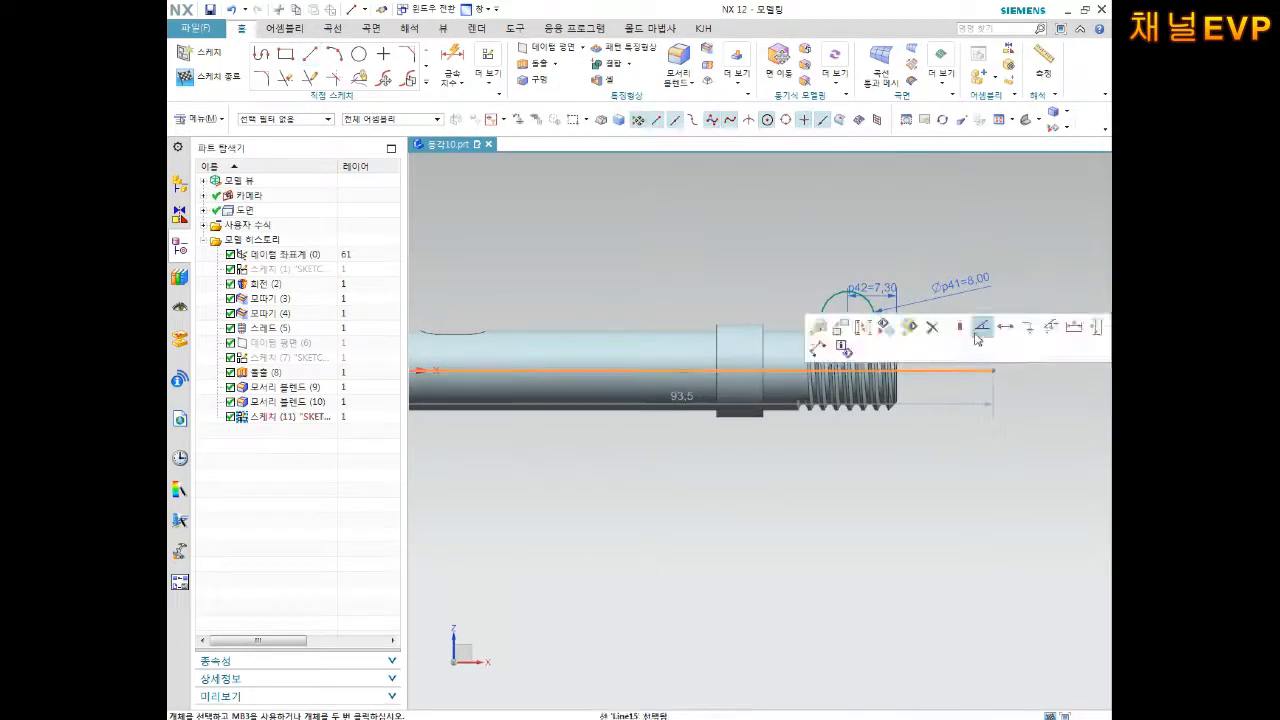
click(955, 330)
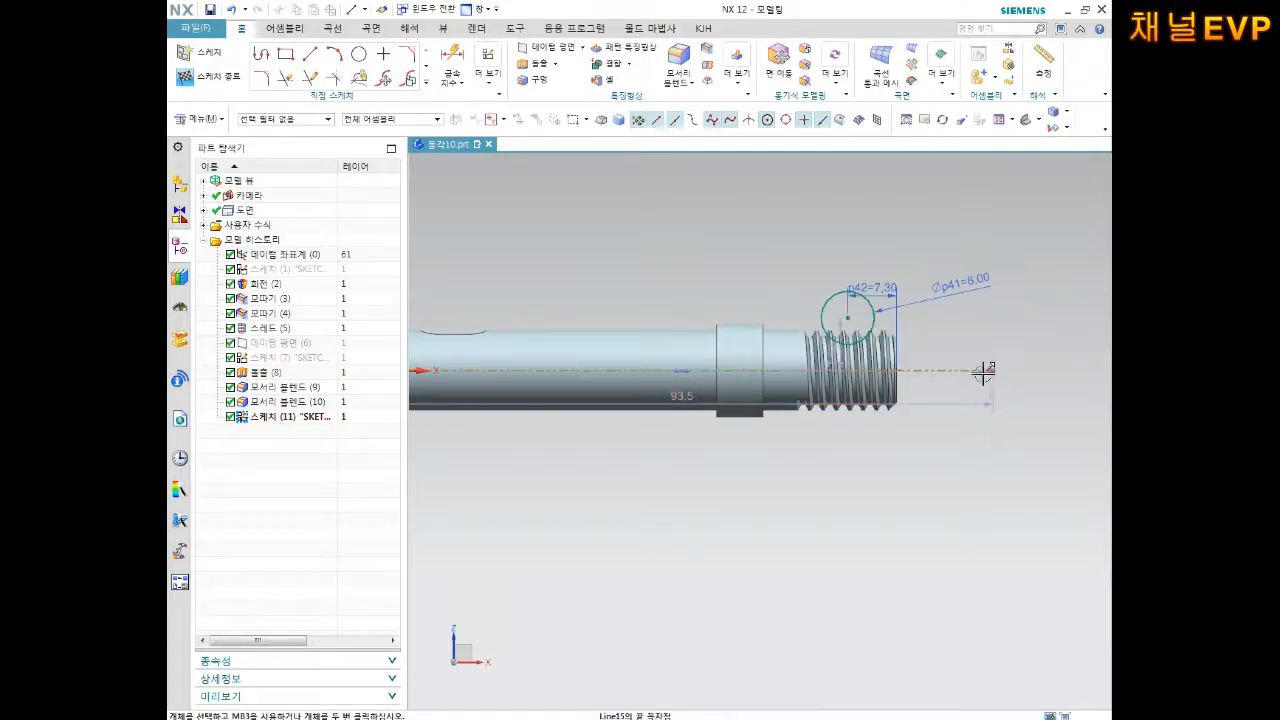
drag(993, 376, 993, 430)
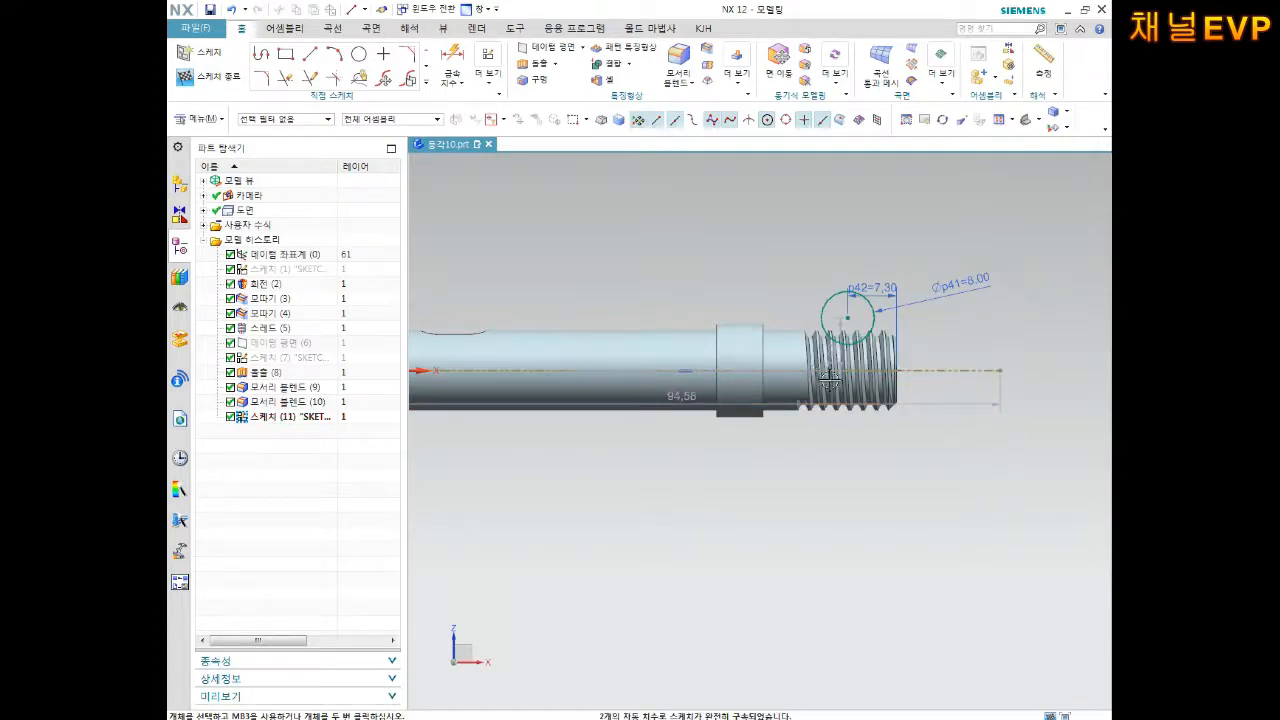
Step: Dimension the vertical distance from the reference line to the circle's center and set it to 8.5 mm
scroll(914, 320, up, 4)
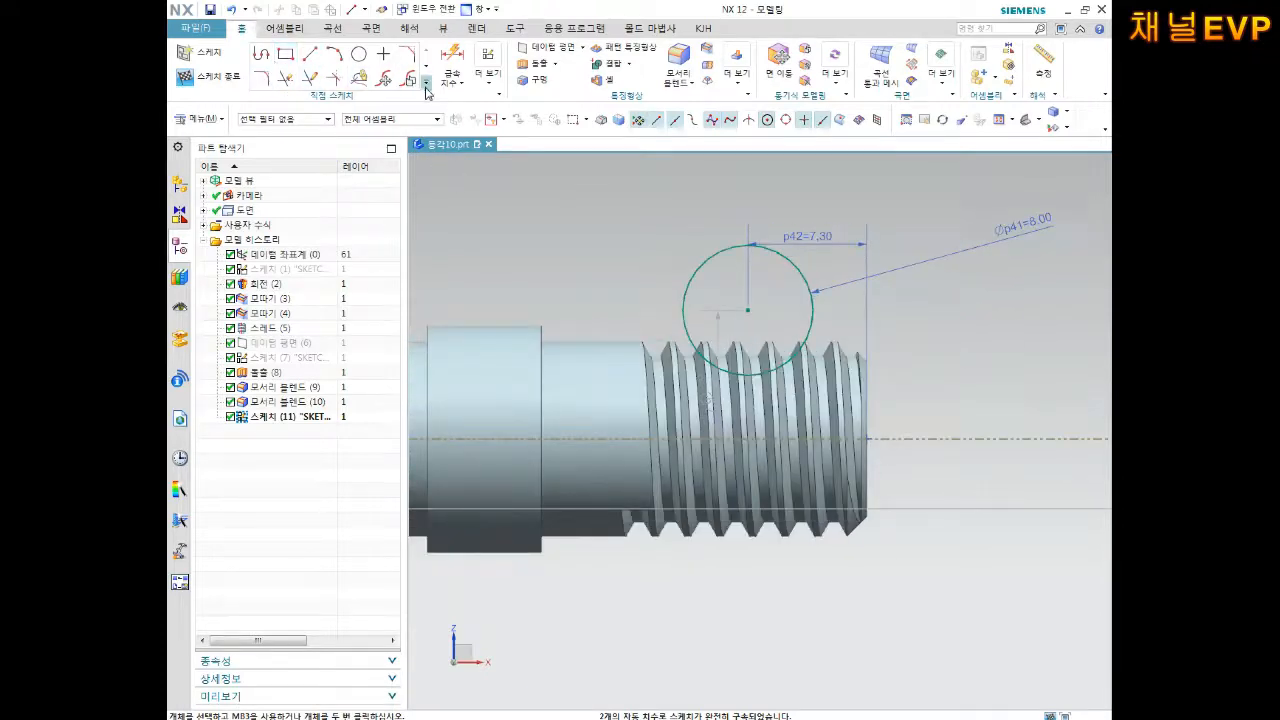
click(748, 305)
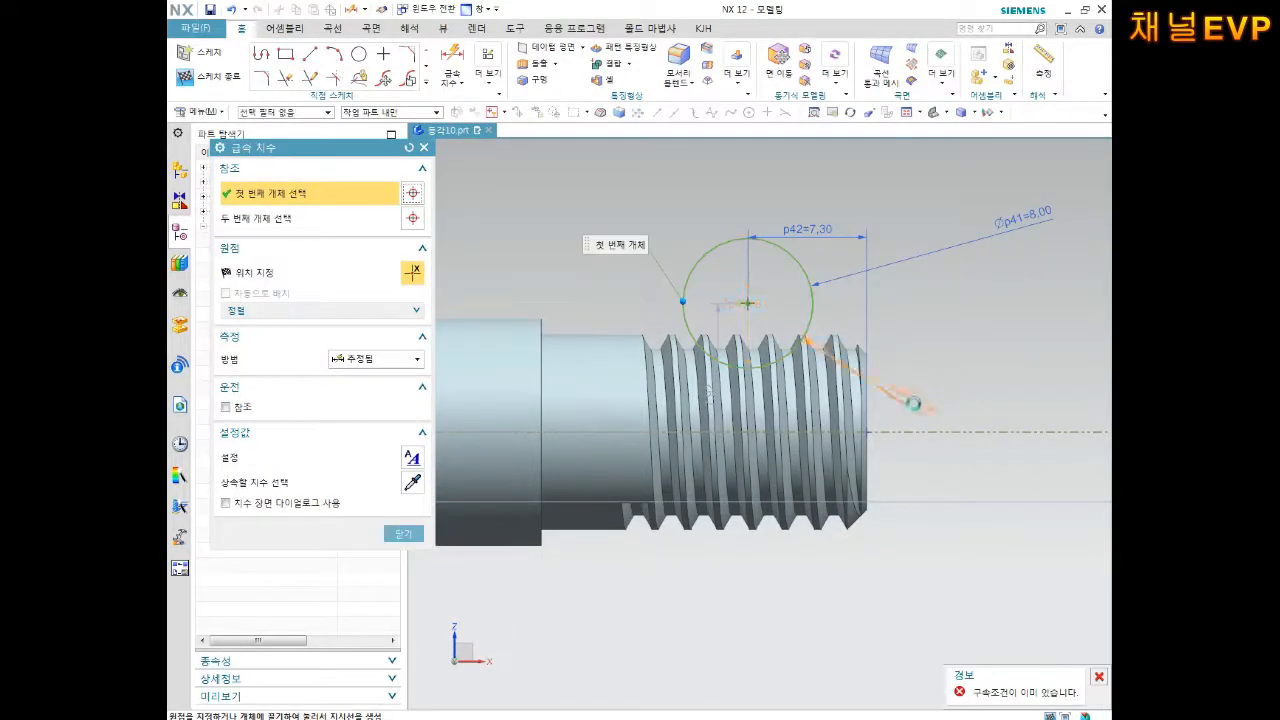
click(909, 427)
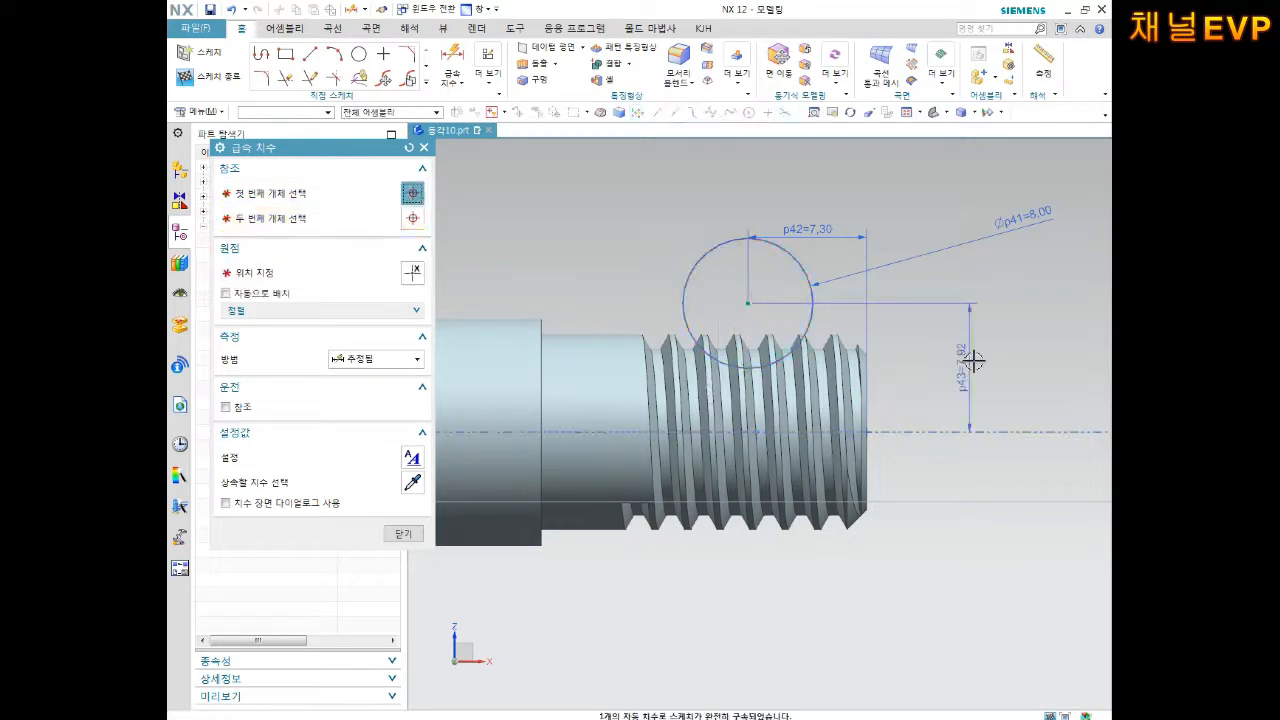
click(974, 362)
text(8.5)
key(Return)
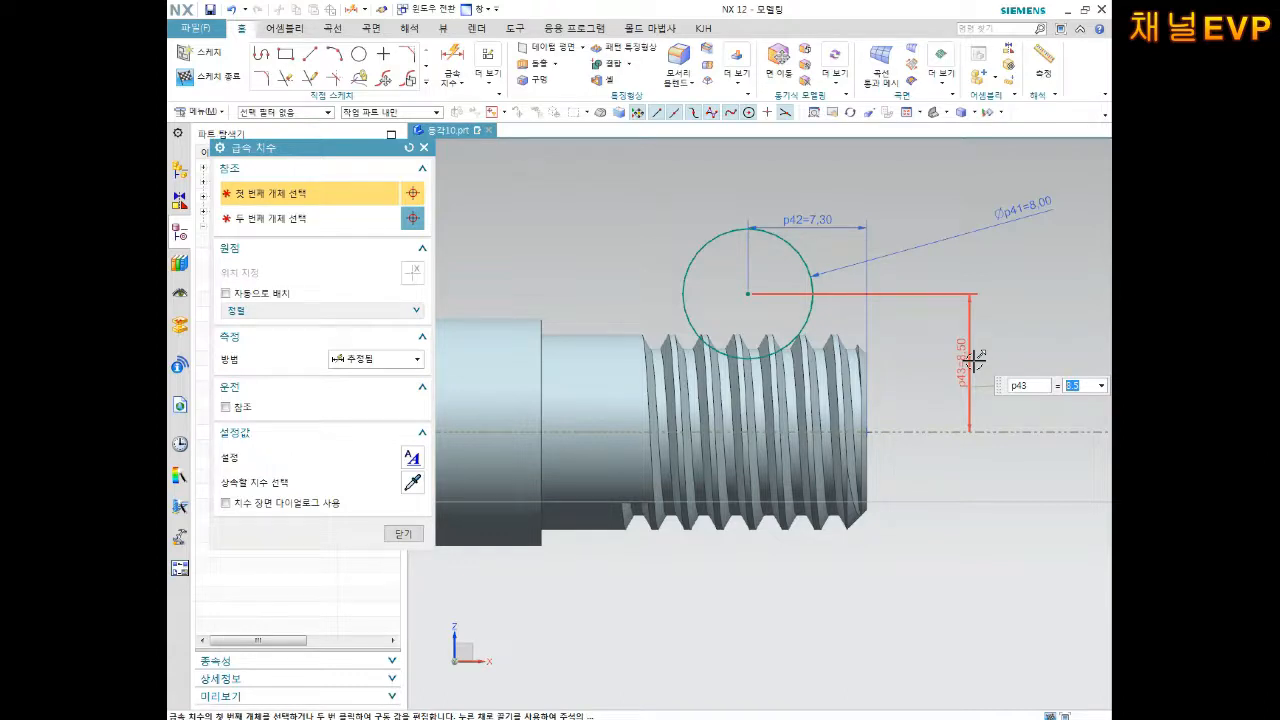
Step: Draw a horizontal line about 21.5 mm long just below the circle, running past the shaft's threaded end
click(310, 53)
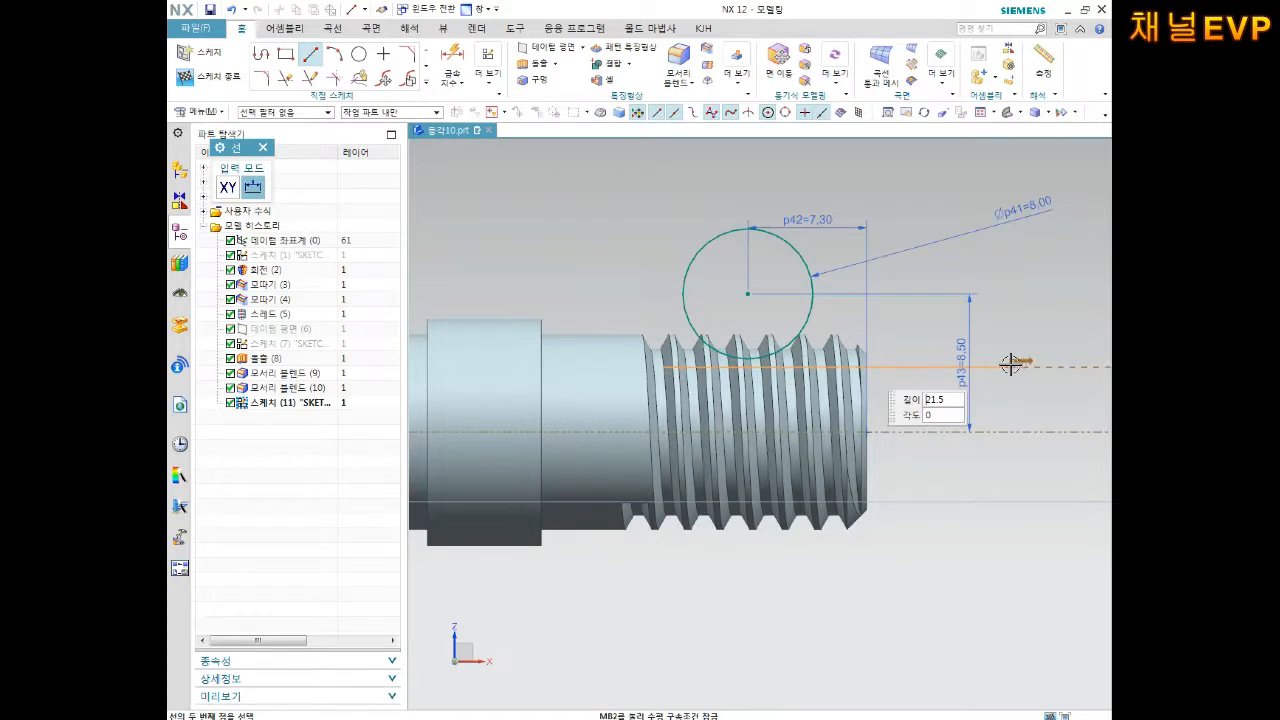
click(1013, 366)
key(Escape)
Step: Make the horizontal line tangent to the circle and trim off its part on the collar side of the tangent point
scroll(878, 376, up, 2)
click(884, 373)
click(732, 345)
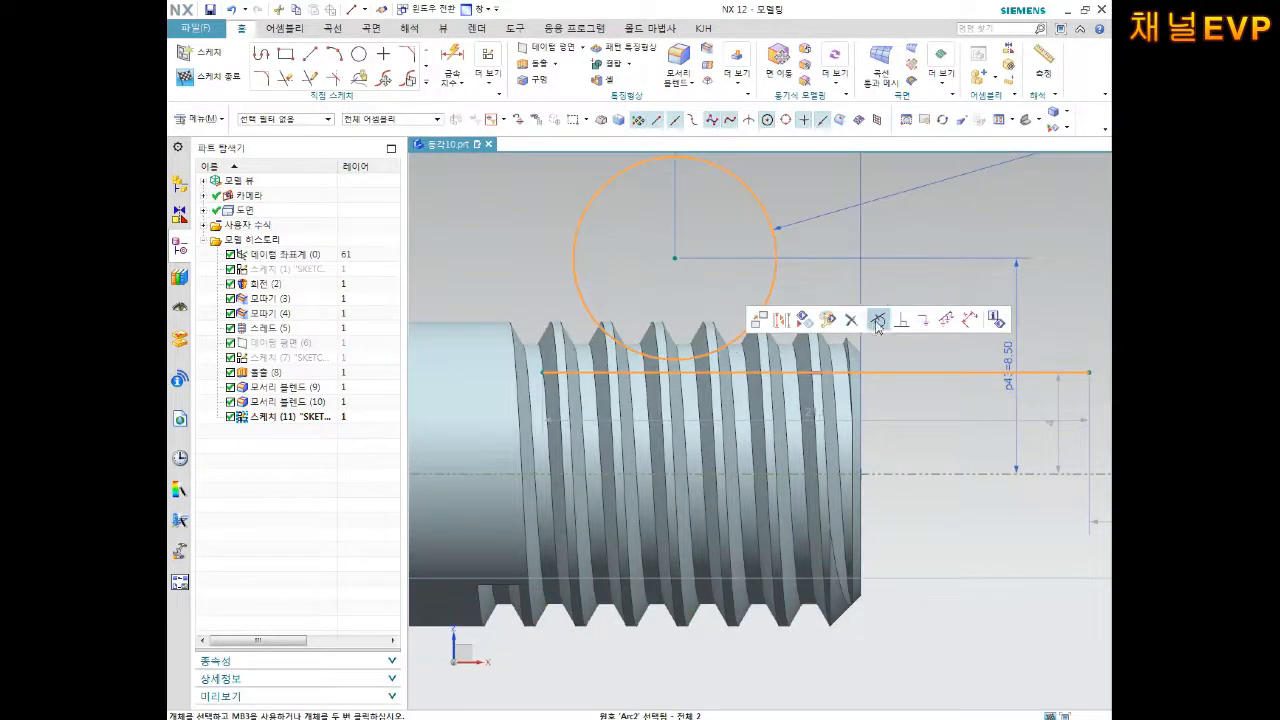
click(878, 320)
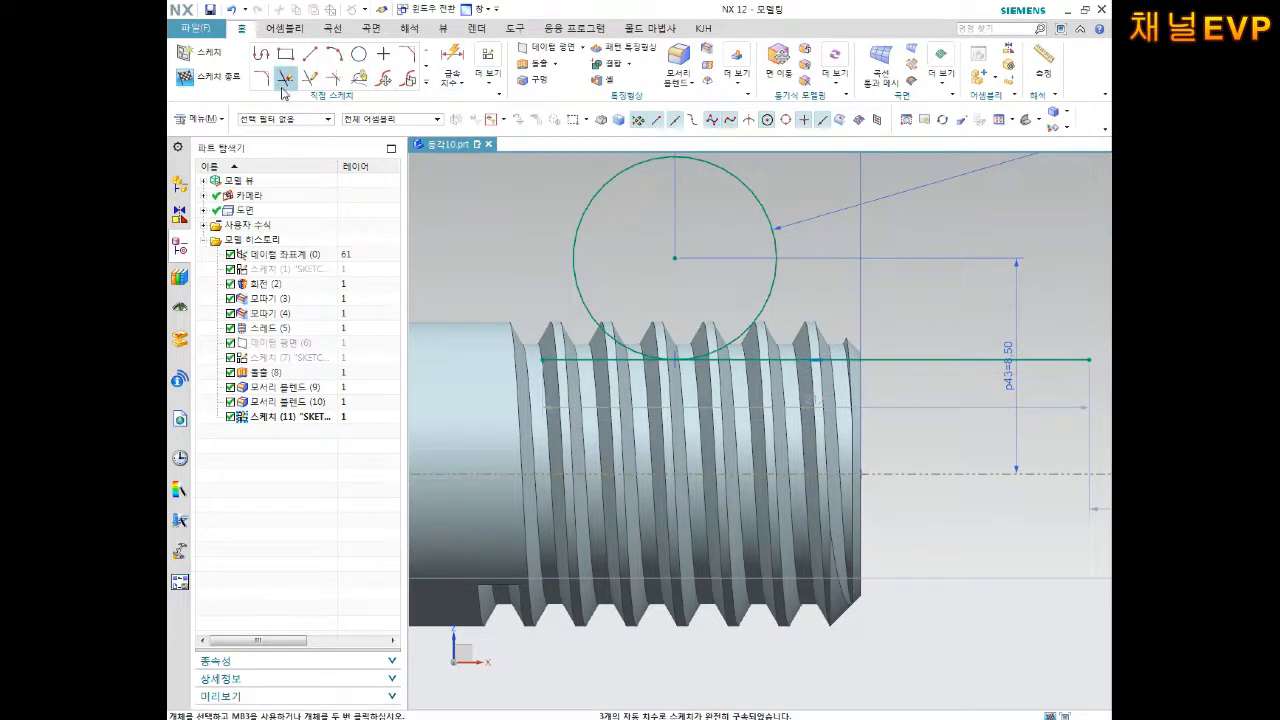
key(t)
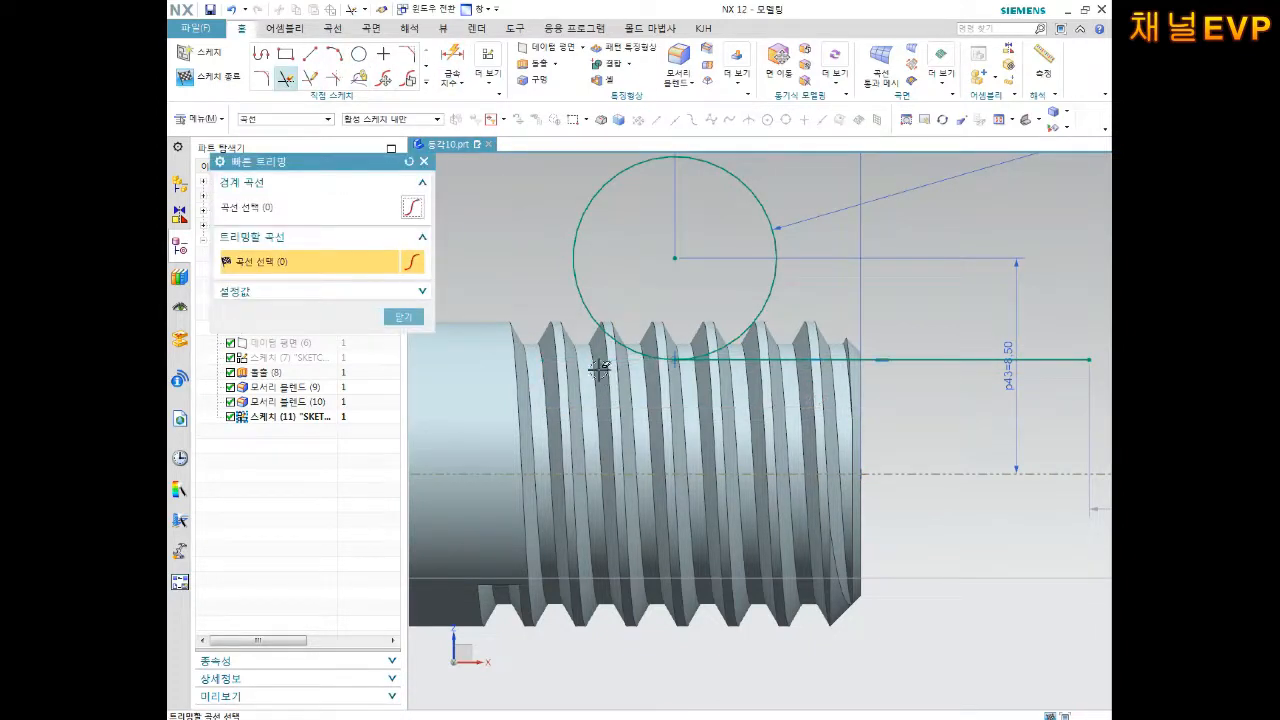
scroll(700, 360, down, 2)
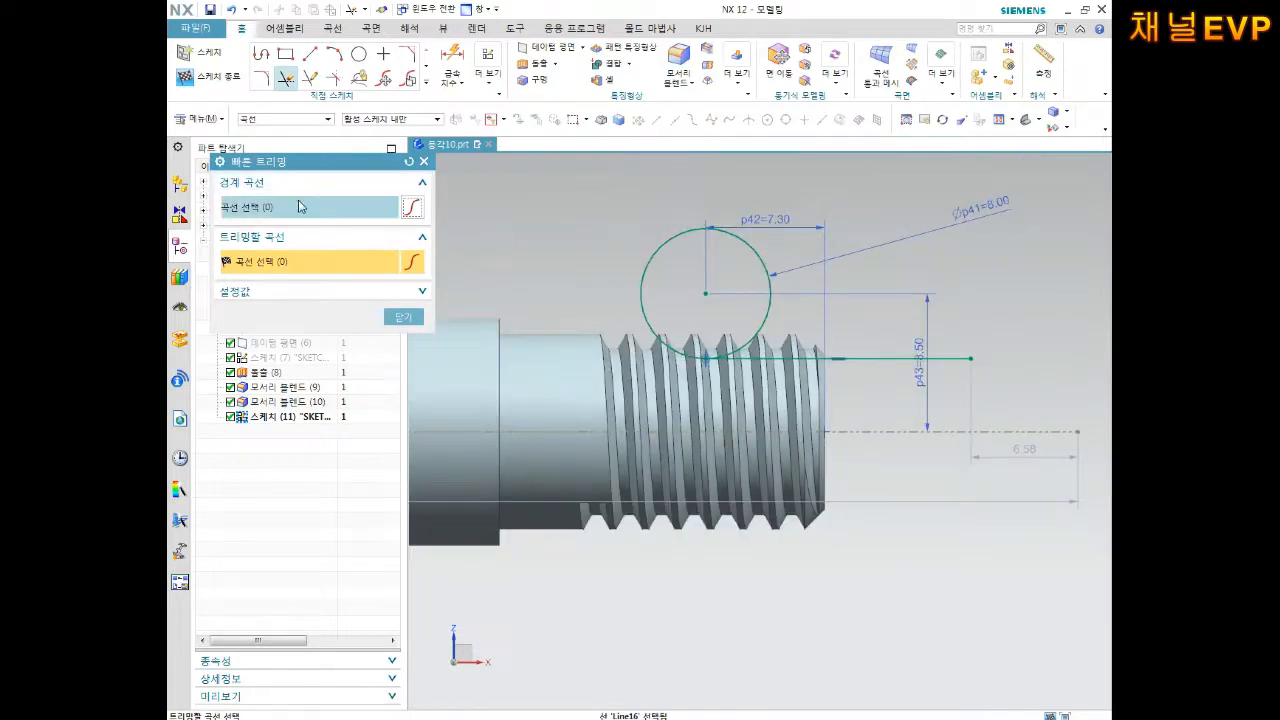
Step: Draw a horizontal line about 15.5 mm long from the circle's top point and connect its end to the tangent line's outer end
click(261, 54)
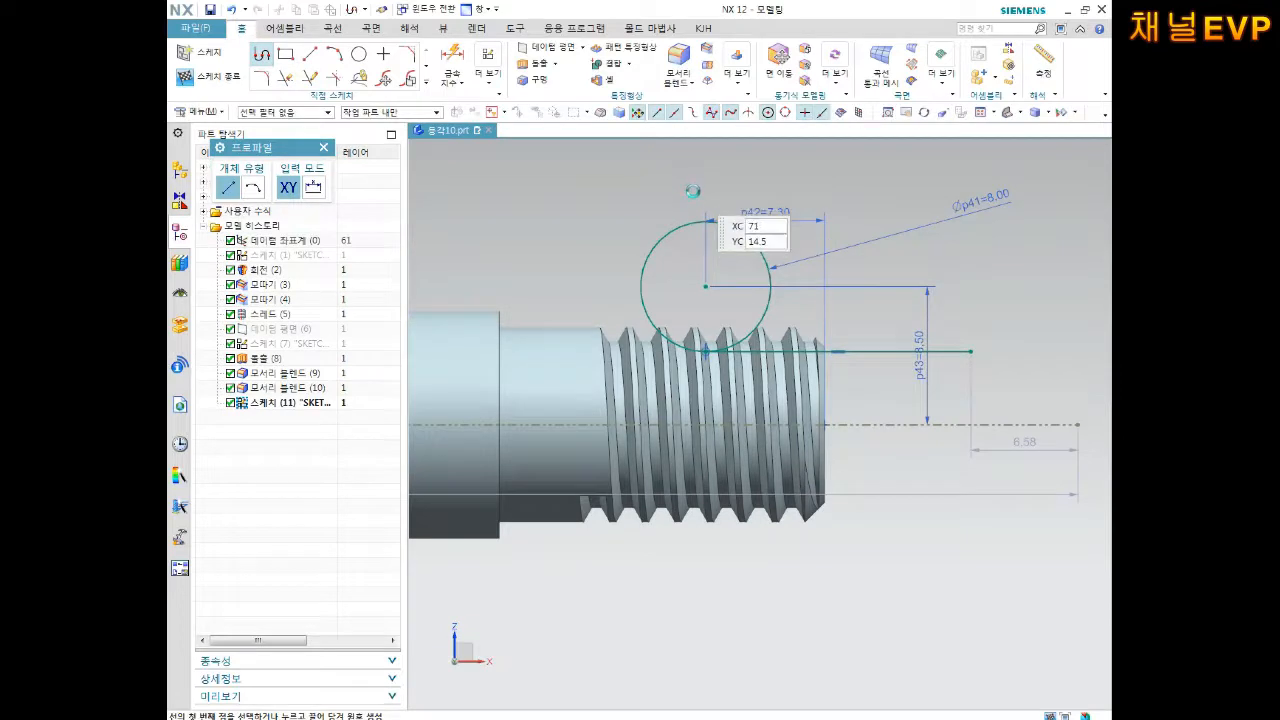
click(962, 221)
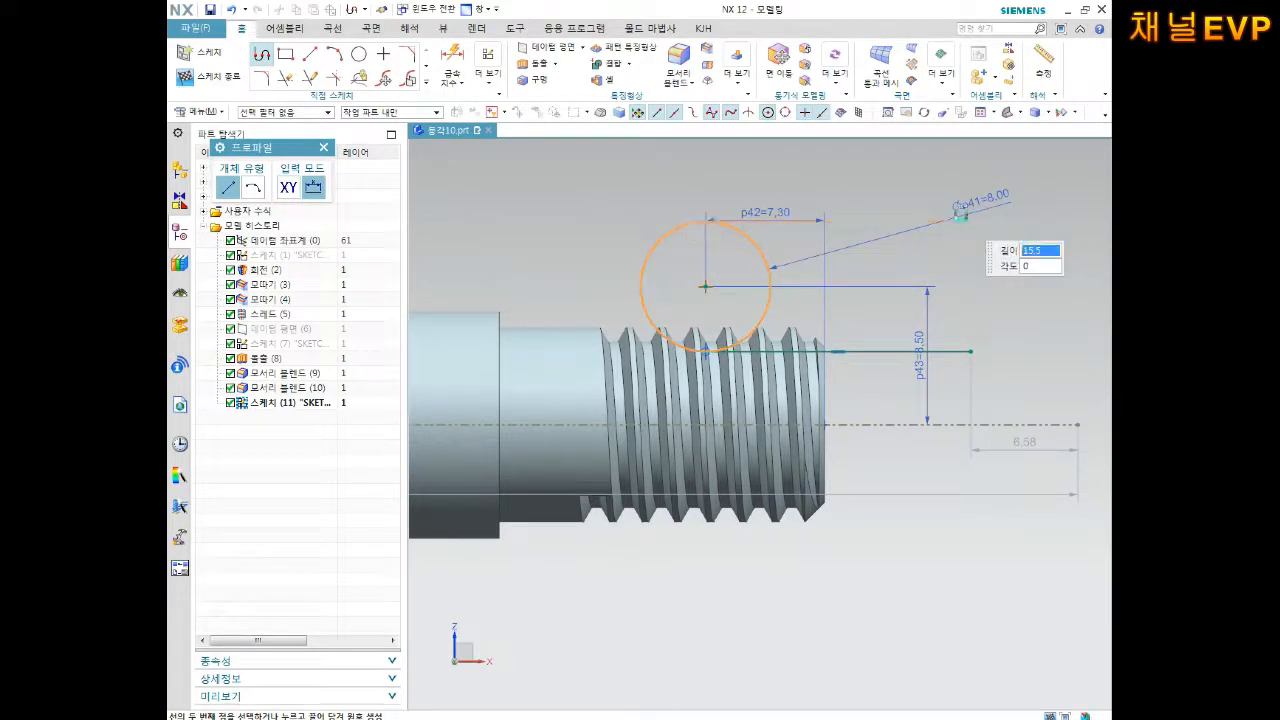
click(971, 351)
click(817, 348)
key(Escape)
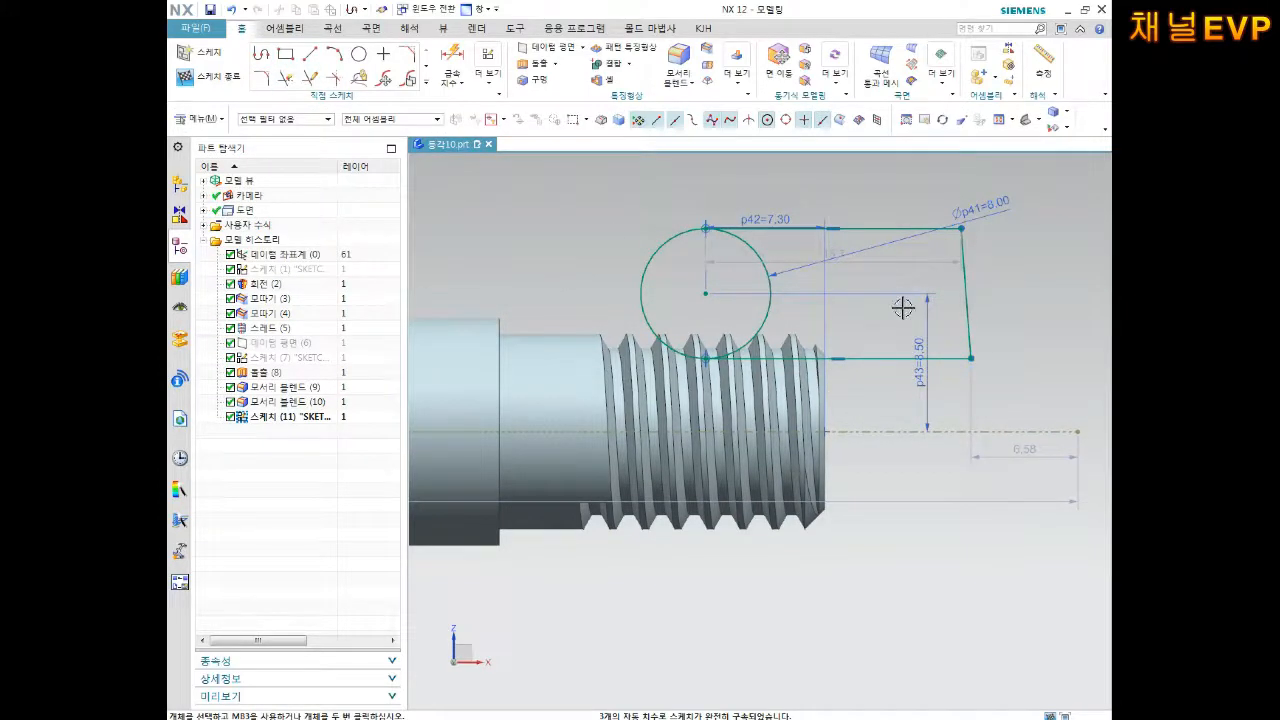
Step: Trim away the circle's inner arc between the two horizontal lines and finish the sketch
key(t)
click(767, 316)
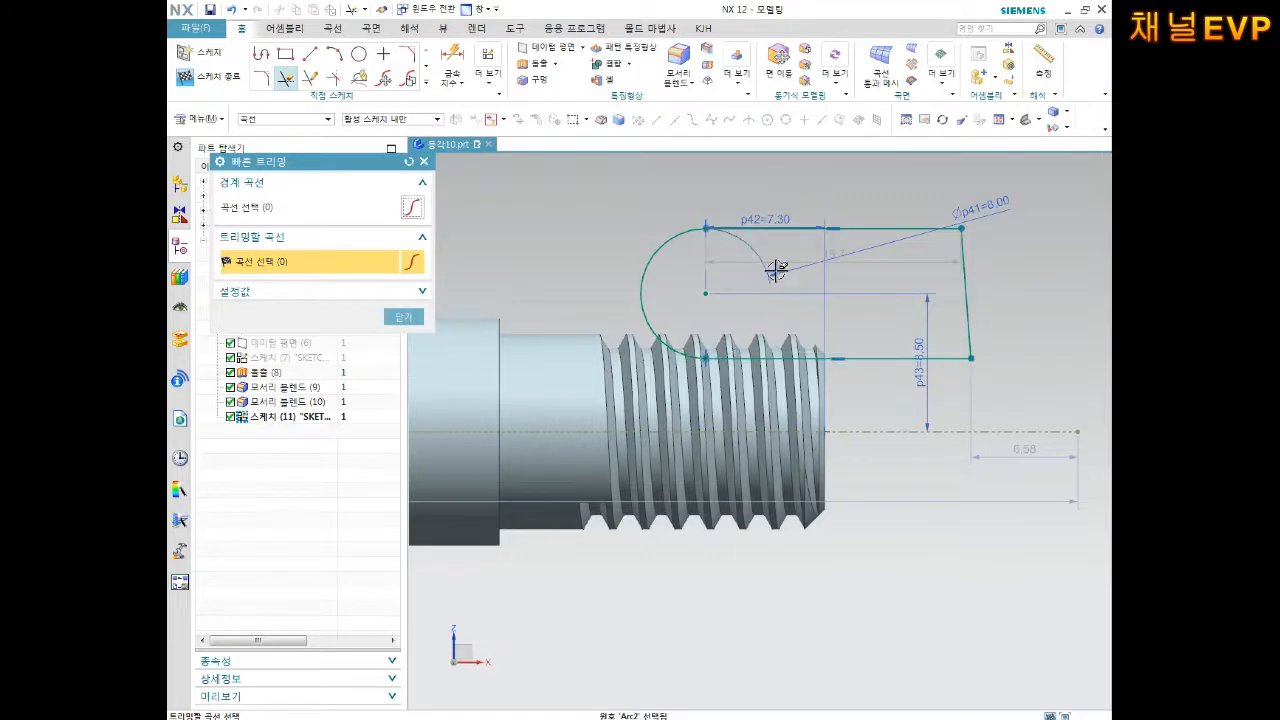
middle_drag(883, 310, 820, 338)
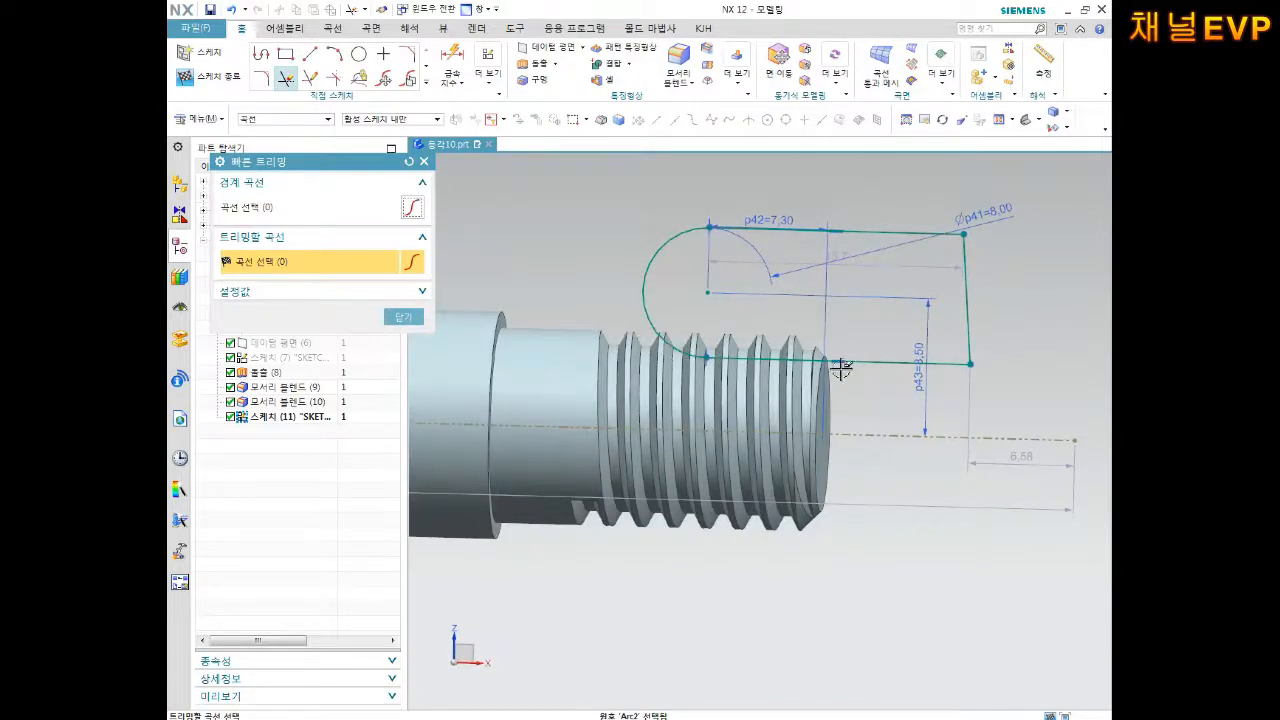
mouse_move(903, 323)
middle_down()
mouse_move(900, 350)
mouse_move(903, 330)
middle_up()
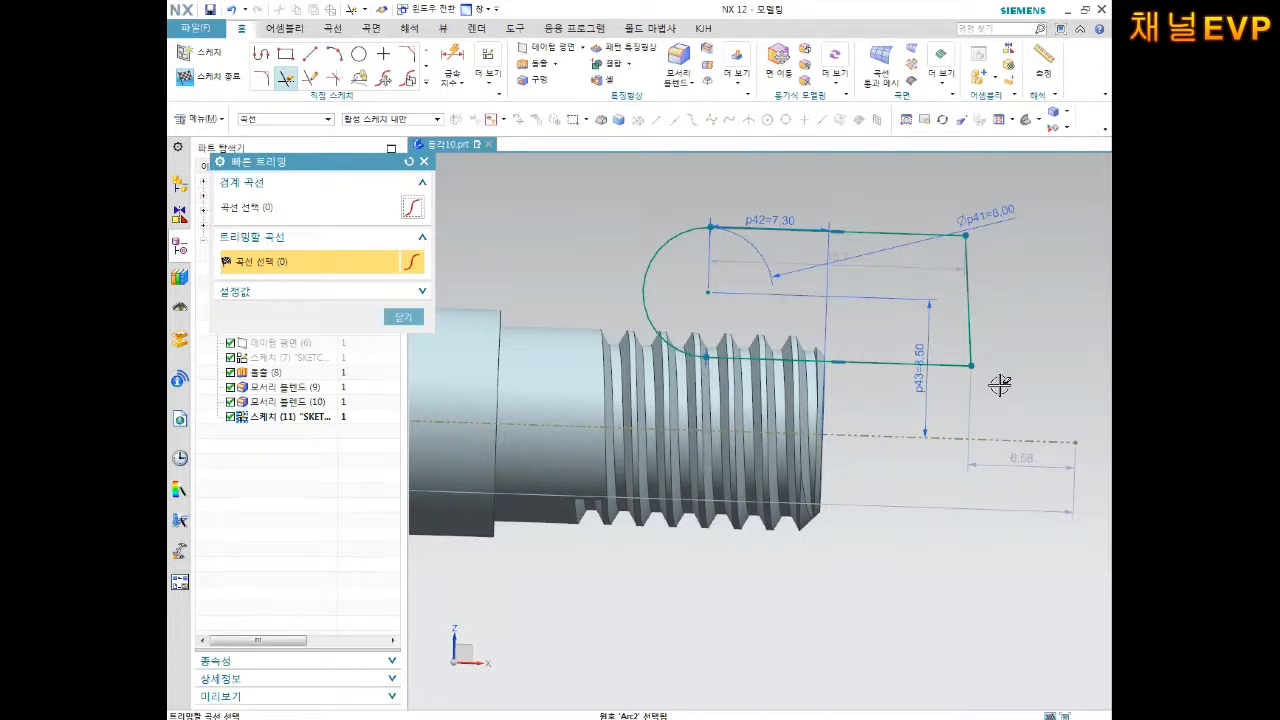
click(405, 317)
mouse_move(517, 286)
middle_down()
mouse_move(814, 286)
mouse_move(560, 200)
middle_up()
click(213, 77)
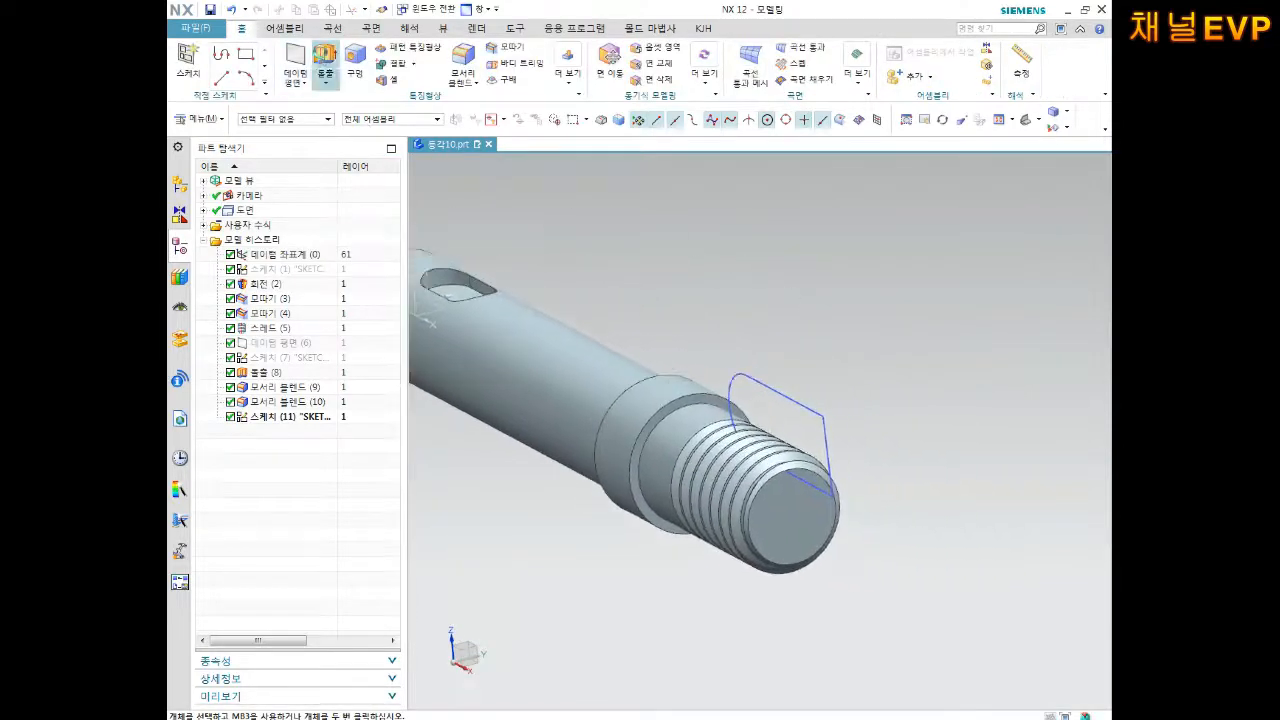
Step: Extrude the round-ended profile as a symmetric cut with a distance of 1.5 mm, subtracting it from the threaded shaft
click(324, 62)
click(751, 373)
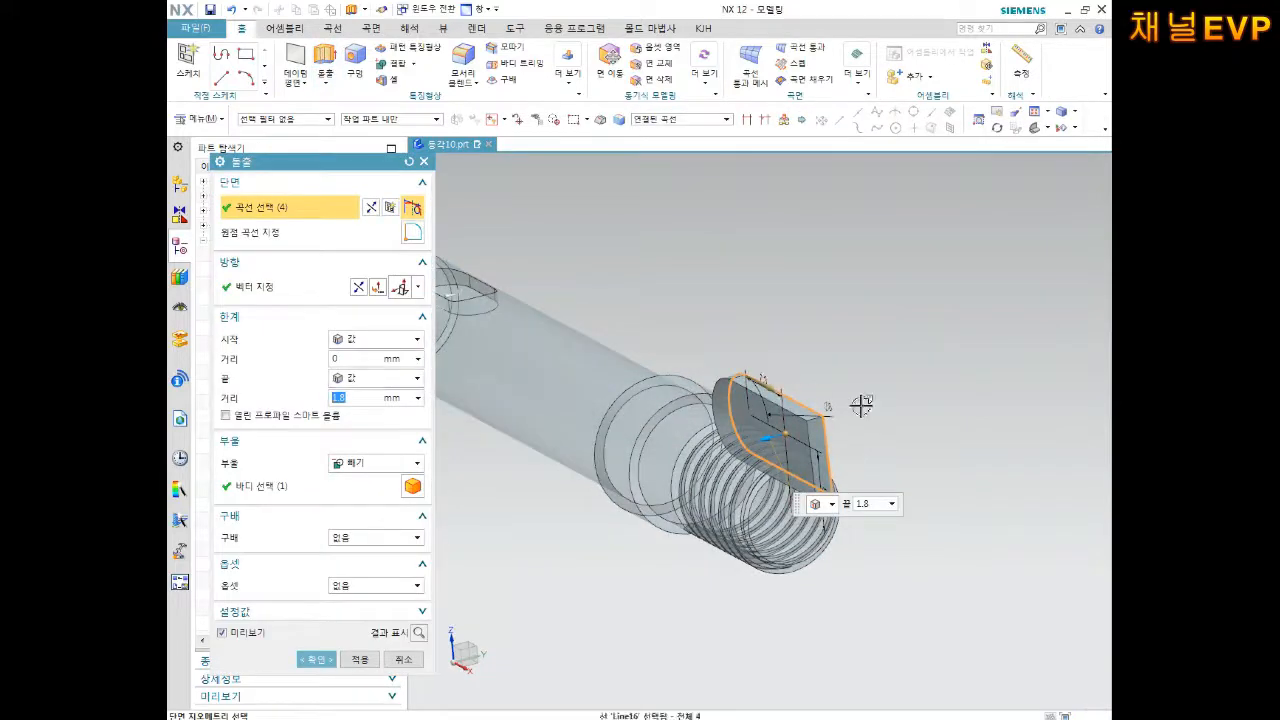
shift+middle_drag(846, 437, 801, 429)
scroll(643, 580, up, 3)
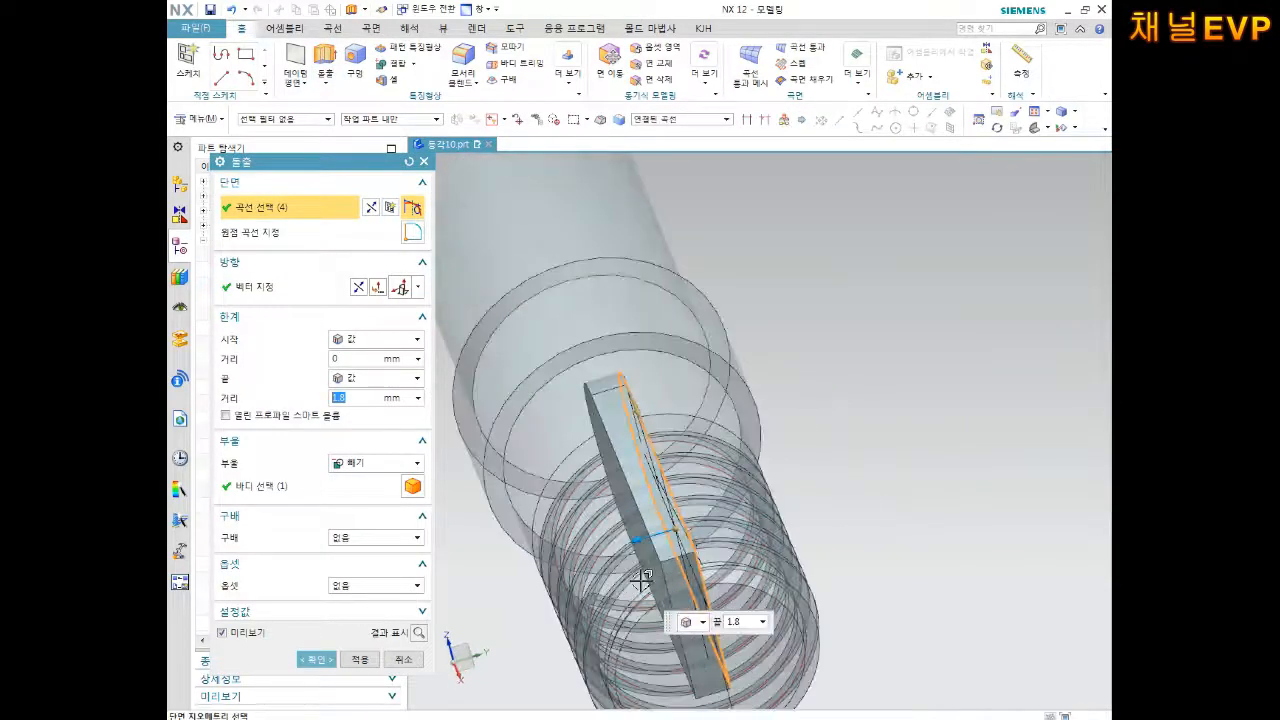
click(375, 339)
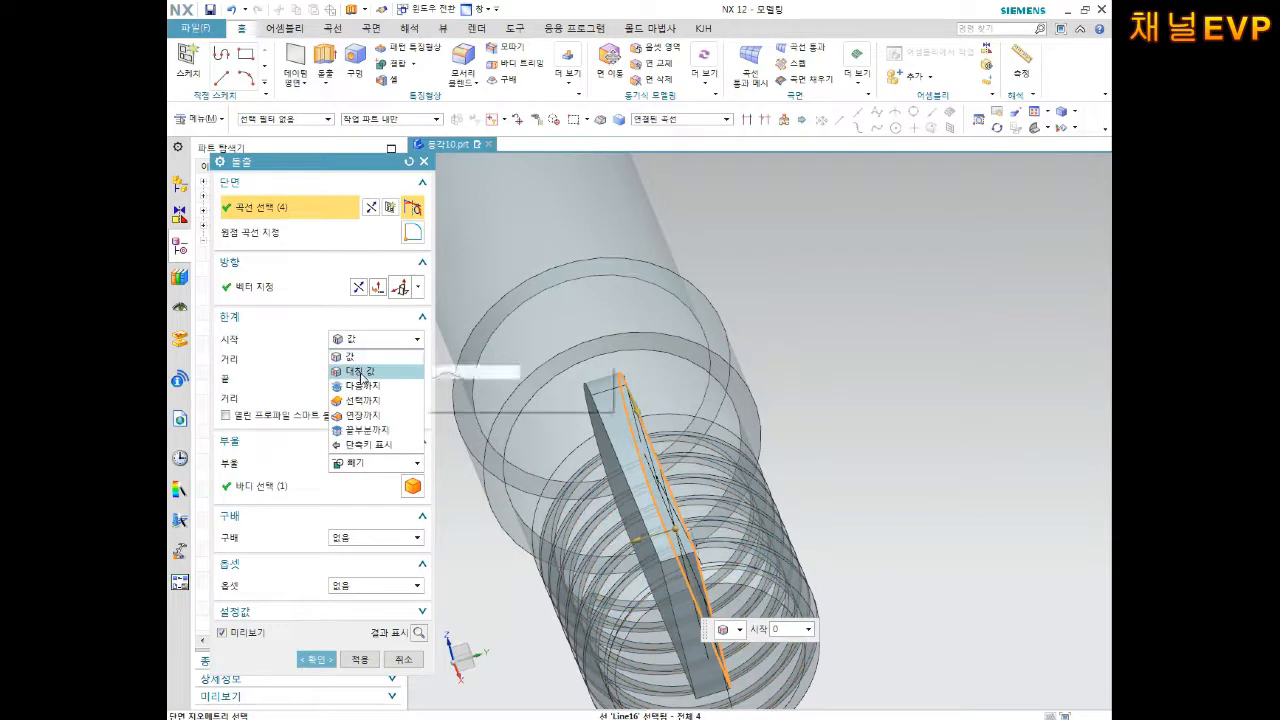
click(362, 371)
text(1.)
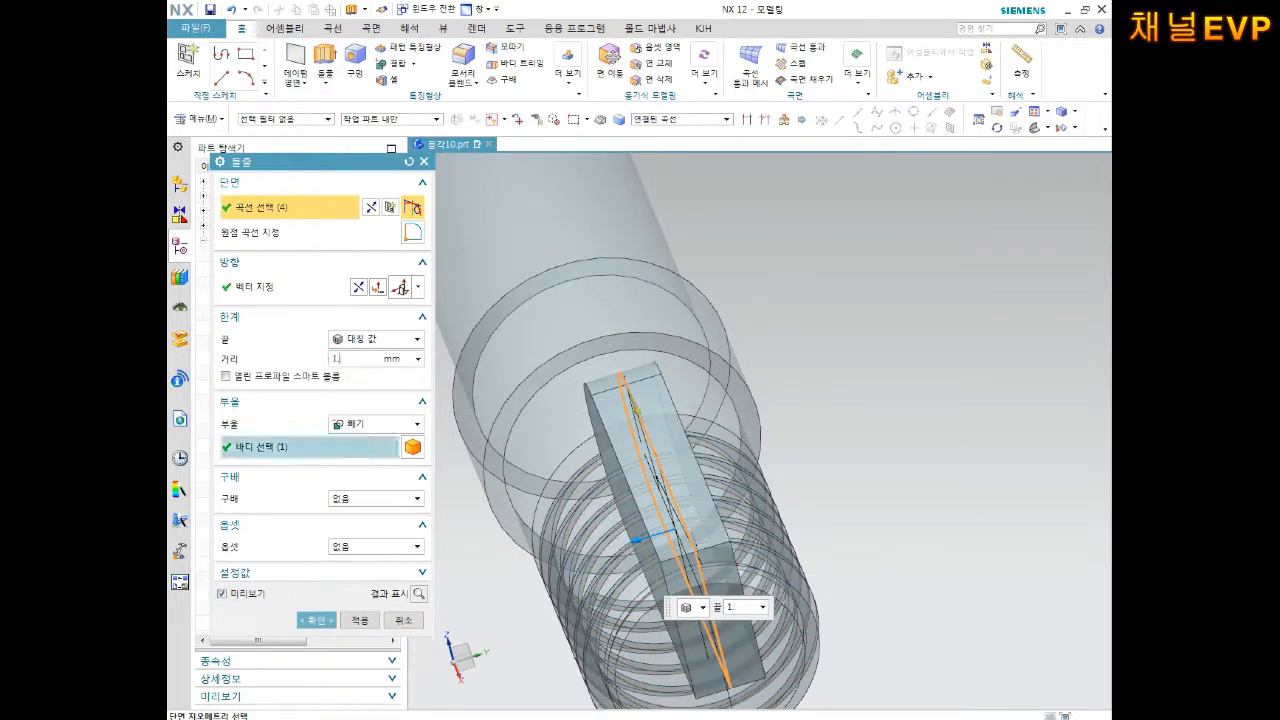
text(5)
key(Return)
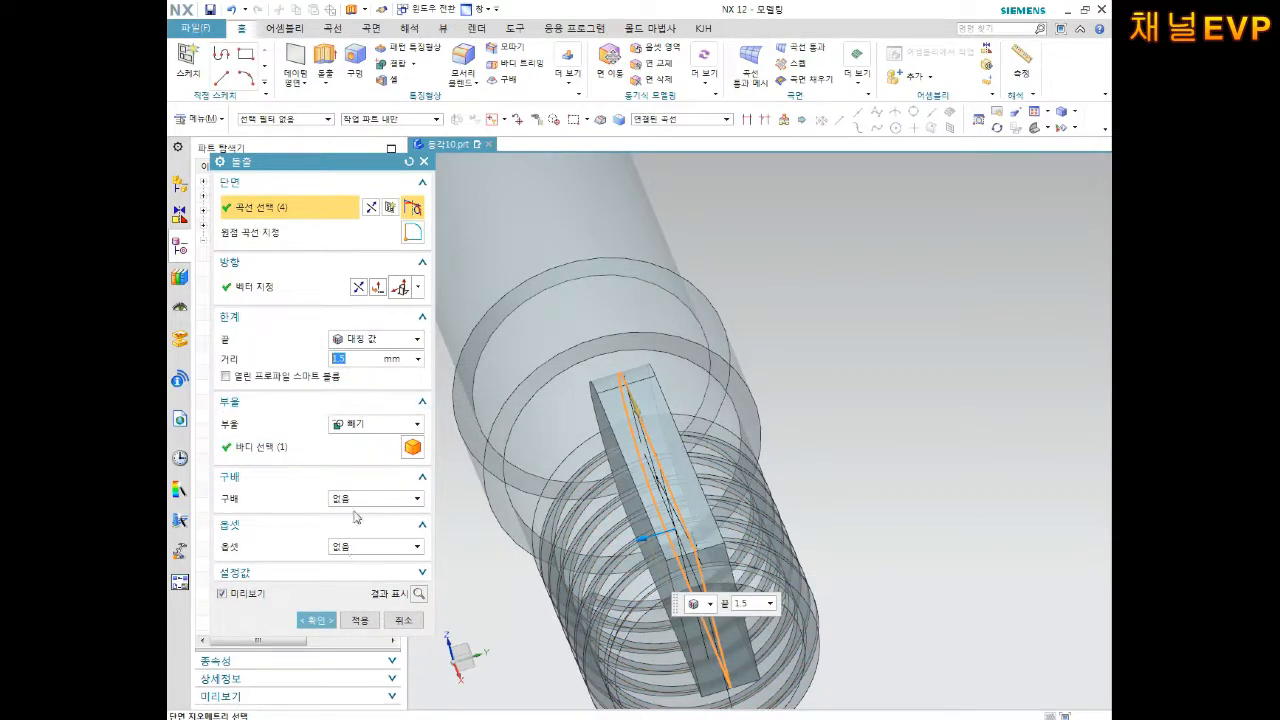
click(316, 622)
Step: Hide the round-ended slot sketch at the threaded end
middle_drag(470, 620, 739, 506)
scroll(739, 506, down, 3)
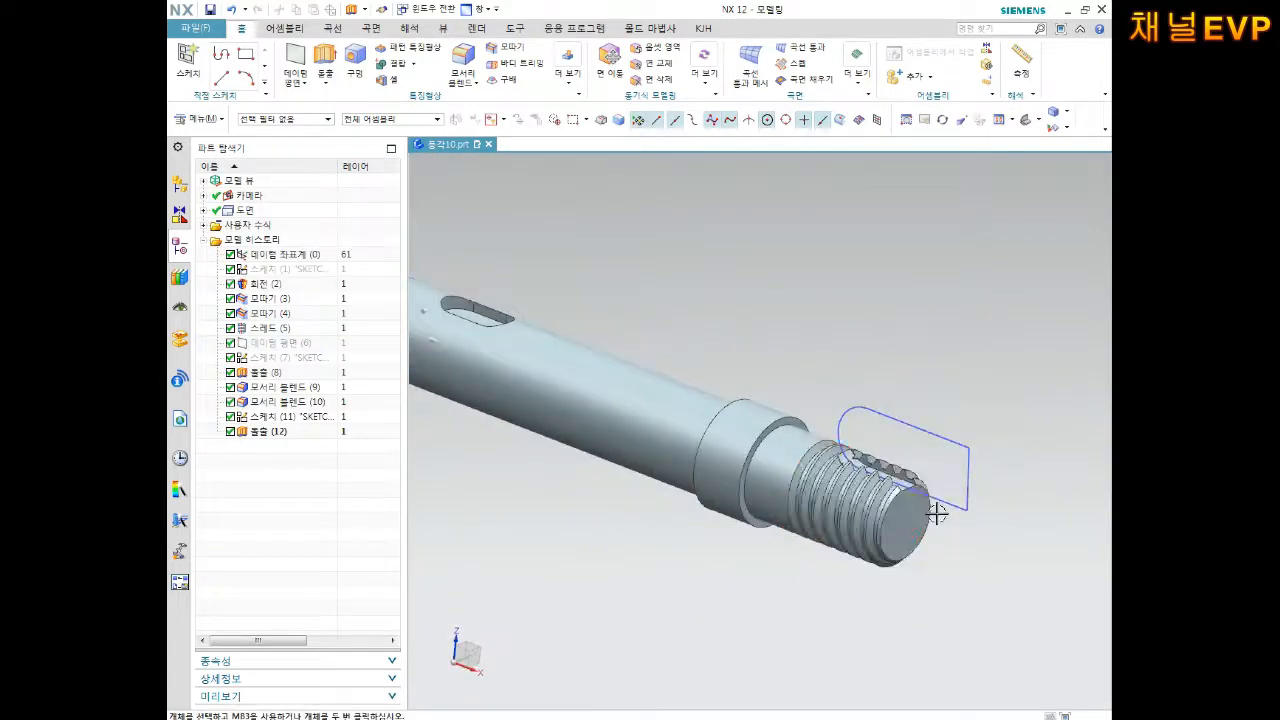
scroll(934, 512, up, 5)
mouse_move(934, 530)
middle_down()
mouse_move(886, 563)
mouse_move(927, 485)
middle_up()
click(950, 392)
right_click(950, 396)
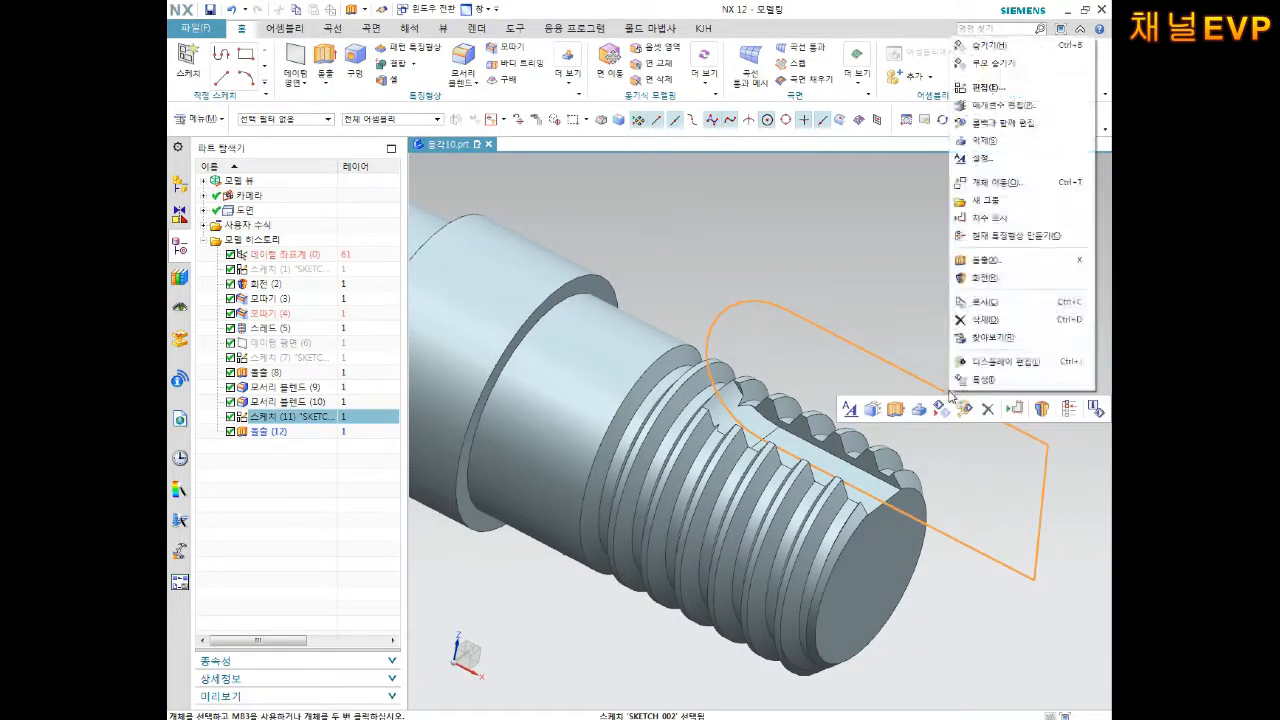
click(942, 410)
scroll(981, 481, down, 2)
middle_drag(893, 514, 896, 537)
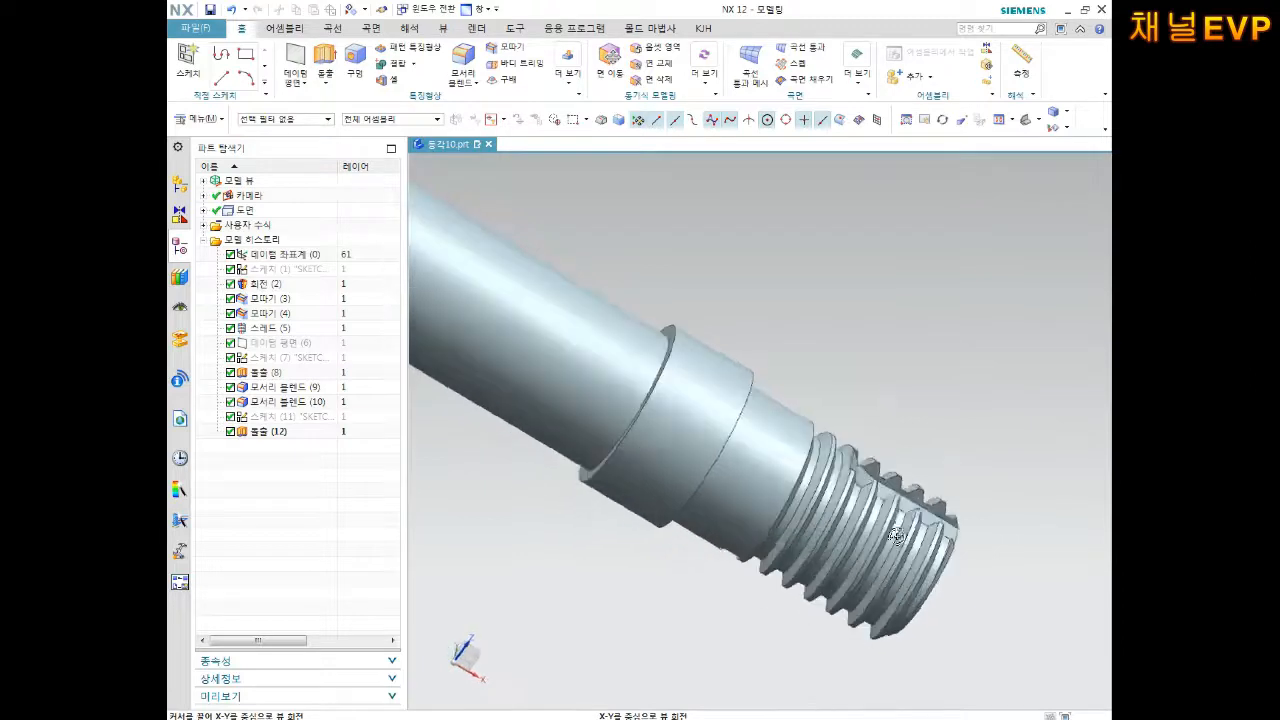
scroll(896, 537, down, 5)
middle_drag(727, 445, 740, 615)
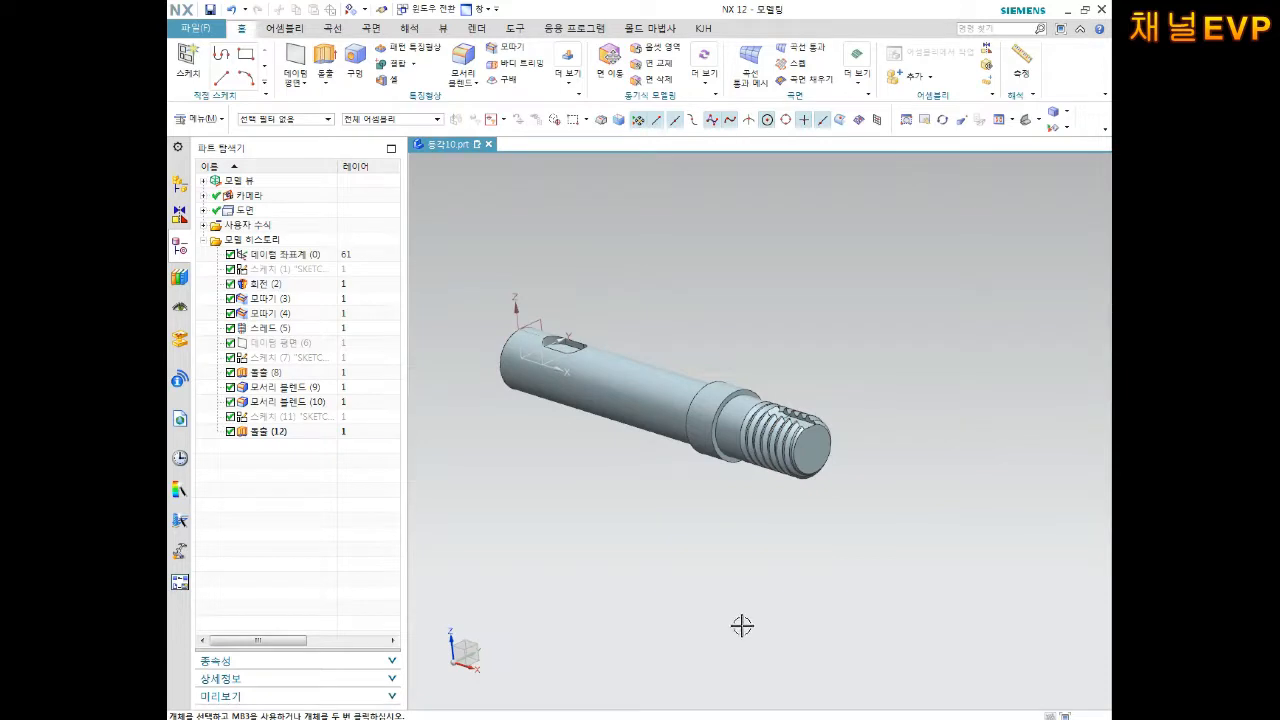
scroll(790, 420, up, 3)
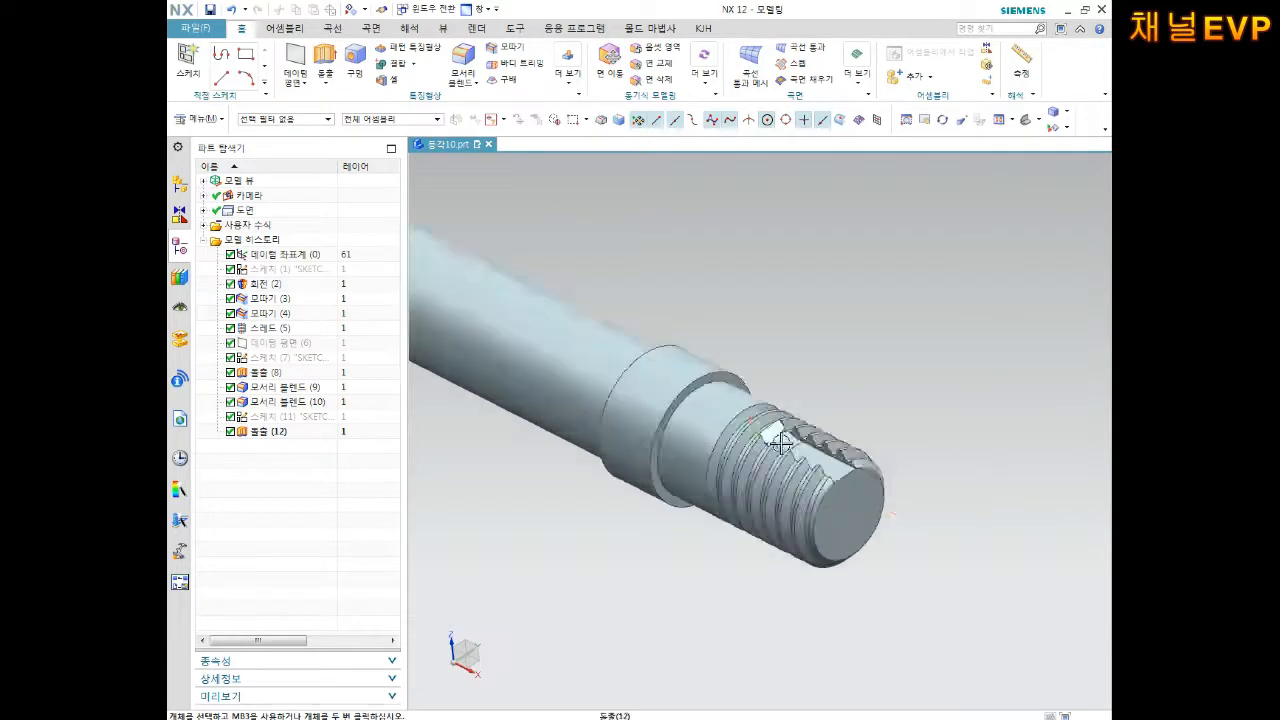
click(195, 75)
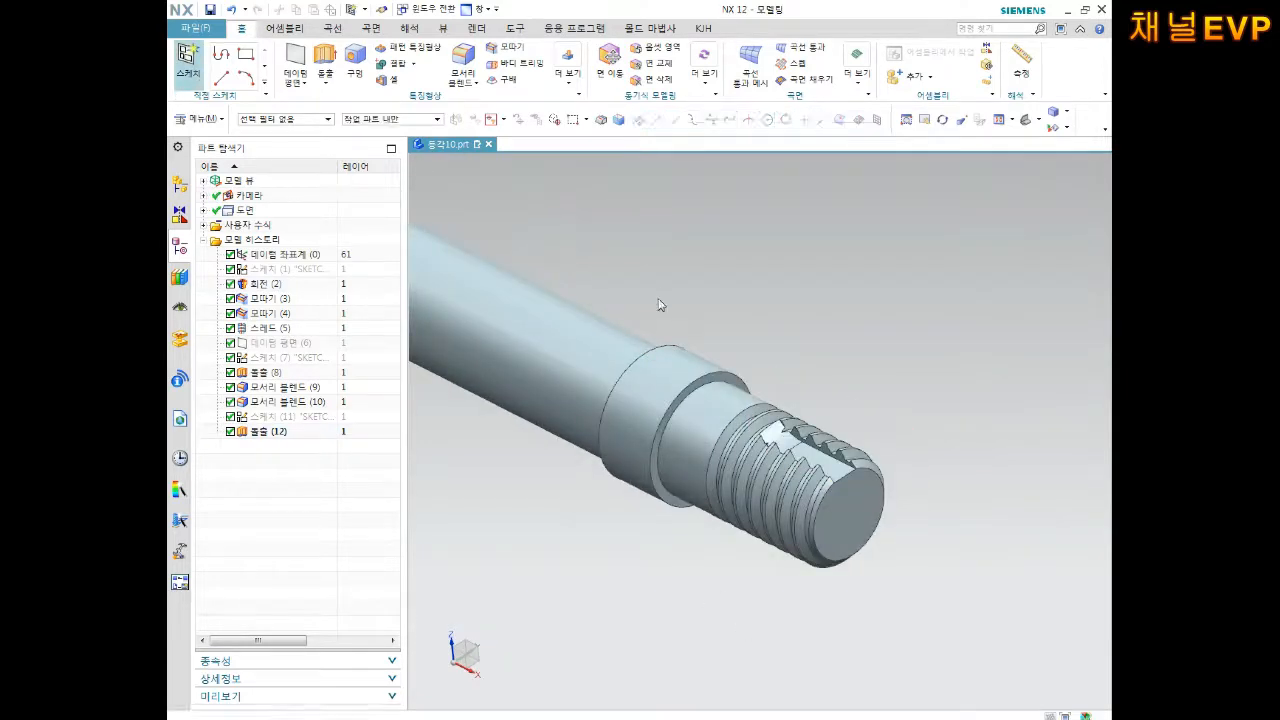
shift+middle_drag(675, 315, 945, 320)
scroll(545, 187, up, 2)
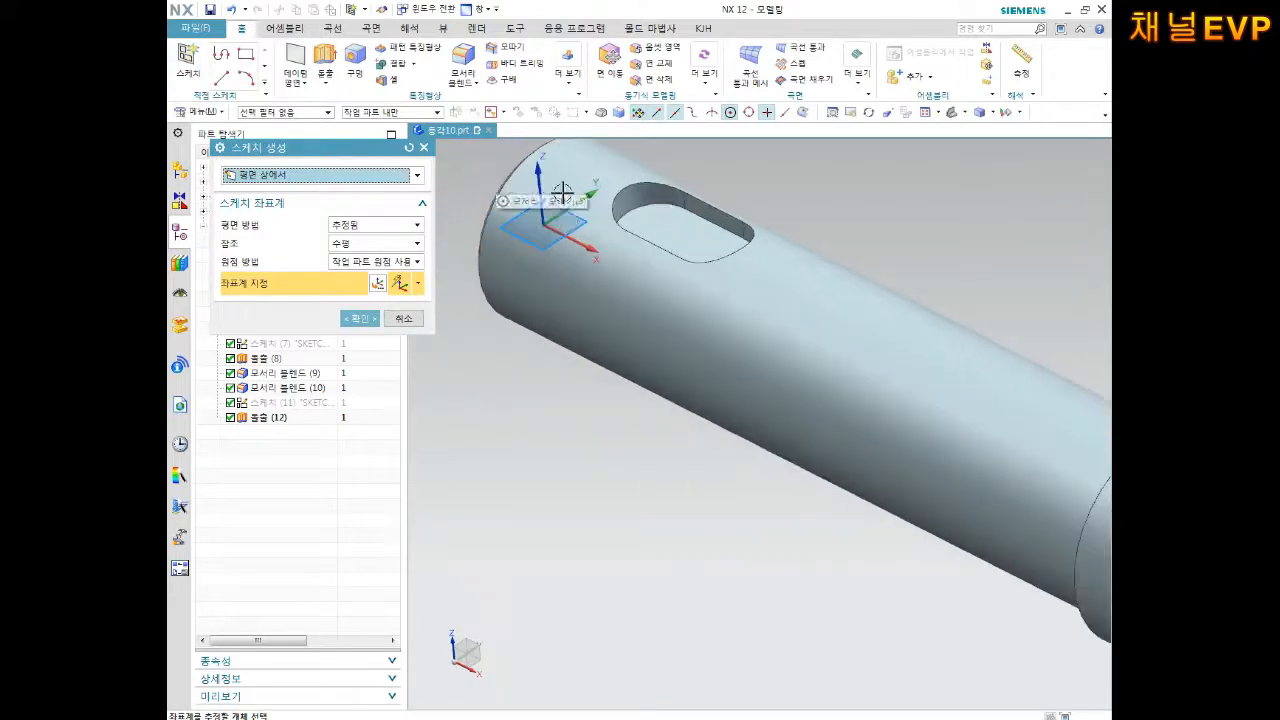
click(554, 235)
key(Escape)
Step: Create a new sketch on the XY plane of the datum coordinate system
click(191, 70)
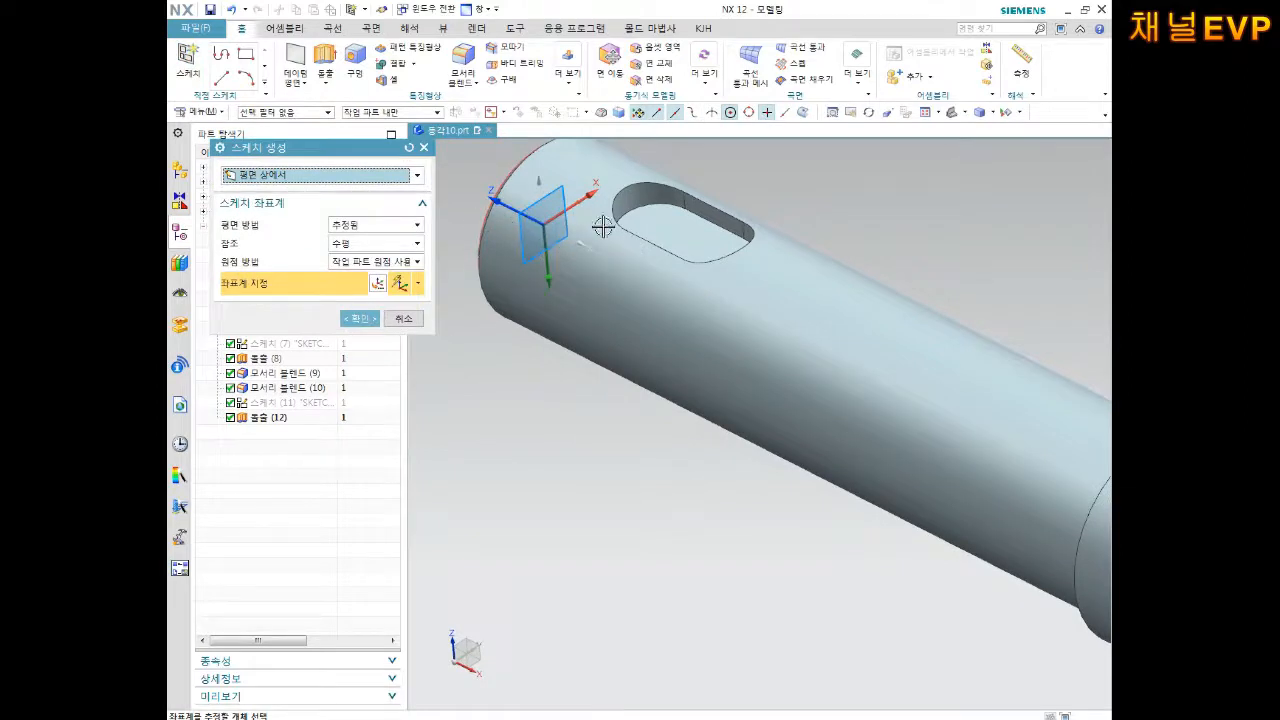
scroll(540, 210, up, 5)
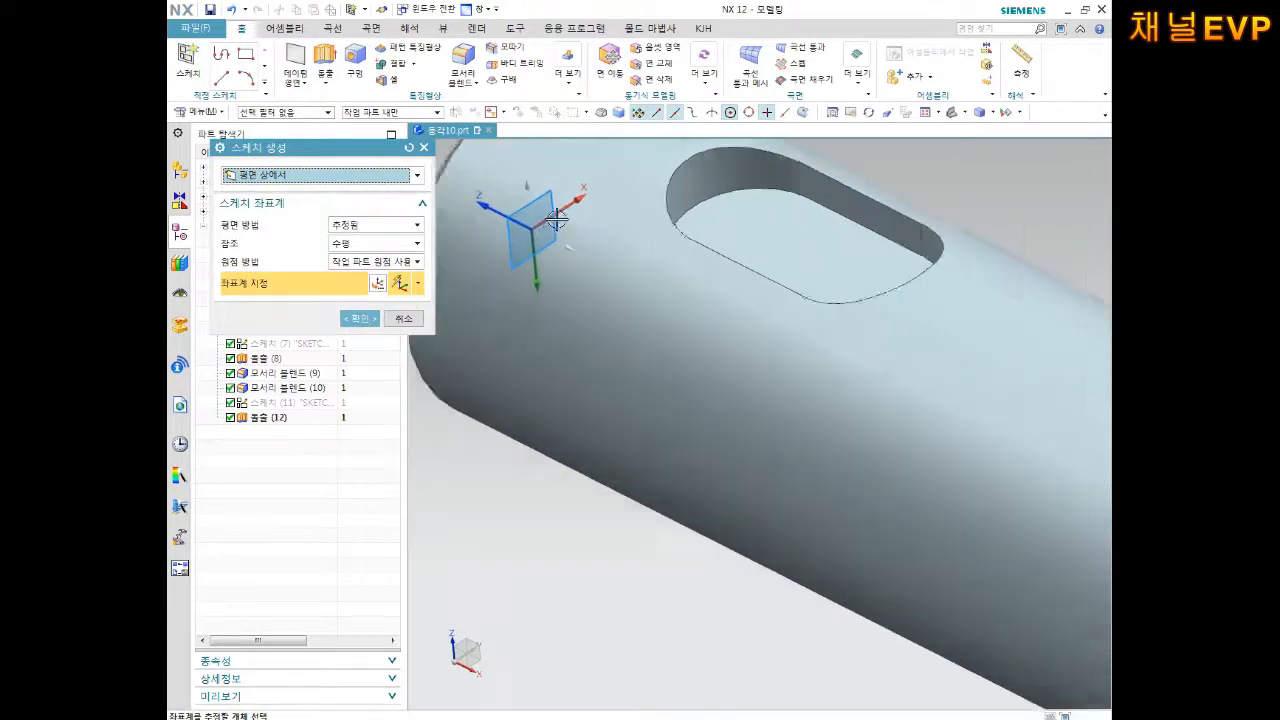
scroll(525, 245, down, 3)
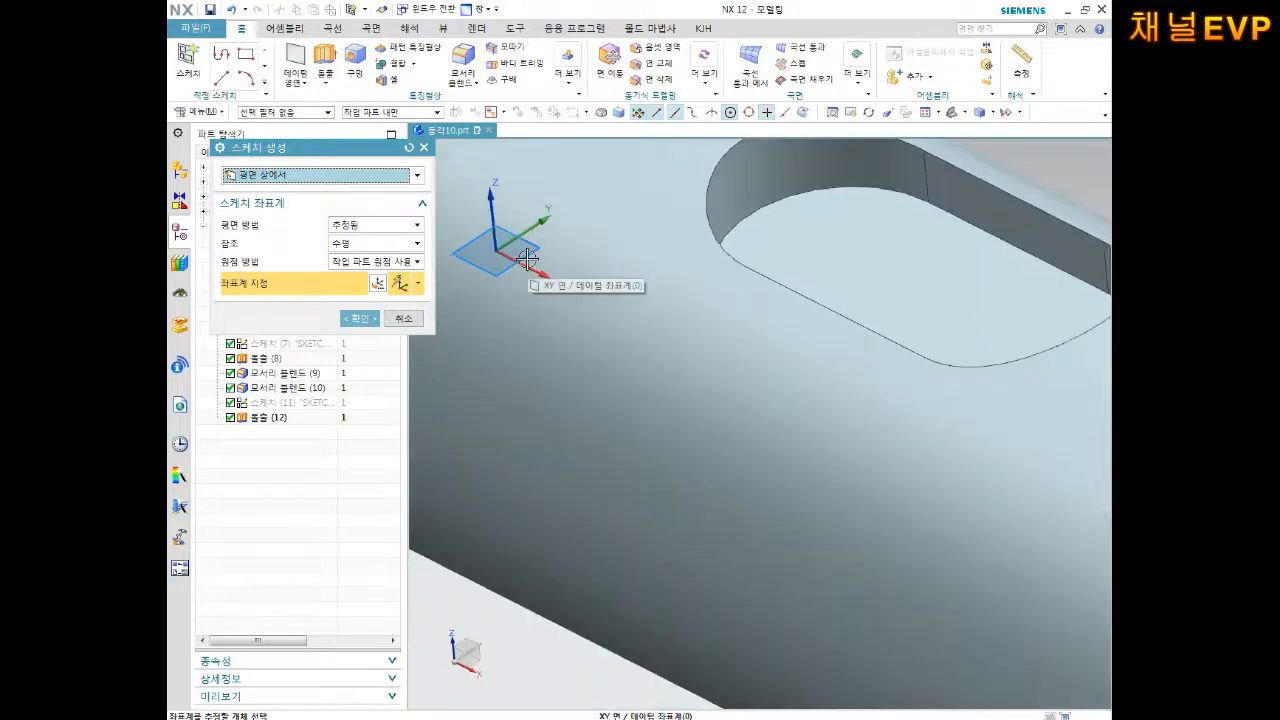
click(528, 257)
click(361, 320)
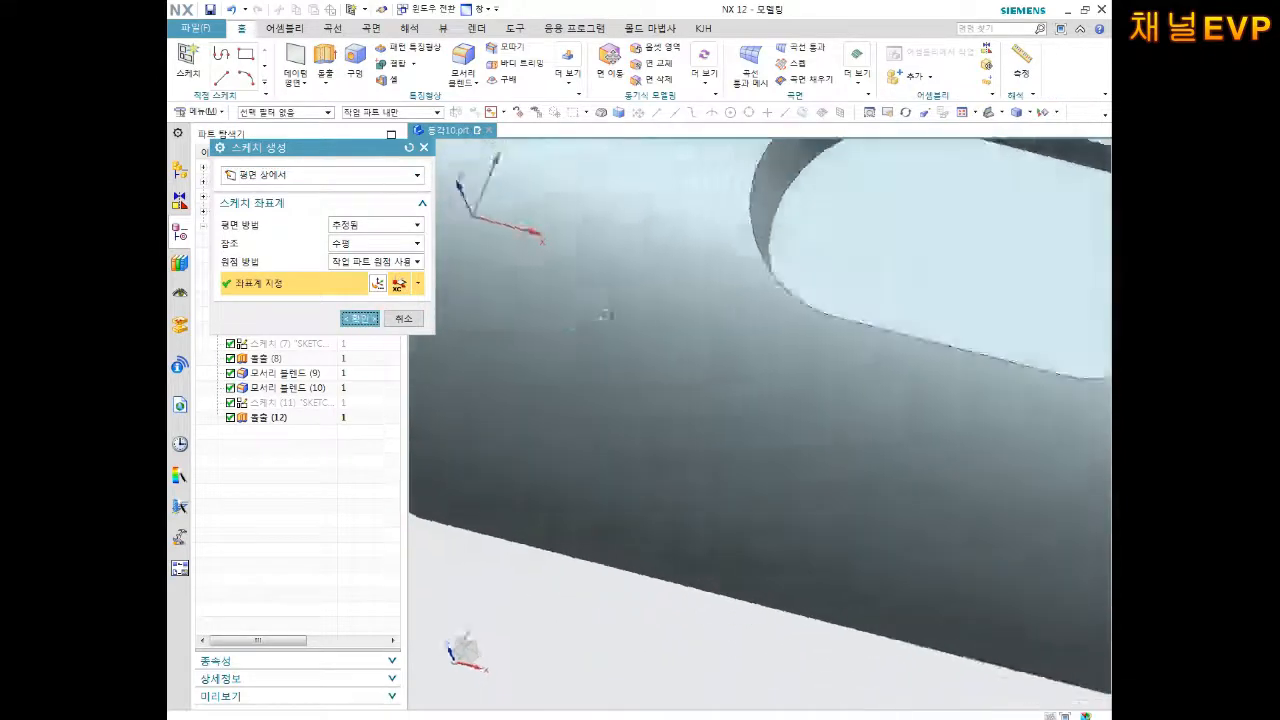
Step: Draw a horizontal line from the collar's thread-side edge through the slot to a point beyond the threaded end
scroll(732, 367, down, 3)
shift+middle_drag(878, 377, 564, 375)
shift+middle_drag(820, 371, 602, 371)
scroll(817, 363, up, 2)
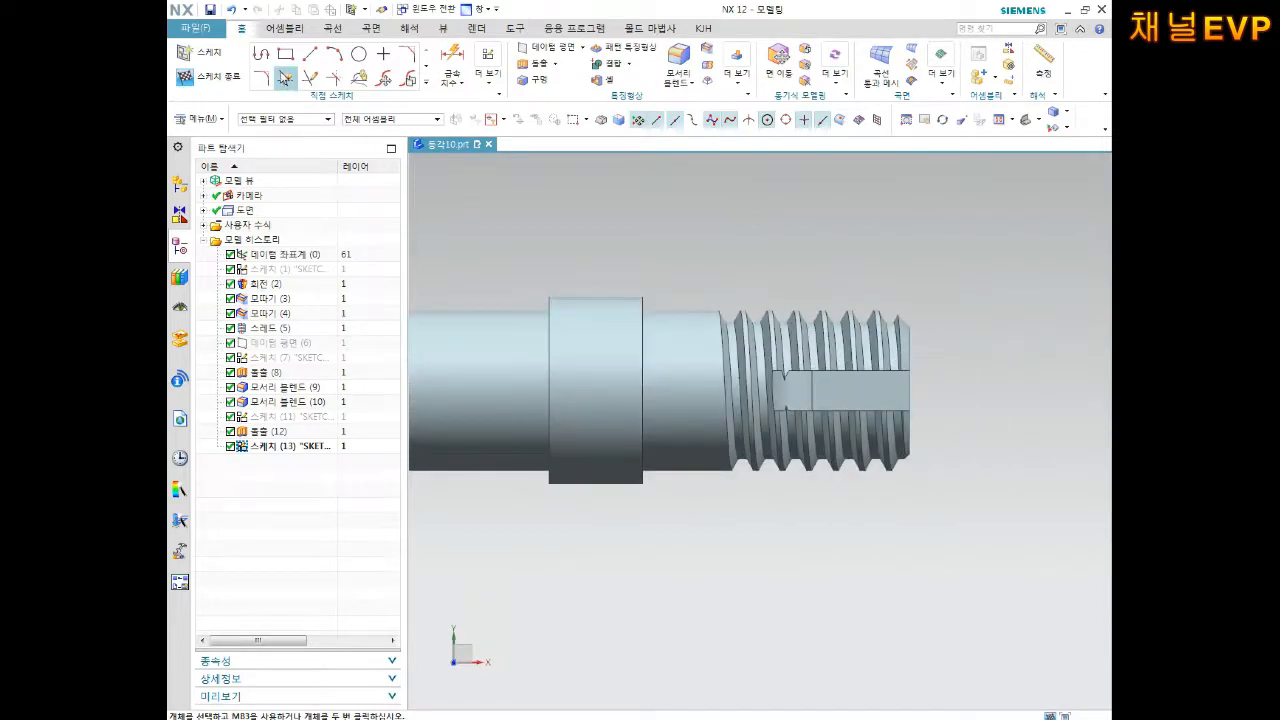
click(310, 54)
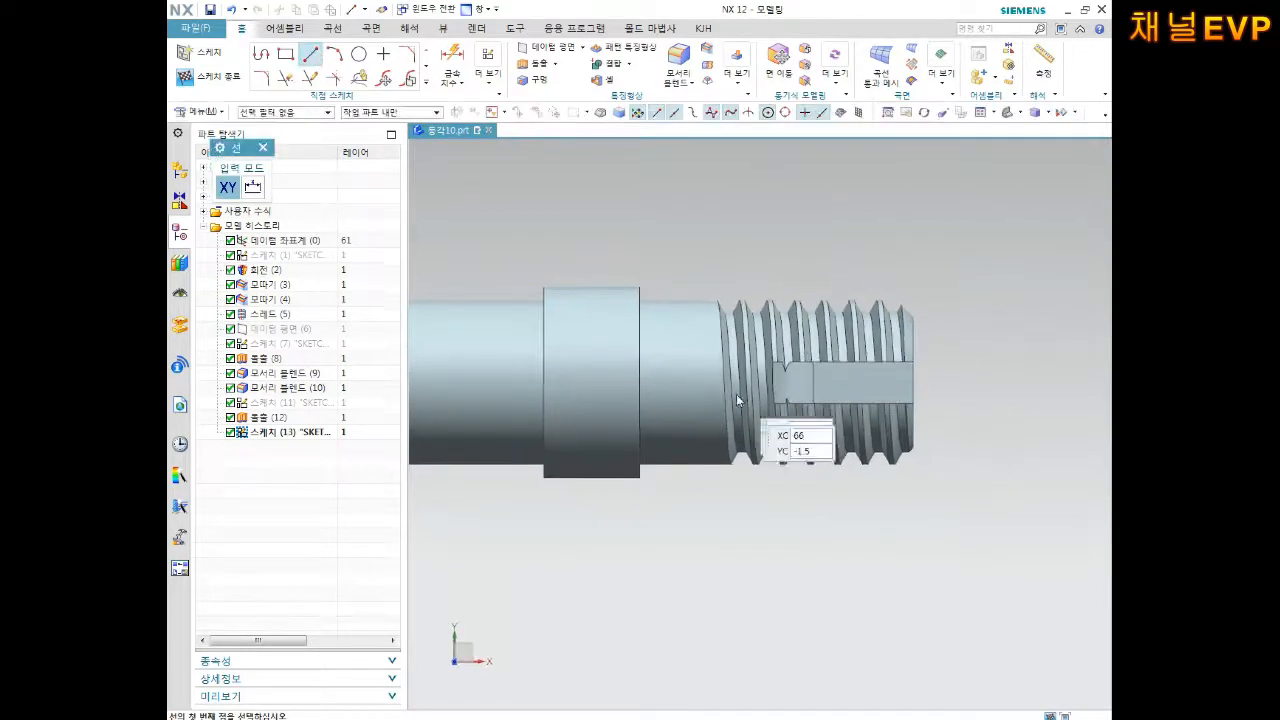
click(637, 384)
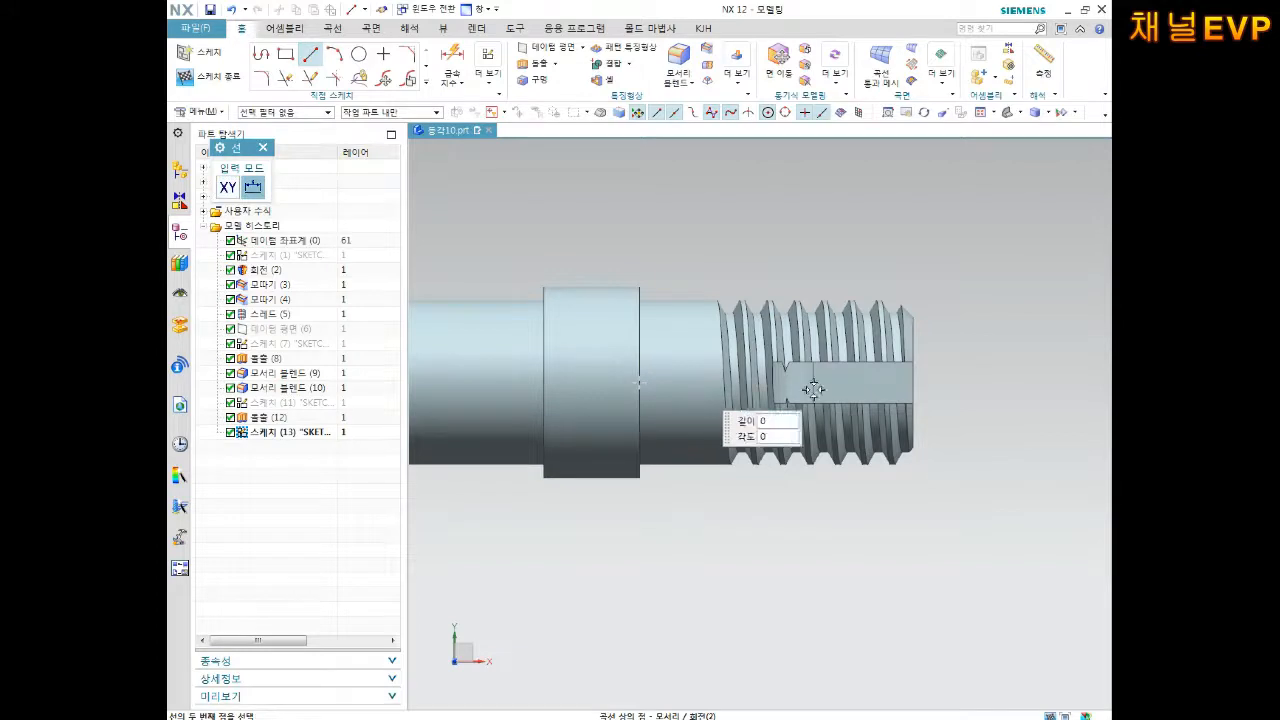
click(1020, 382)
key(Escape)
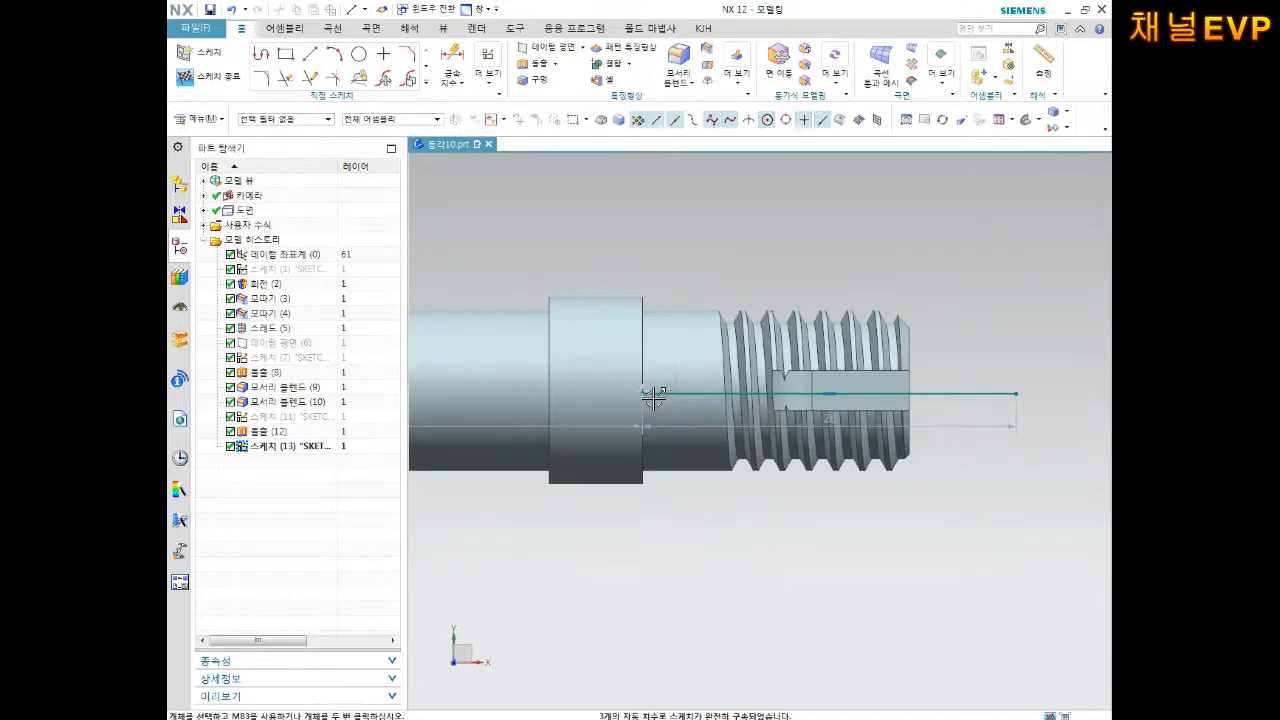
Step: Stretch the horizontal line's collar-side endpoint back to the sketch origin at the keyway end
scroll(612, 418, down, 4)
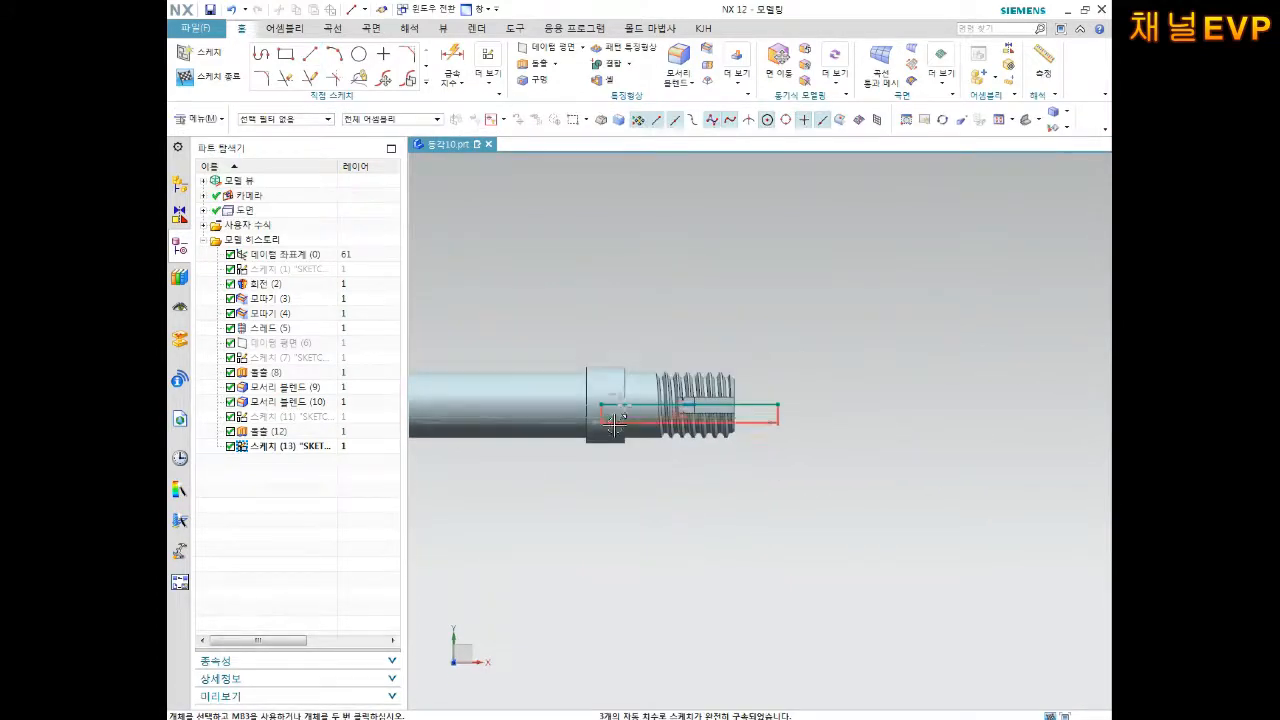
shift+middle_drag(614, 424, 876, 430)
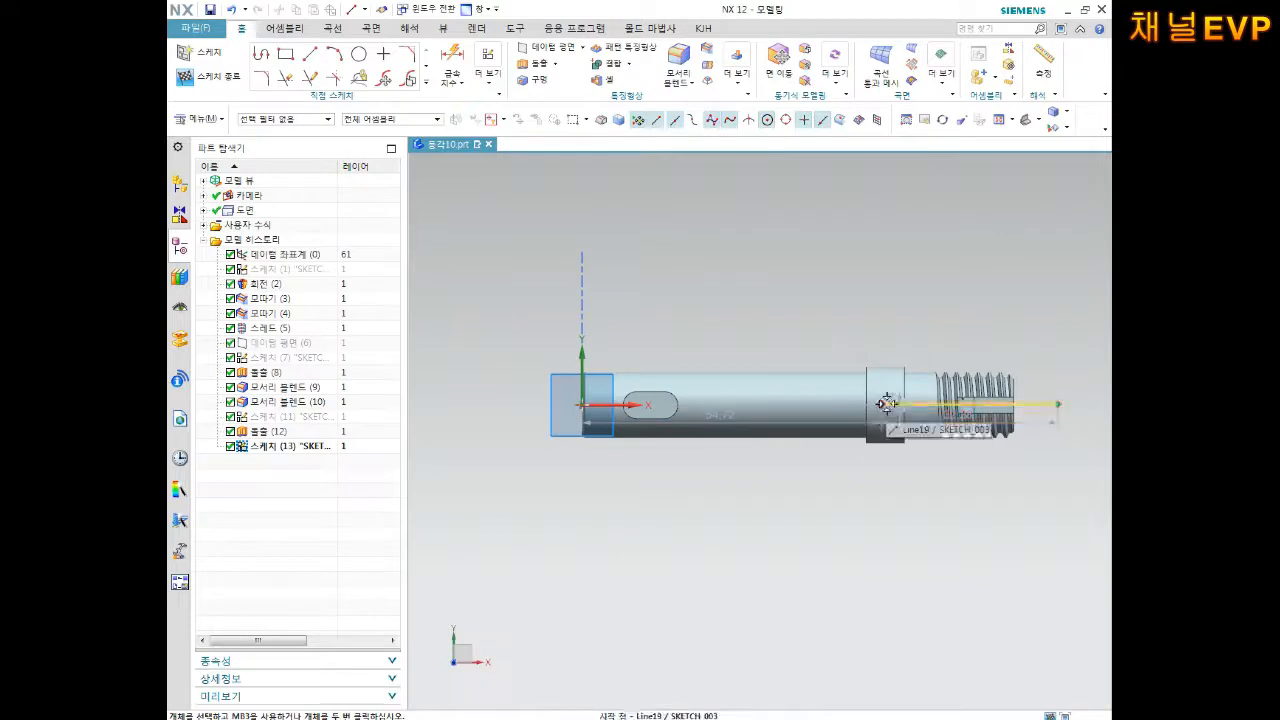
click(590, 405)
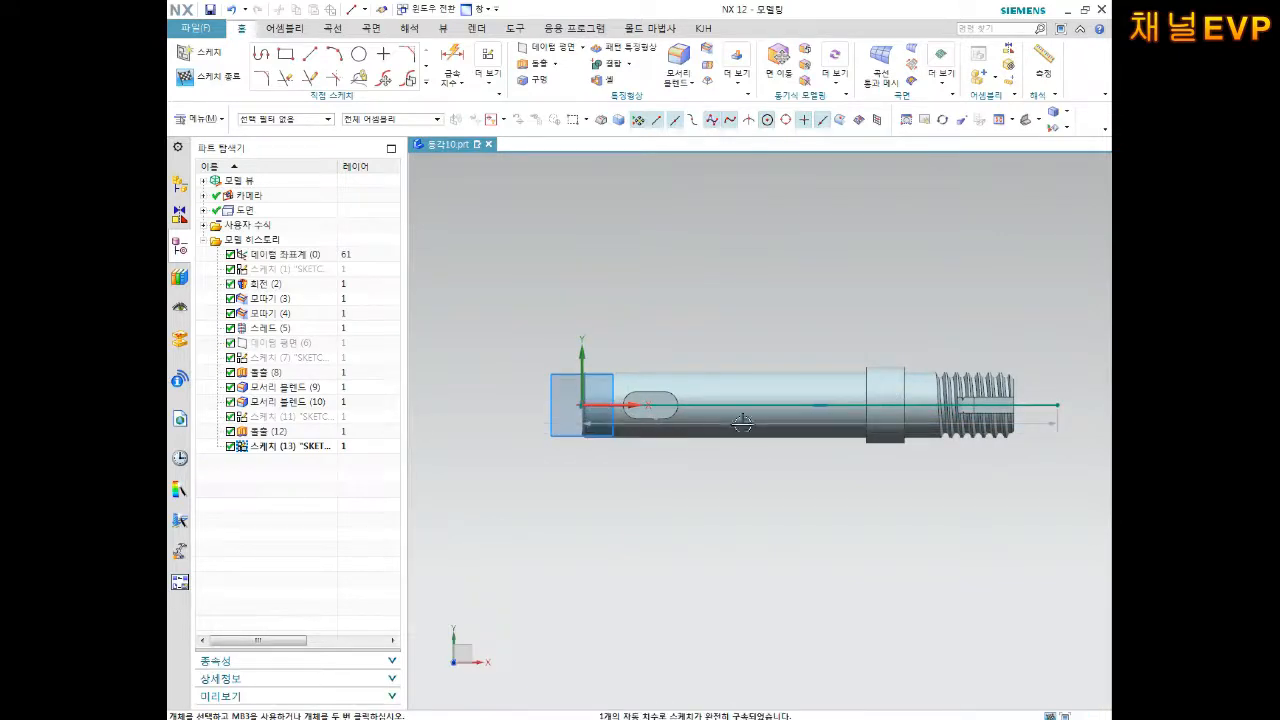
Step: Convert the horizontal line along the shaft axis into a reference line
shift+middle_drag(830, 415, 614, 413)
scroll(877, 410, up, 2)
click(795, 401)
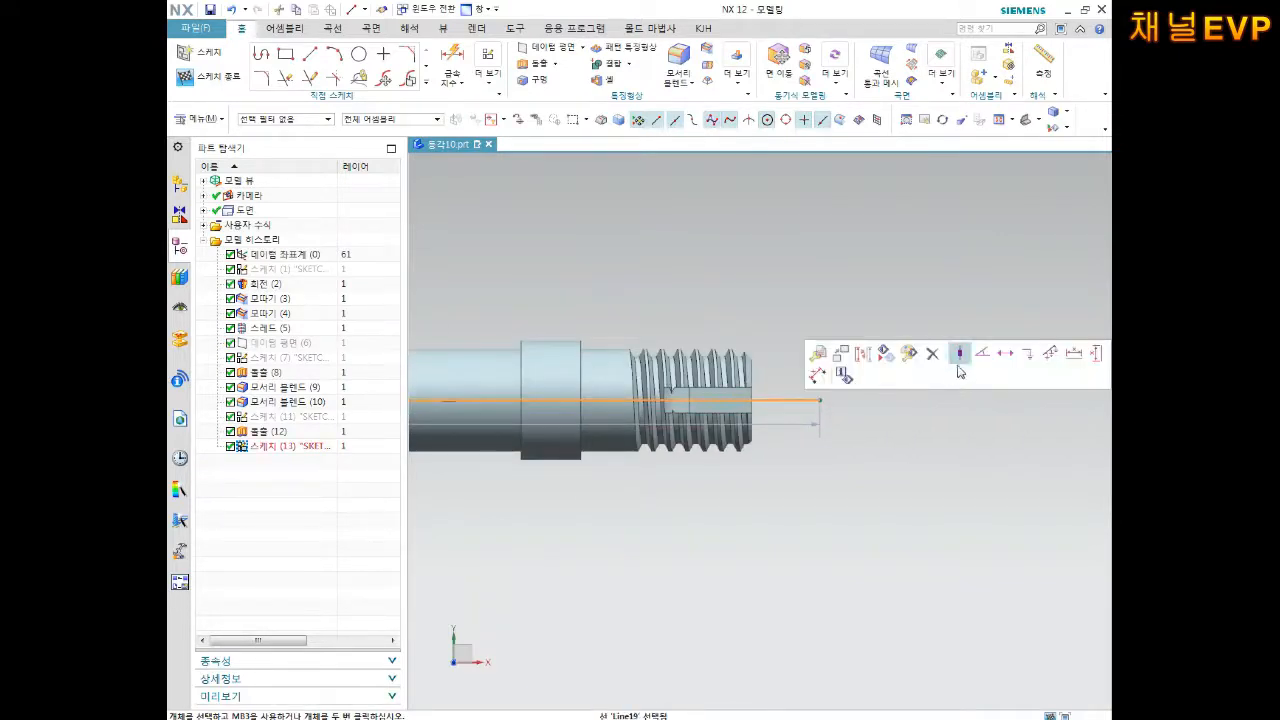
click(885, 353)
scroll(818, 428, up, 2)
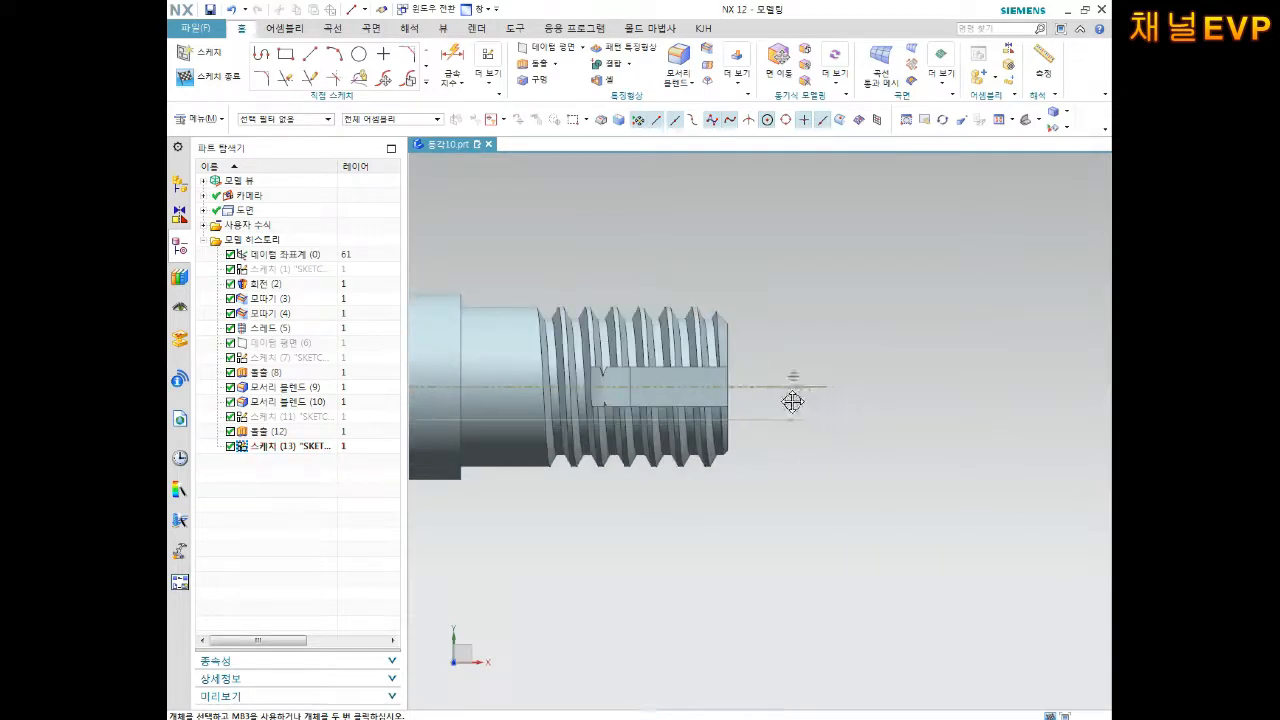
click(866, 397)
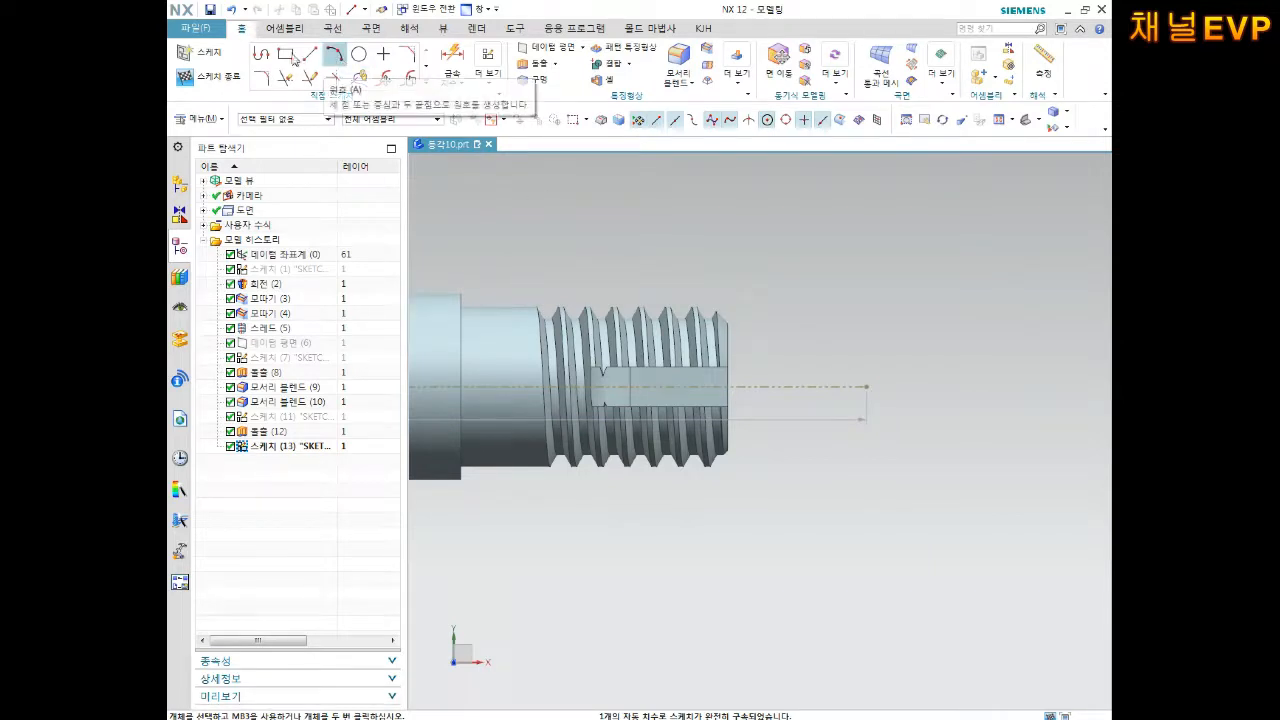
Step: Draw a rectangle about 15 mm long and 5 mm high, overlapping the upper edge of the threaded end and extending beyond it
click(725, 316)
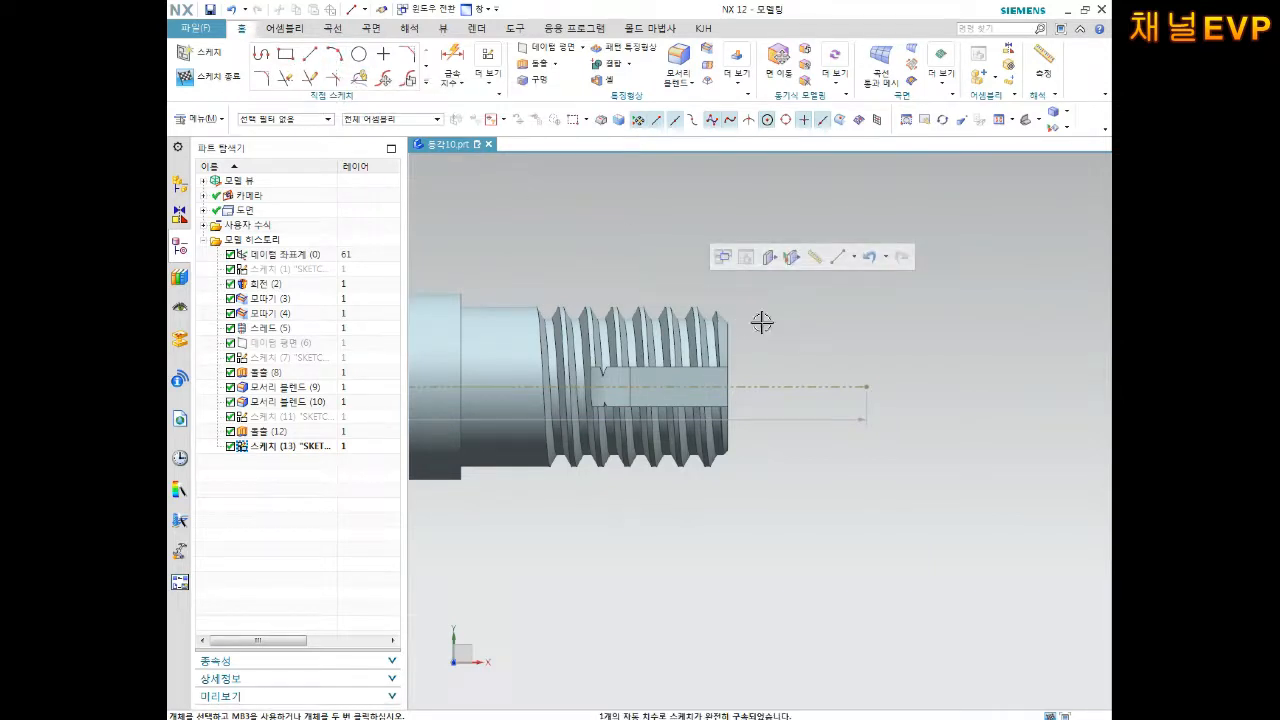
click(286, 55)
click(663, 247)
click(868, 317)
key(Escape)
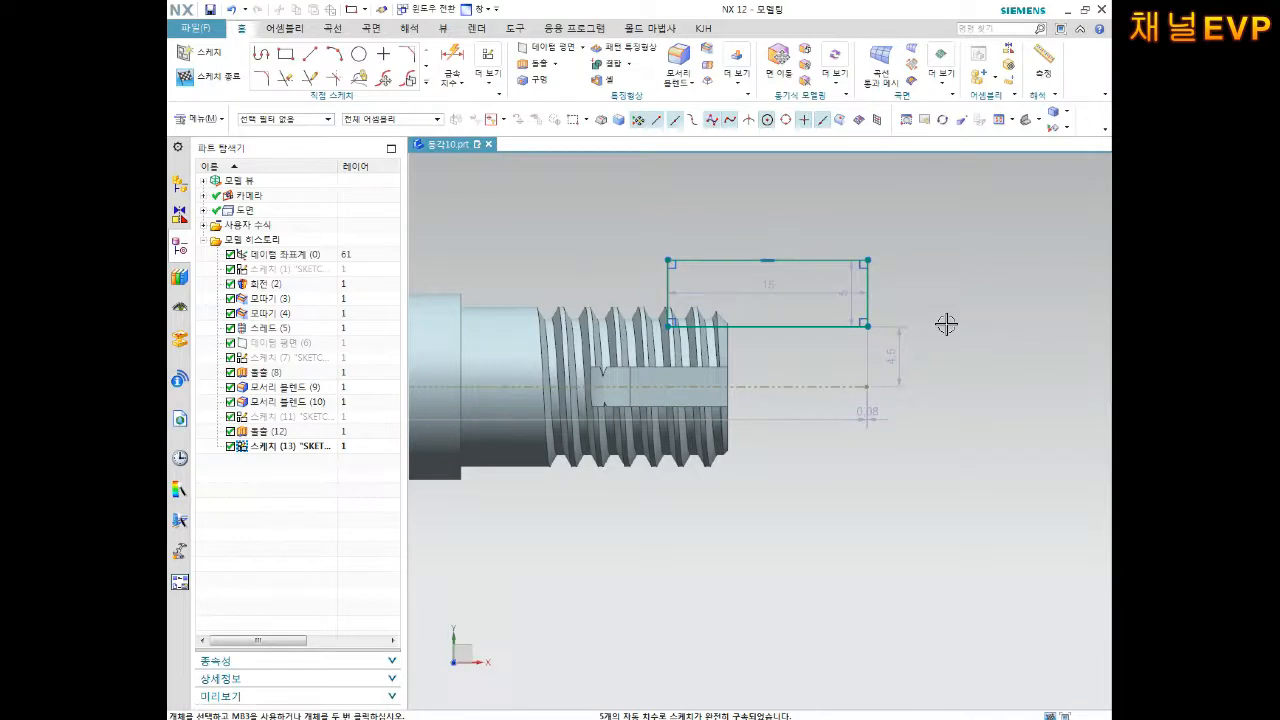
scroll(677, 358, up, 3)
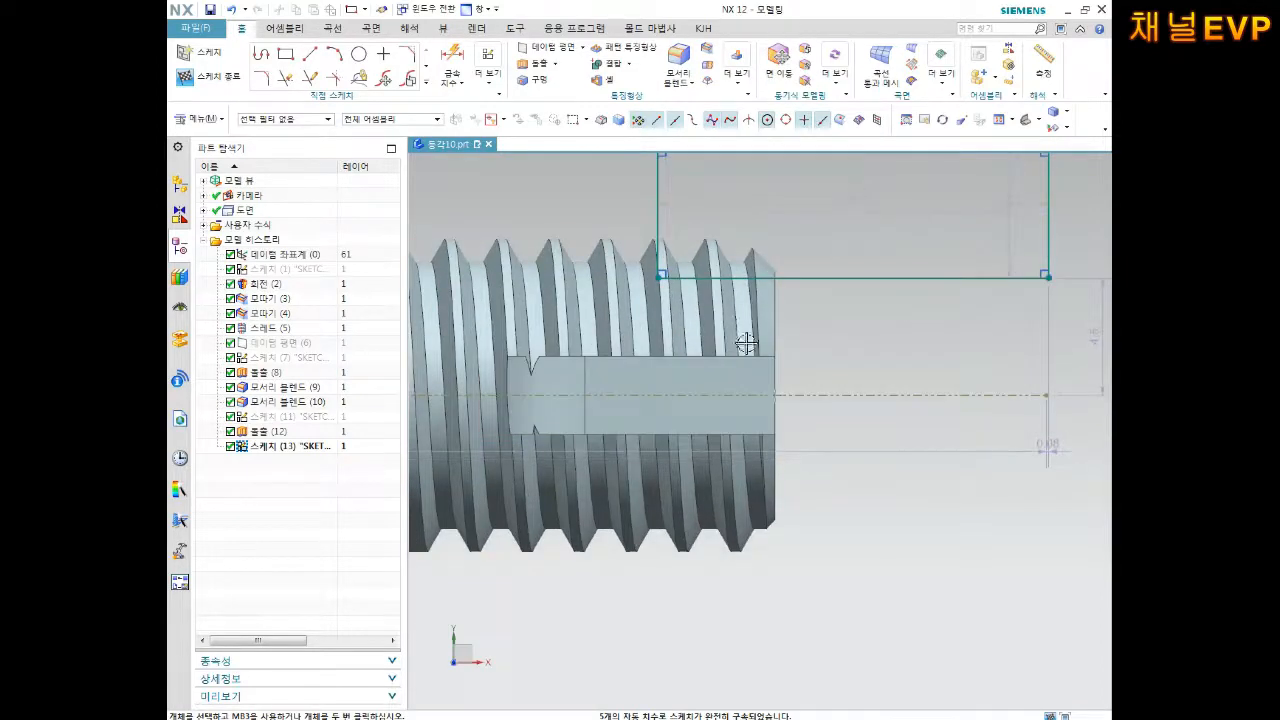
shift+middle_drag(813, 338, 803, 406)
click(383, 79)
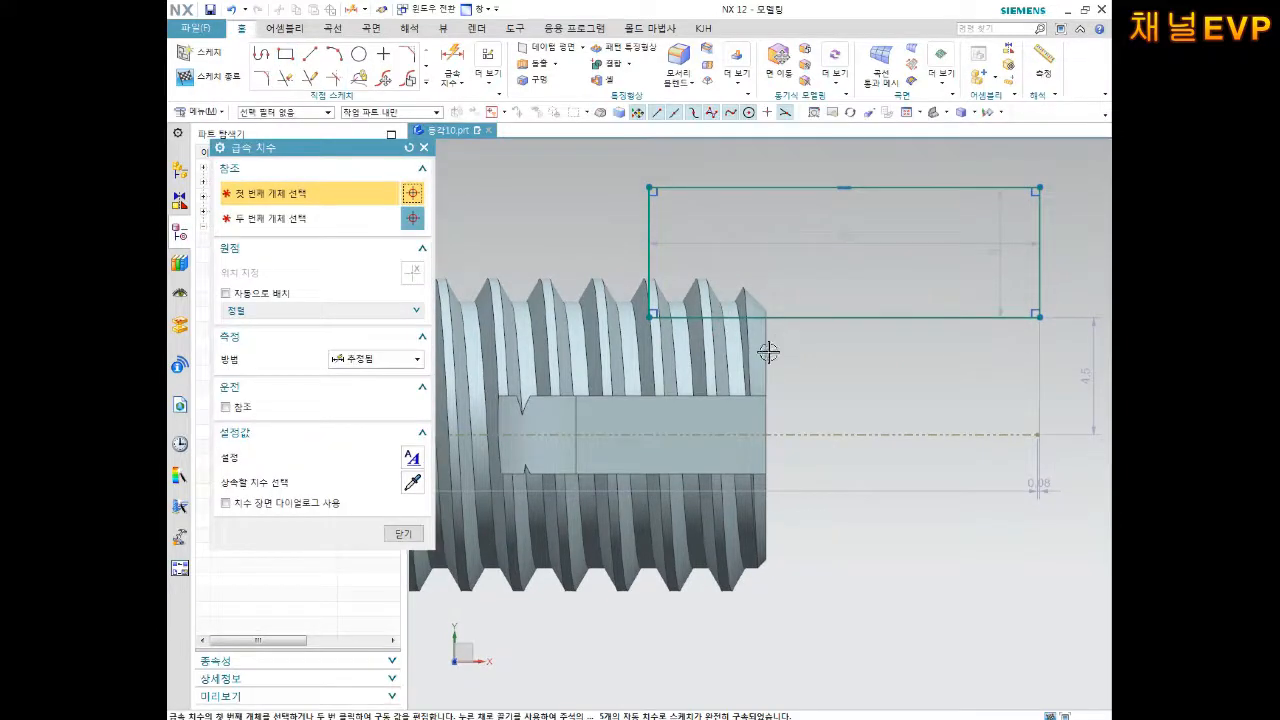
click(644, 270)
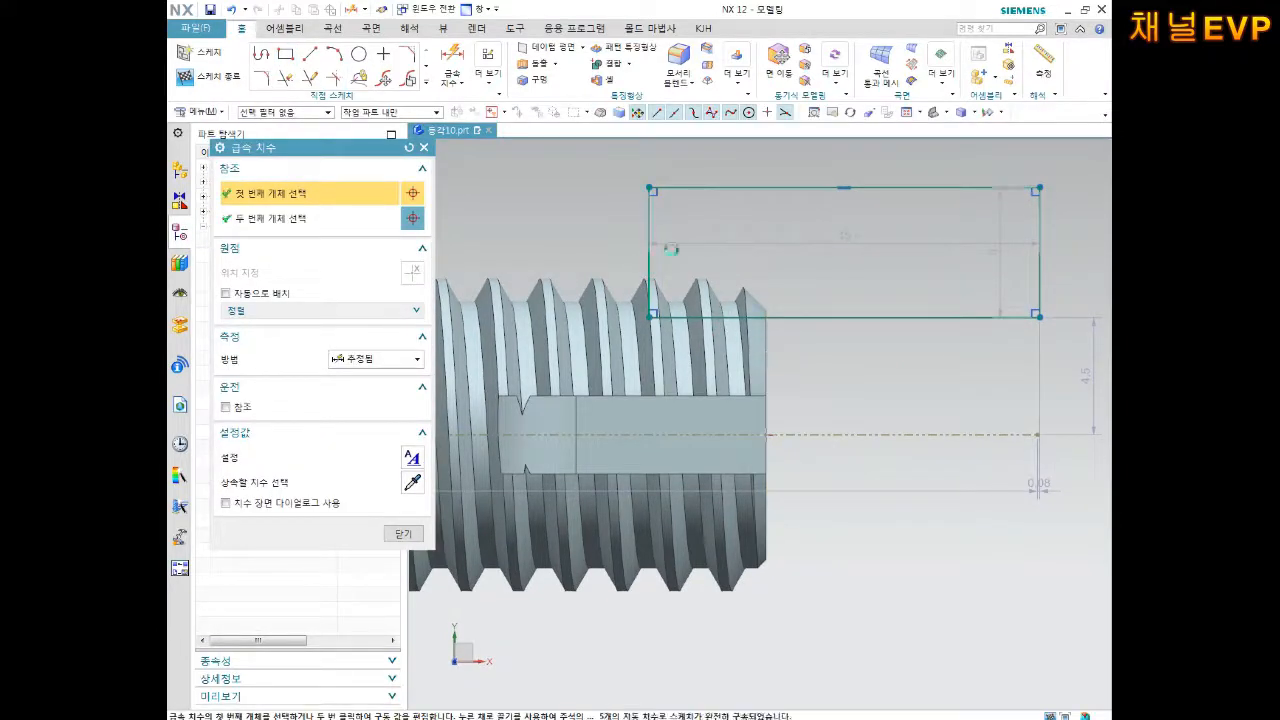
click(651, 272)
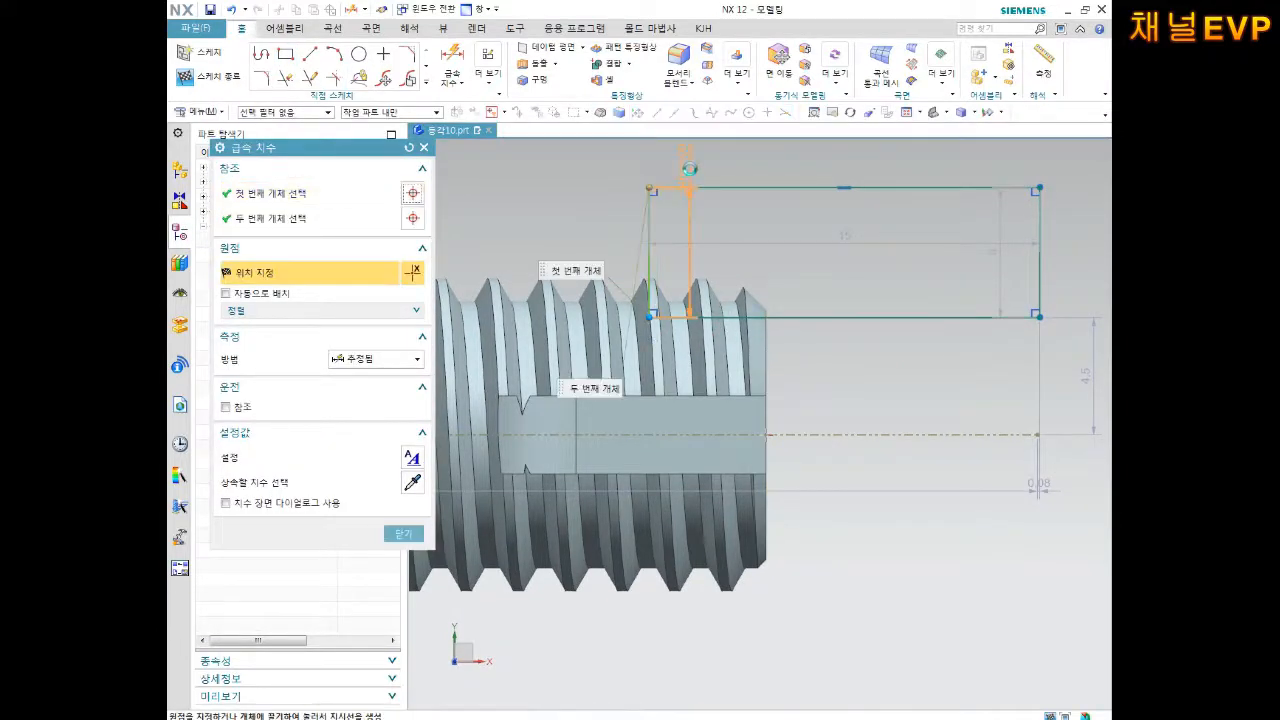
click(750, 357)
click(750, 357)
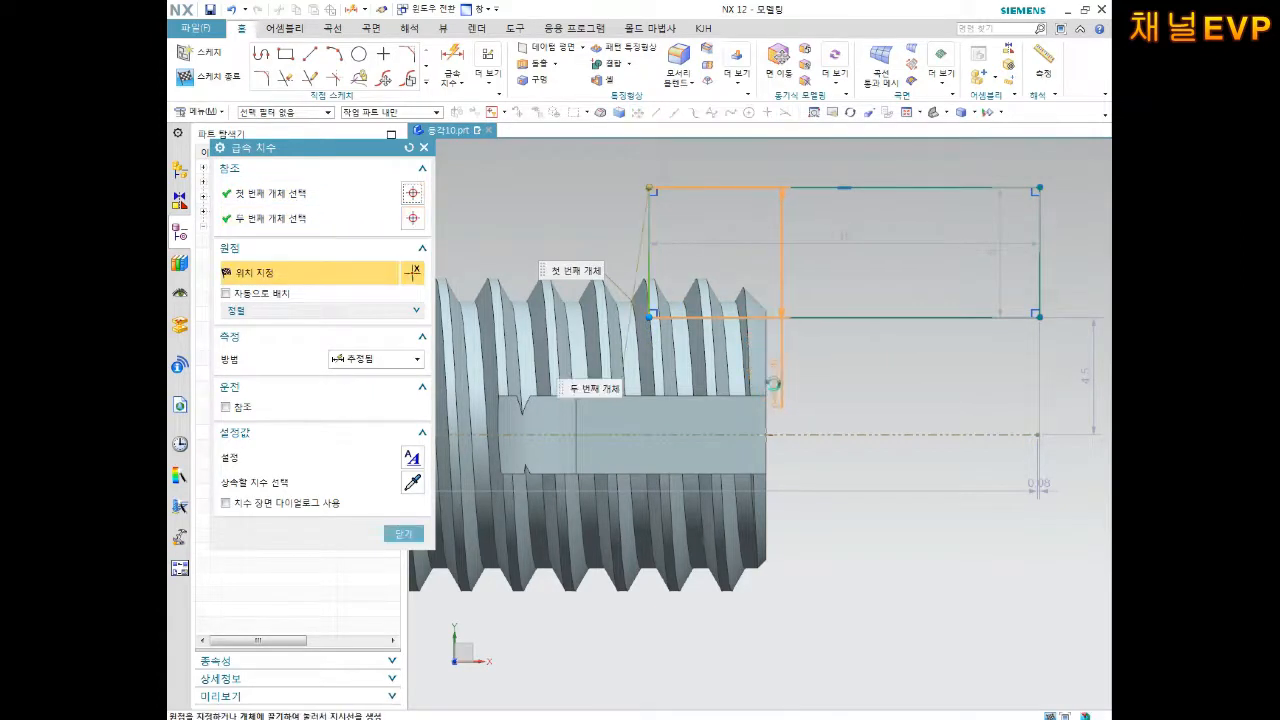
key(ctrl+q)
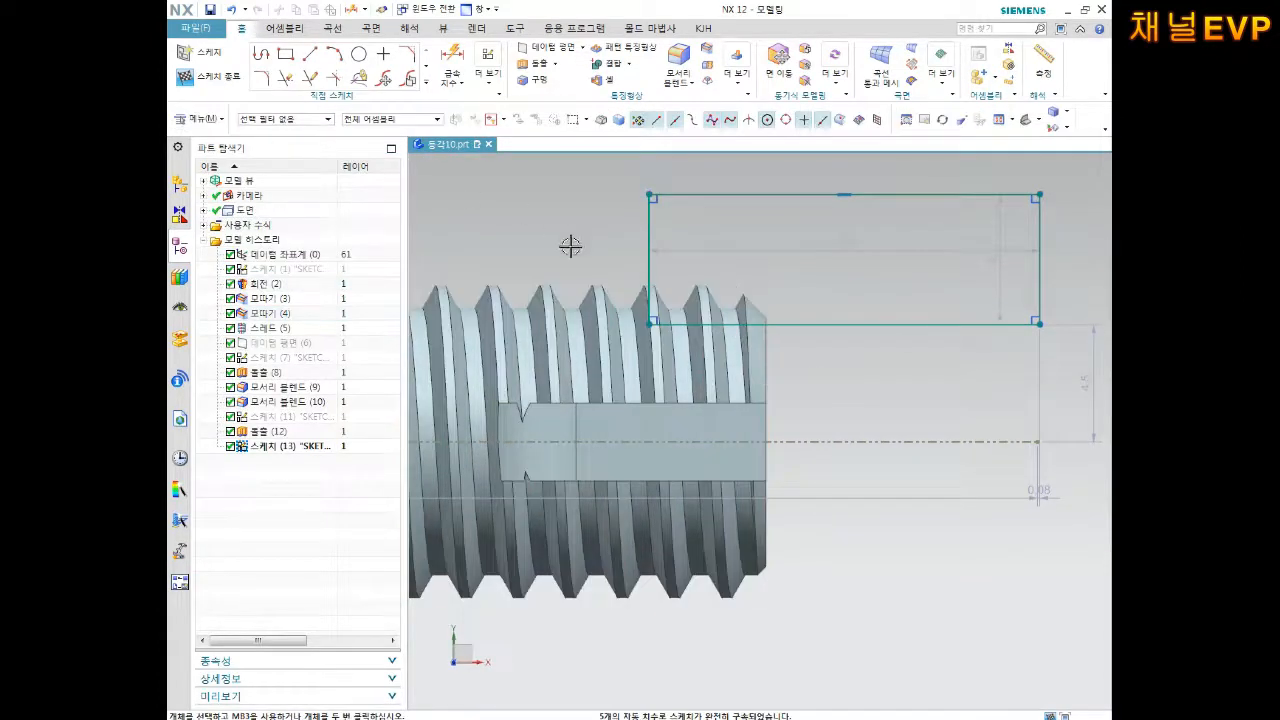
Step: Dimension the rectangle's inner vertical edge from the shaft's threaded end face at 3 mm
double_click(671, 321)
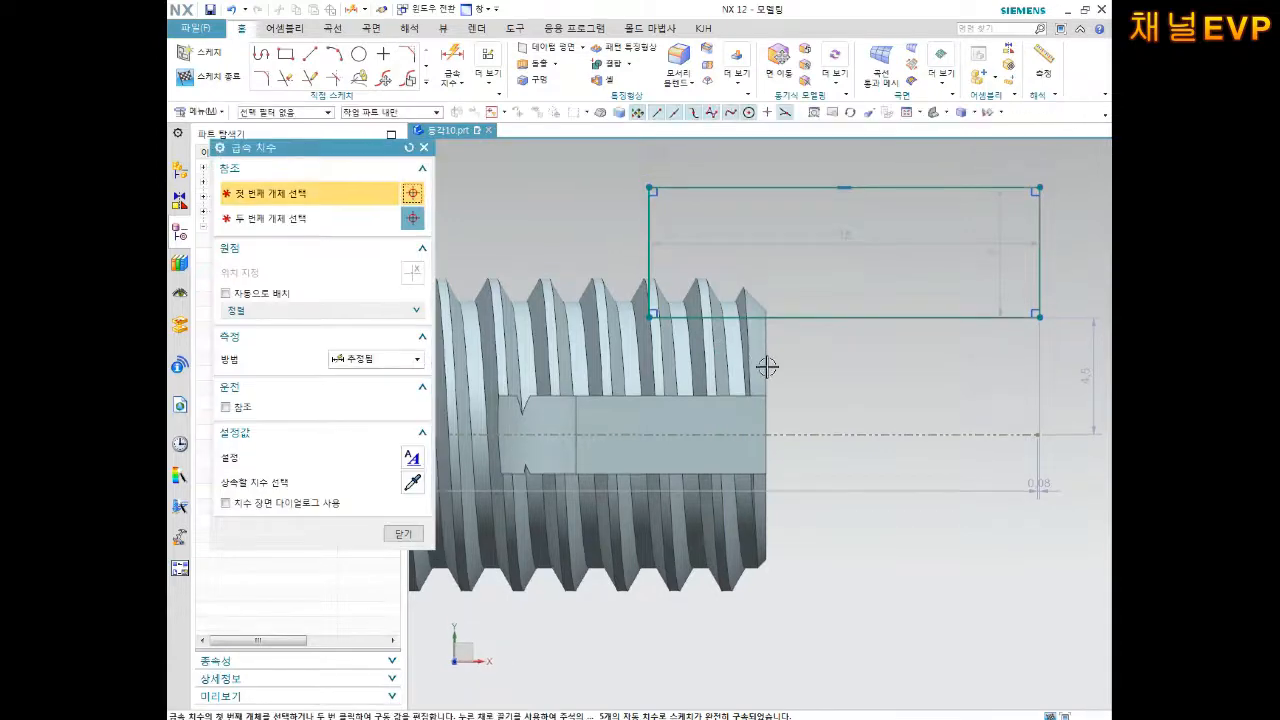
click(766, 370)
key(ctrl+q)
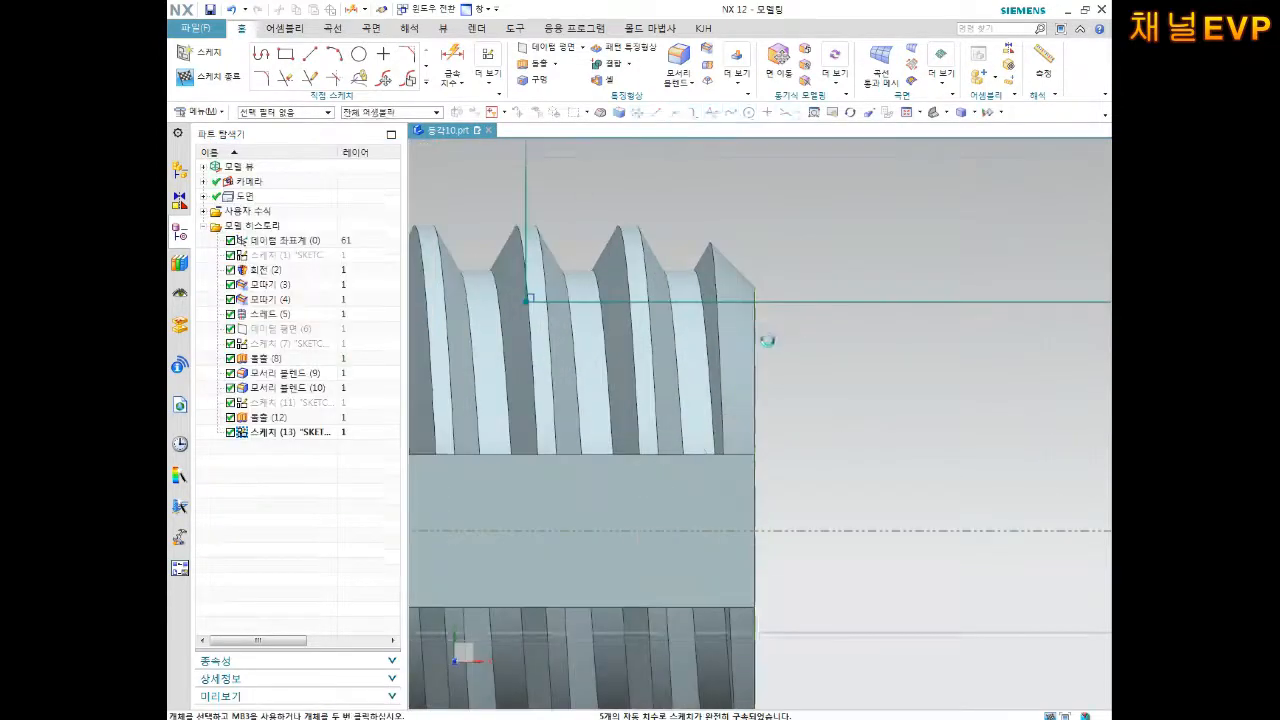
key(ctrl+z)
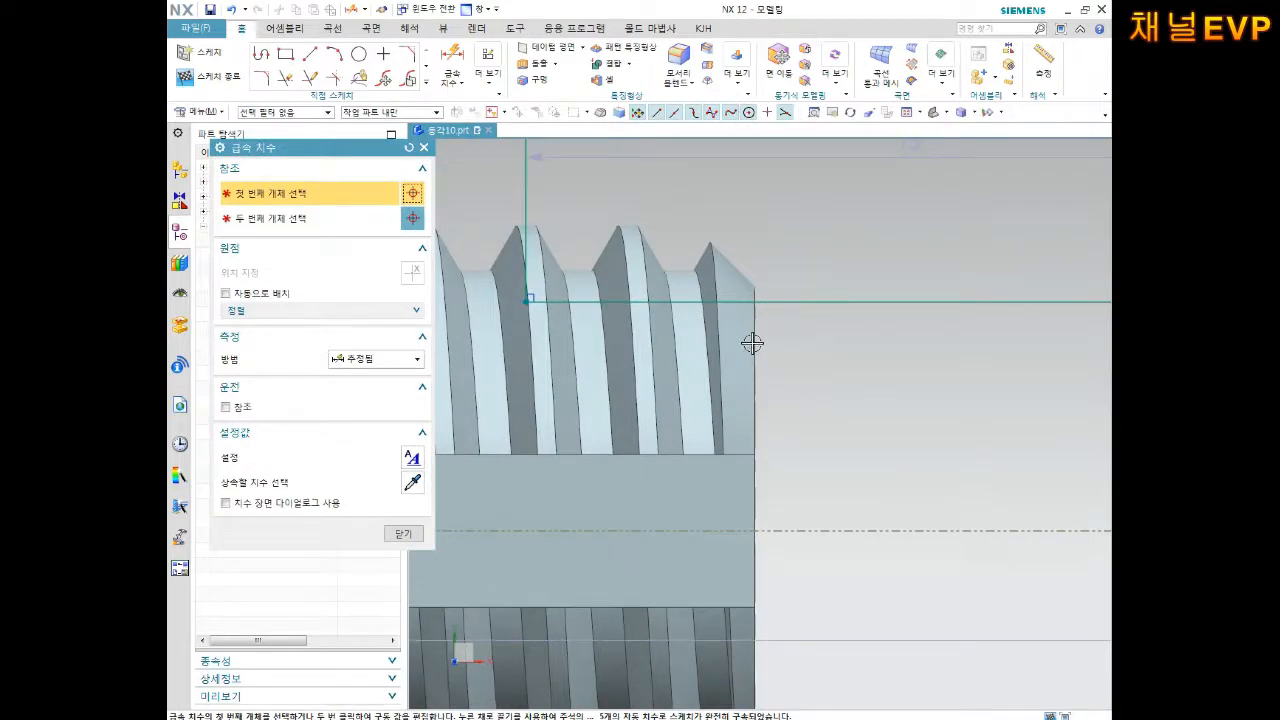
click(755, 292)
click(821, 304)
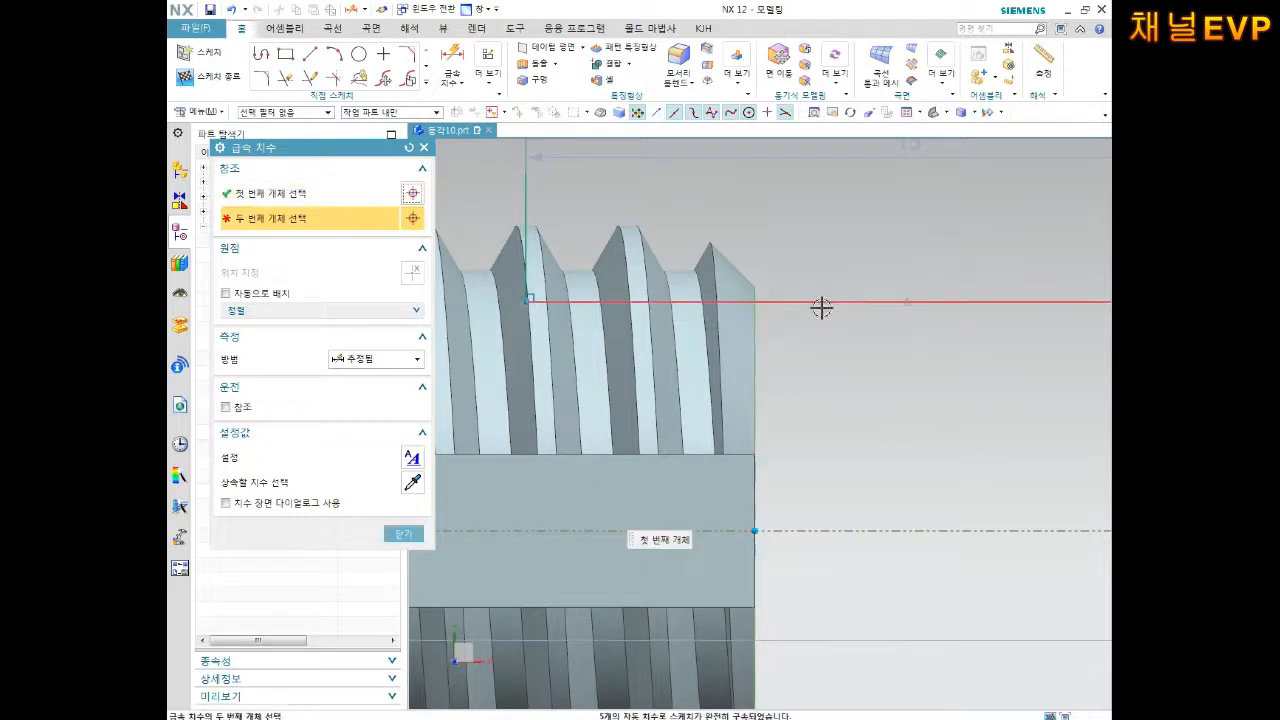
click(525, 222)
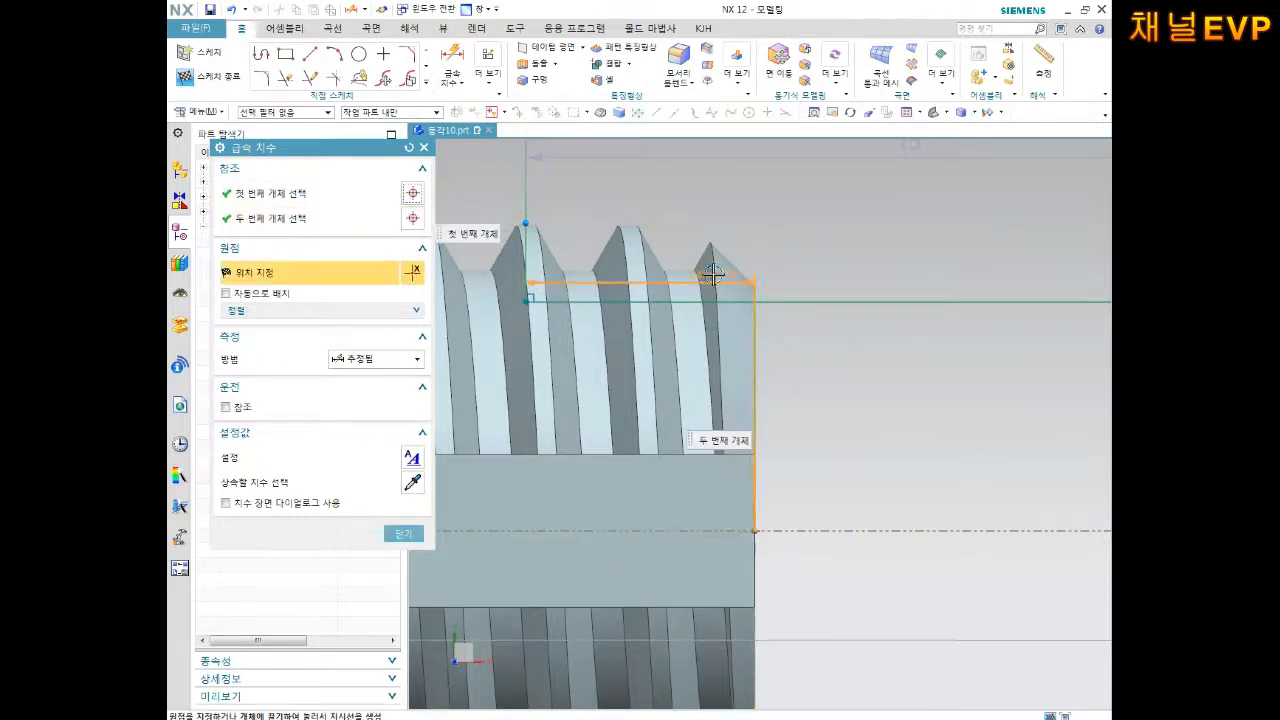
click(779, 186)
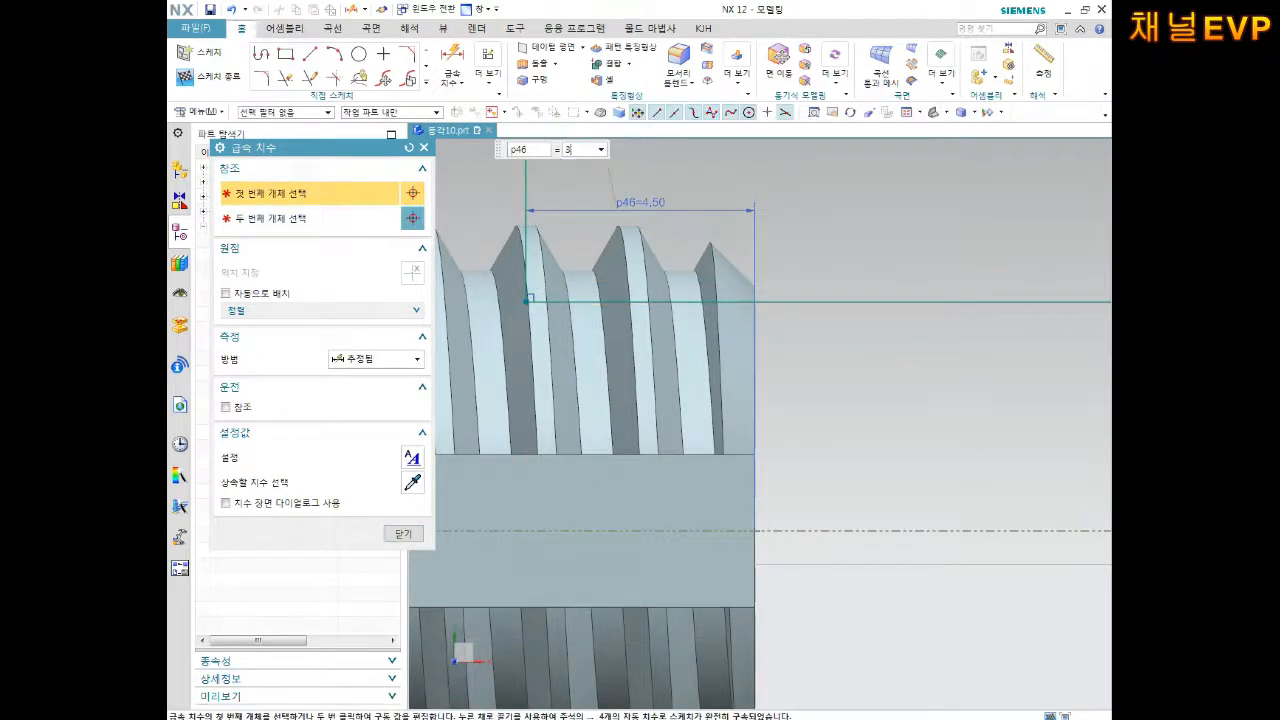
key(Return)
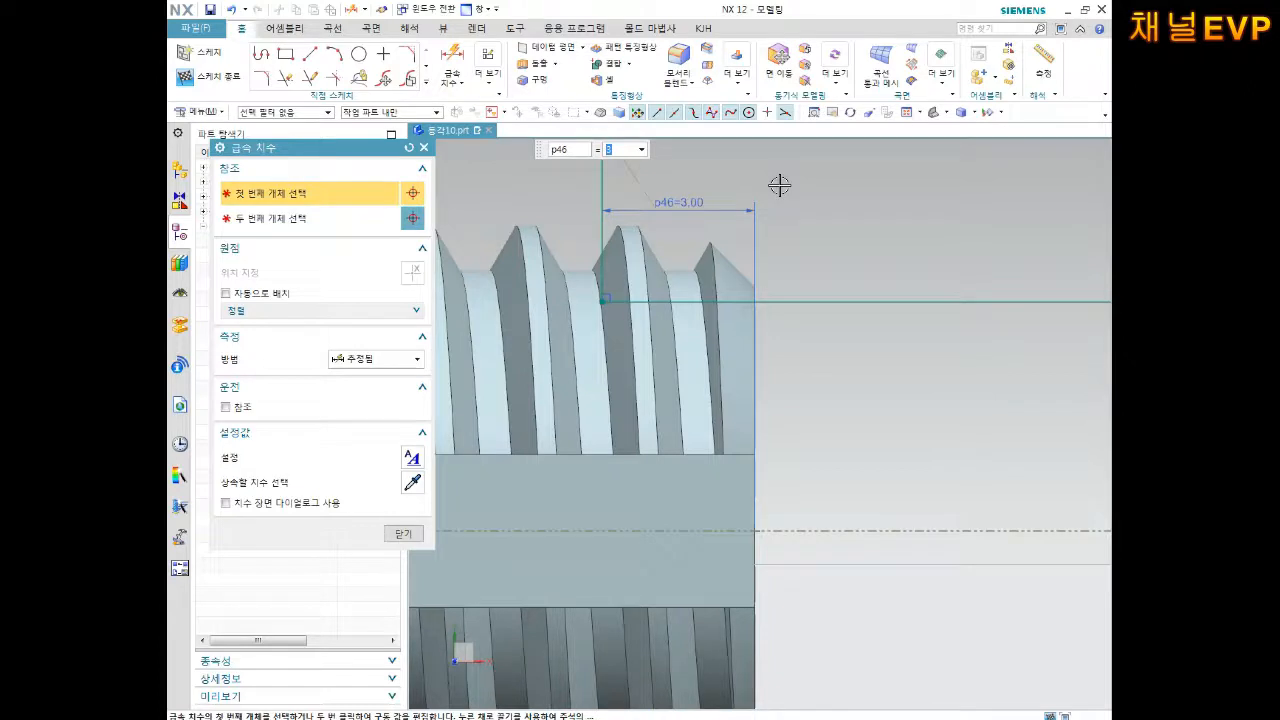
Step: Dimension the distance between the reference centerline and the rectangle's lower edge at 5.5 mm
scroll(779, 186, down, 4)
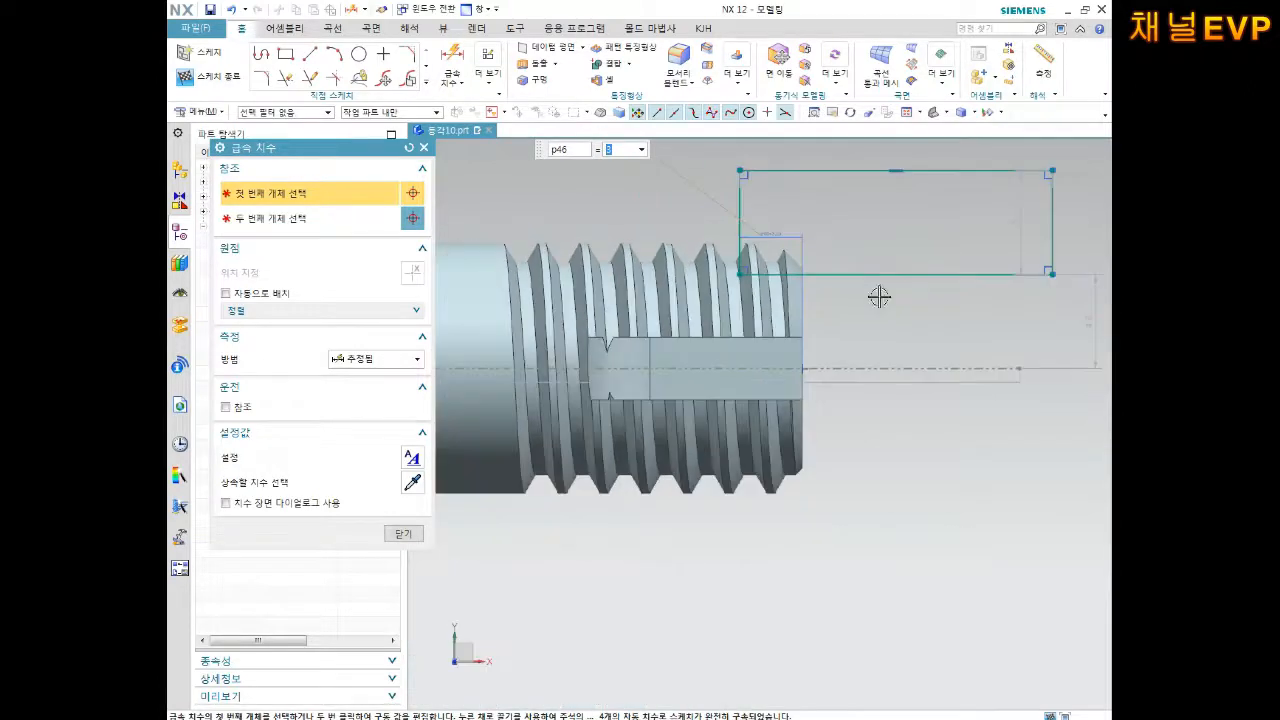
click(889, 369)
click(880, 318)
text(5.5)
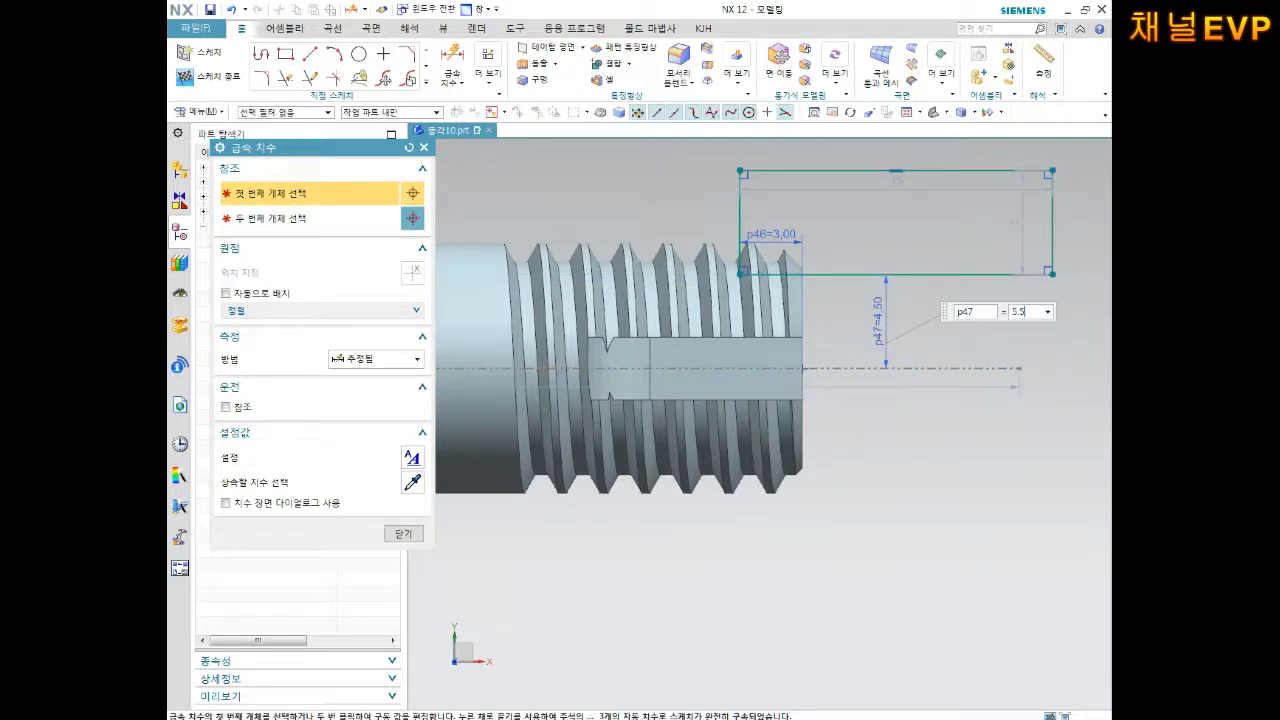
key(Return)
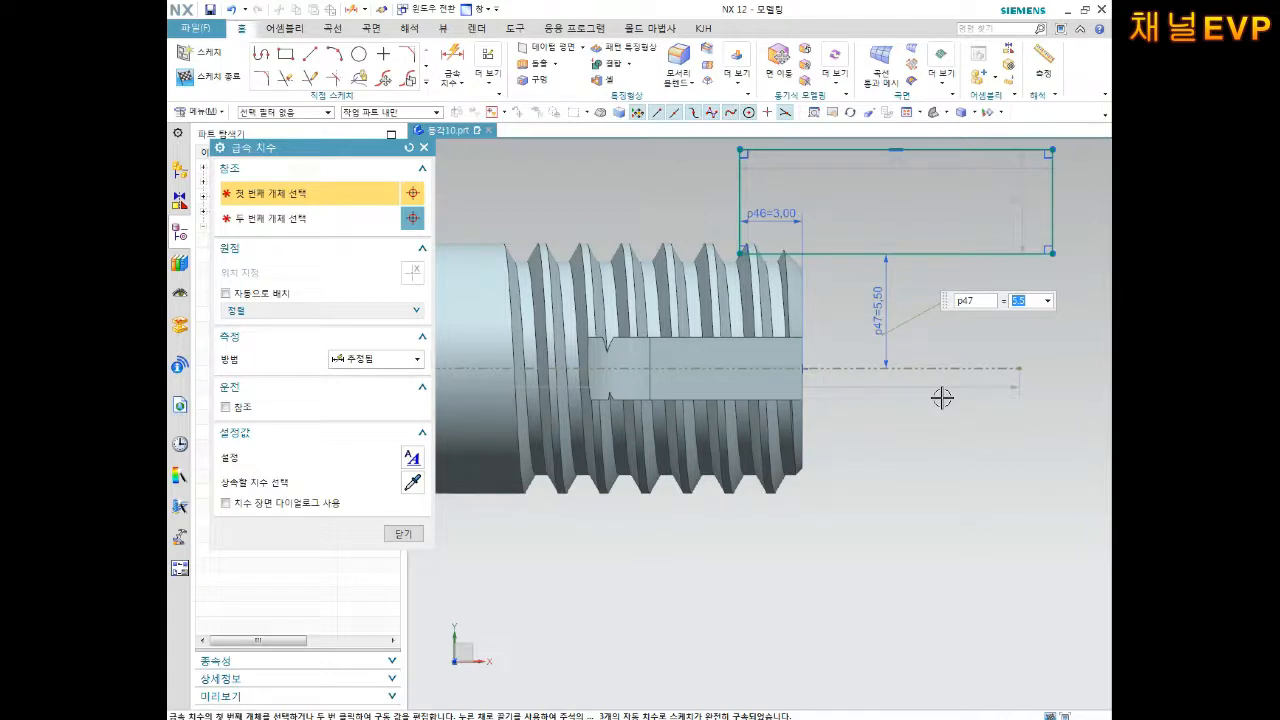
Step: Mirror the rectangle's four connected curves about the reference centerline and finish the sketch
scroll(891, 394, down, 3)
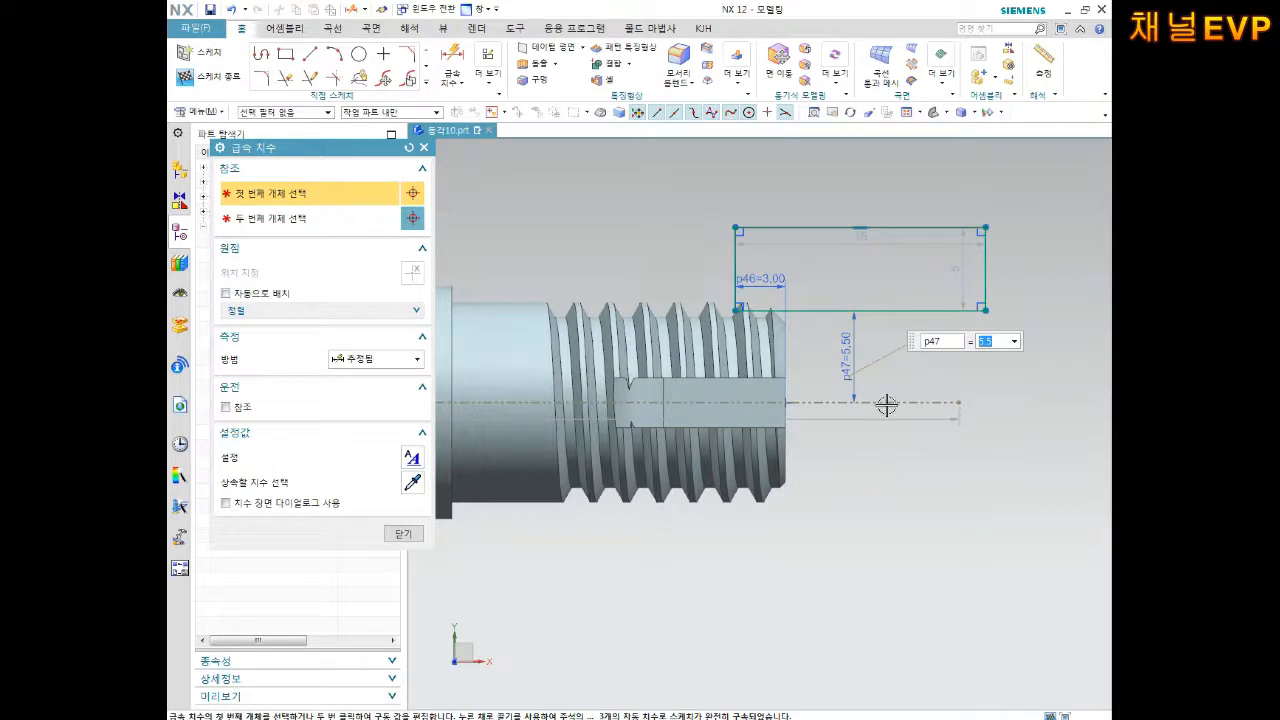
click(425, 85)
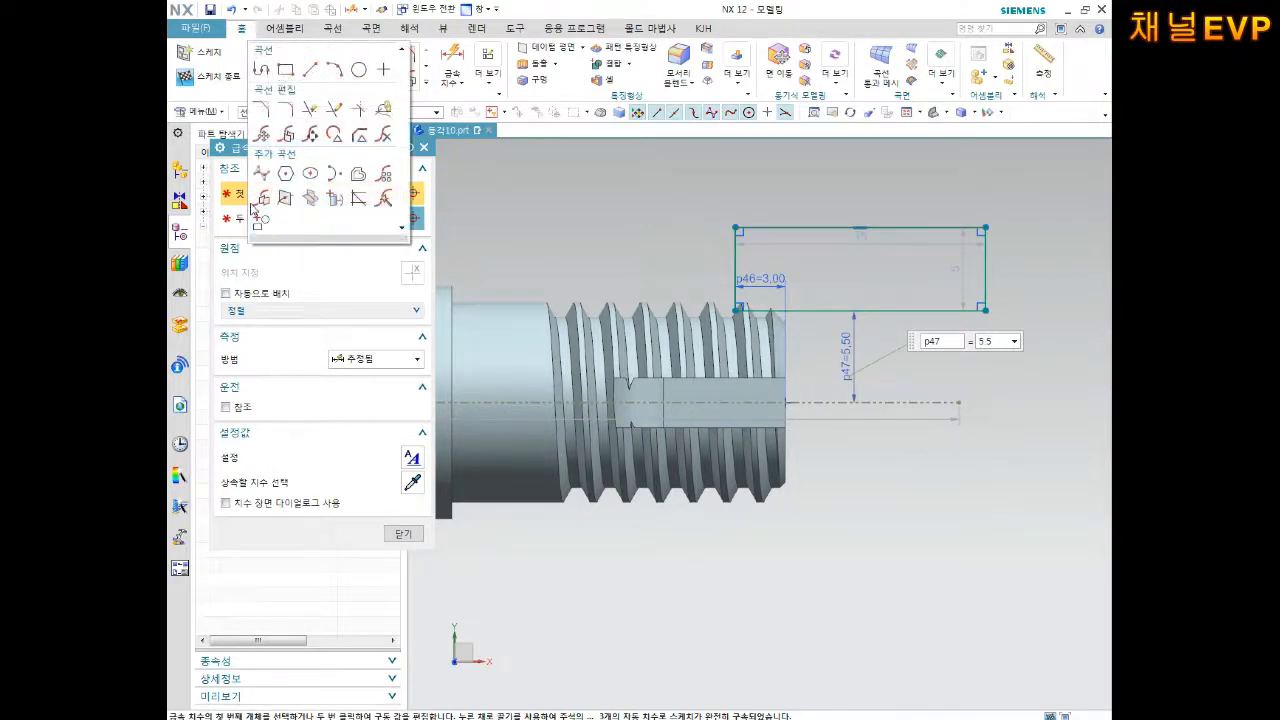
click(261, 198)
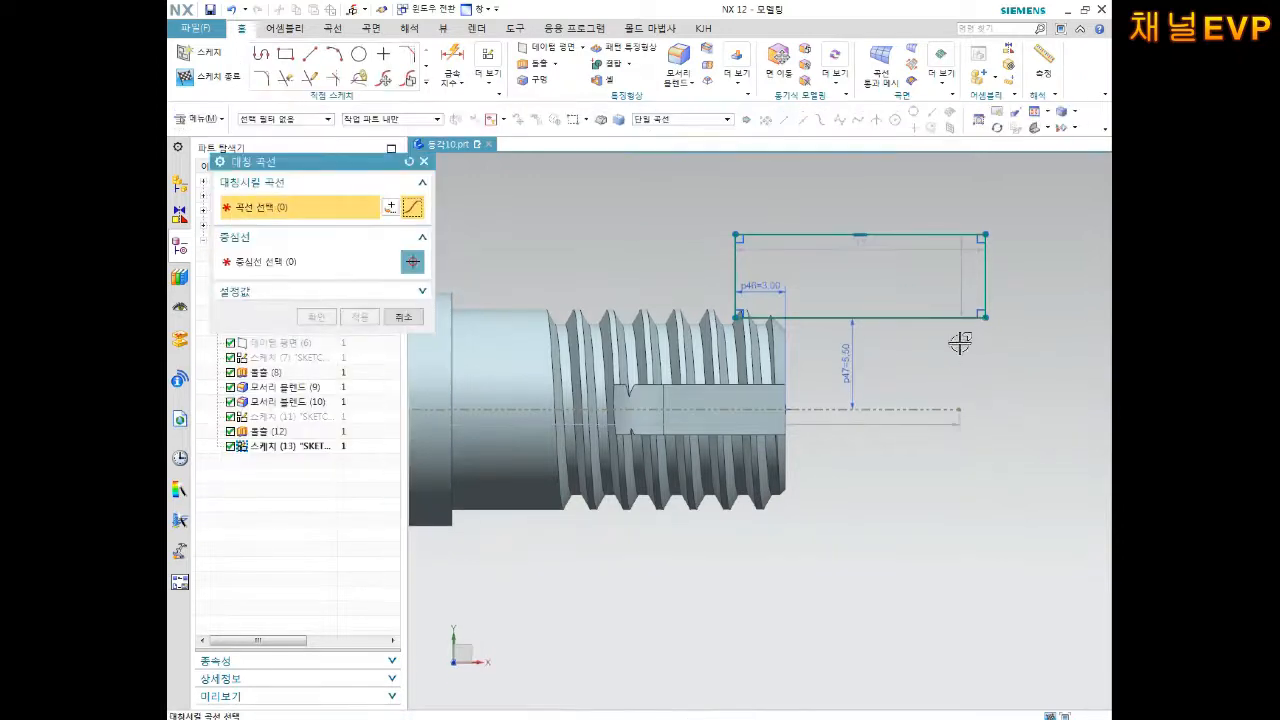
click(670, 124)
click(670, 147)
click(916, 233)
middle_click(971, 391)
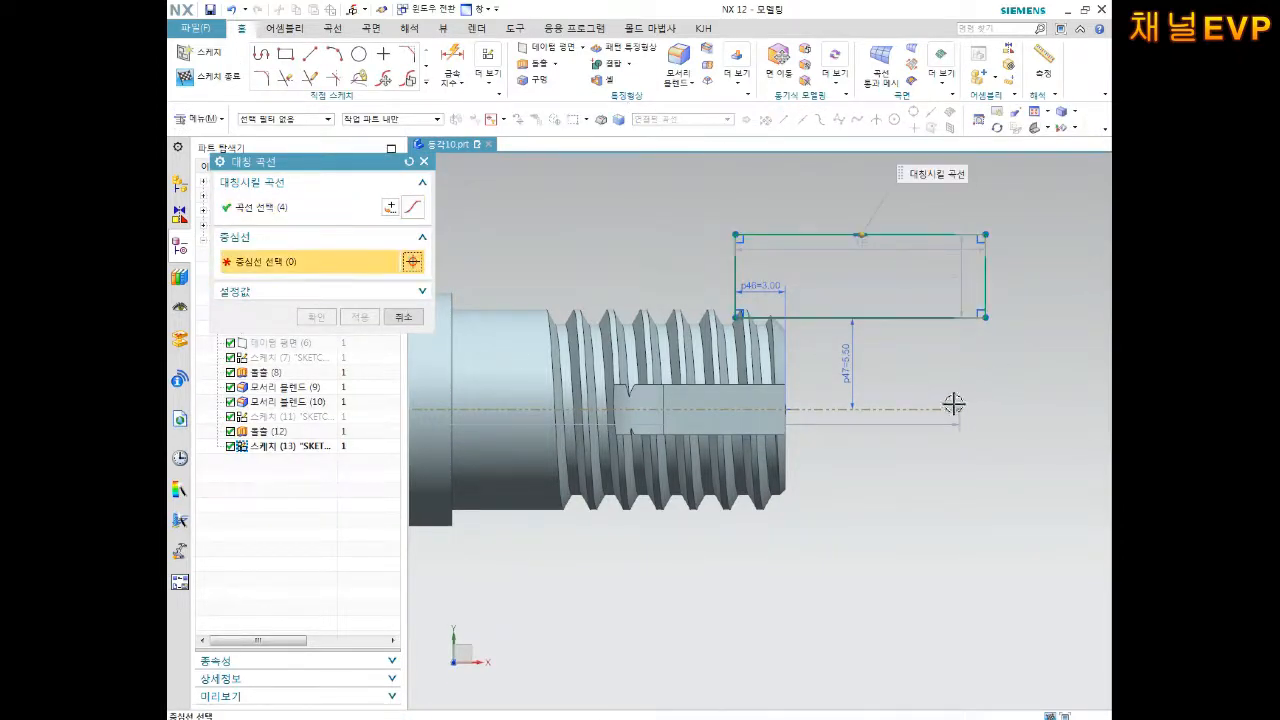
click(930, 408)
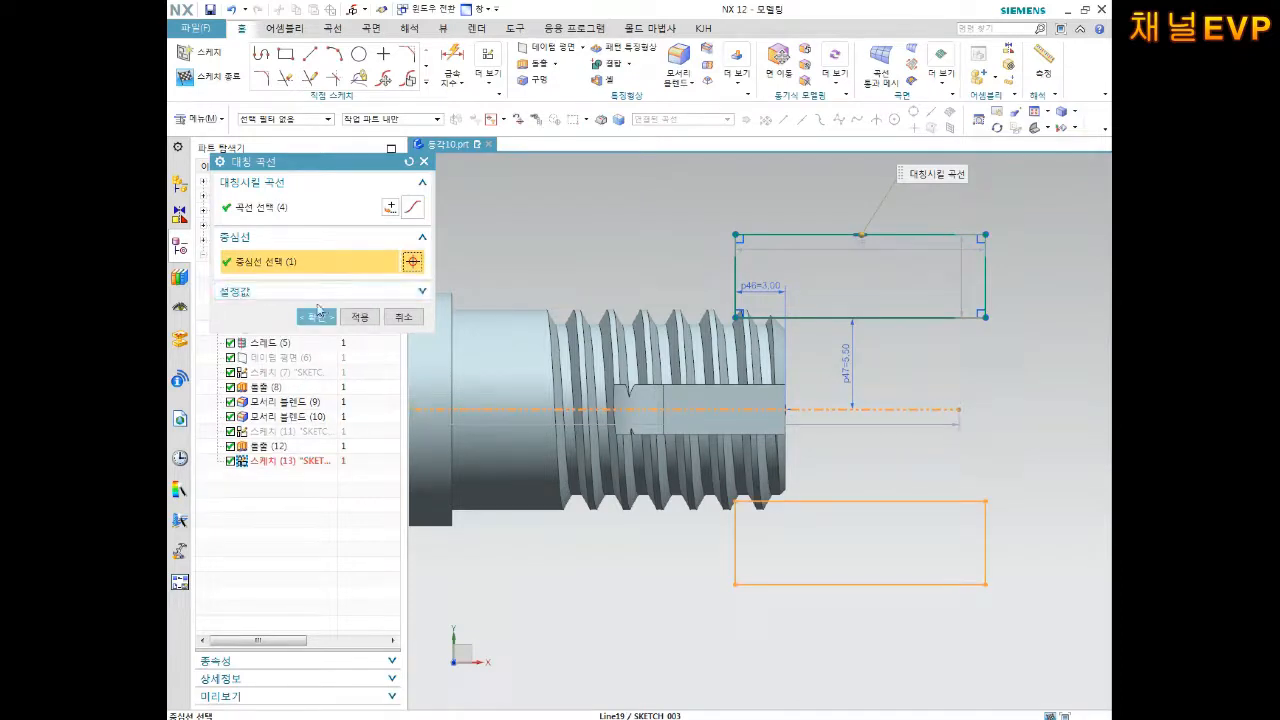
click(319, 314)
scroll(728, 397, down, 4)
mouse_move(791, 440)
middle_down()
mouse_move(815, 433)
mouse_move(783, 331)
mouse_move(737, 323)
mouse_move(732, 428)
mouse_move(745, 438)
middle_up()
click(180, 76)
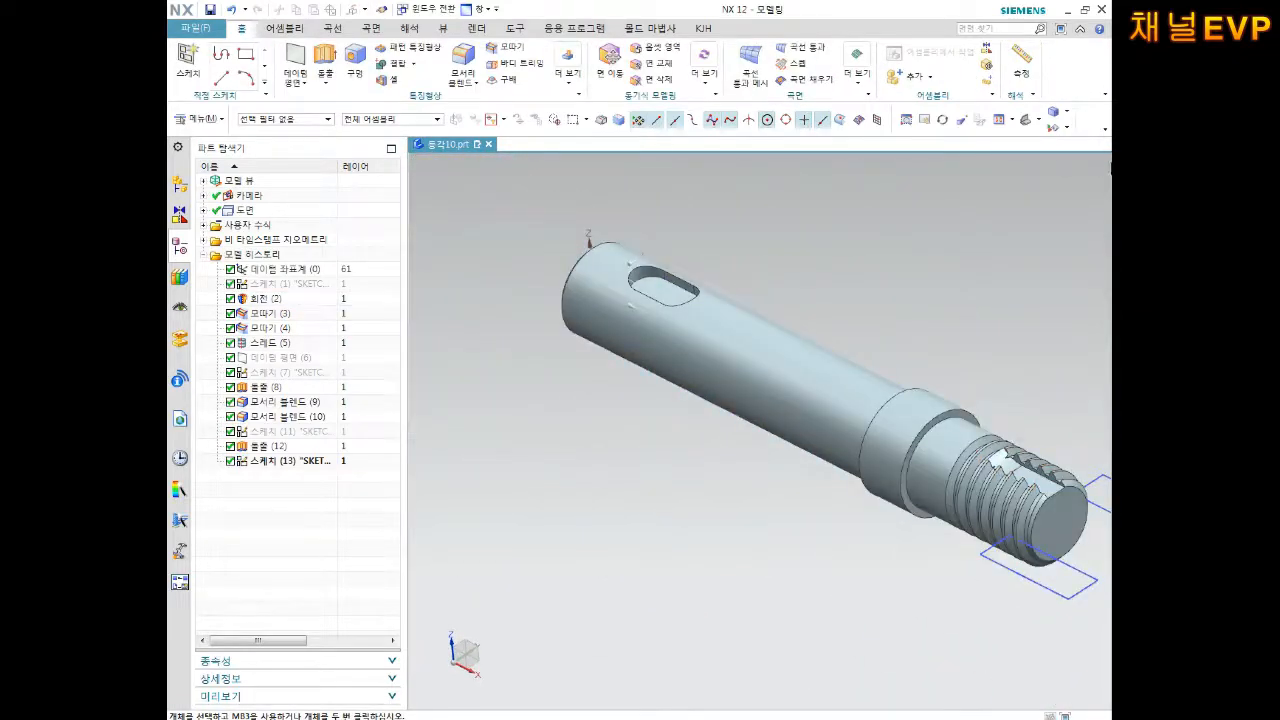
Step: Extrude both rectangles with a symmetric value of 10 mm, subtracting them from the shaft's threaded end
shift+middle_drag(1011, 293, 833, 223)
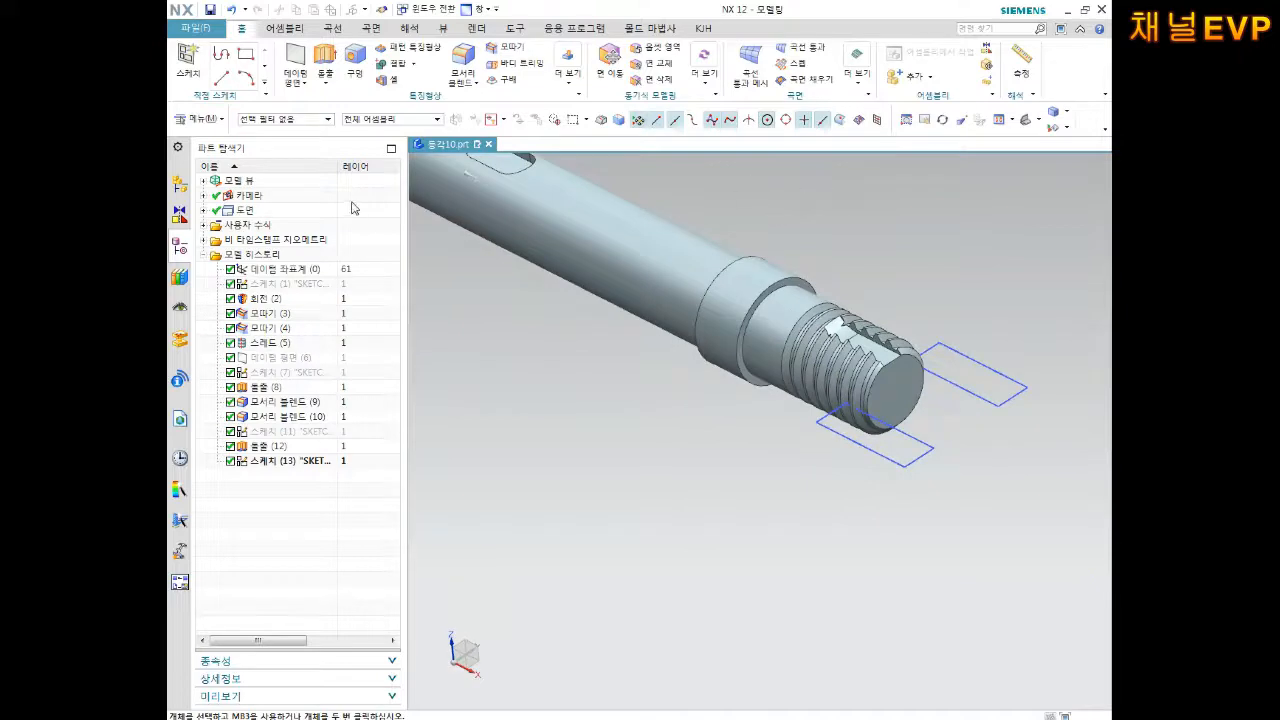
click(324, 60)
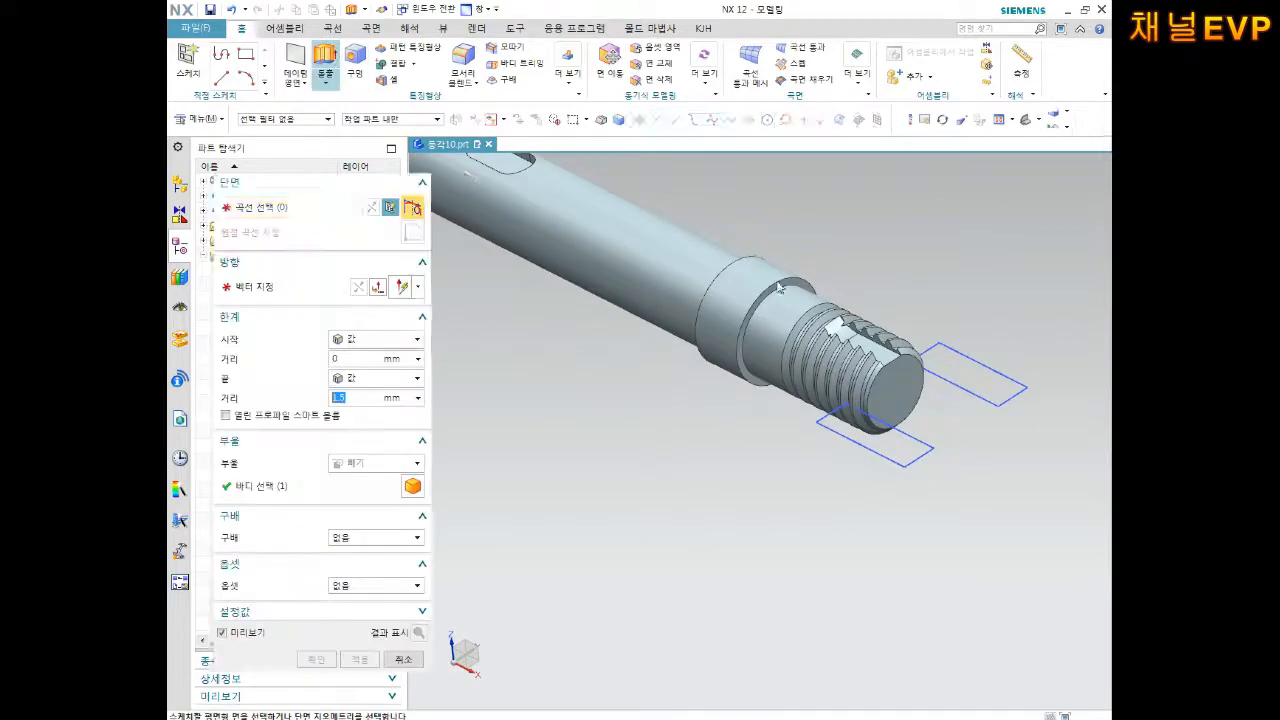
click(912, 440)
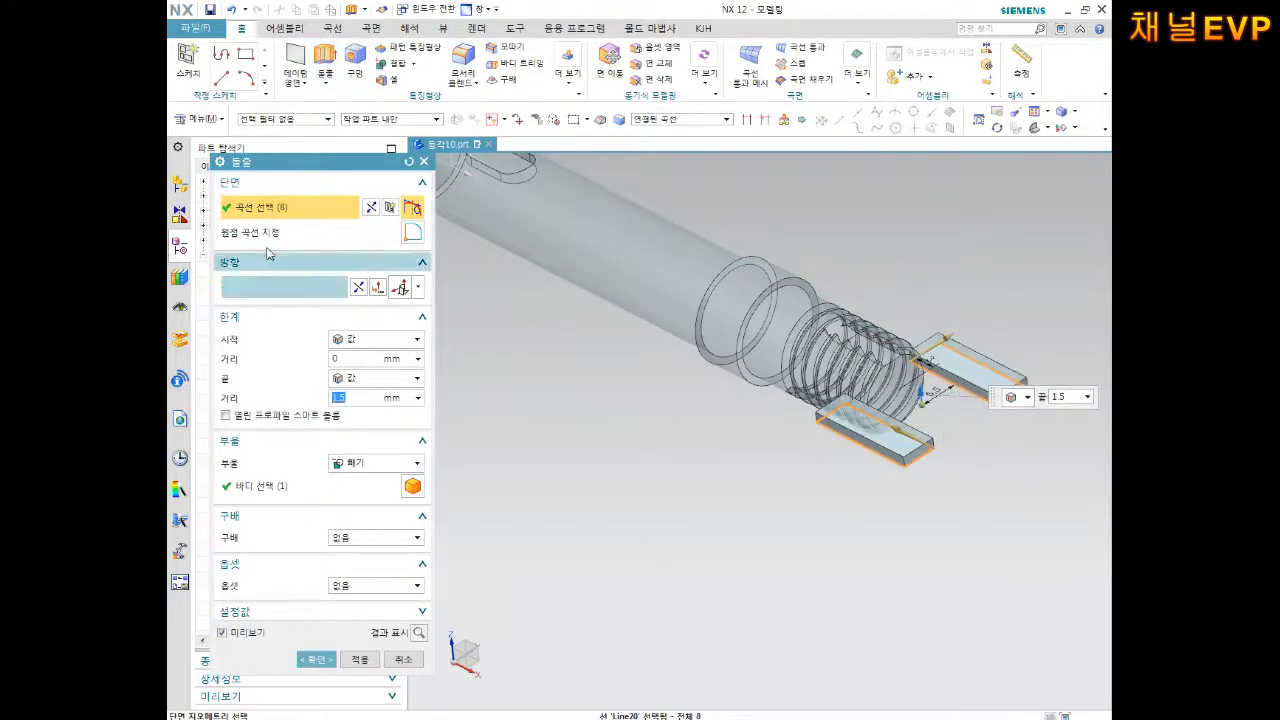
click(365, 340)
click(360, 372)
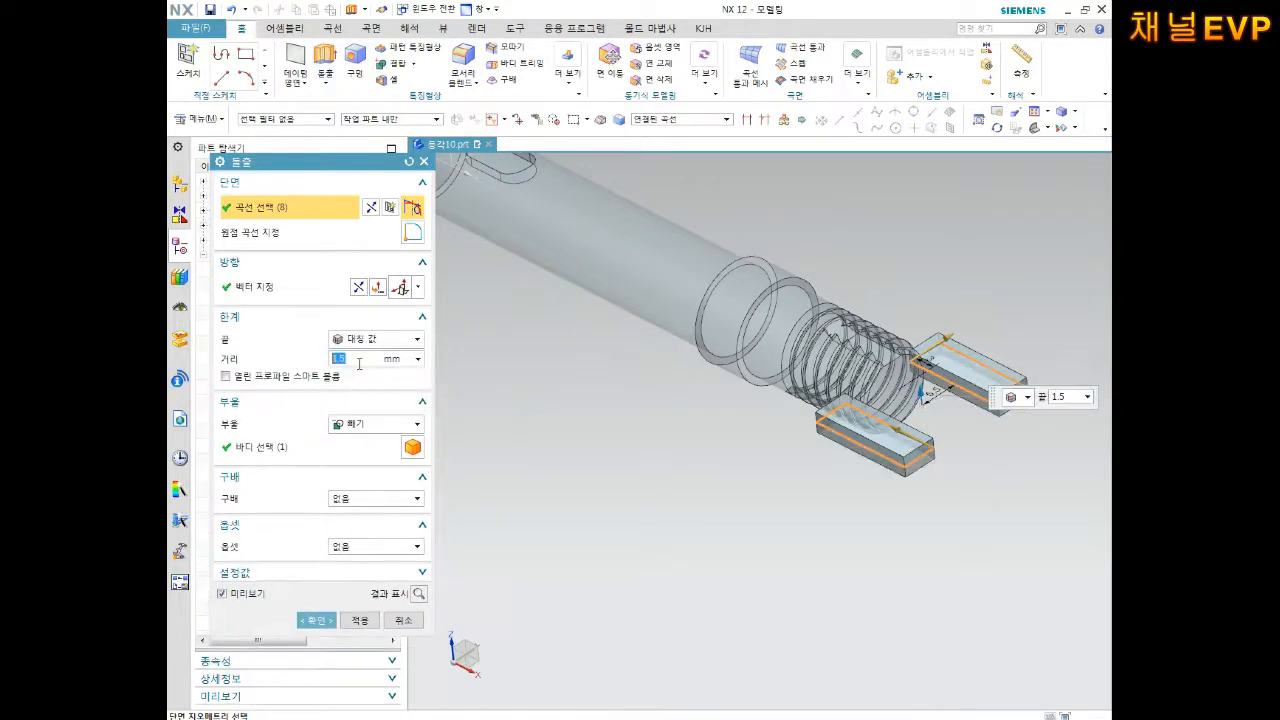
text(0)
key(Return)
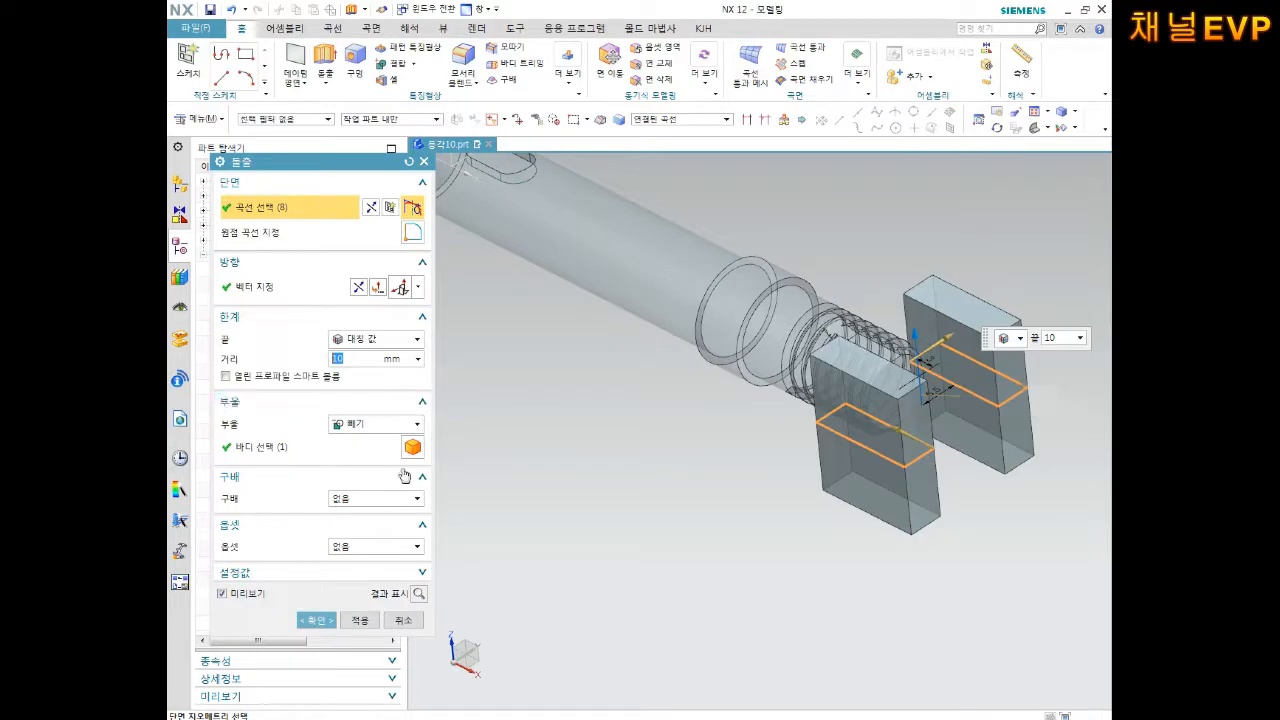
click(315, 620)
Step: Reopen the sketch with the two mirrored rectangles for editing
middle_drag(788, 496, 850, 425)
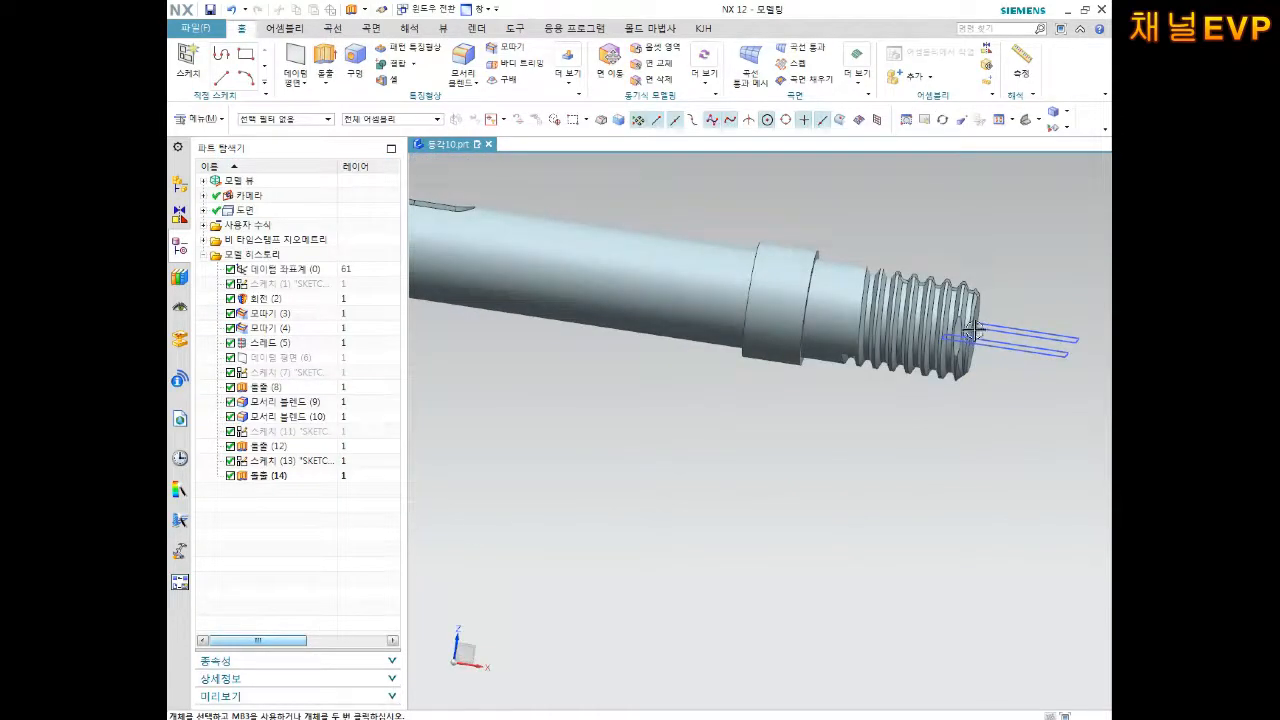
scroll(974, 337, up, 5)
mouse_move(974, 338)
middle_down()
mouse_move(958, 343)
mouse_move(991, 286)
mouse_move(932, 418)
mouse_move(981, 389)
middle_up()
right_click(302, 469)
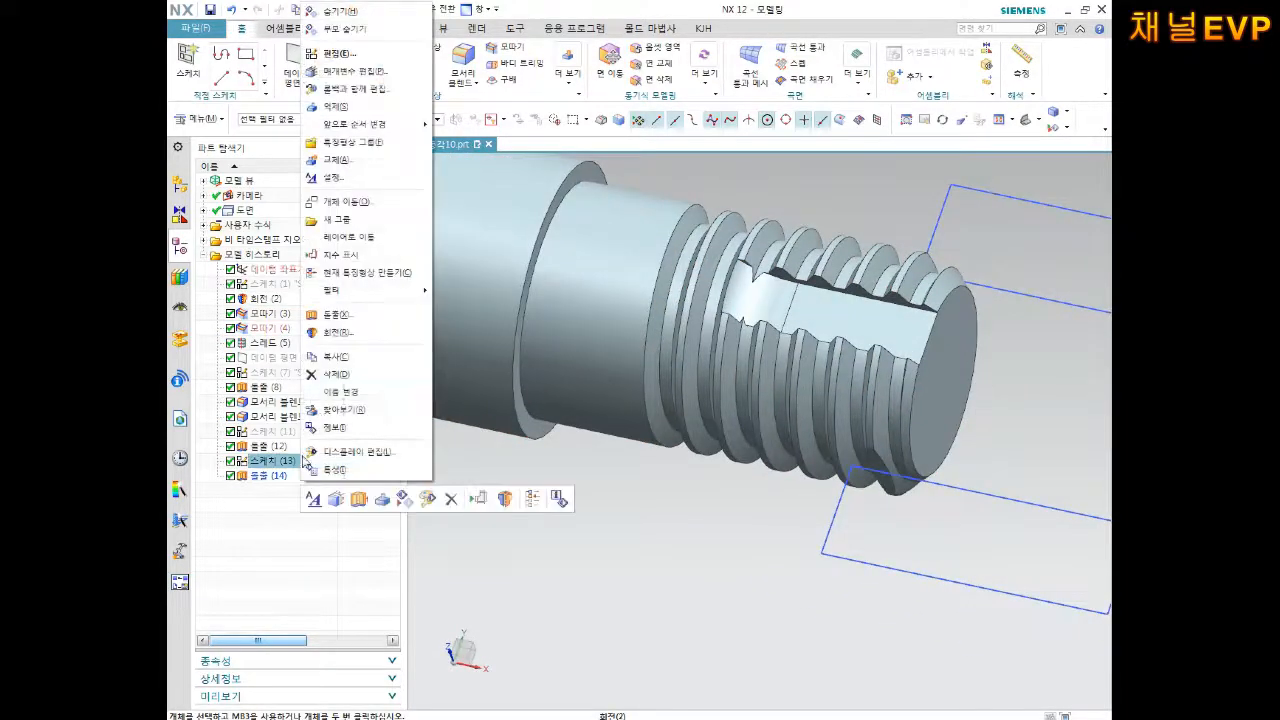
click(355, 58)
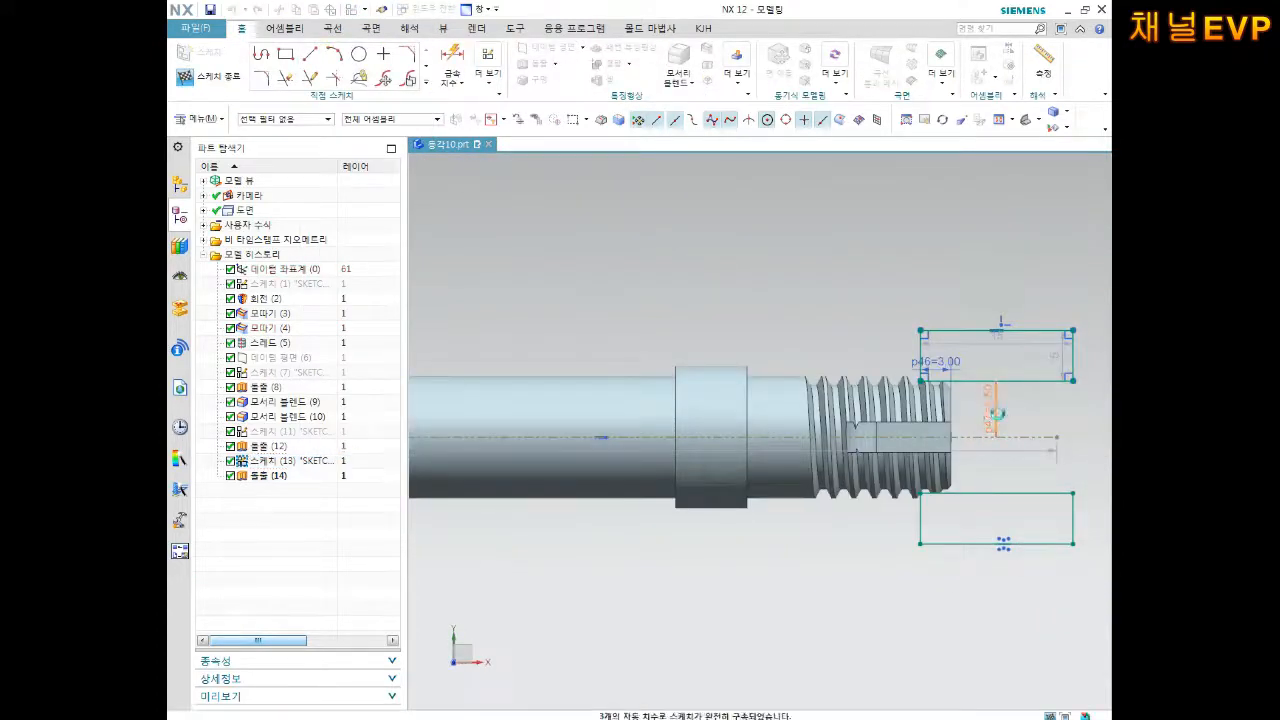
Step: Set the distance from the reference centerline to the upper rectangle's lower edge to 5 mm and finish the sketch
double_click(996, 412)
text(5)
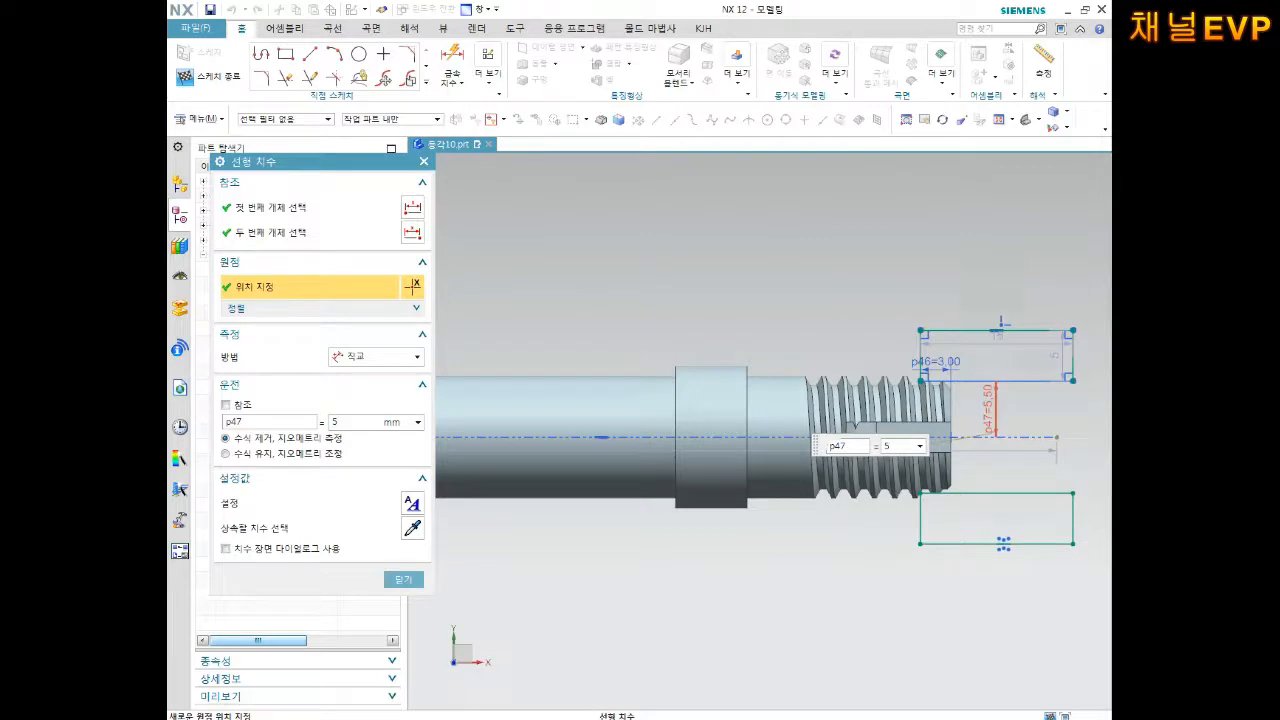
key(Return)
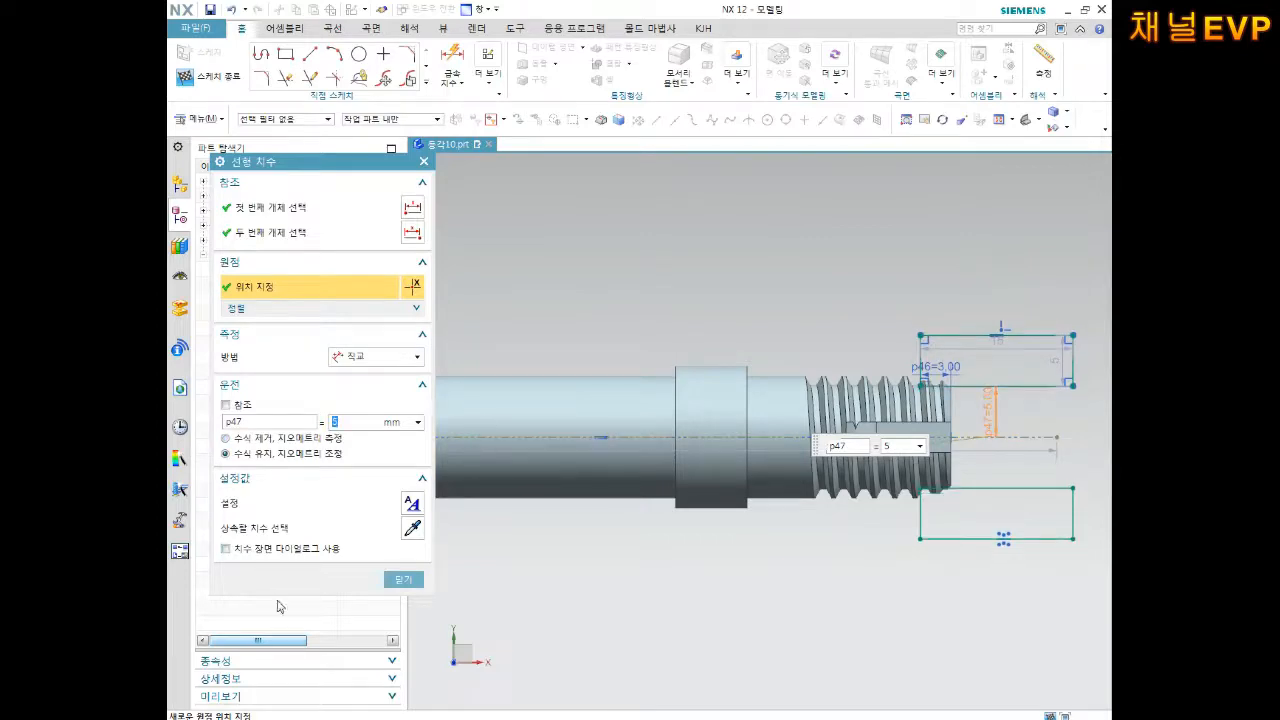
click(403, 580)
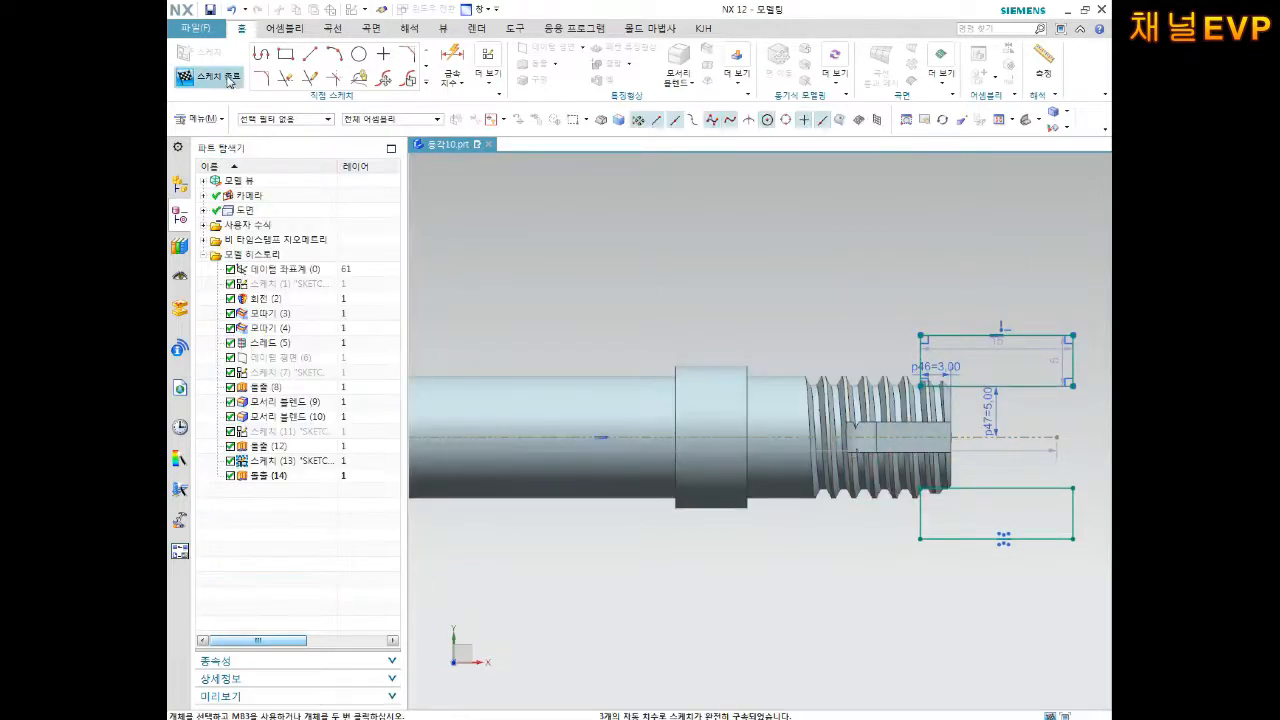
click(226, 79)
Step: Hide the sketch containing the two mirrored rectangles at the shaft's threaded tip
mouse_move(963, 380)
middle_down()
mouse_move(988, 381)
mouse_move(1020, 309)
mouse_move(988, 362)
mouse_move(940, 402)
mouse_move(922, 400)
mouse_move(975, 372)
middle_up()
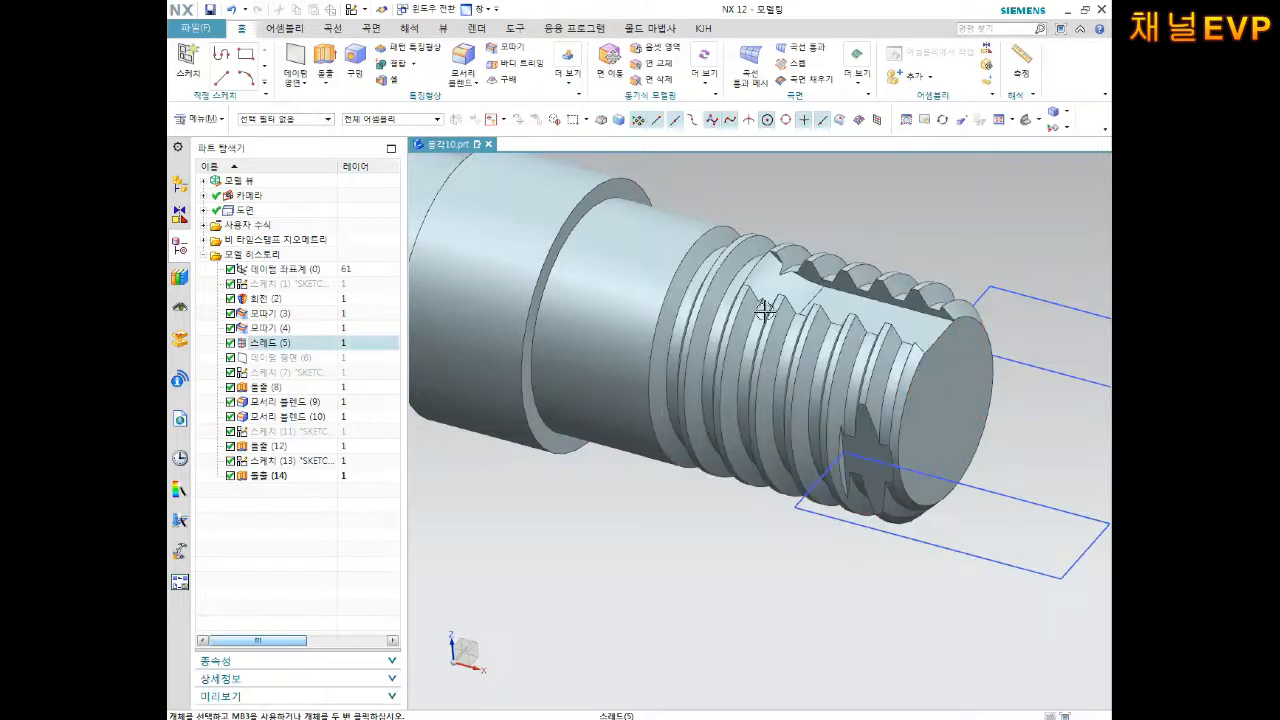
scroll(857, 416, down, 2)
mouse_move(855, 416)
middle_down()
mouse_move(844, 408)
mouse_move(865, 403)
middle_up()
click(882, 403)
click(942, 381)
scroll(942, 381, down, 3)
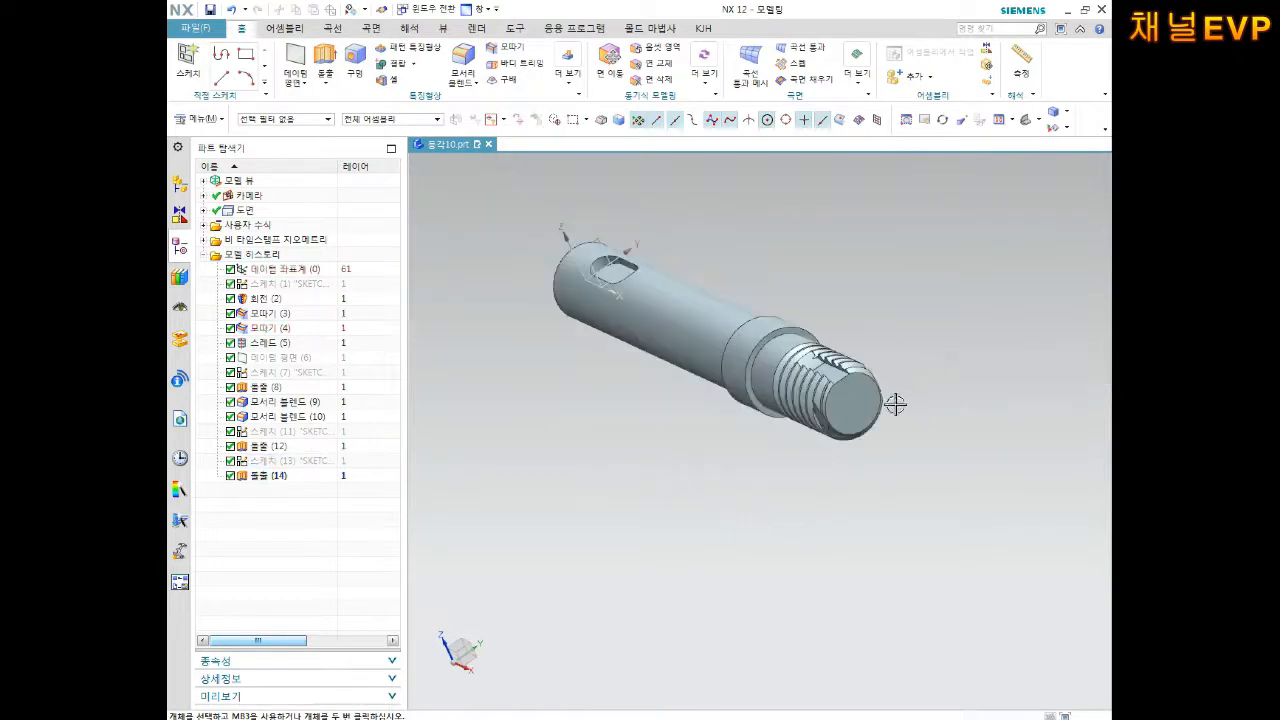
Step: Change the shaft body's display color to Cornflower (ID 103)
shift+middle_drag(770, 358, 784, 419)
middle_drag(703, 397, 612, 384)
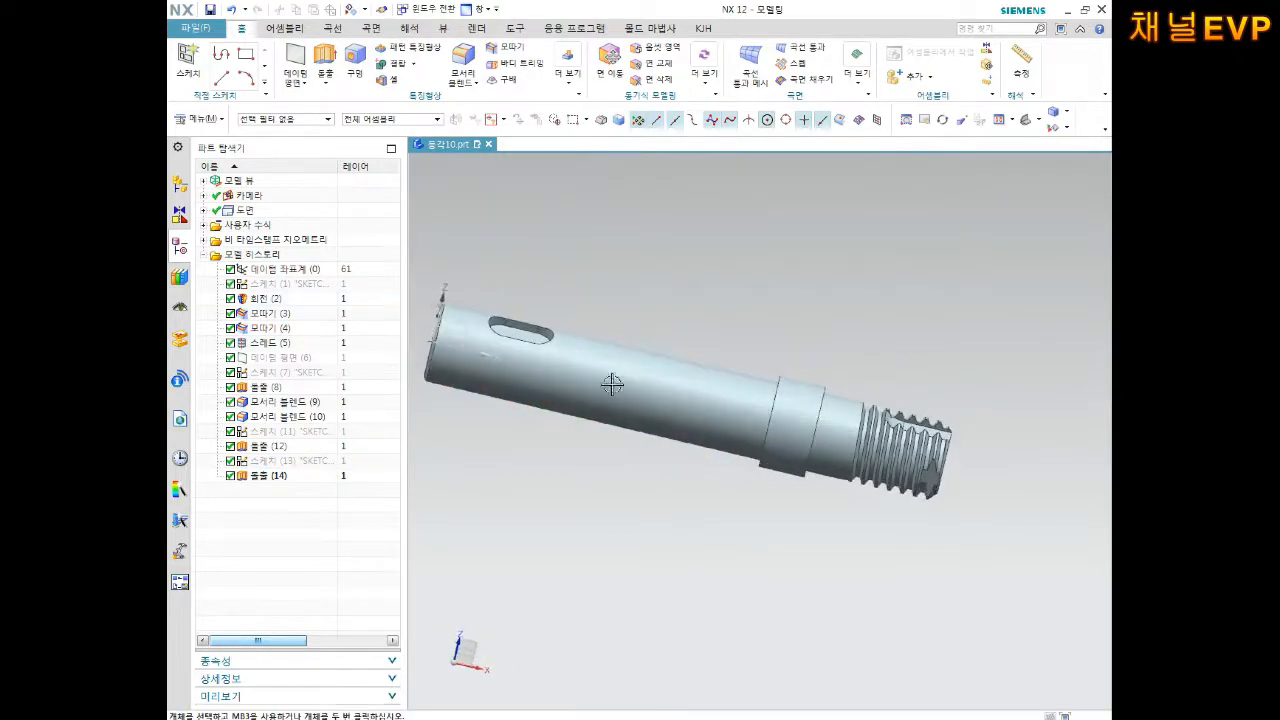
click(1021, 121)
shift+middle_drag(911, 303, 881, 278)
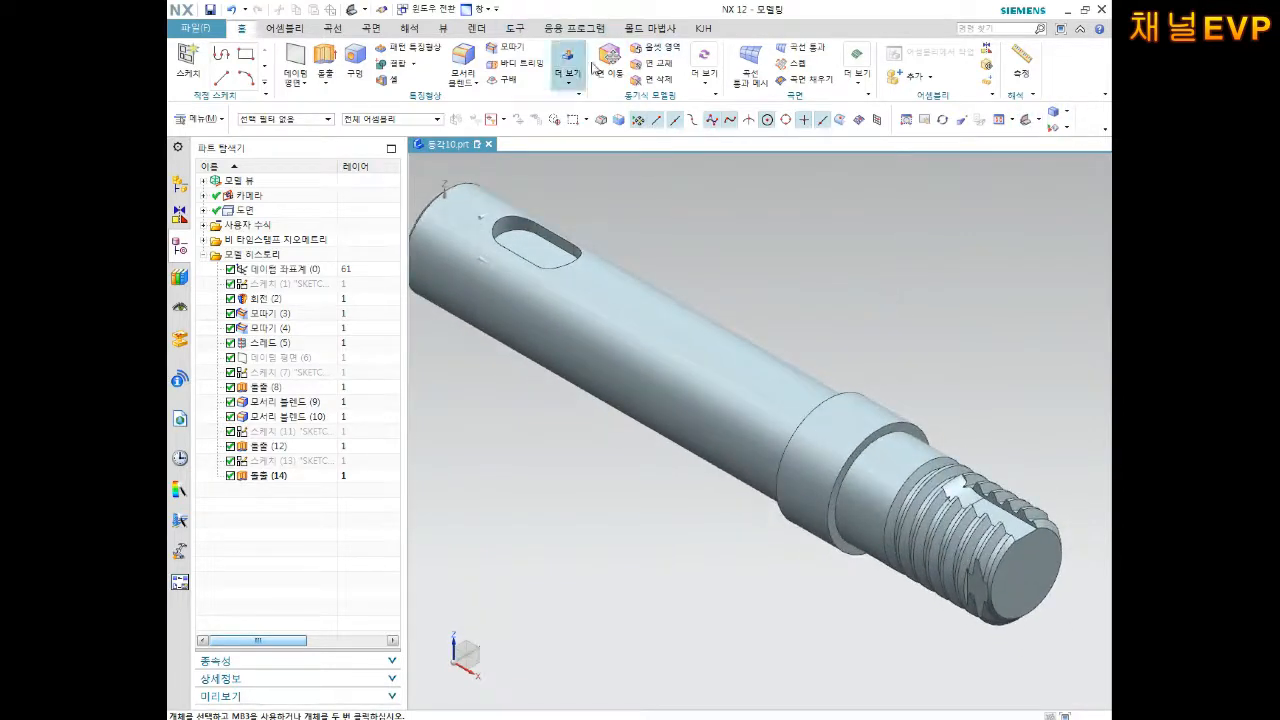
click(445, 33)
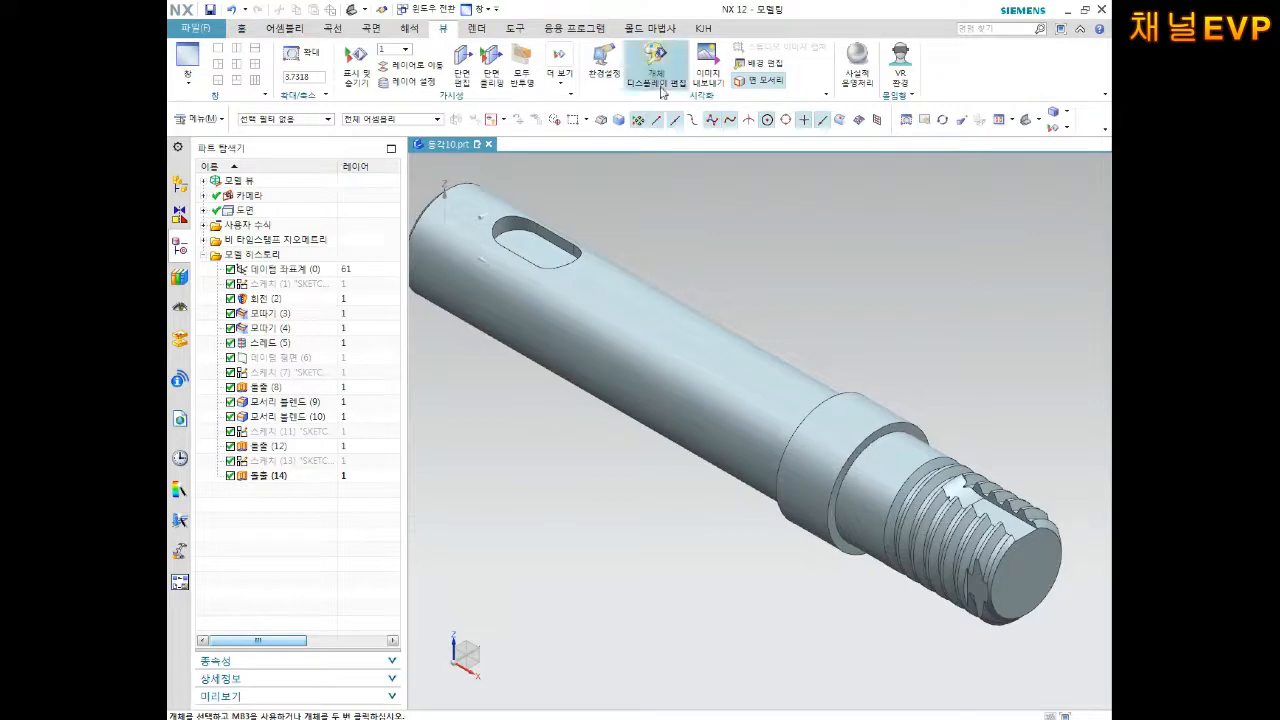
click(655, 65)
click(644, 342)
click(360, 526)
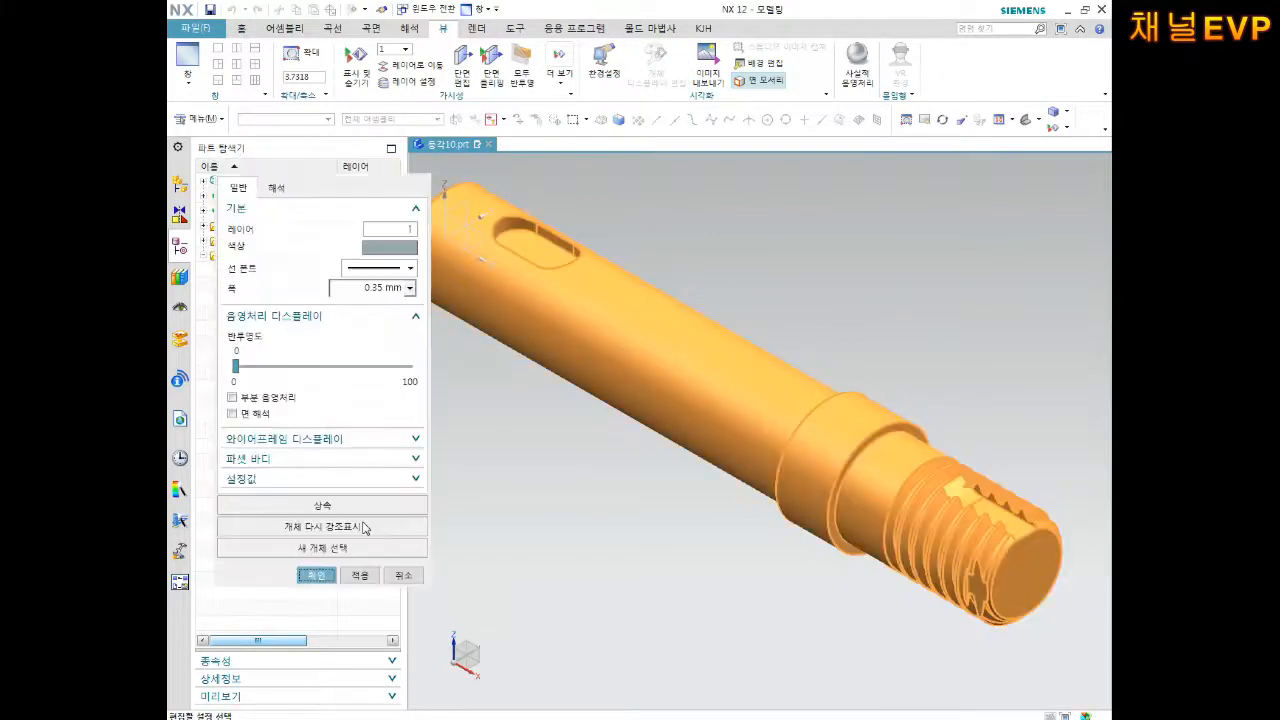
click(386, 249)
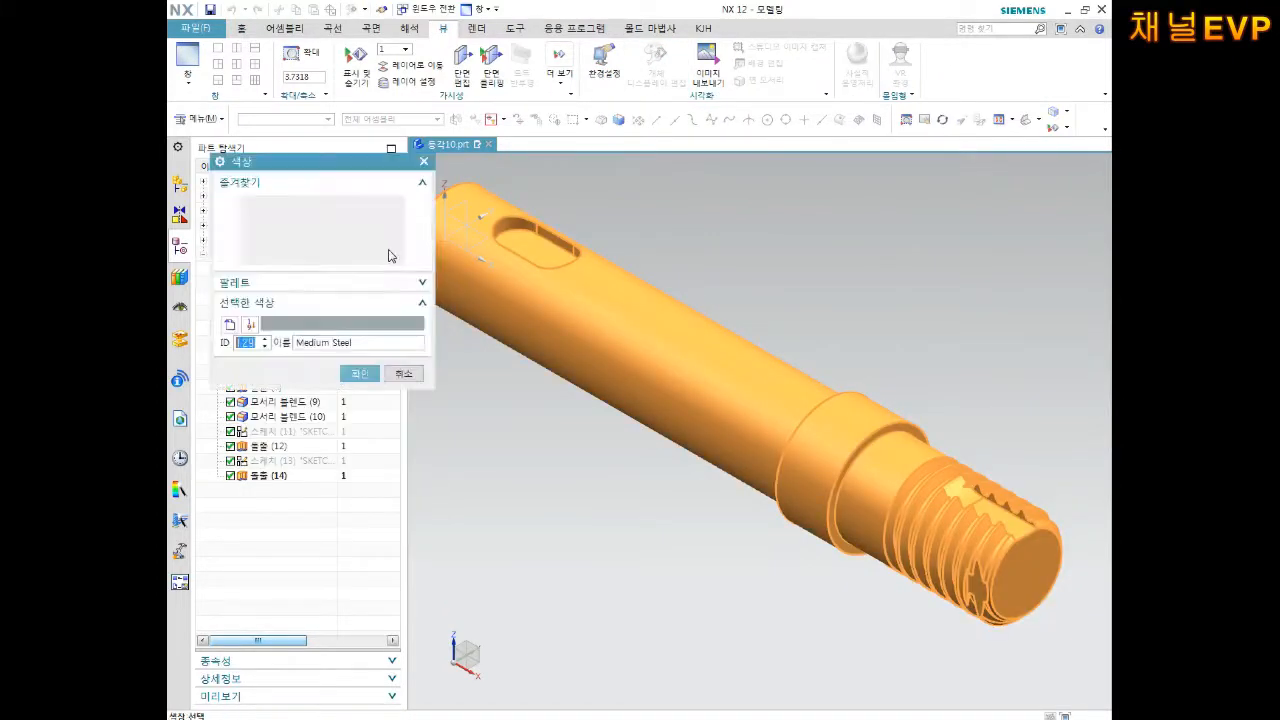
click(355, 205)
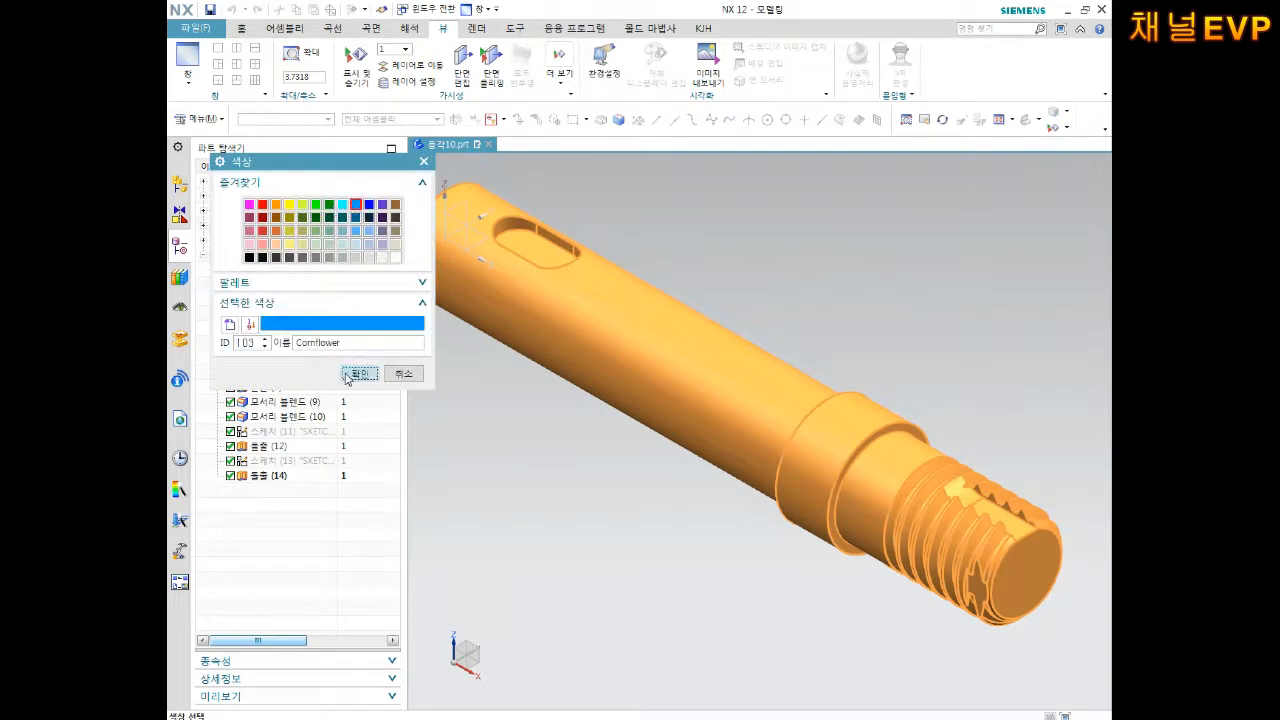
click(358, 373)
click(327, 570)
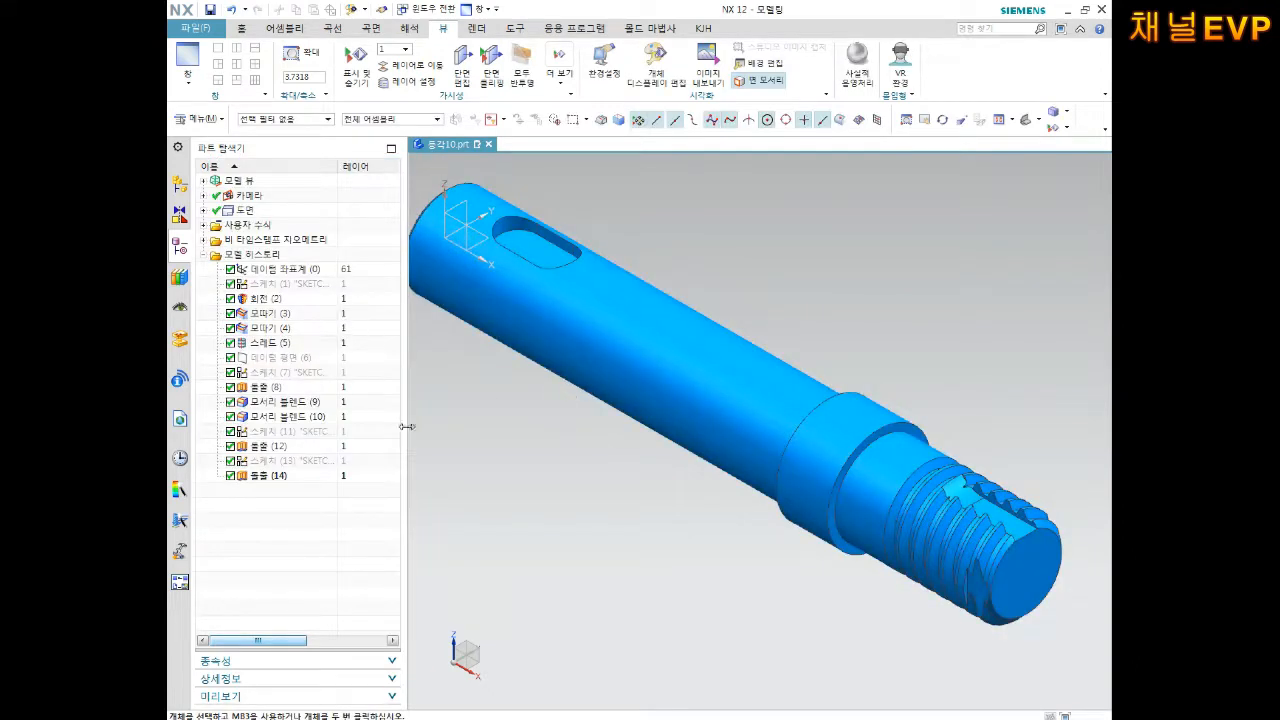
Step: Frame the whole colored shaft in view and save the part file
click(241, 28)
scroll(574, 209, down, 3)
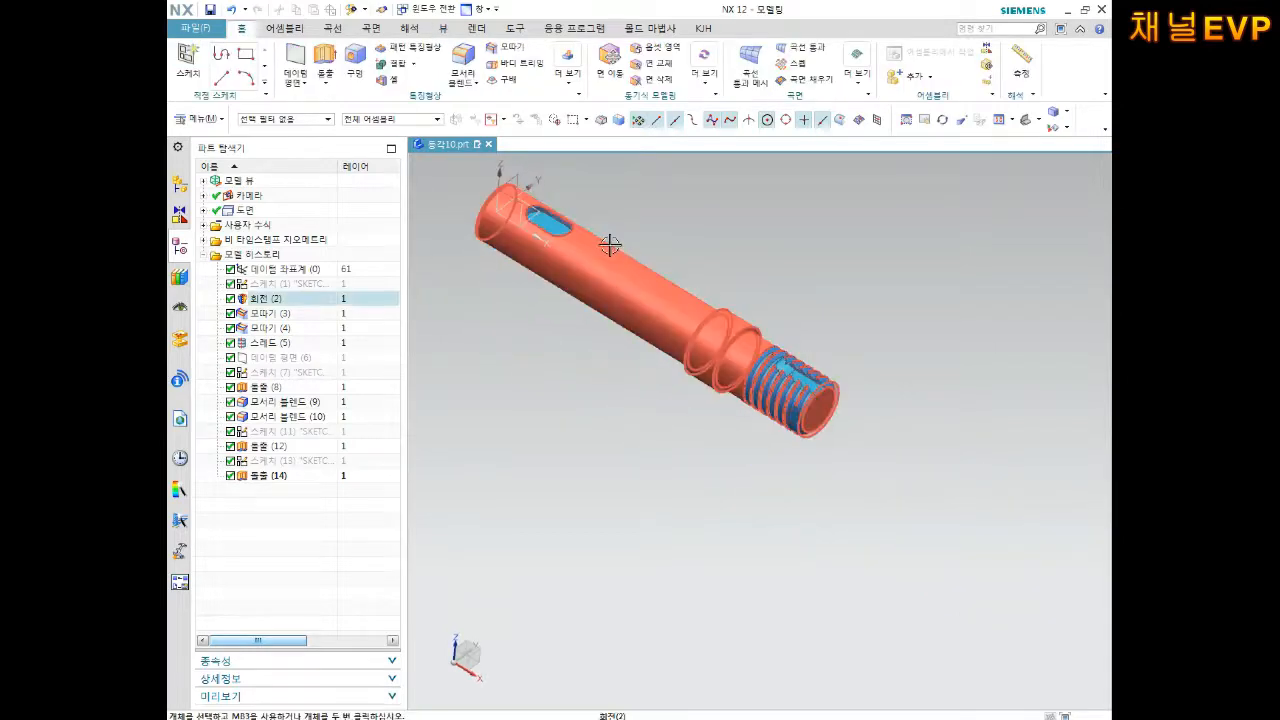
shift+middle_drag(636, 240, 712, 347)
scroll(664, 384, up, 3)
scroll(697, 388, down, 1)
key(ctrl+s)
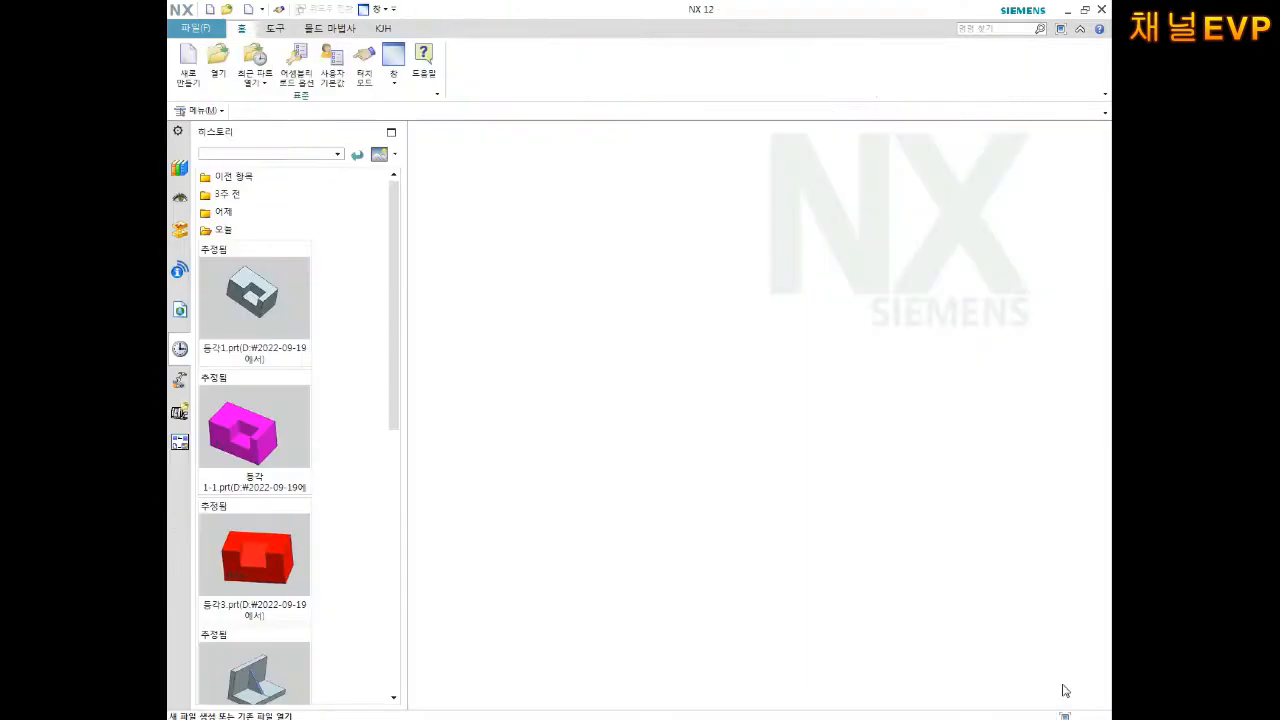
Step: Create a new millimetre model part named 등각11.prt in the D:\2022-09-19 folder
click(188, 62)
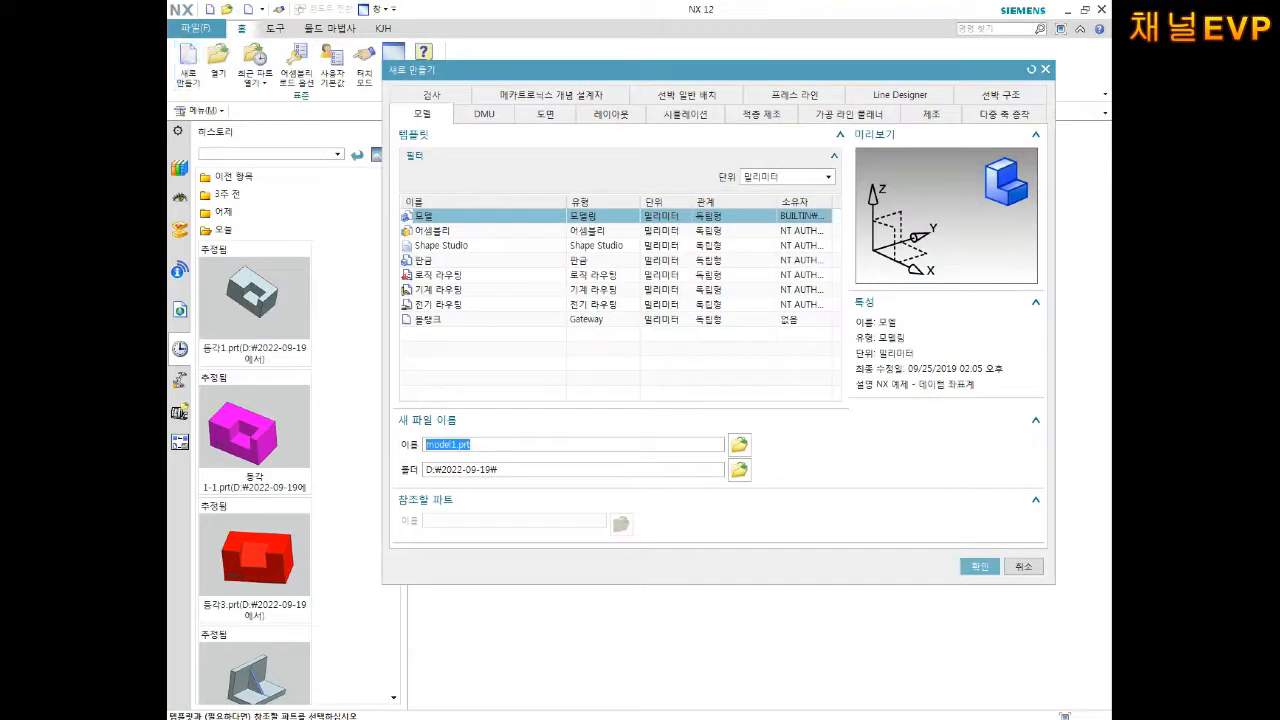
click(1023, 566)
drag(389, 278, 368, 612)
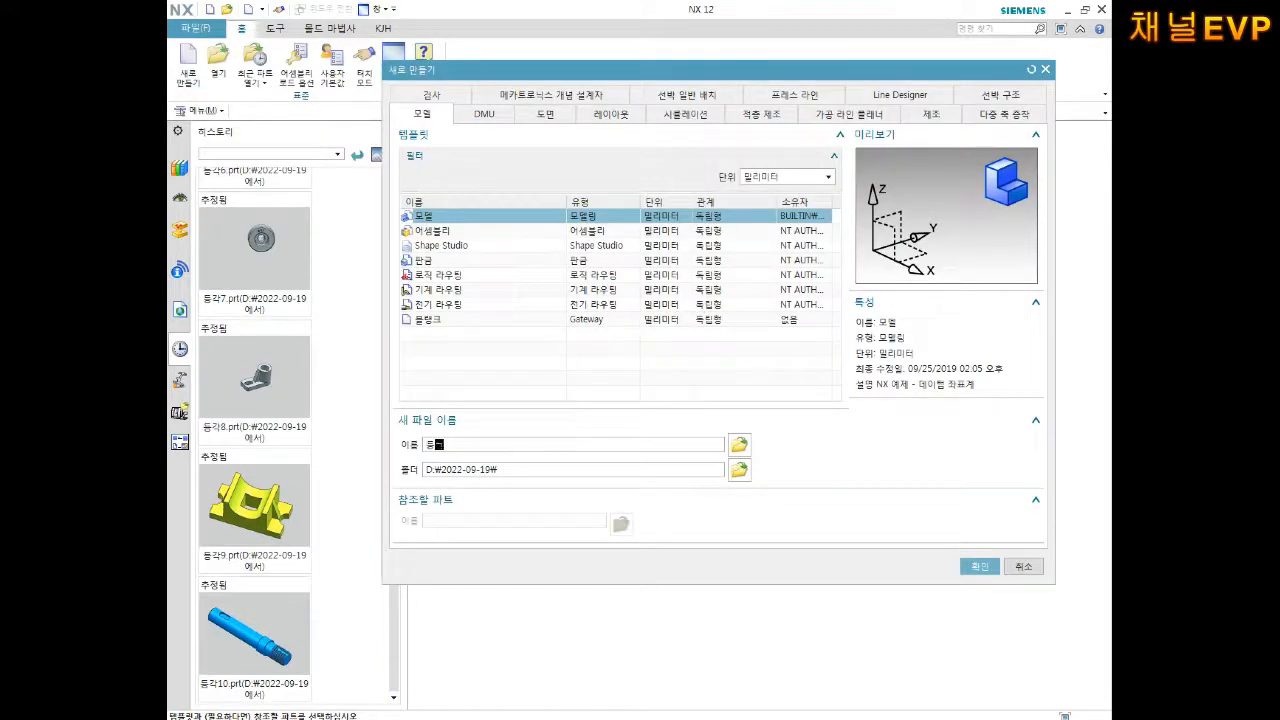
key(Return)
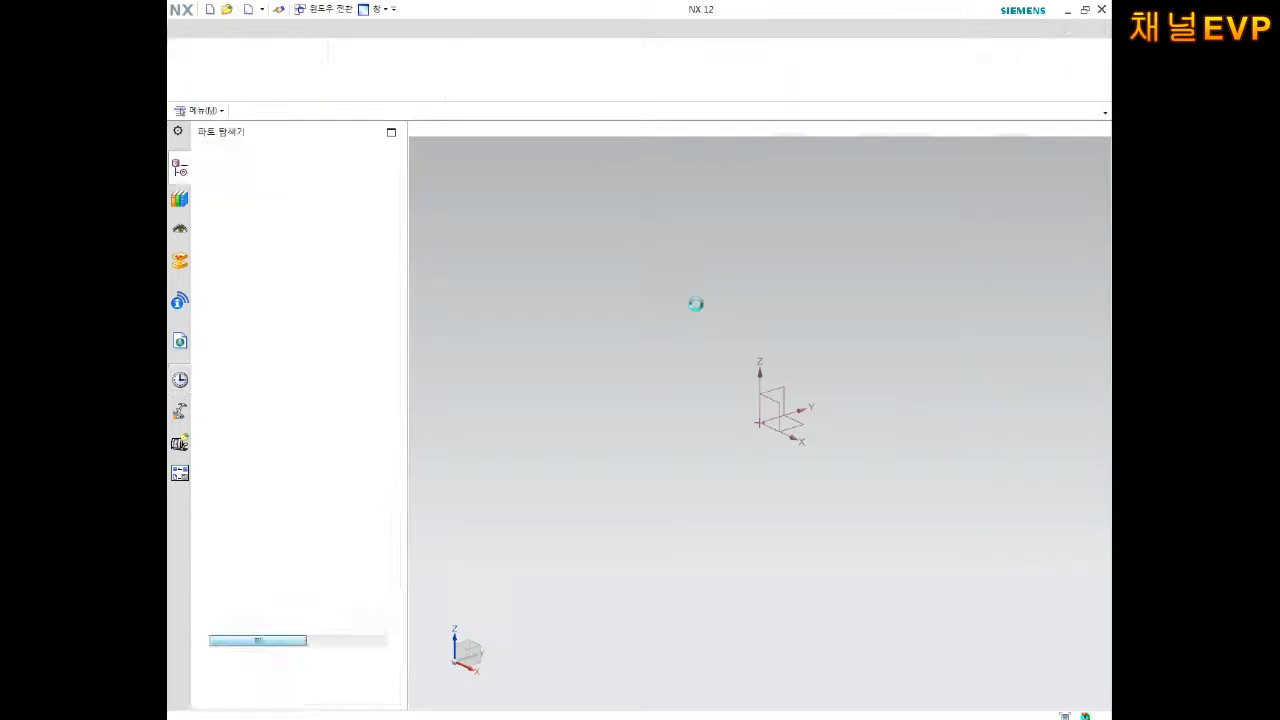
Step: Create a new sketch on the XZ plane of the datum coordinate system
click(188, 58)
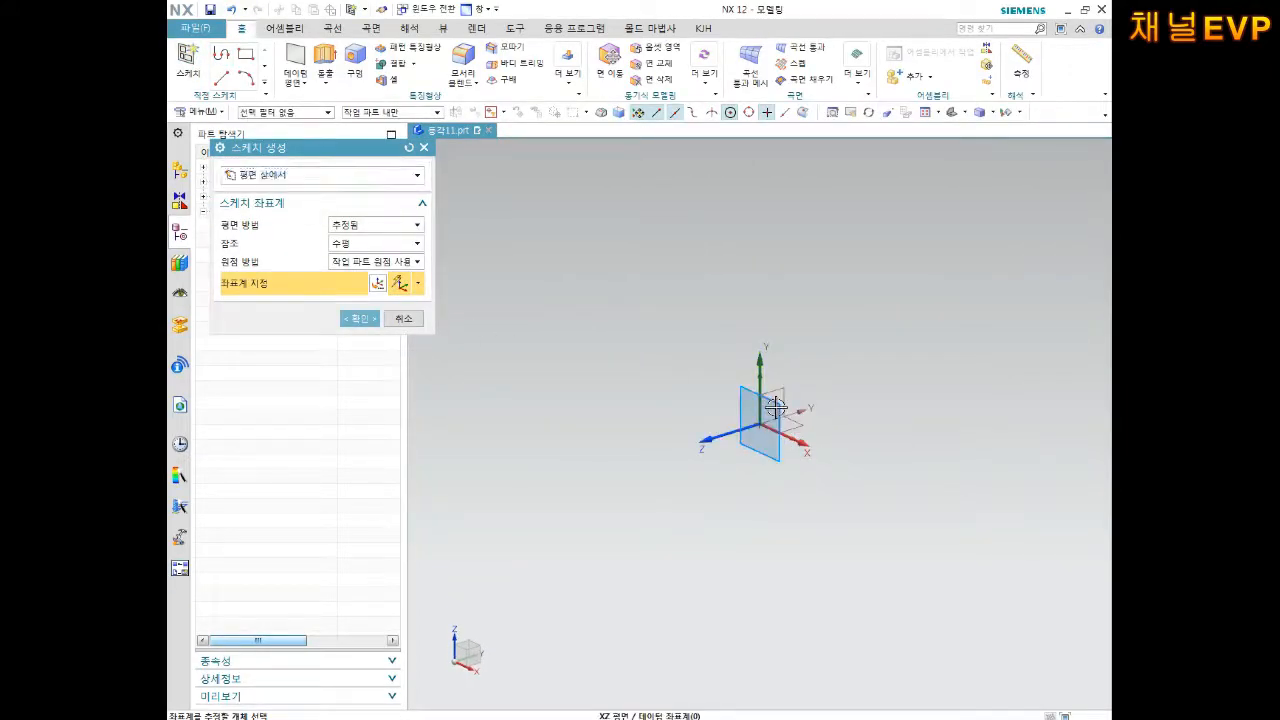
click(775, 405)
click(360, 318)
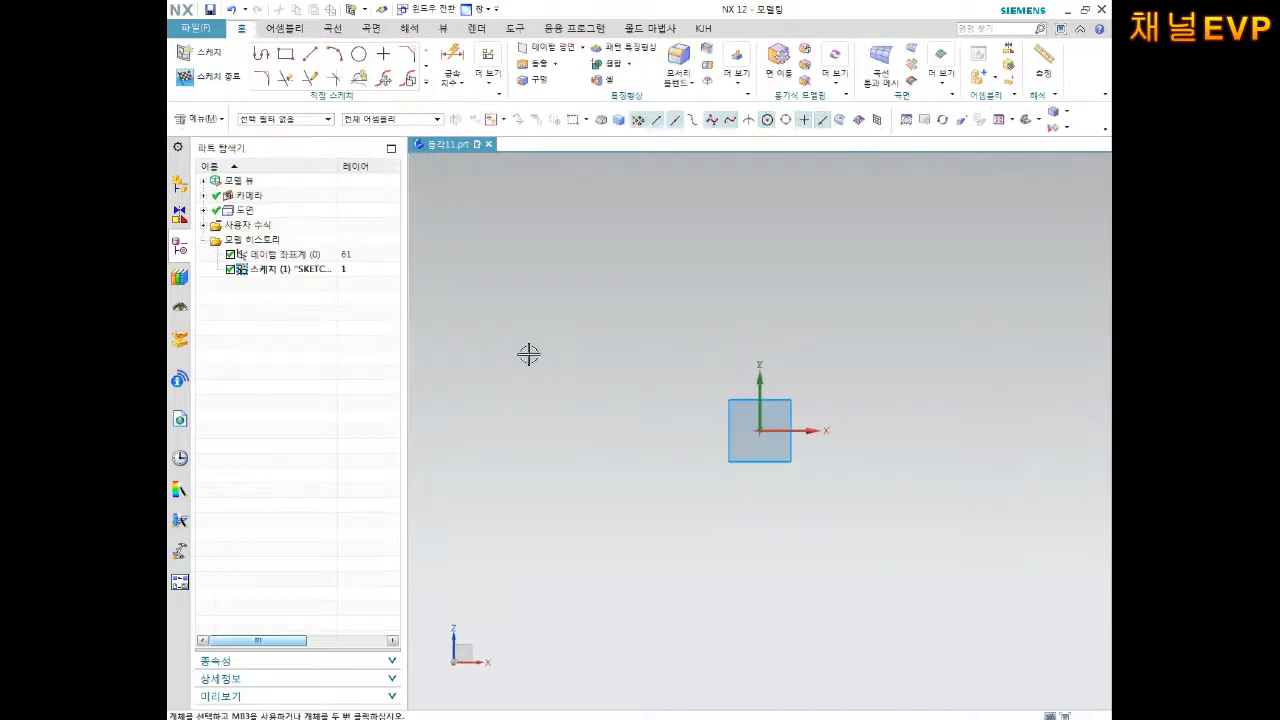
Step: Sketch a stepped profile from the origin: about 44 mm up, 117 mm across, with a raised block about 46 mm wide and 56 mm high
click(261, 54)
click(760, 423)
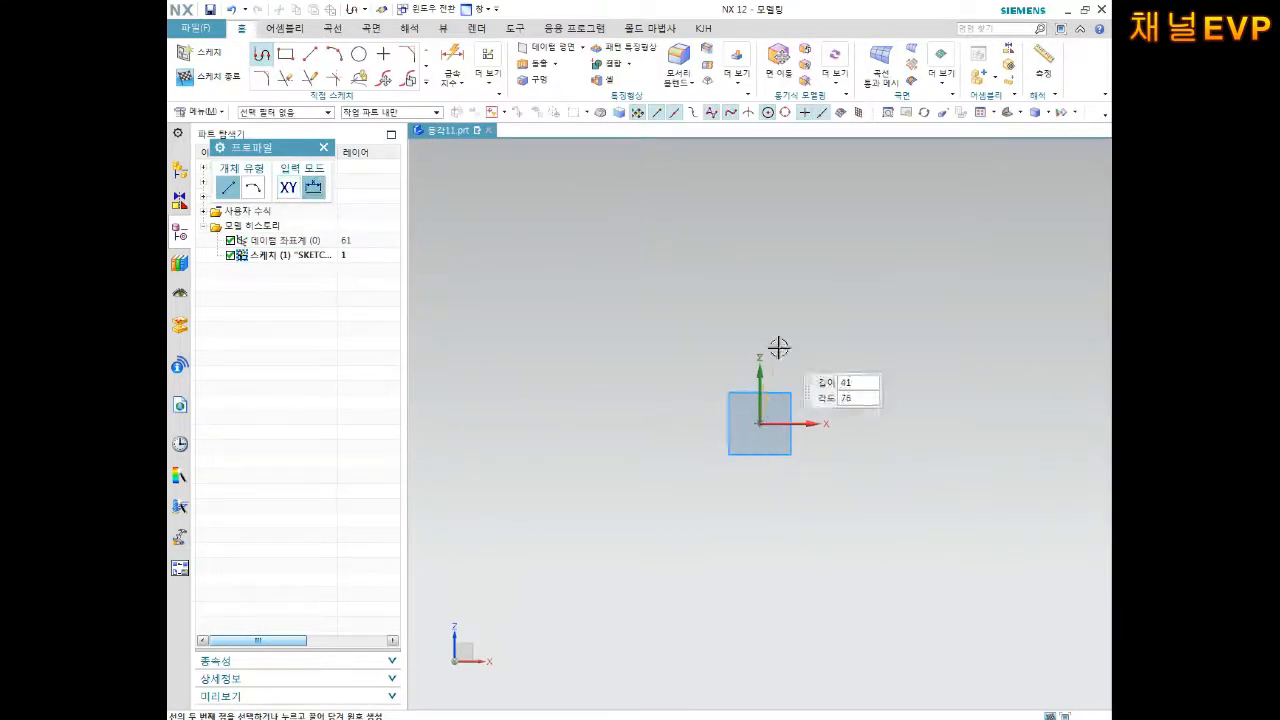
click(759, 339)
click(985, 339)
click(985, 232)
click(1075, 232)
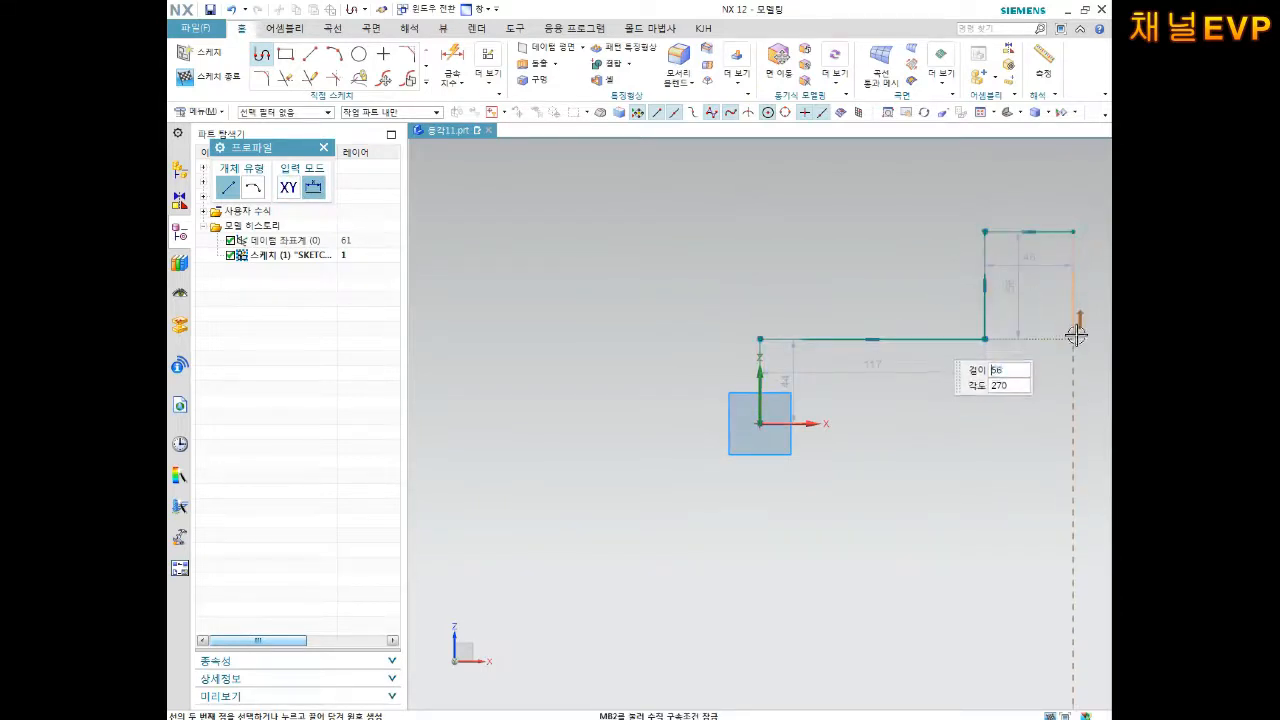
mouse_move(1075, 322)
shift+middle_down()
mouse_move(1029, 341)
mouse_move(829, 340)
shift+middle_up()
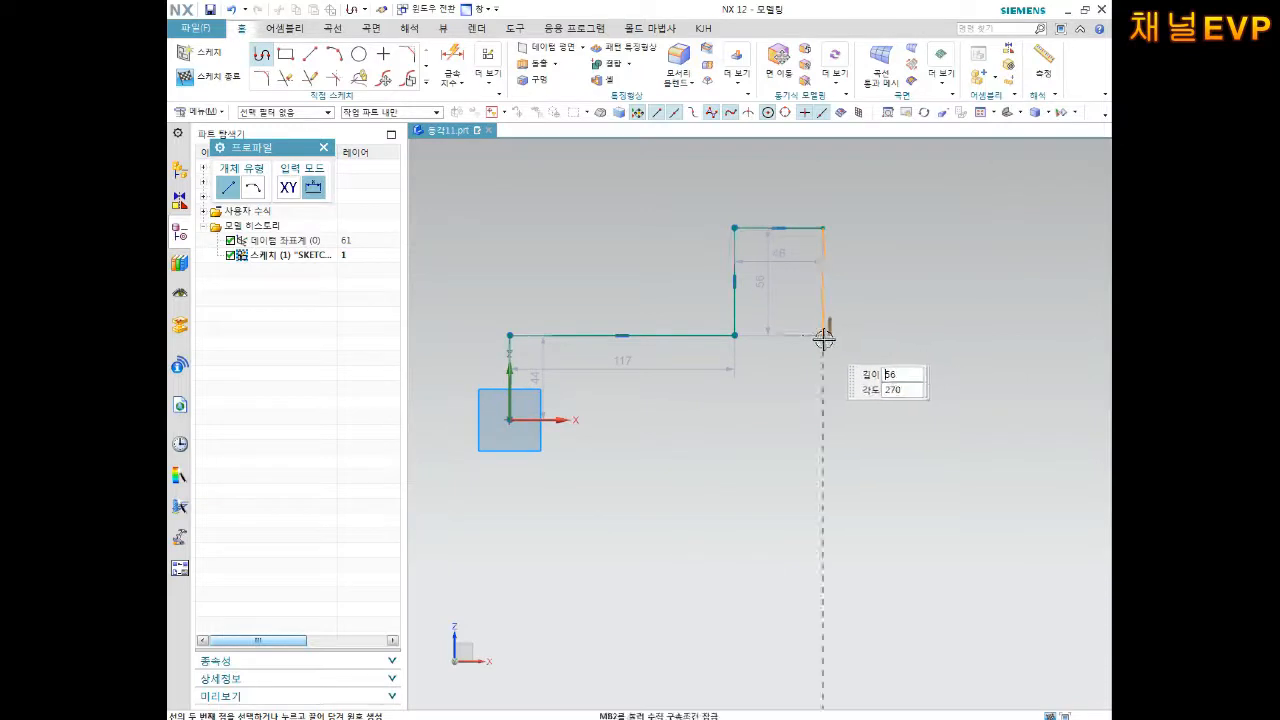
click(823, 335)
Step: Add a shoulder about 73 mm long and a vertical end edge, then close the profile at the origin with a horizontal base line
click(964, 335)
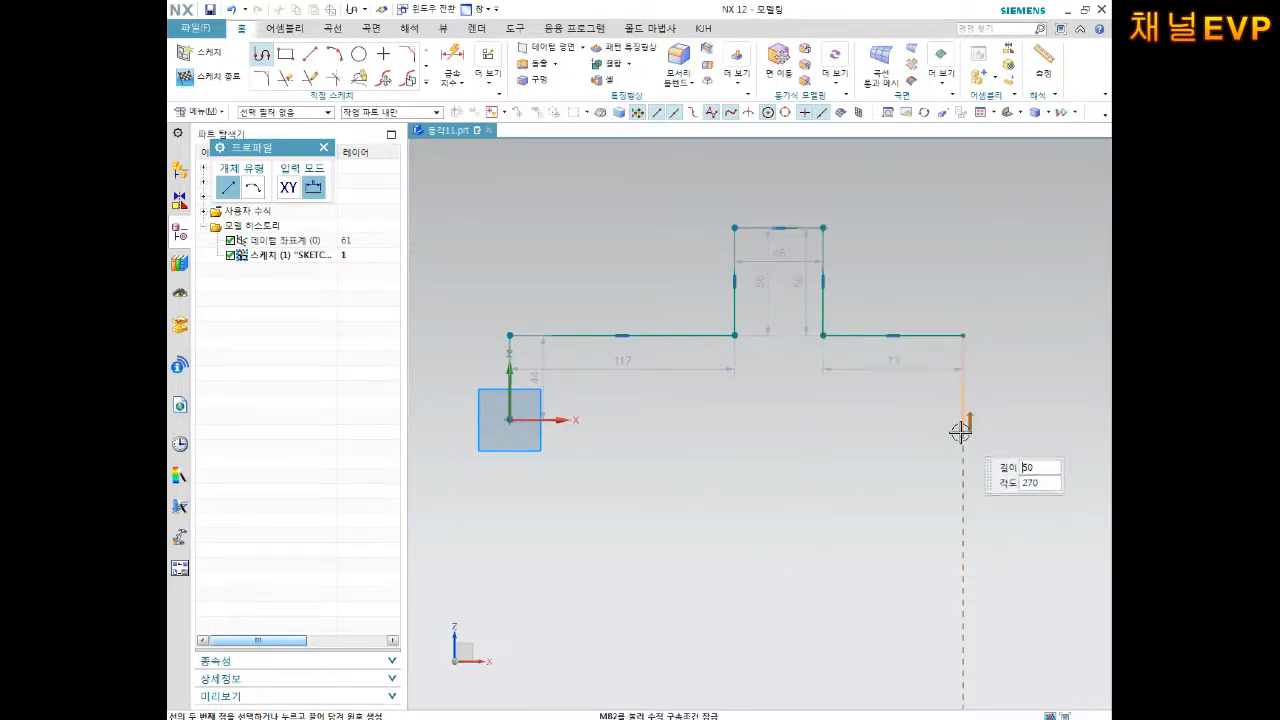
click(963, 465)
click(509, 419)
key(Escape)
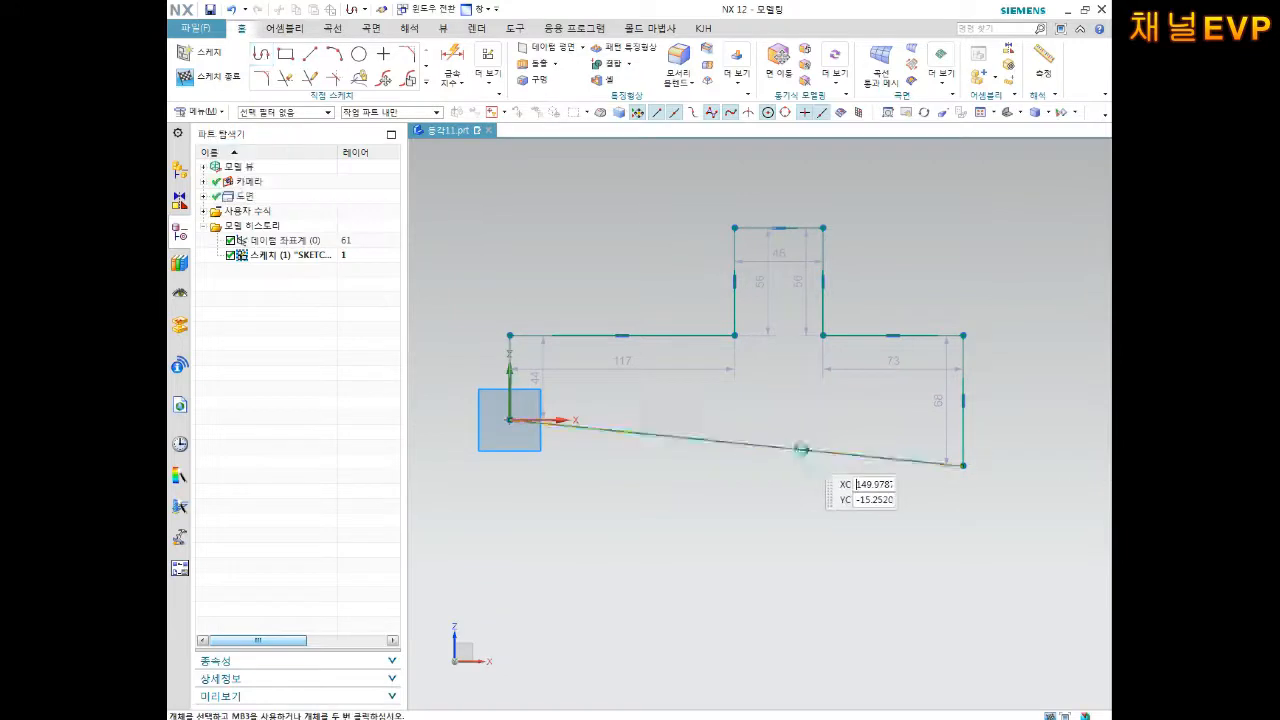
click(800, 448)
click(968, 403)
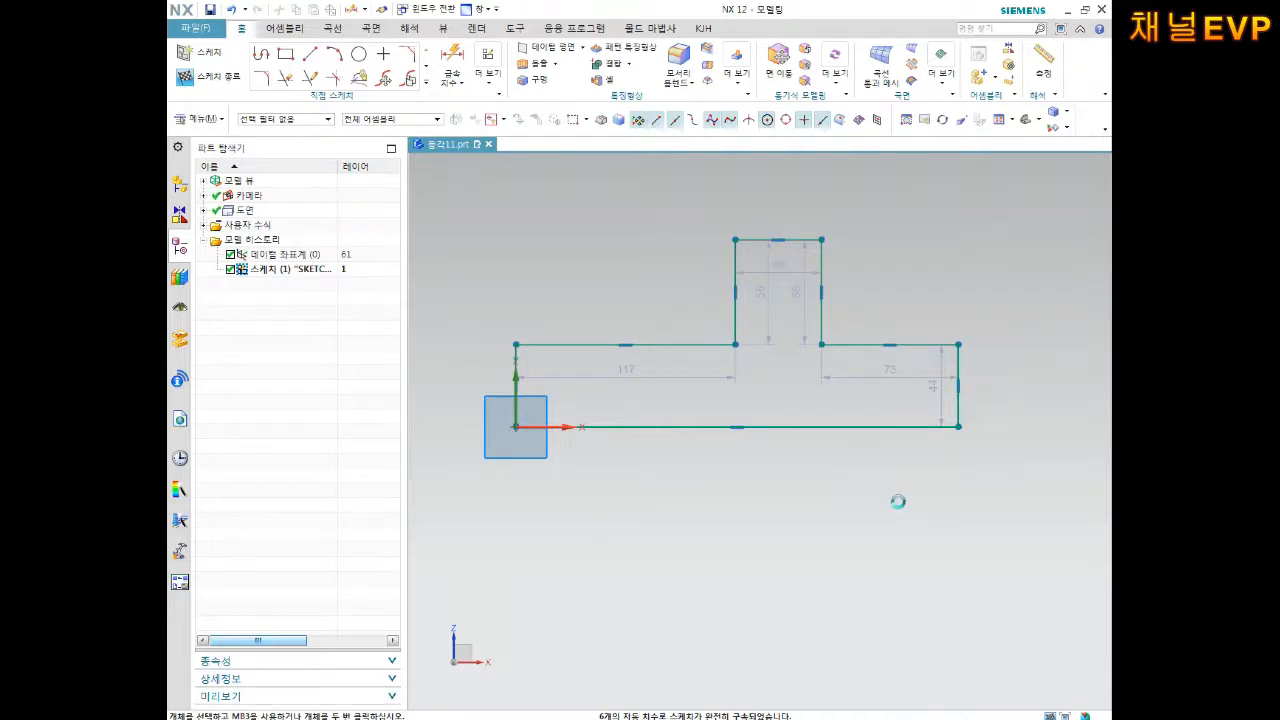
Step: Dimension the height from the base line to the profile's left shoulder at 5 mm
click(612, 336)
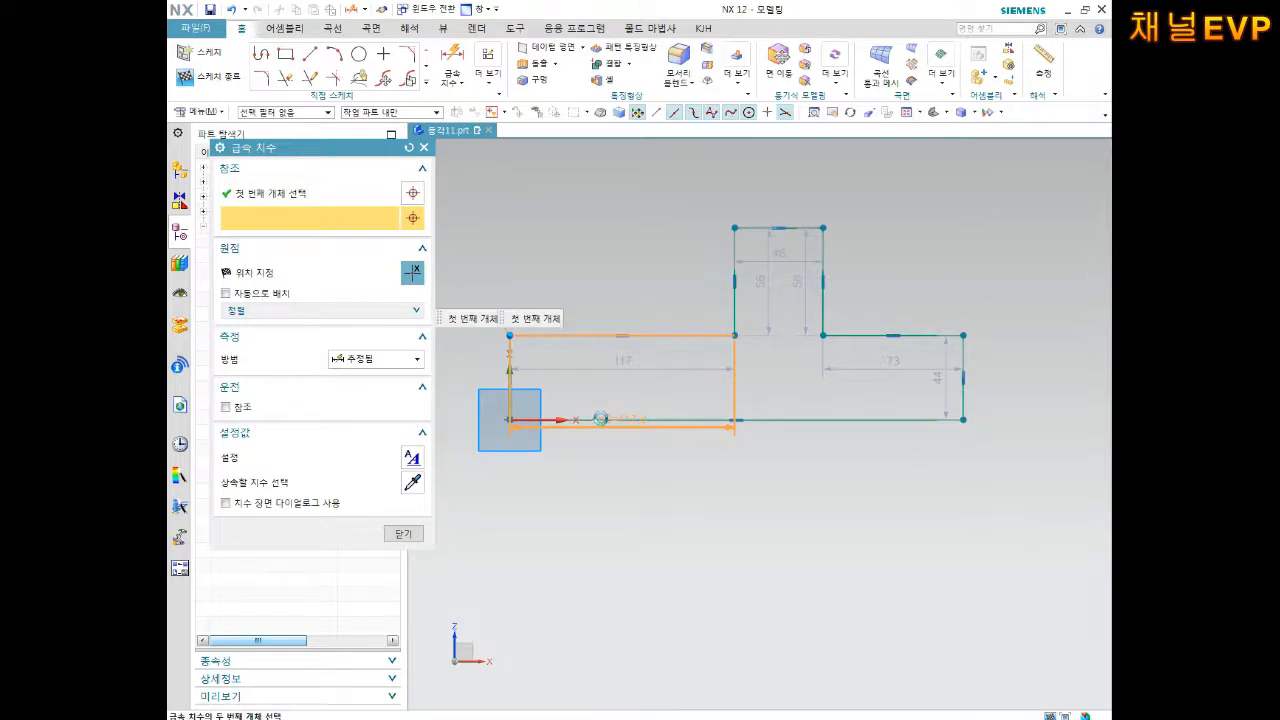
click(600, 418)
click(480, 375)
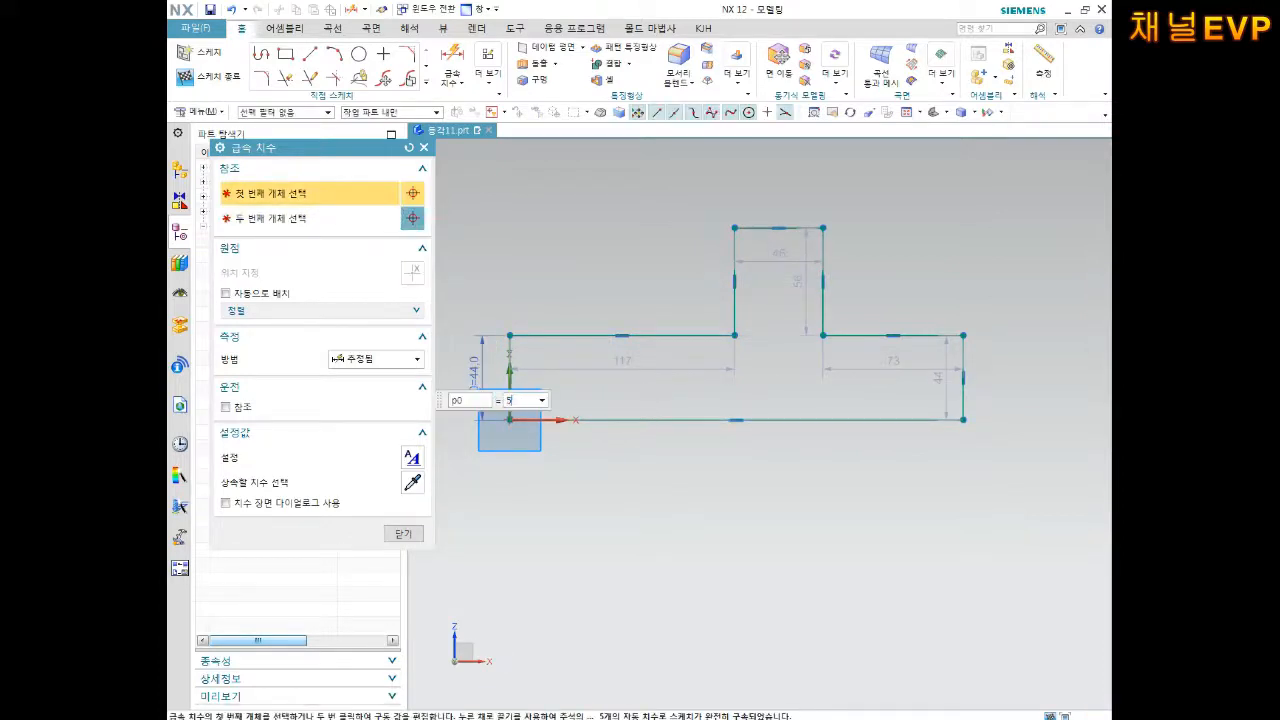
text(5)
key(Return)
Step: Dimension the height of the profile's vertical right end edge
scroll(766, 434, up, 3)
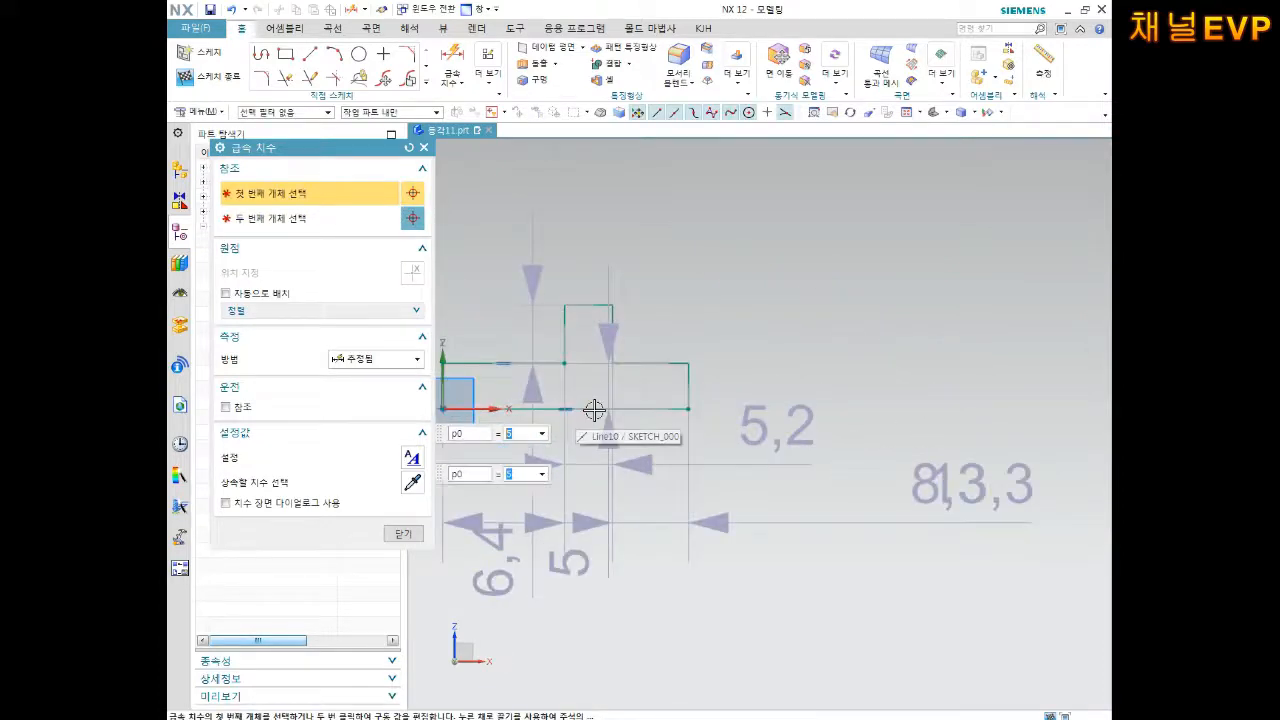
scroll(594, 410, up, 3)
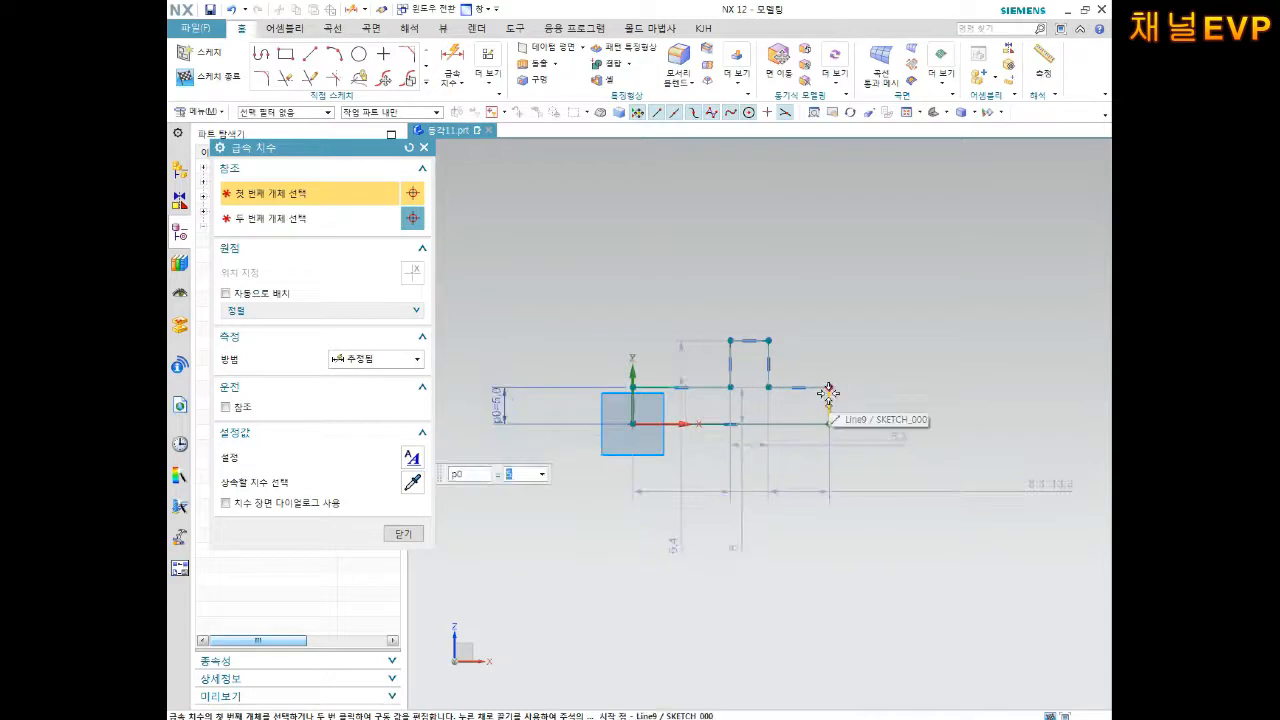
click(828, 393)
middle_click(814, 396)
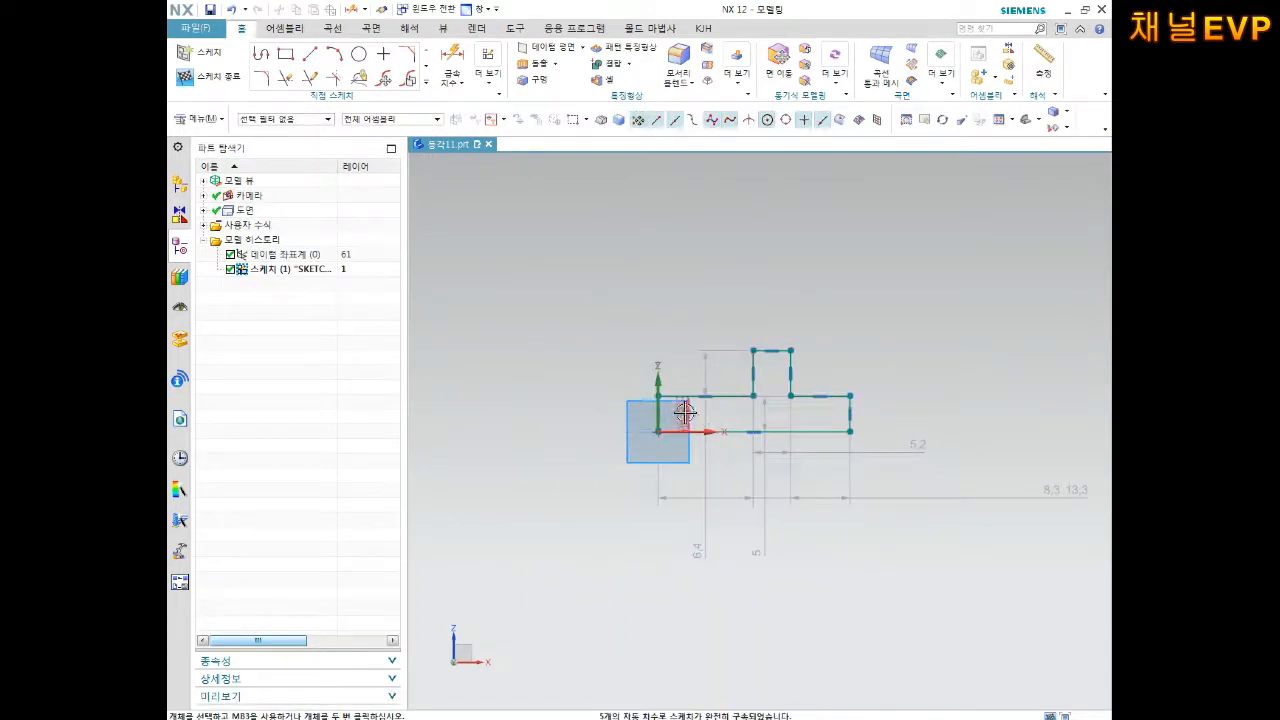
scroll(770, 422, down, 3)
shift+middle_drag(774, 423, 714, 432)
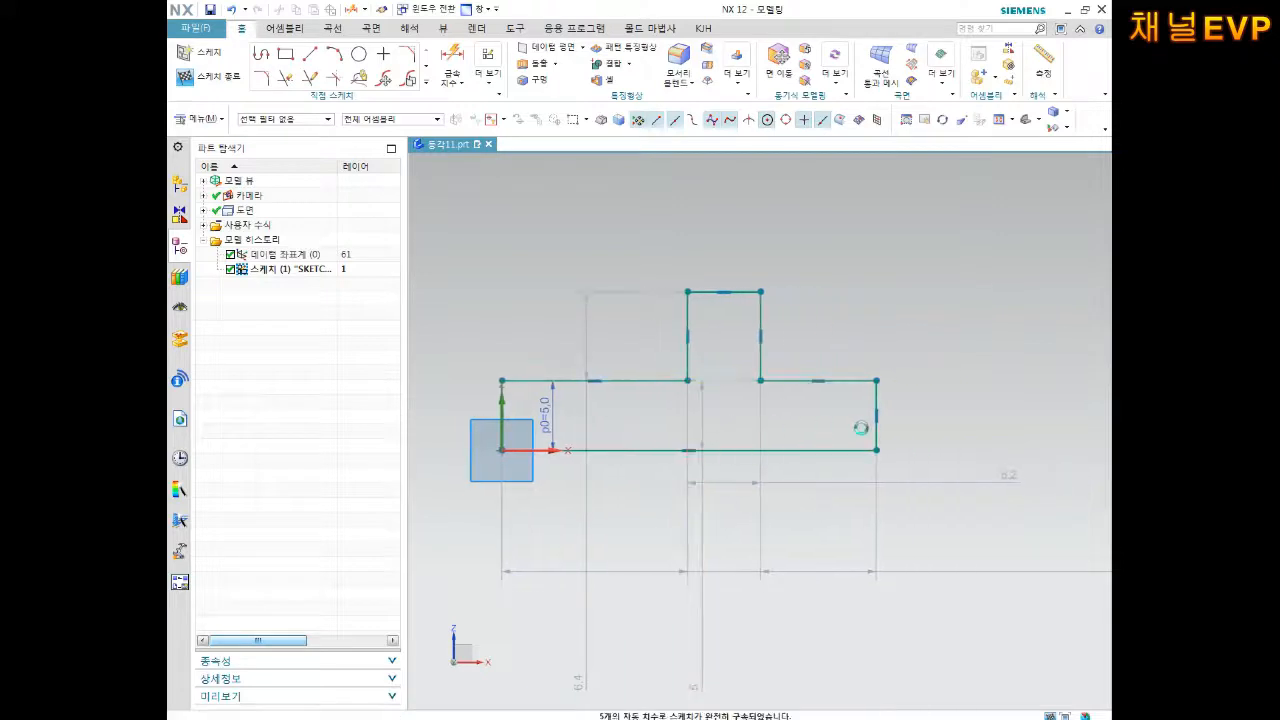
key(d)
click(878, 398)
click(946, 397)
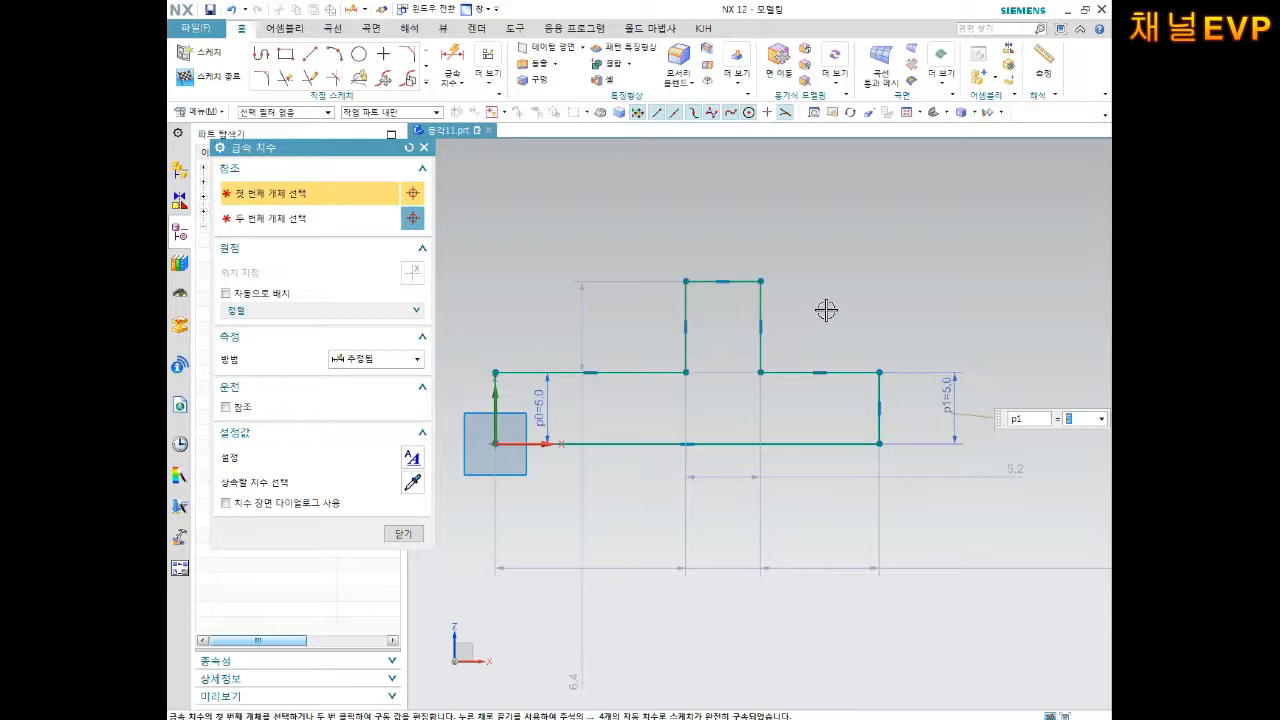
Step: Dimension the height from the base line to the raised block's top edge at 10 mm
click(736, 280)
click(734, 443)
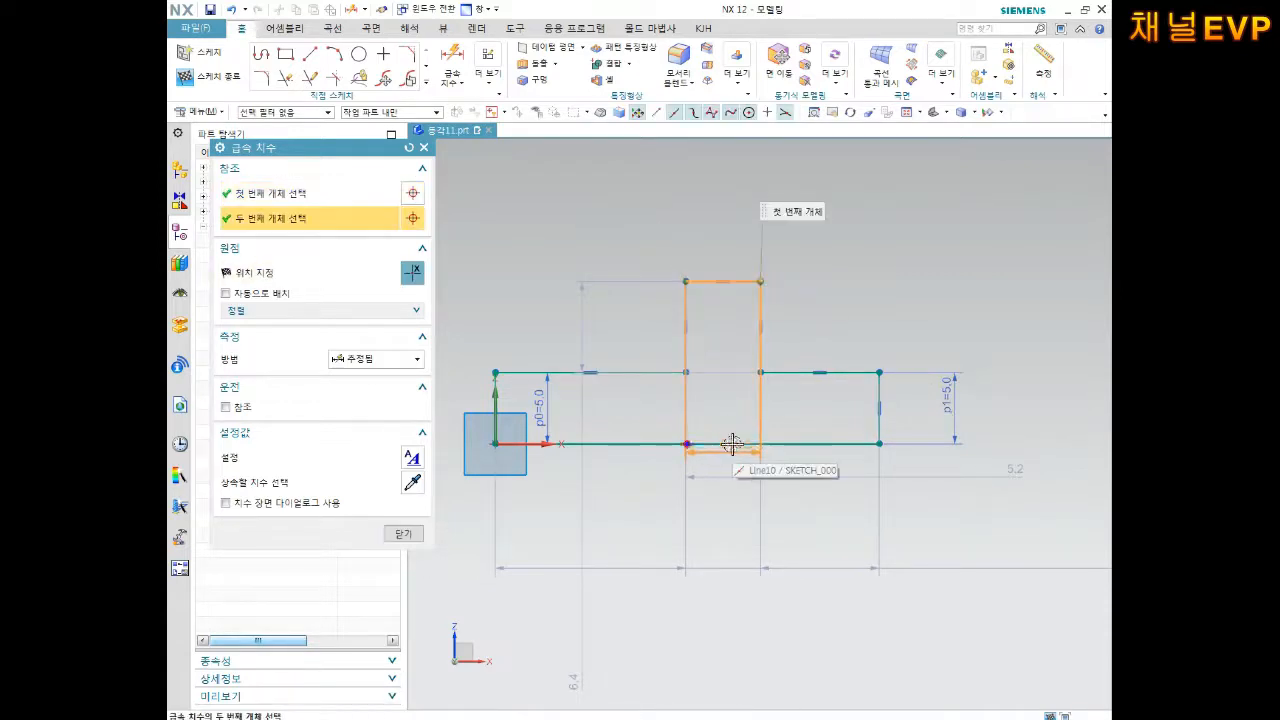
click(732, 385)
text(1)
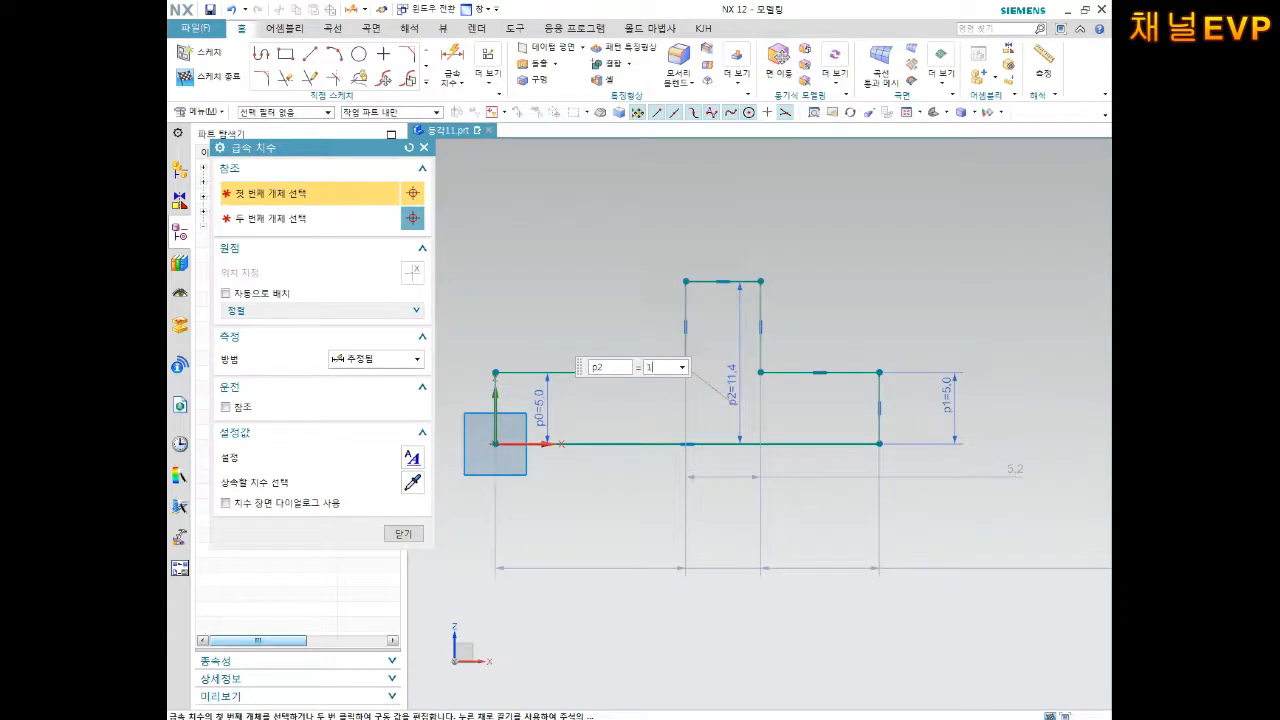
text(0)
key(Return)
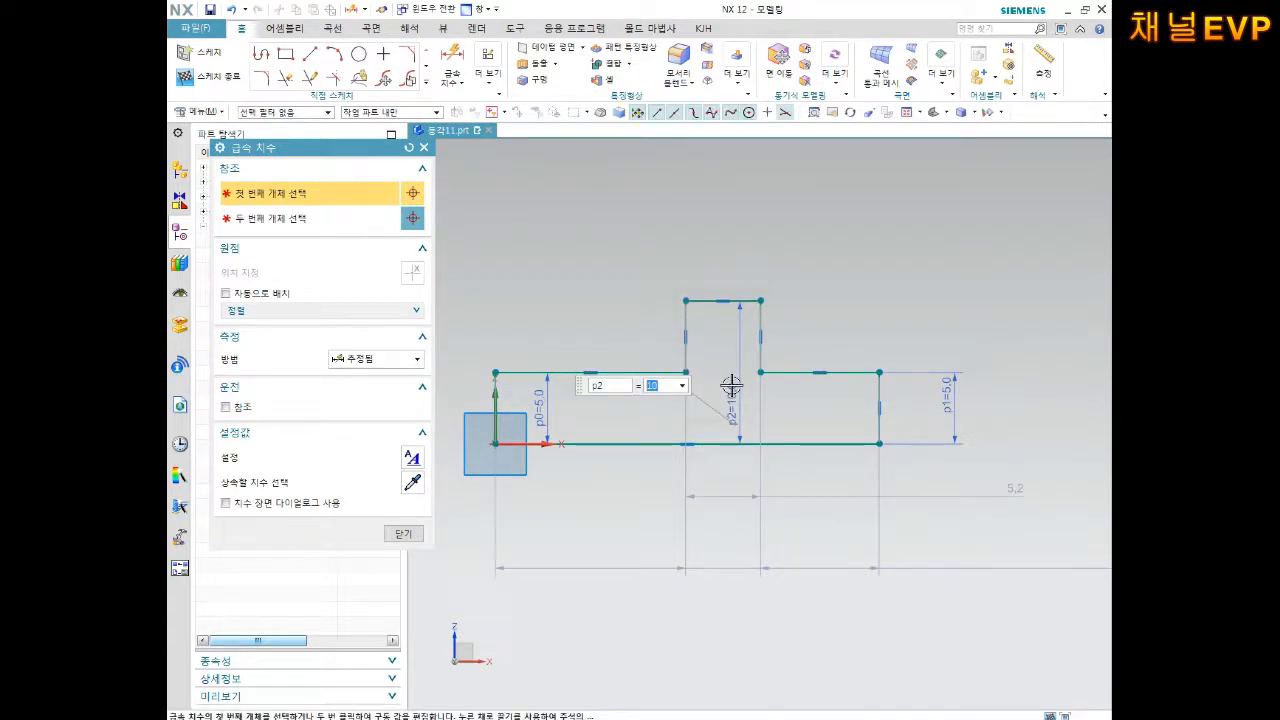
Step: Dimension the profile's overall base line length at 42 mm
click(630, 443)
click(620, 497)
text(42)
key(Return)
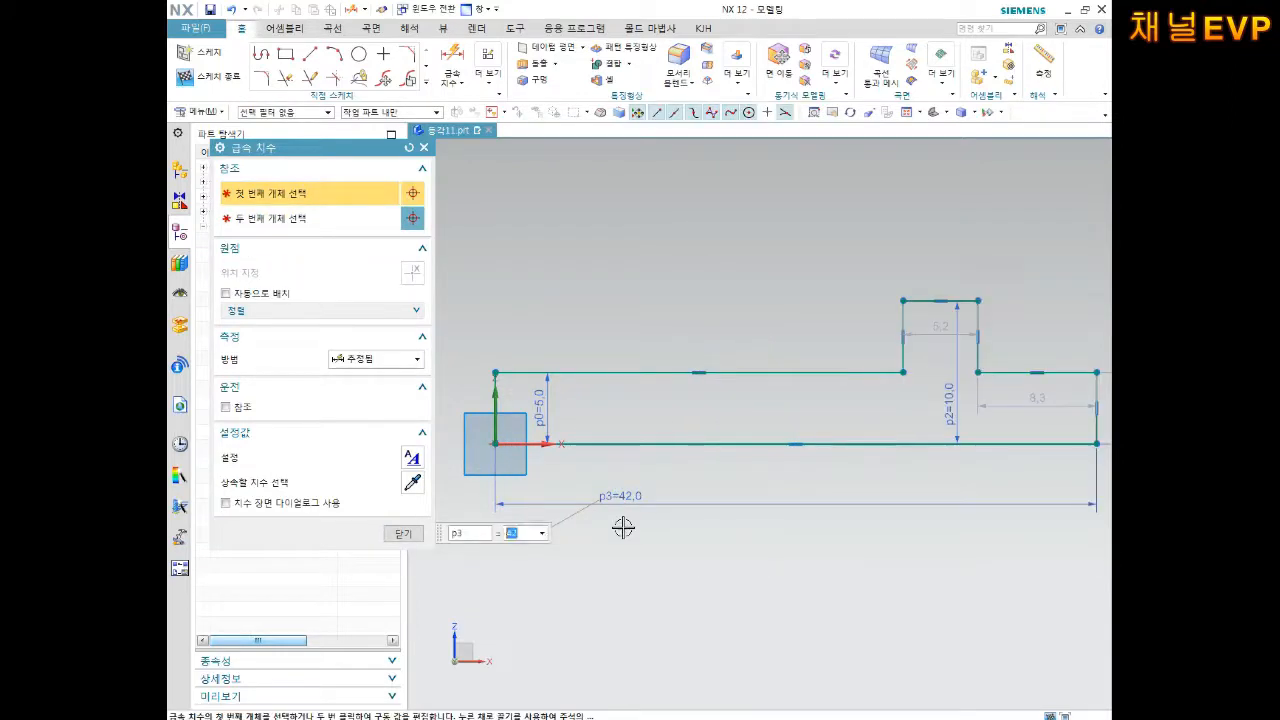
Step: Dimension the long shoulder before the raised block at 24 mm and the short shoulder after it at 13 mm
click(797, 368)
click(777, 295)
text(24)
key(Return)
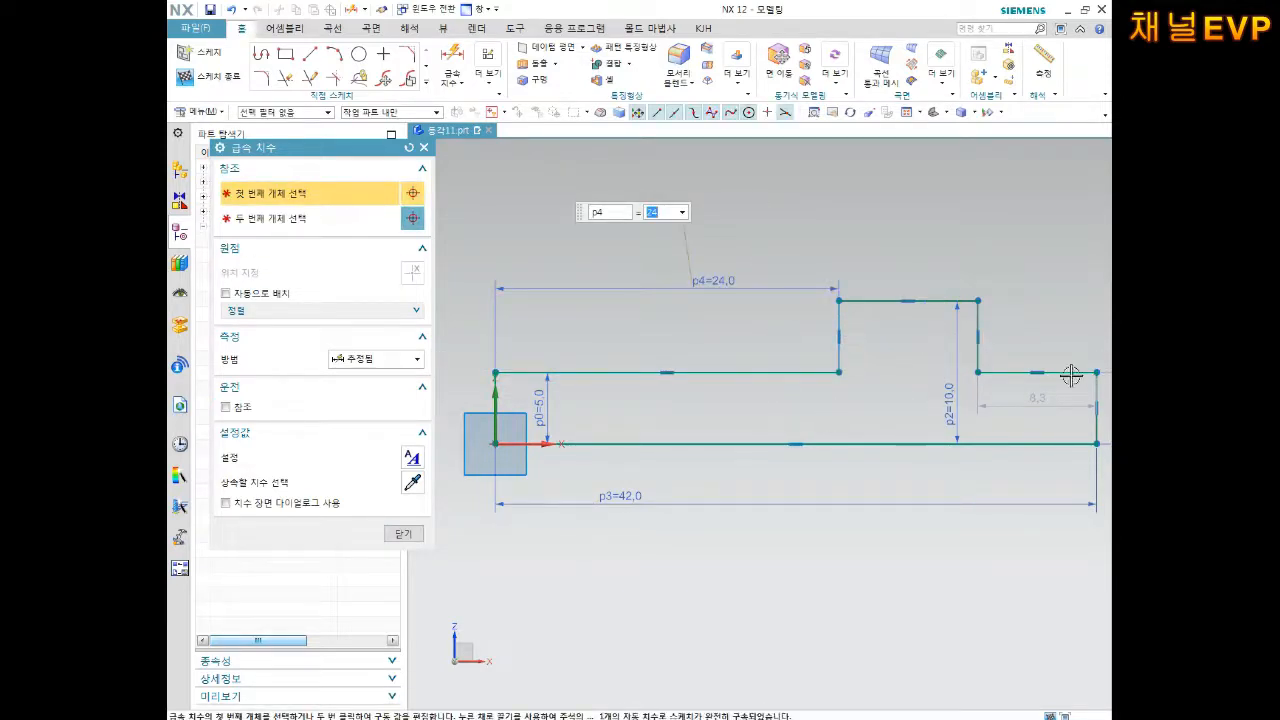
click(1008, 373)
click(1022, 315)
text(13)
key(Return)
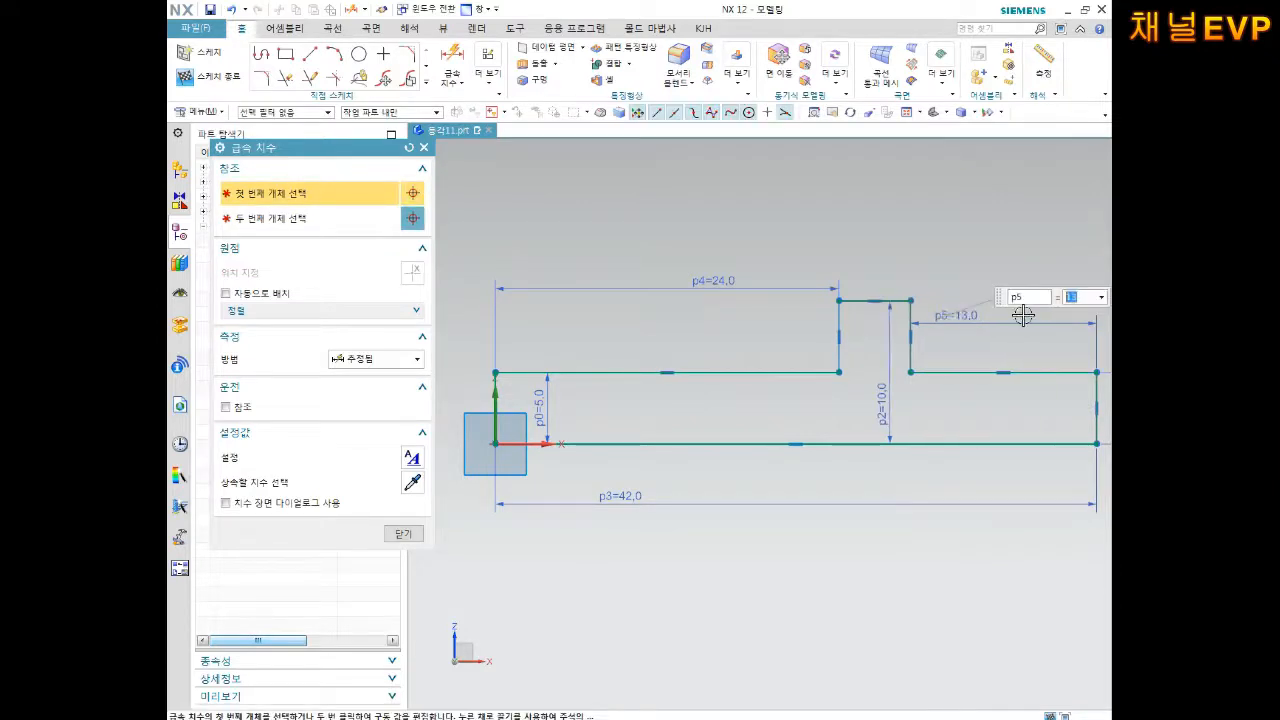
key(ctrl+q)
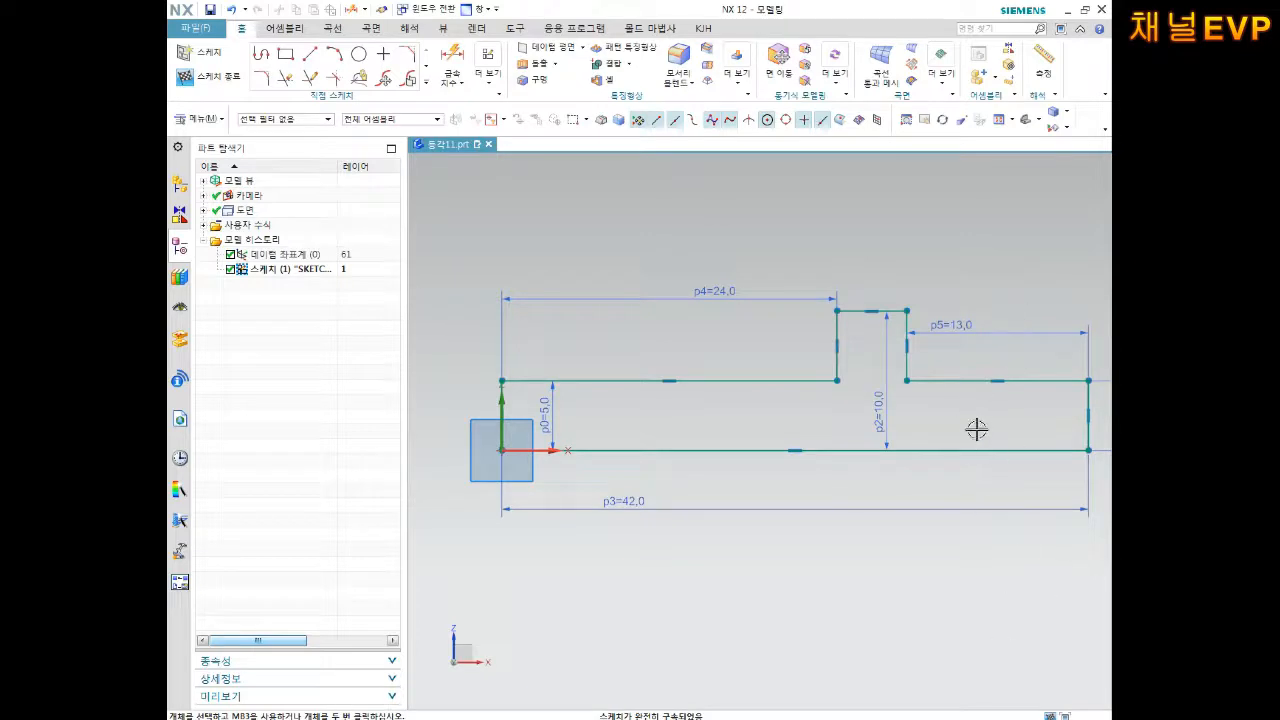
Step: Finish the fully dimensioned profile sketch
shift+middle_drag(996, 400, 834, 380)
scroll(820, 374, up, 3)
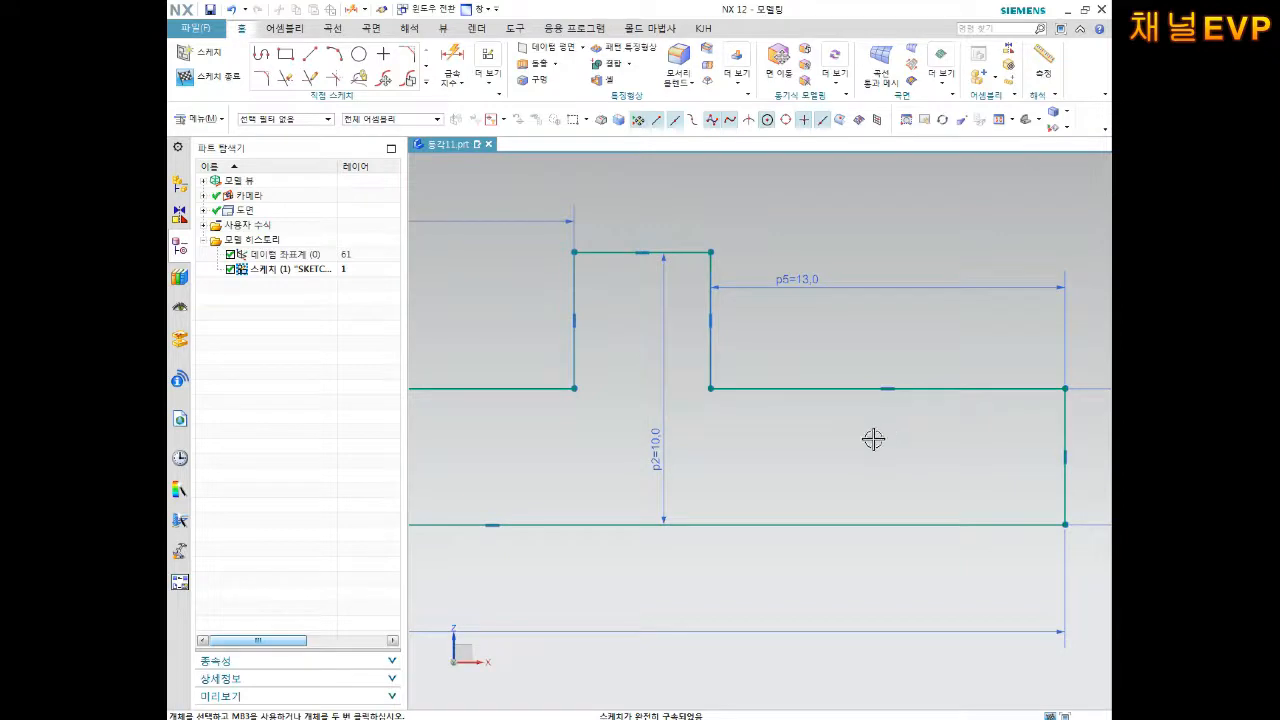
scroll(853, 426, down, 5)
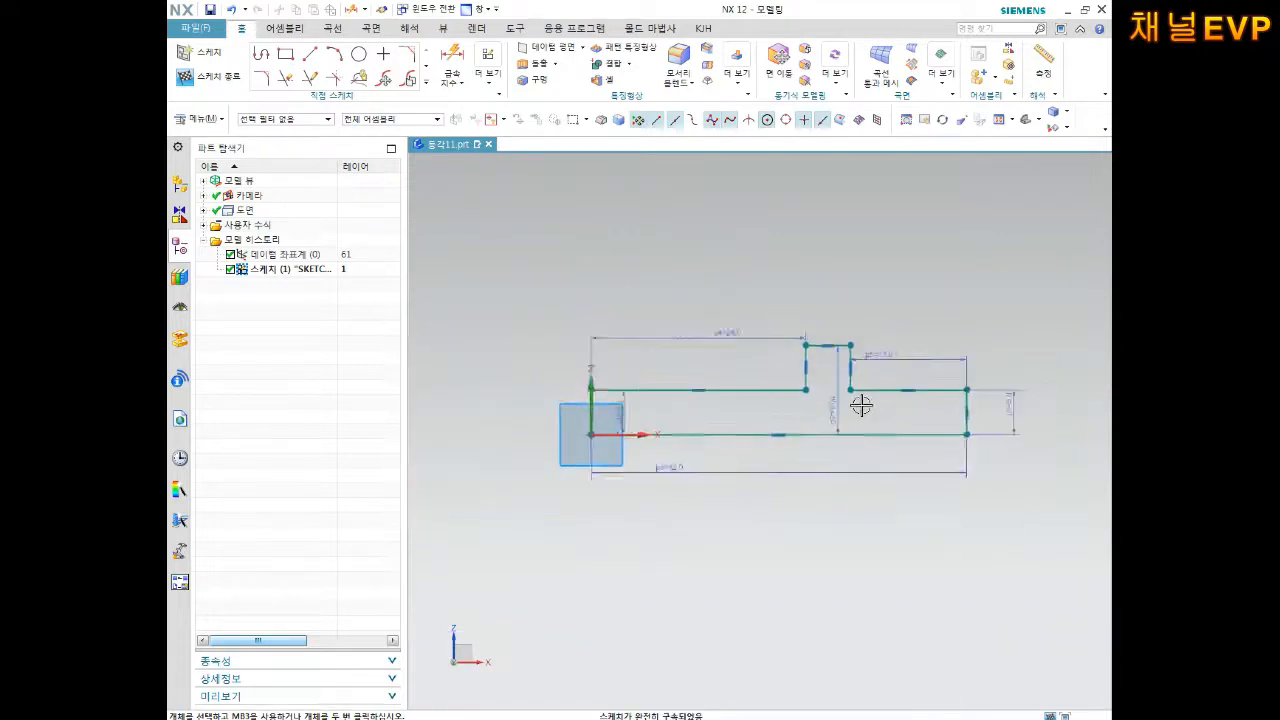
scroll(853, 425, up, 2)
click(208, 76)
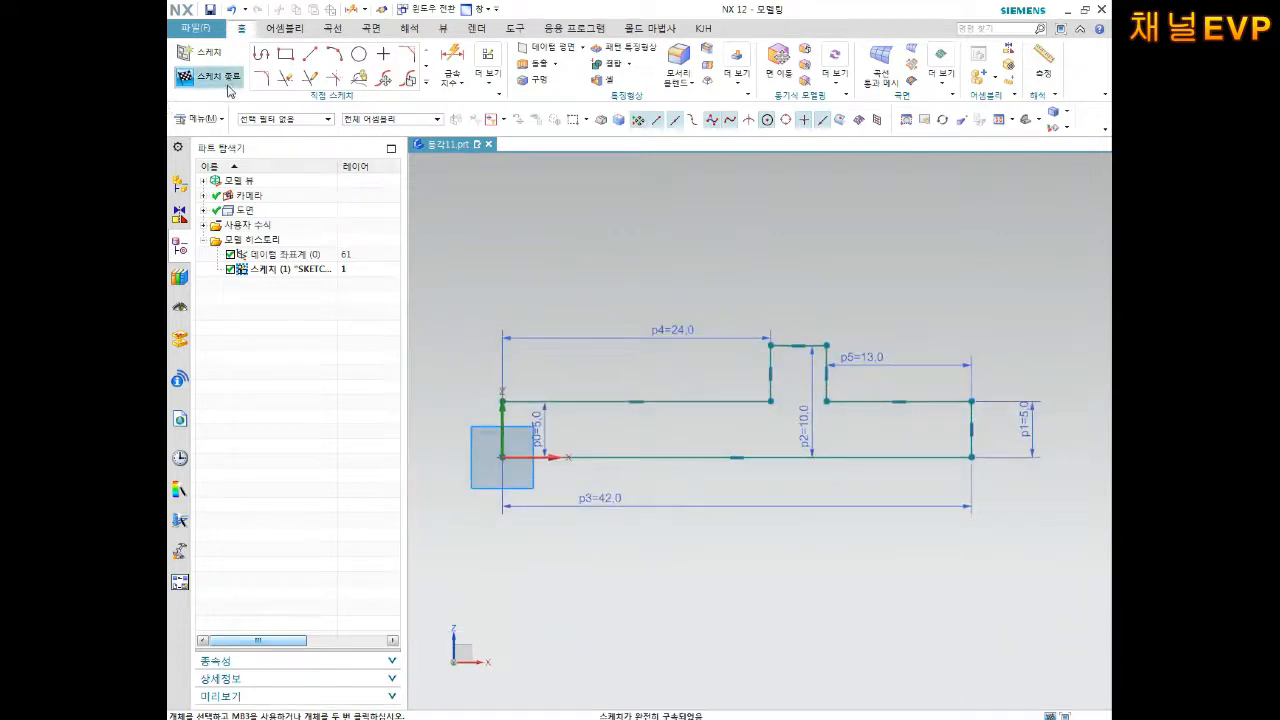
Step: Revolve the stepped profile 360° about its base line into a solid shaft
scroll(766, 437, up, 5)
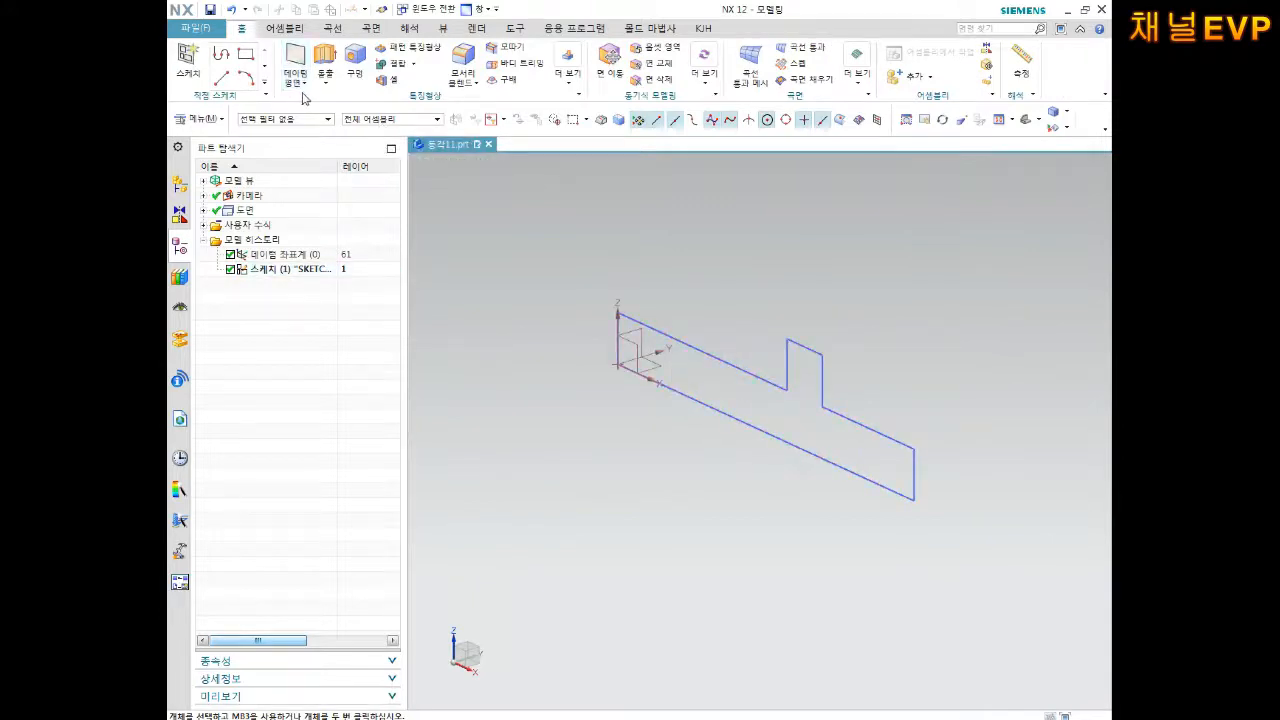
click(333, 87)
click(340, 120)
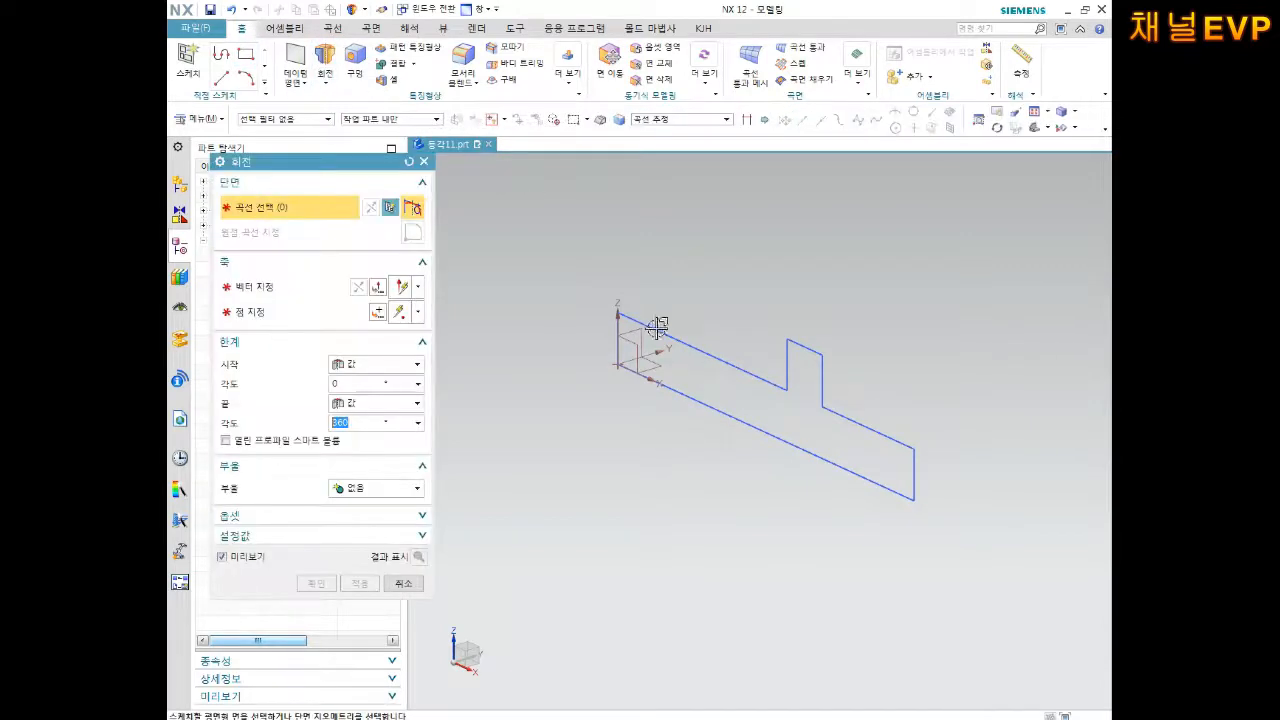
click(280, 288)
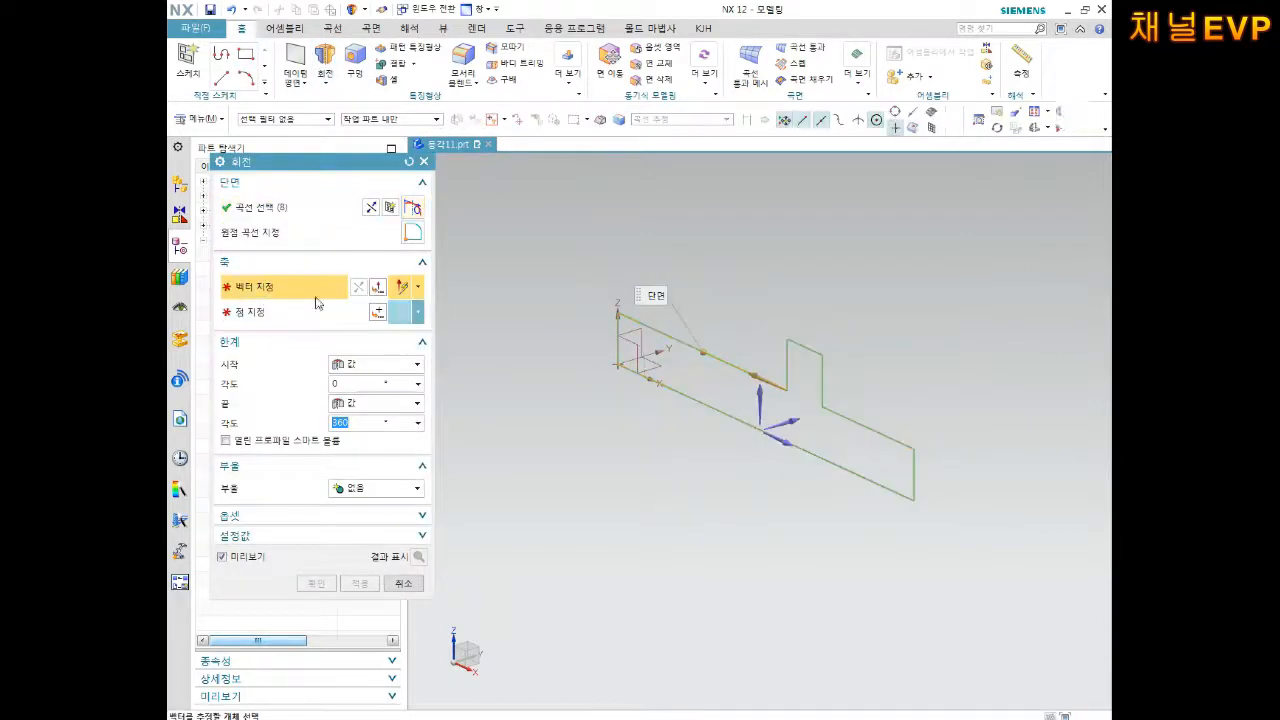
click(706, 412)
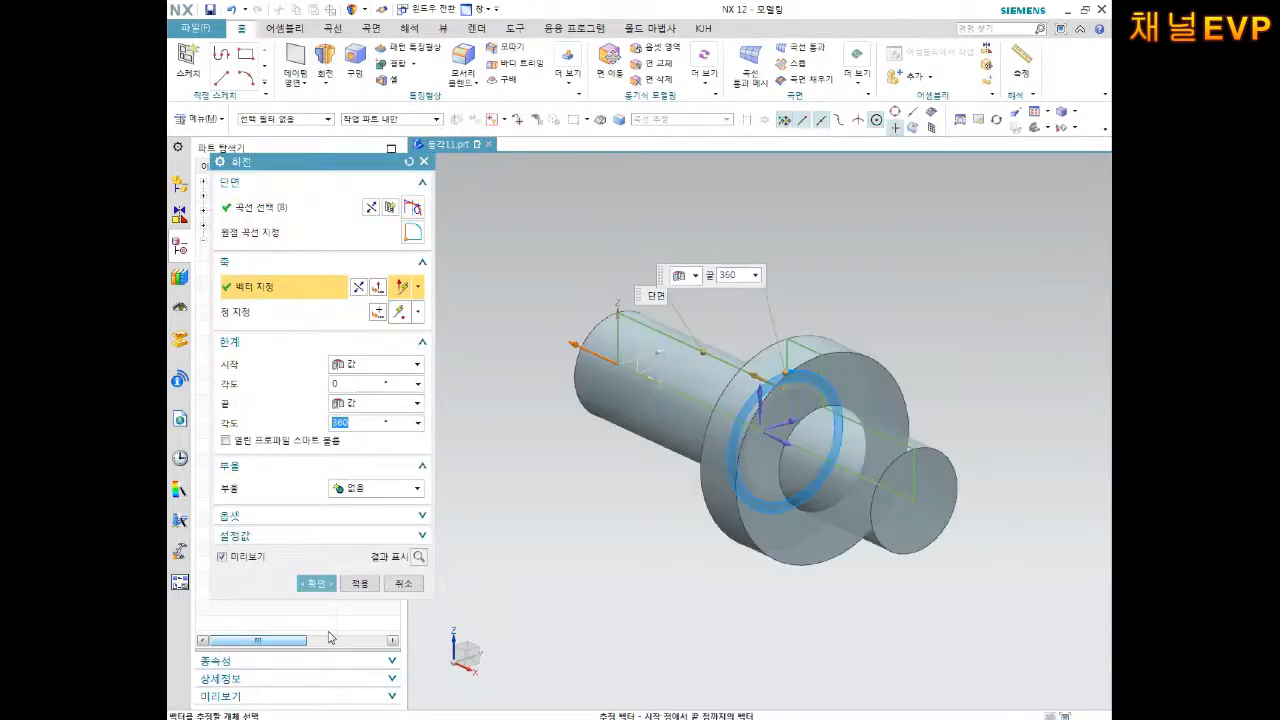
click(316, 583)
Step: Chamfer the outer edges at both shaft ends with a symmetric 1 mm distance
middle_drag(651, 449, 694, 407)
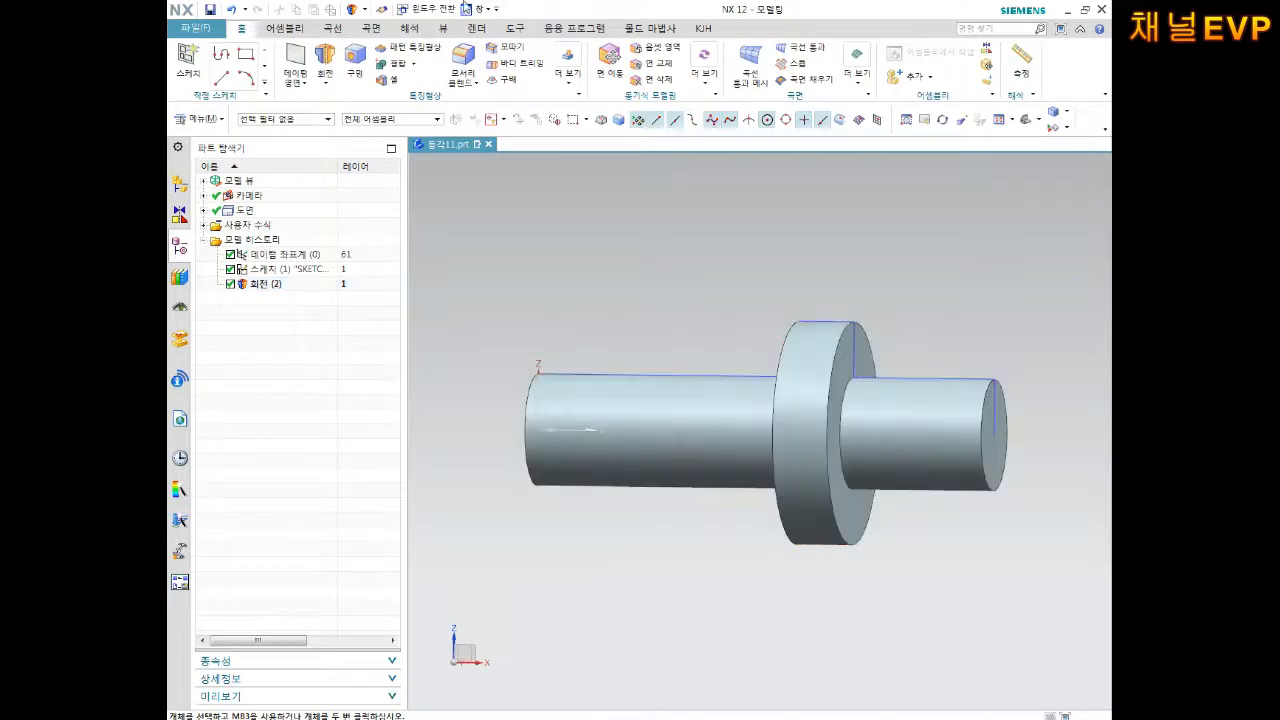
click(508, 47)
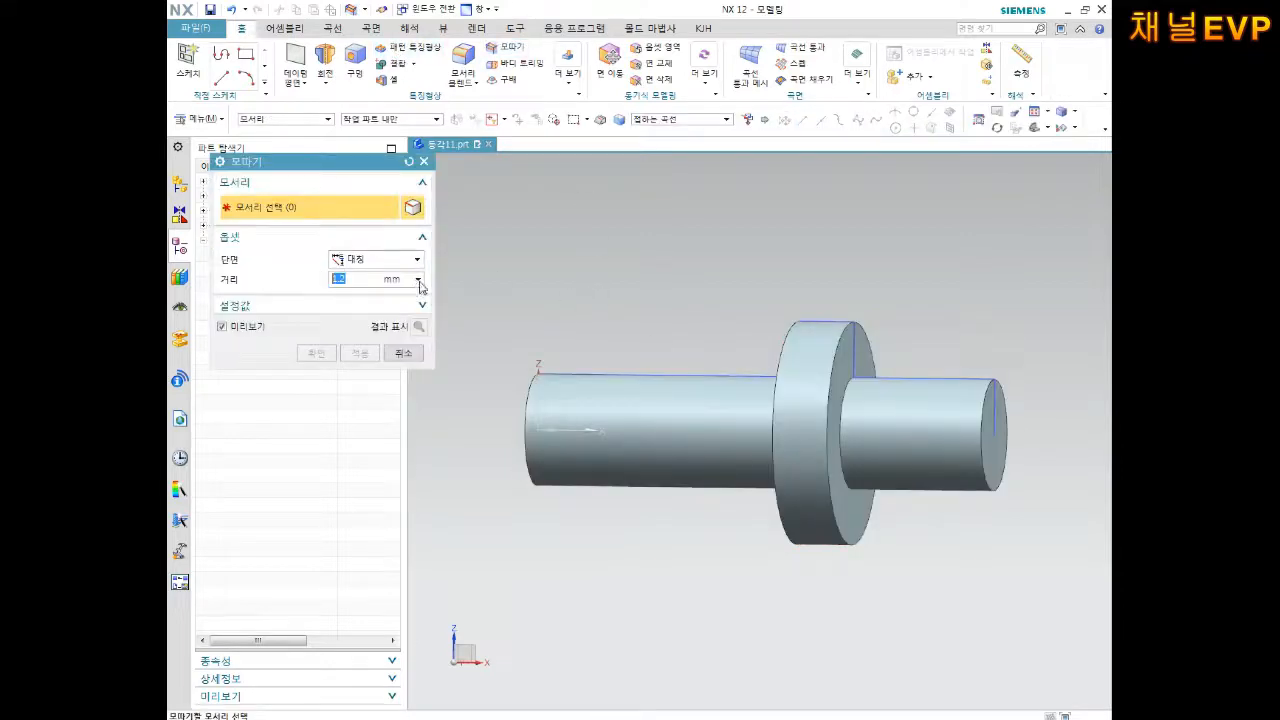
text(1)
click(524, 377)
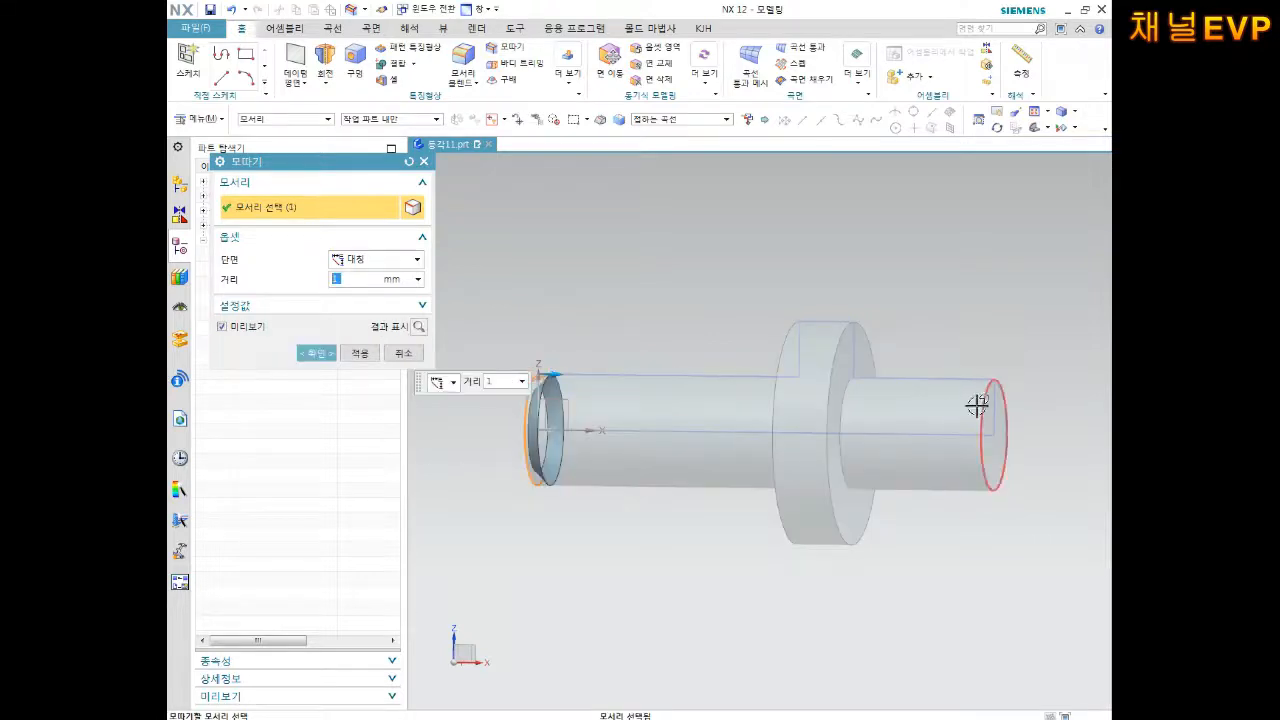
click(977, 403)
click(316, 353)
Step: Hide the profile sketch on the shaft
middle_drag(709, 331, 829, 409)
scroll(988, 411, up, 3)
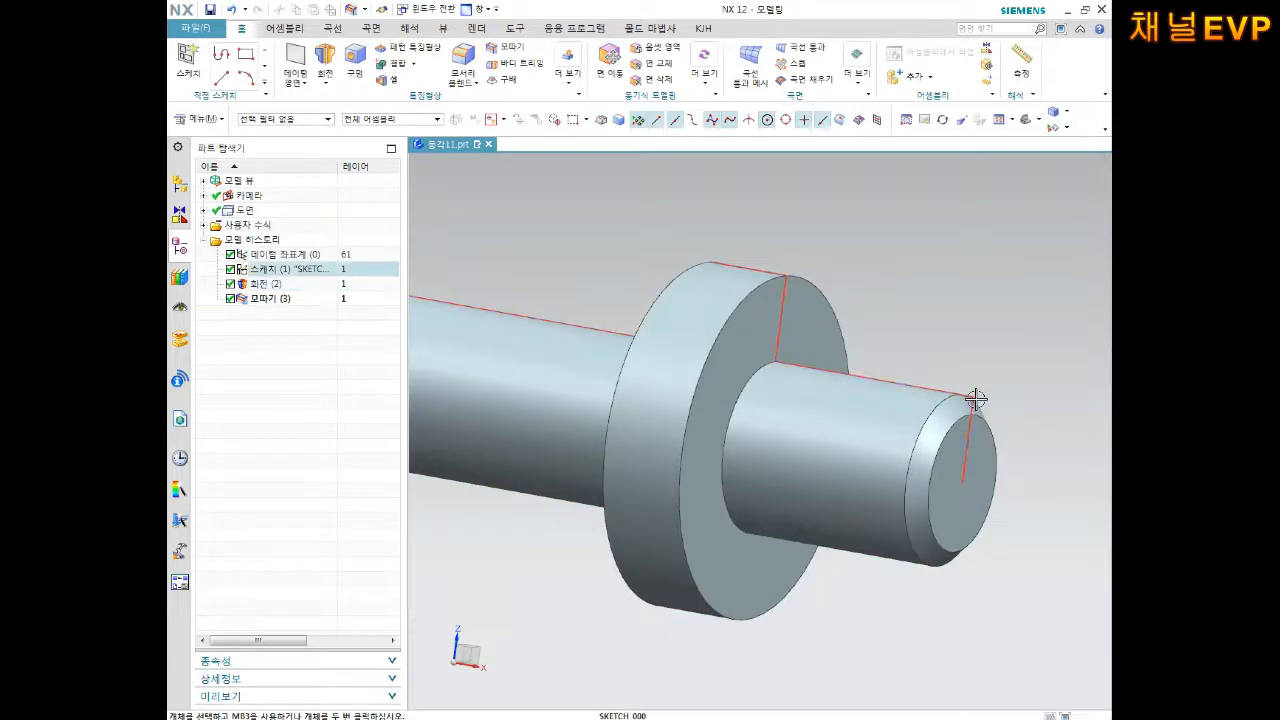
click(975, 400)
click(960, 372)
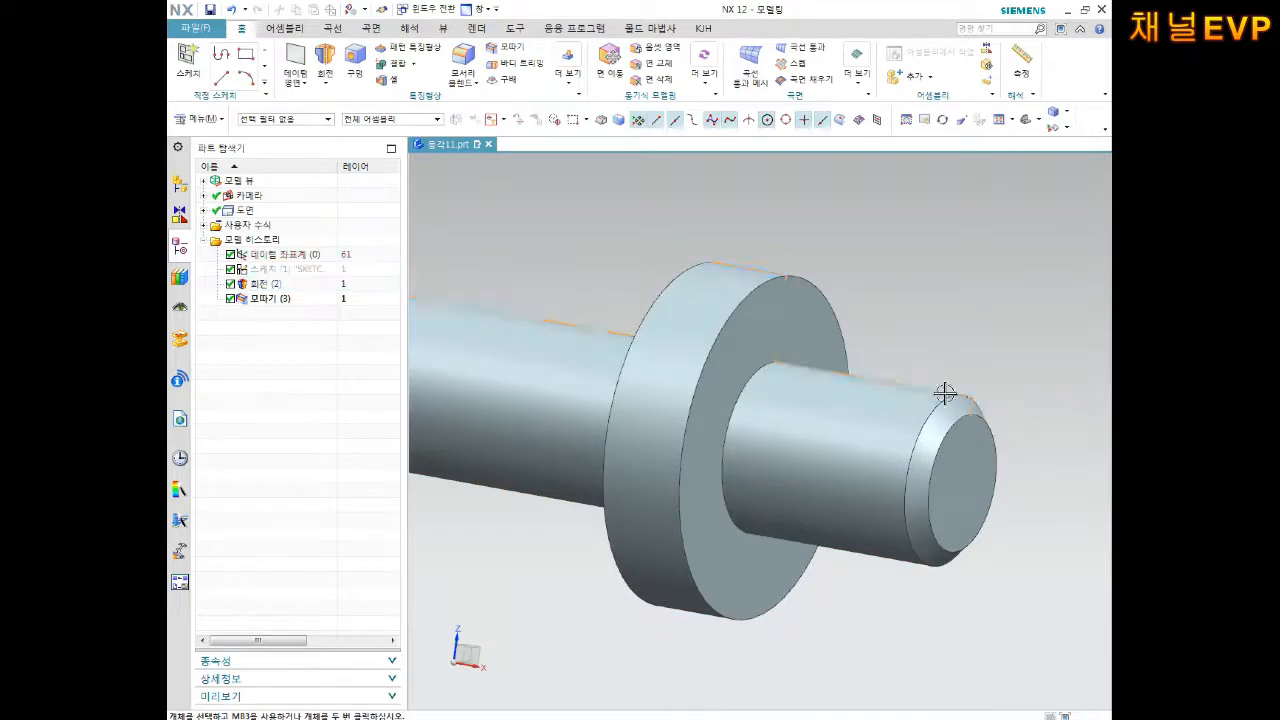
Step: Cut a detailed thread 11 mm long with 1.5 mm pitch on the short shaft section, starting at its end face with the thread axis reversed
scroll(914, 405, down, 3)
mouse_move(914, 405)
middle_down()
mouse_move(943, 389)
mouse_move(920, 394)
middle_up()
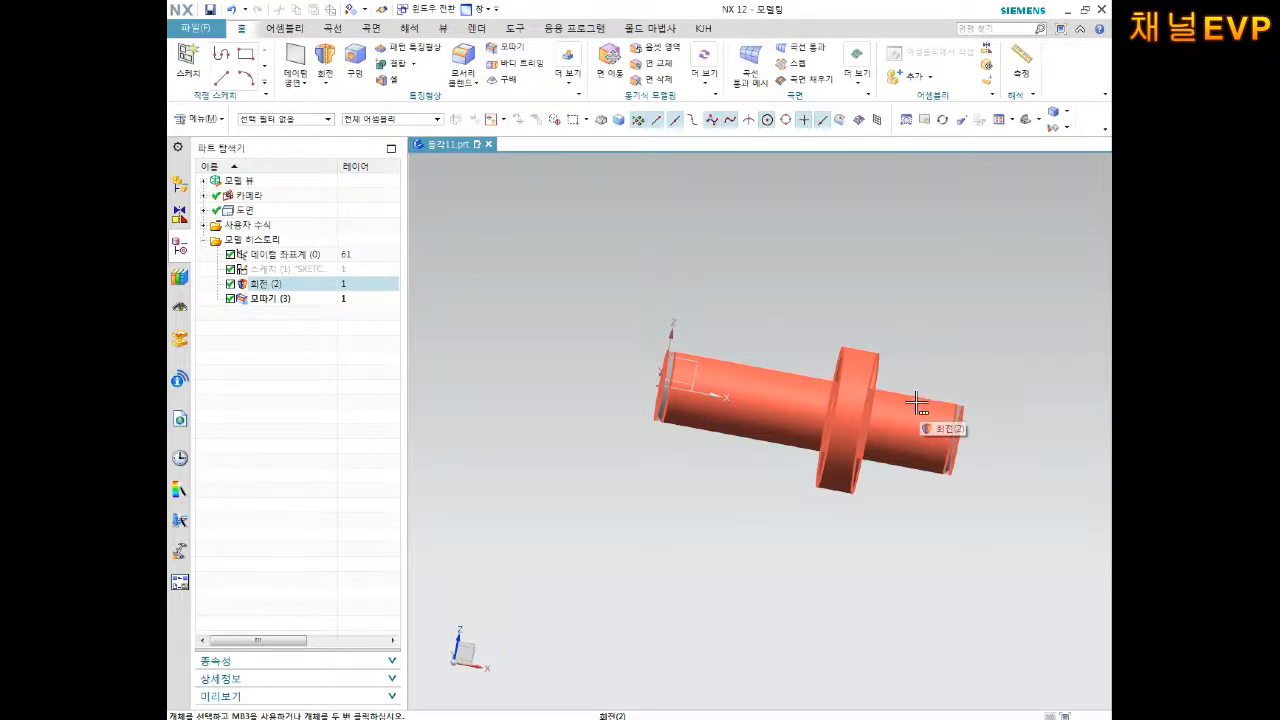
middle_drag(971, 451, 954, 526)
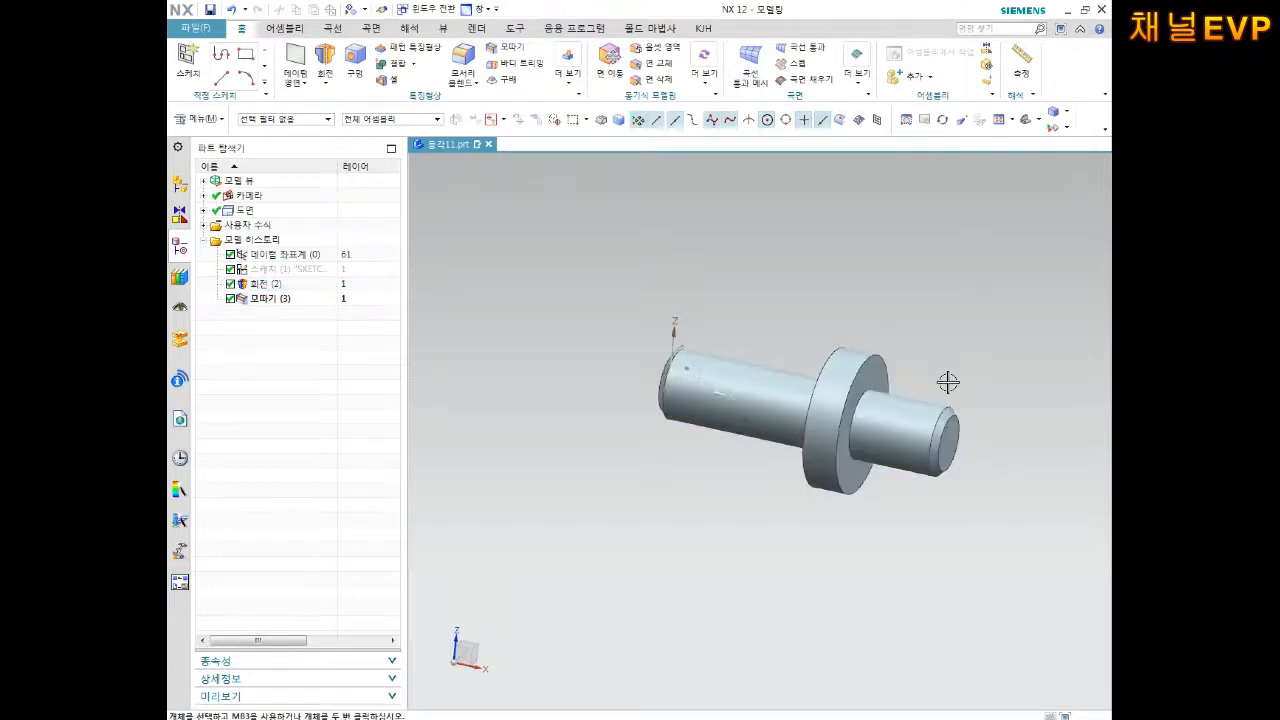
scroll(948, 382, down, 1)
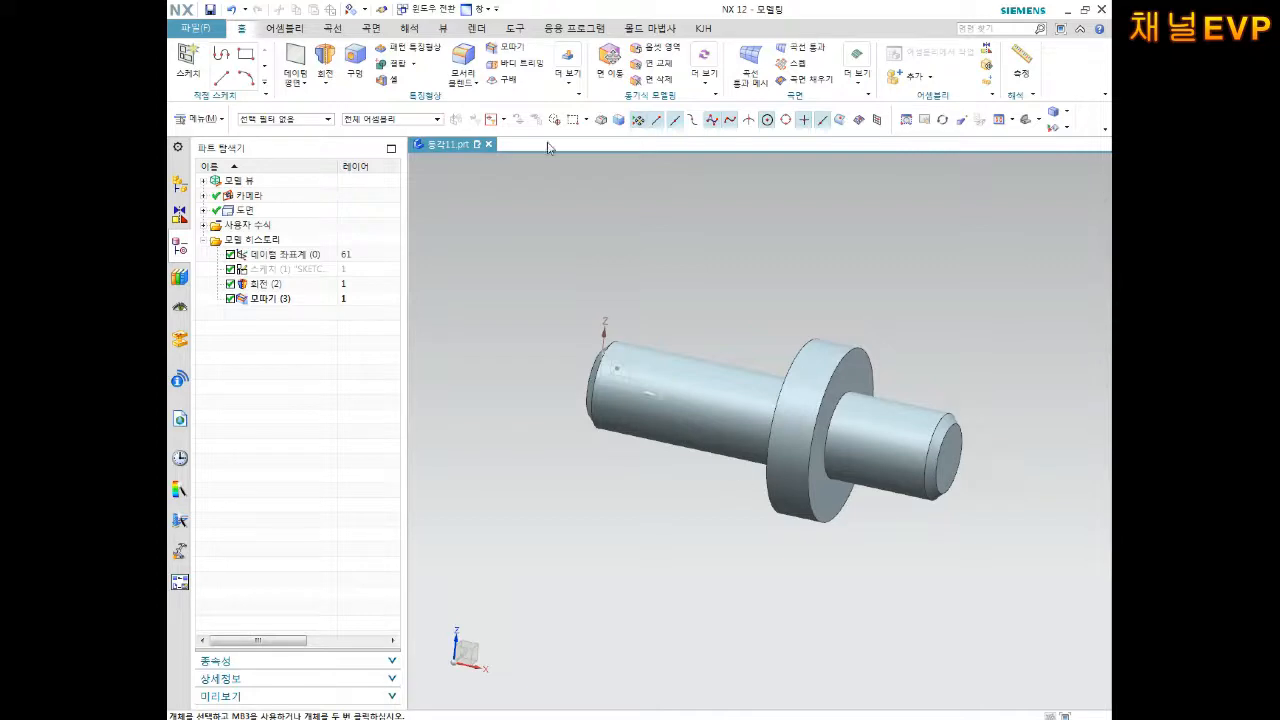
click(567, 65)
click(574, 103)
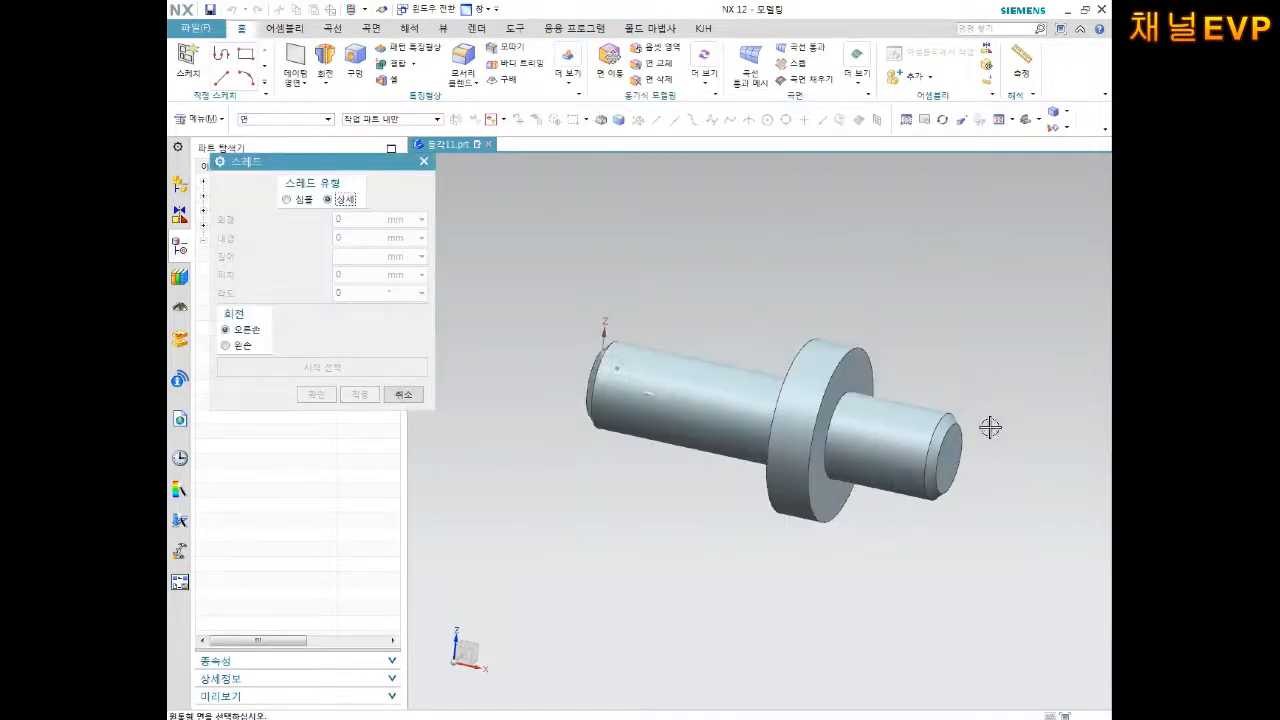
scroll(984, 426, up, 3)
scroll(984, 426, up, 1)
click(797, 411)
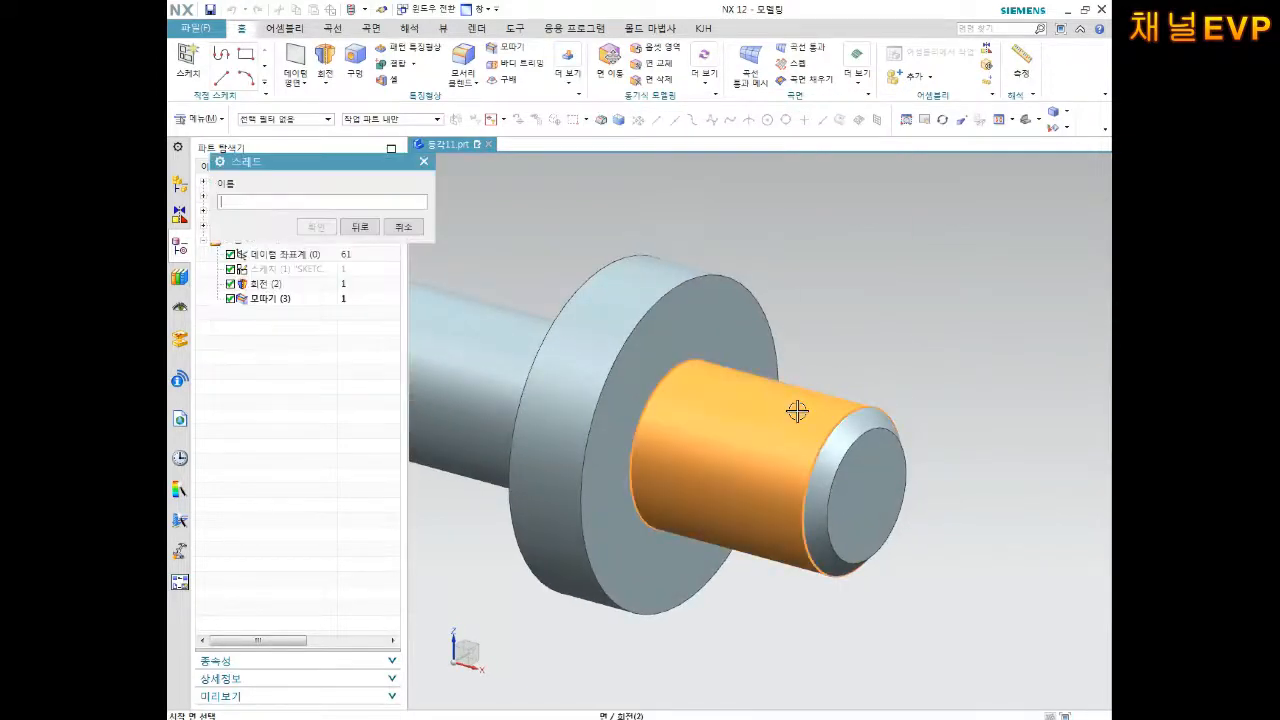
click(879, 471)
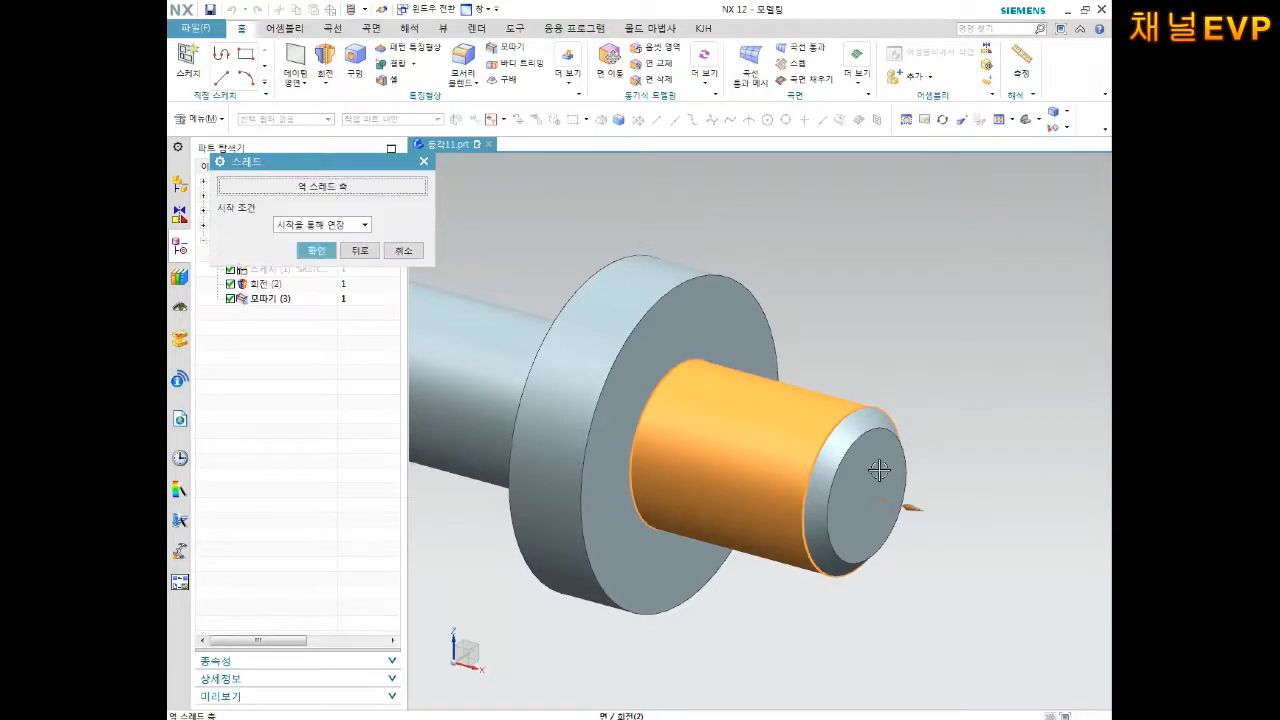
click(356, 189)
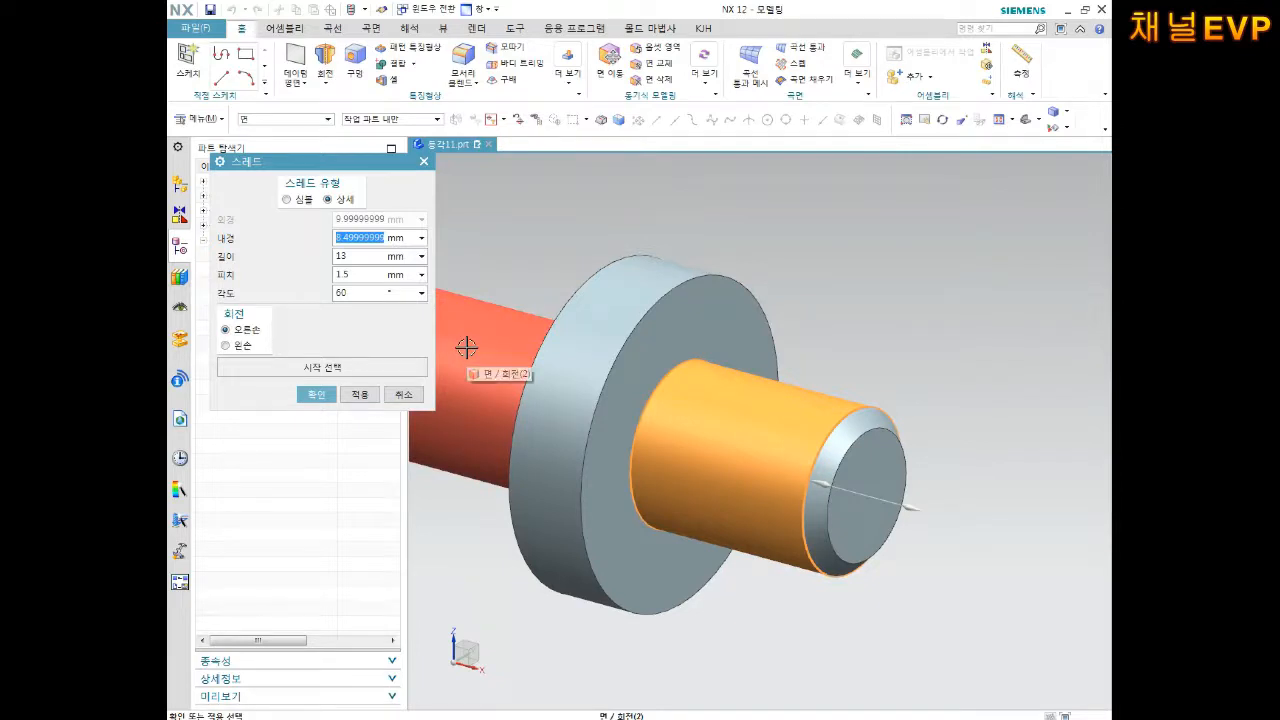
key(Tab)
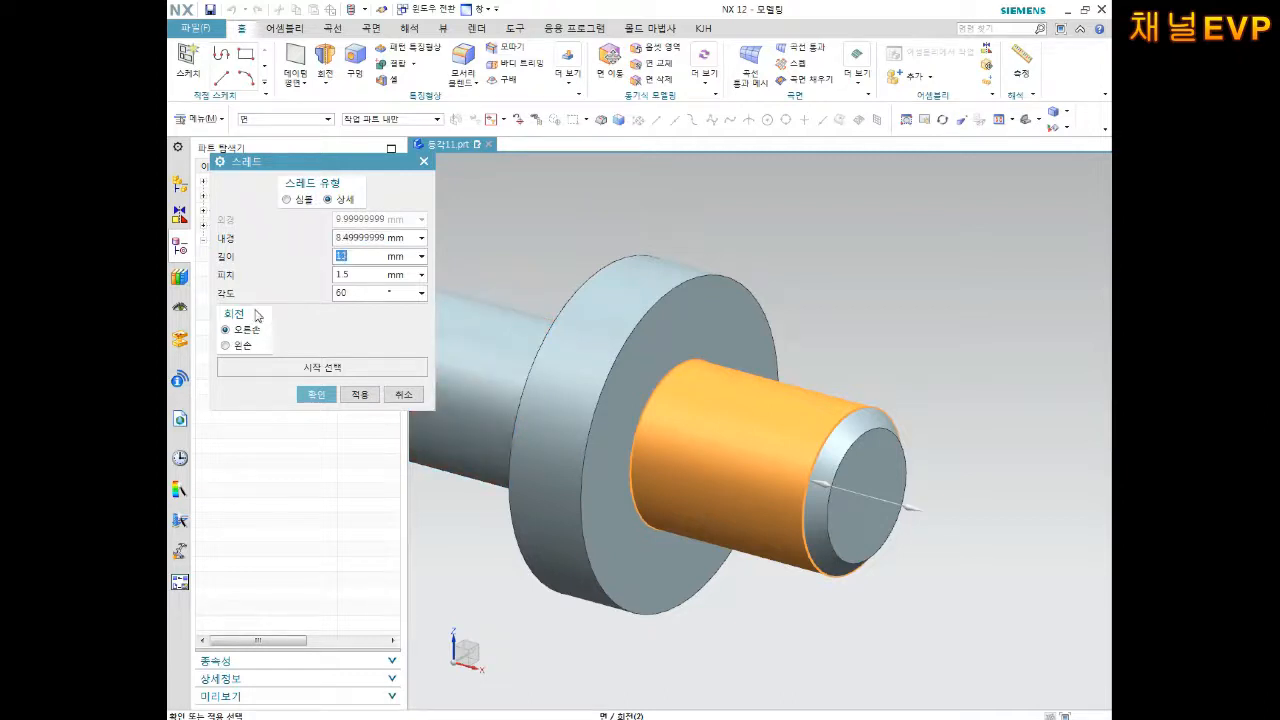
click(316, 394)
Step: Cut a detailed thread 10 mm long with 1.5 mm pitch on the long shaft section, starting at its free end face
middle_drag(656, 418, 767, 447)
scroll(731, 418, down, 3)
scroll(767, 447, up, 2)
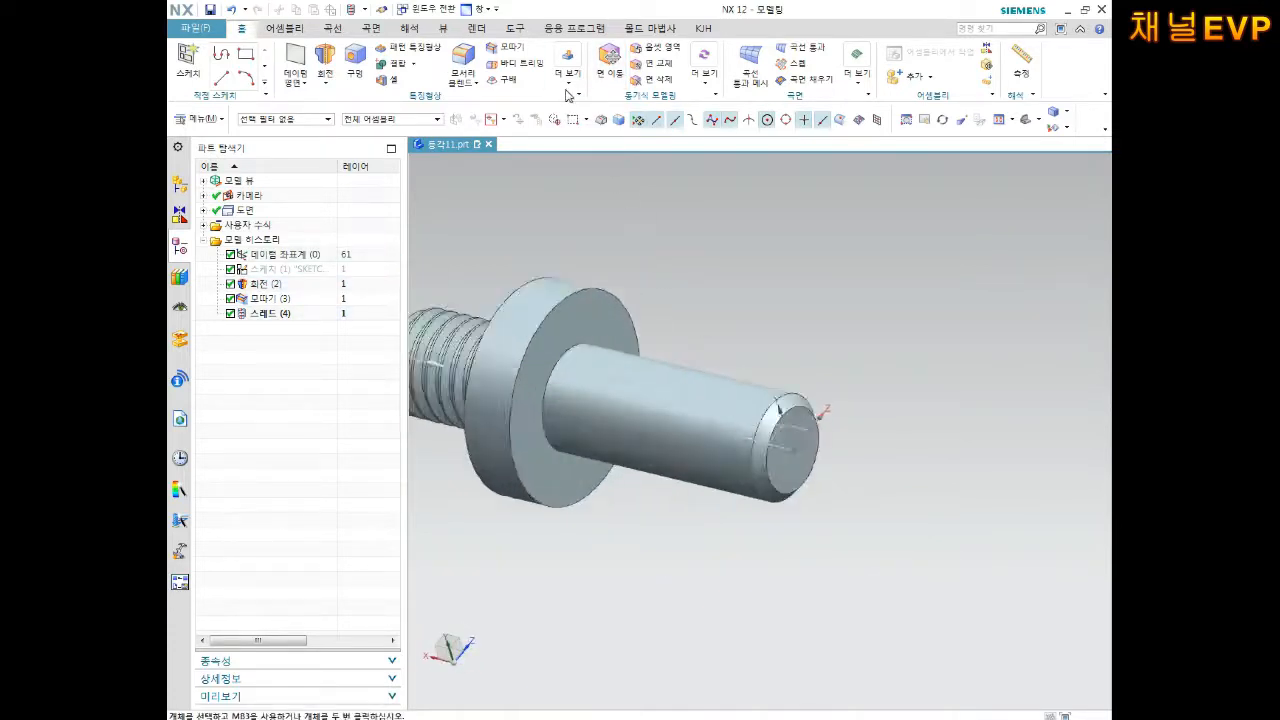
click(569, 90)
click(580, 115)
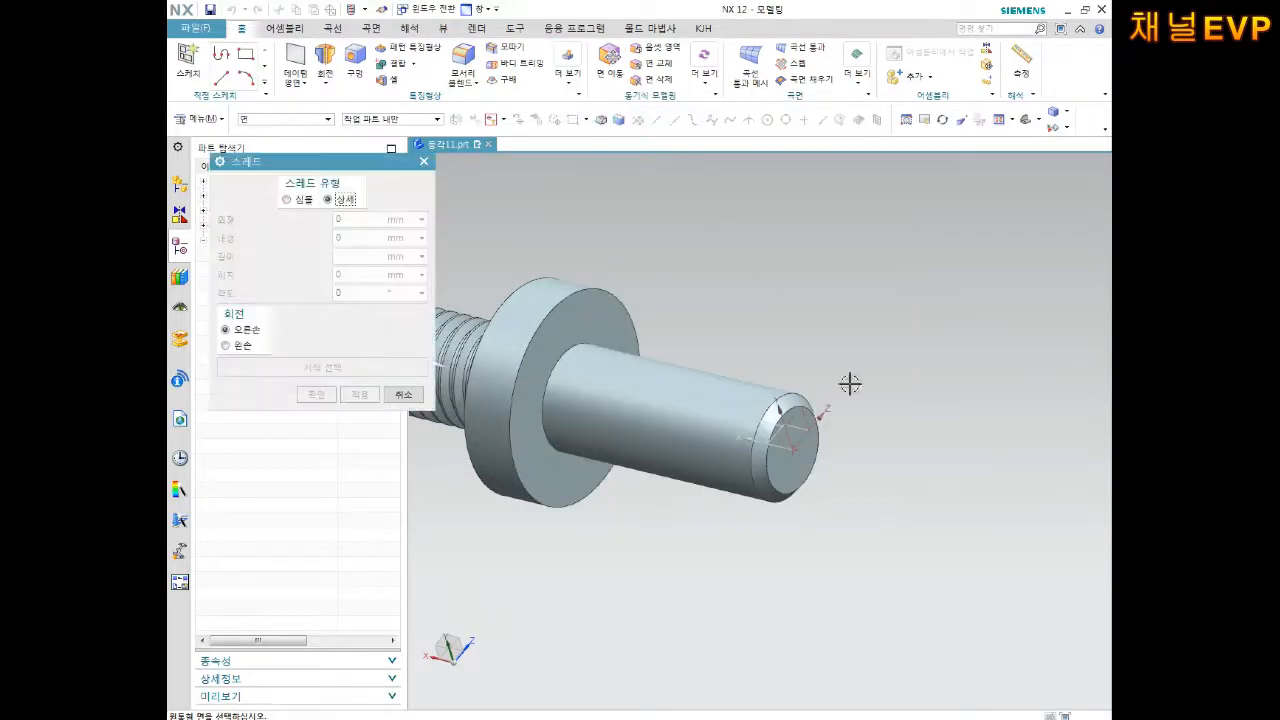
click(698, 387)
click(807, 455)
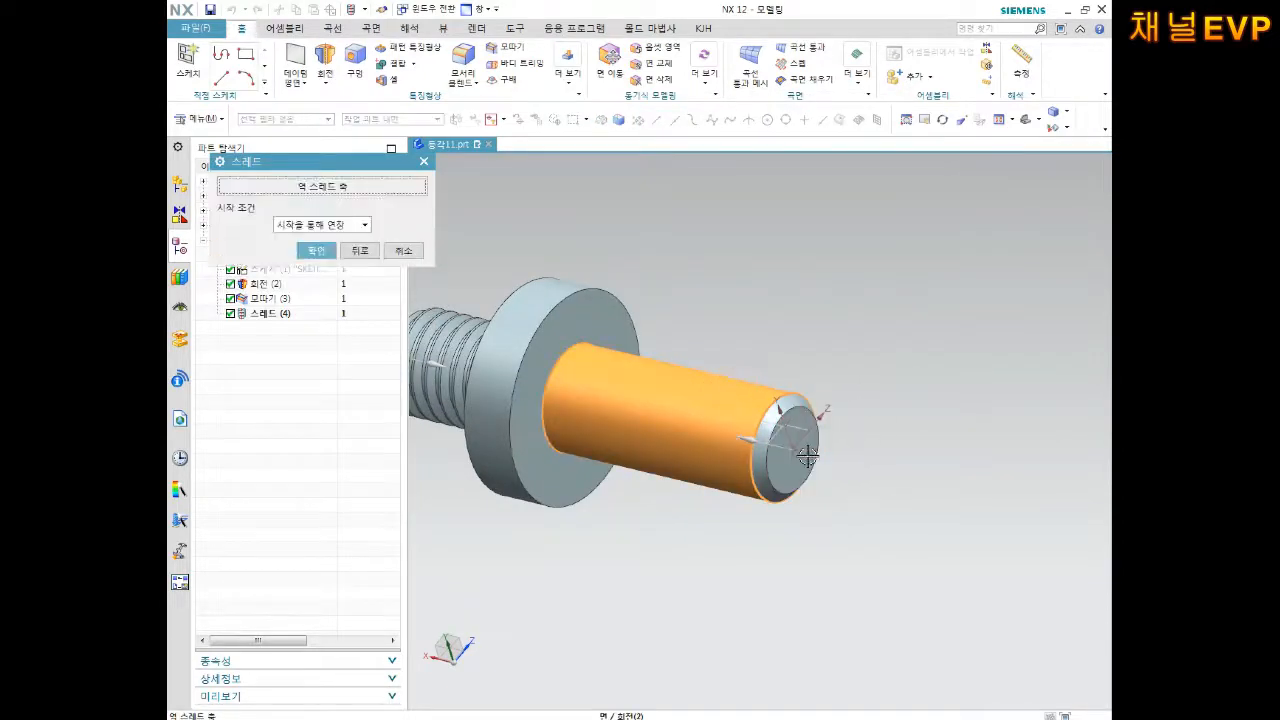
mouse_move(804, 388)
middle_down()
mouse_move(826, 363)
mouse_move(812, 368)
middle_up()
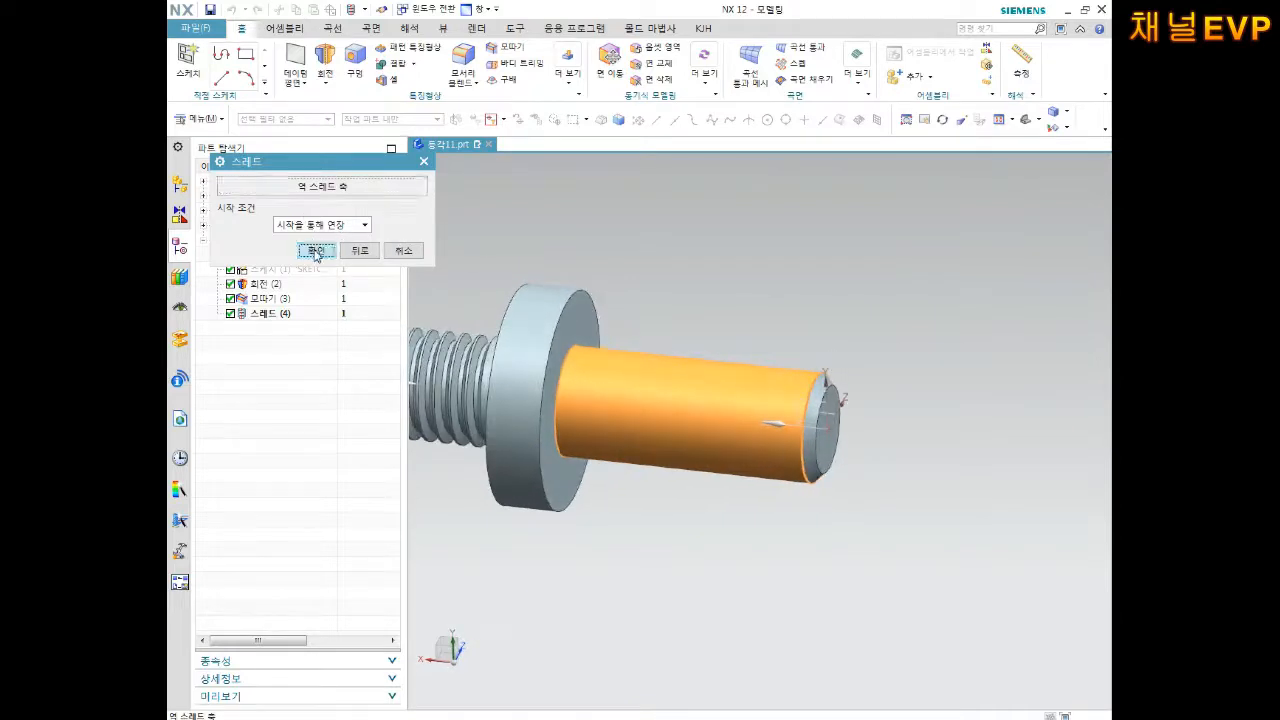
click(316, 250)
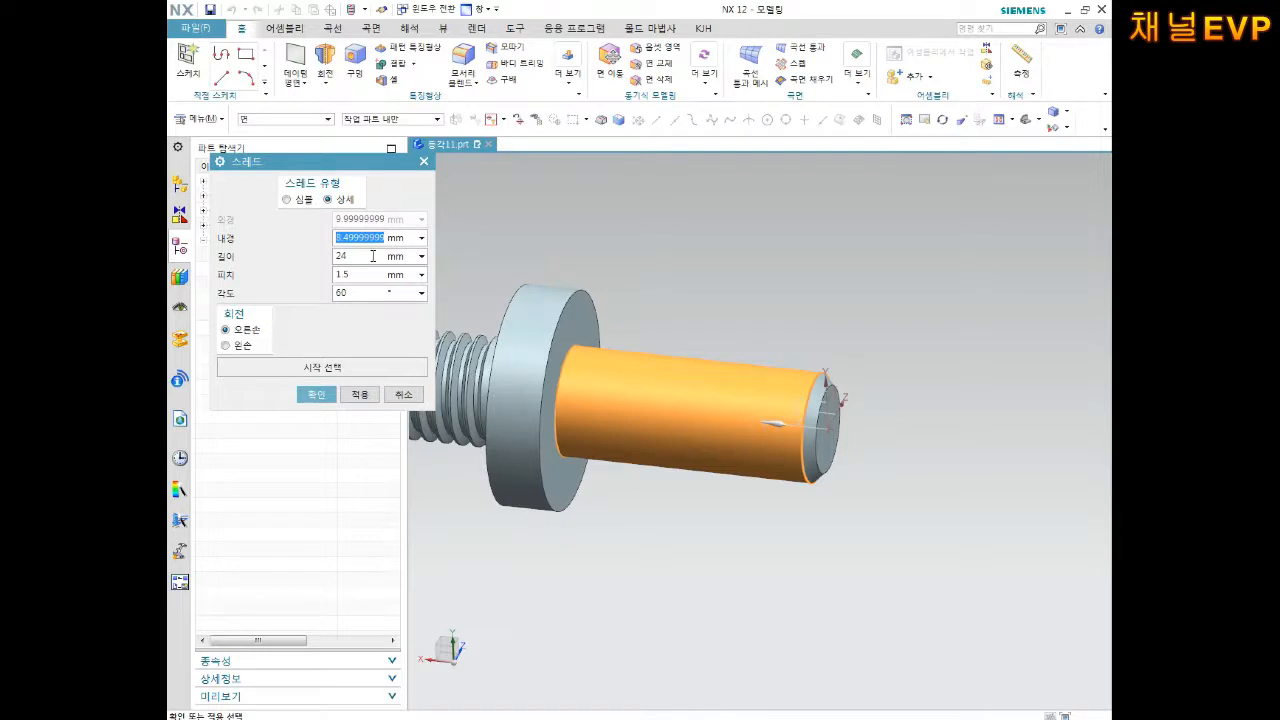
key(Tab)
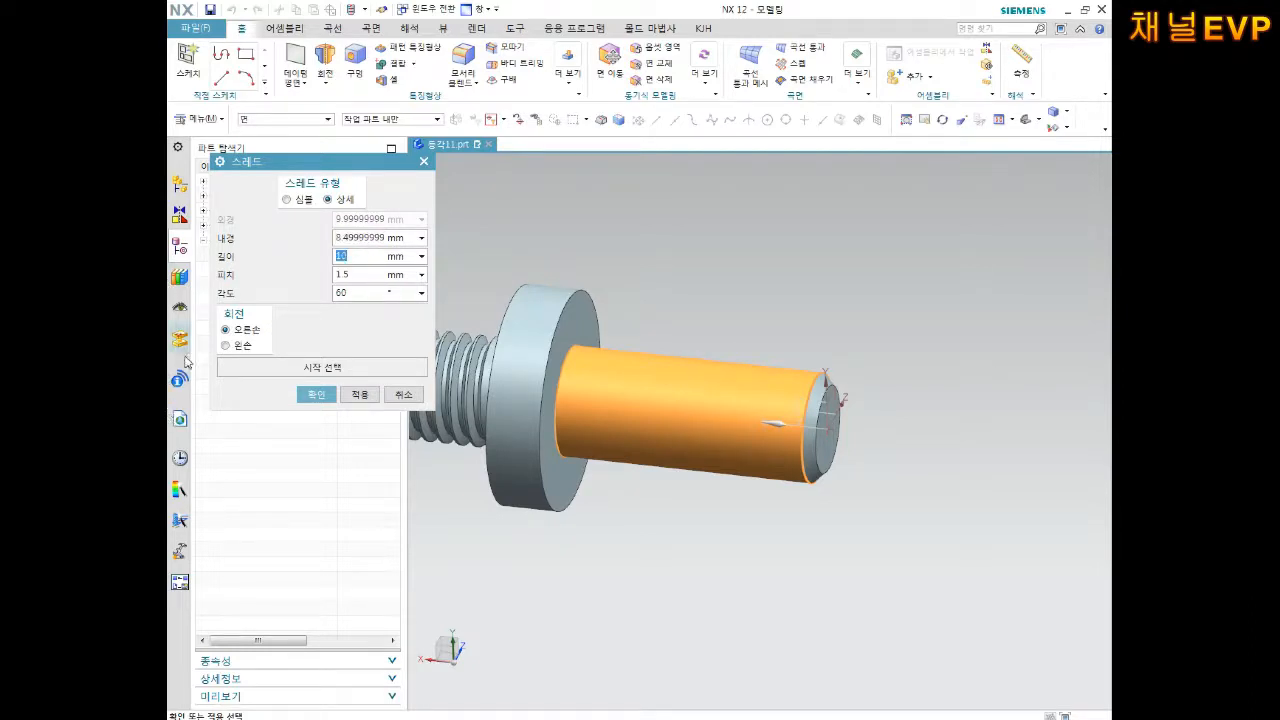
click(316, 394)
Step: Orient the threaded shaft to the isometric view and save the part
middle_drag(771, 320, 822, 387)
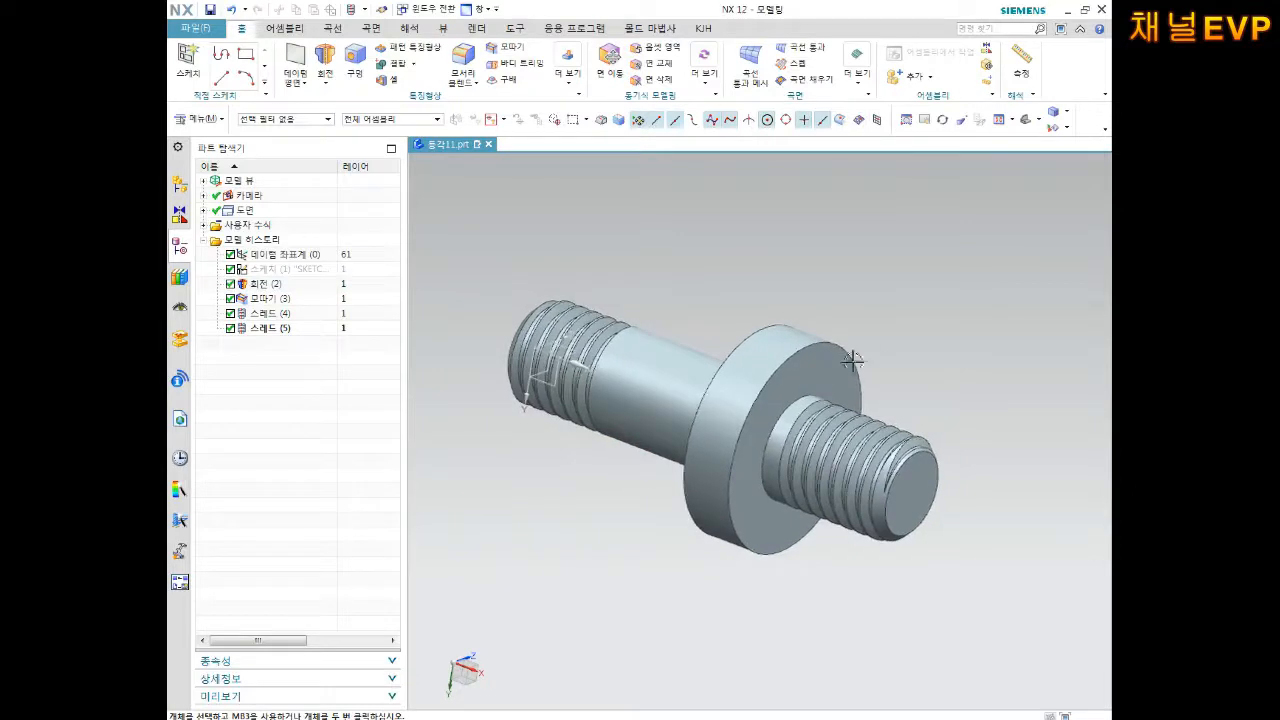
click(1040, 122)
click(1068, 141)
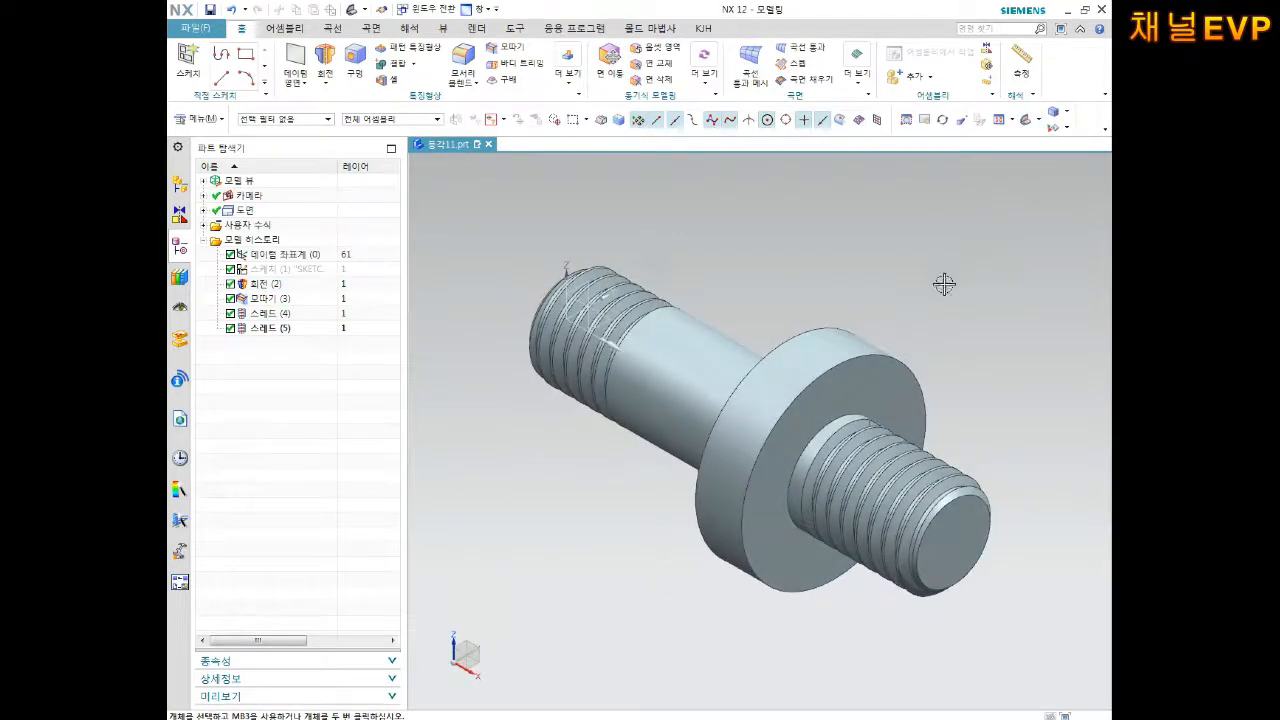
shift+middle_drag(945, 280, 933, 278)
key(ctrl+s)
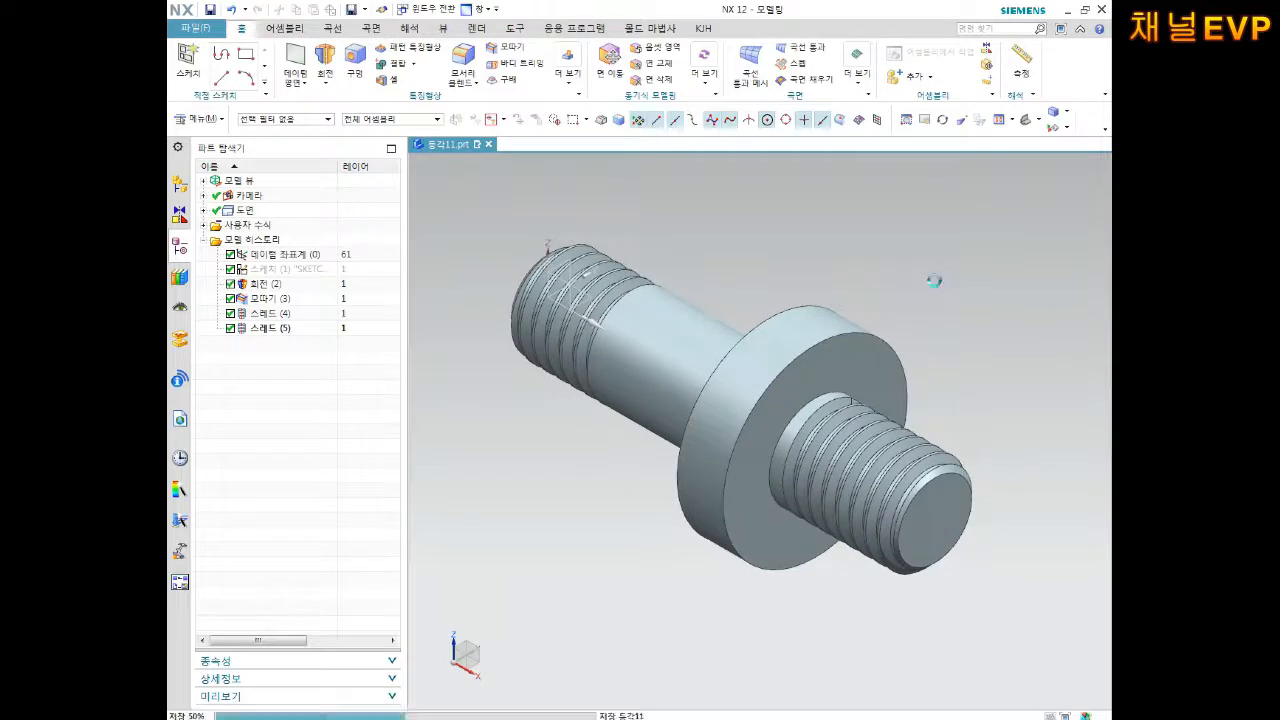
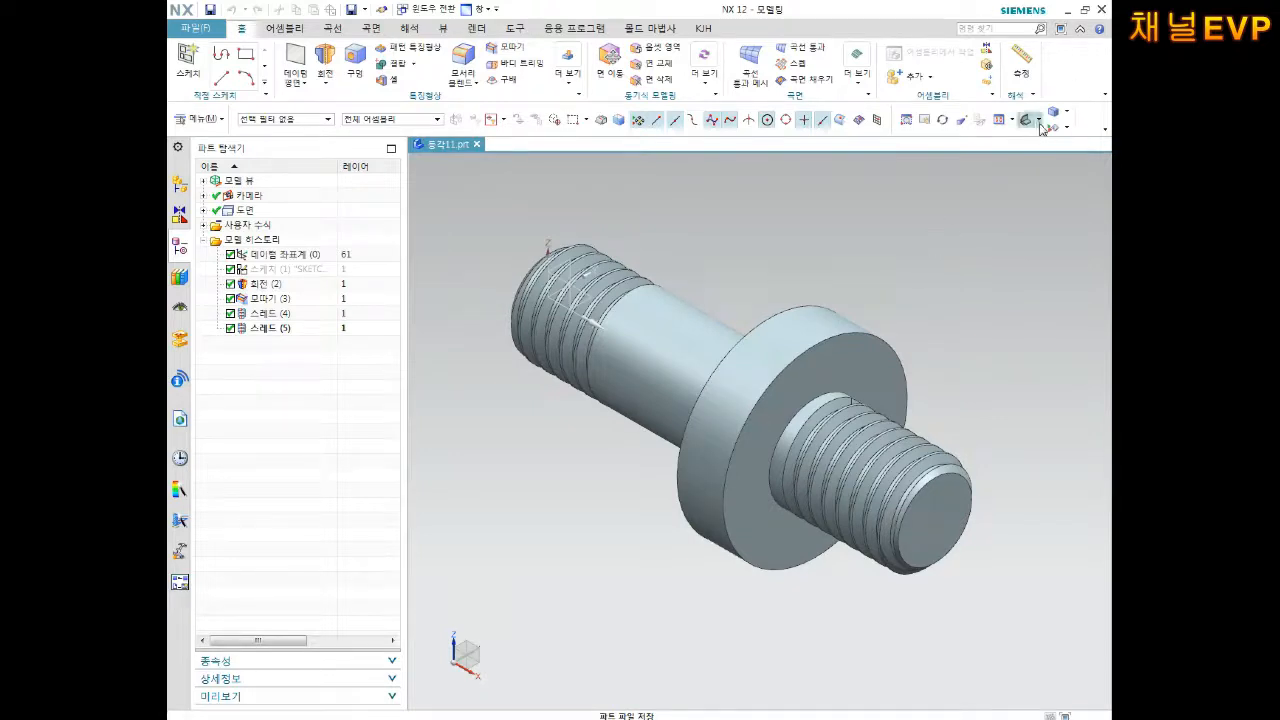
Step: Orient the shaft to its end view and create a sketch on the annular side face of the large flange
click(1066, 111)
click(1033, 172)
scroll(986, 214, up, 3)
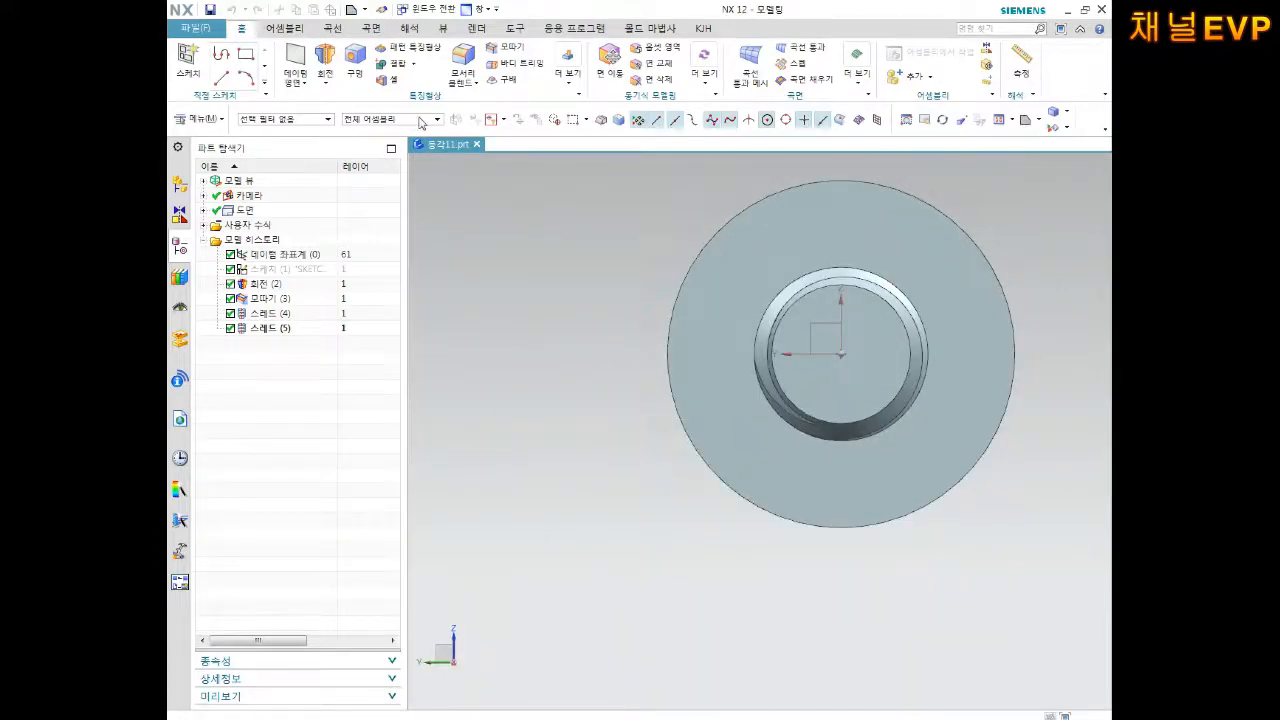
click(188, 62)
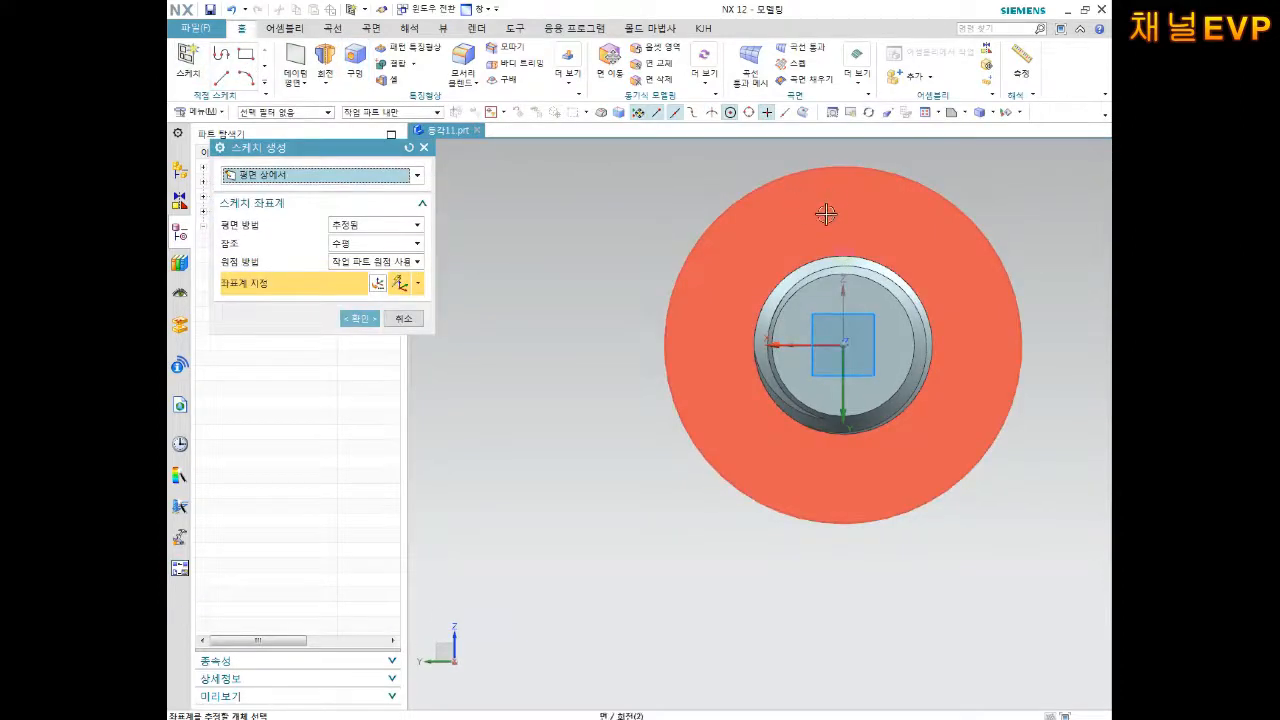
click(906, 221)
shift+middle_drag(907, 258, 820, 294)
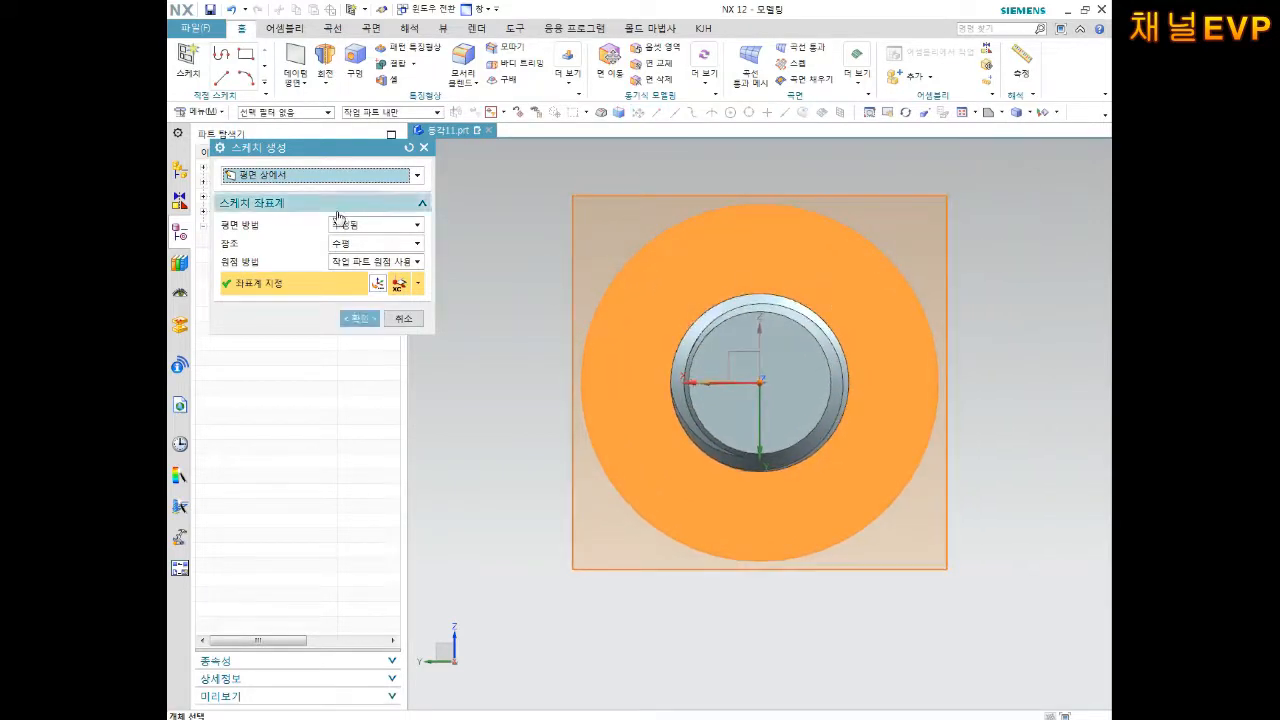
click(360, 318)
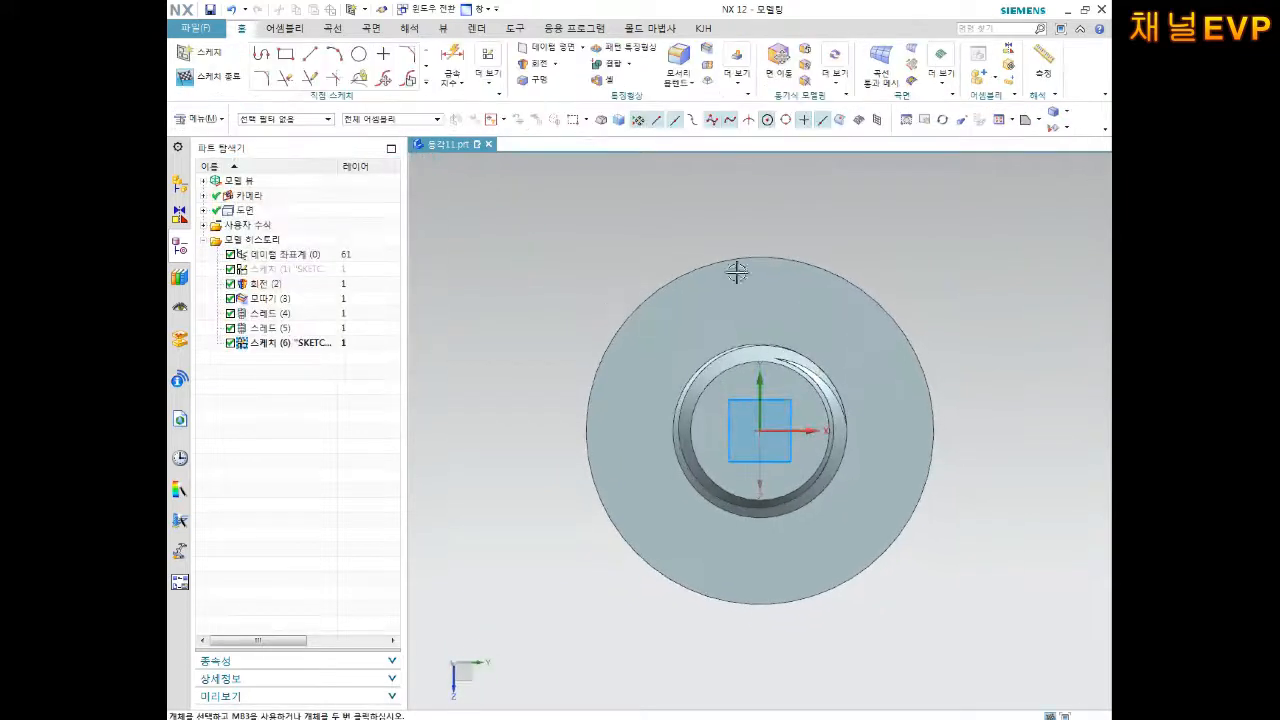
Step: Sketch a six-sided polygon centred on the sketch origin with an inscribed radius of 17/2 mm and 0° rotation
click(426, 79)
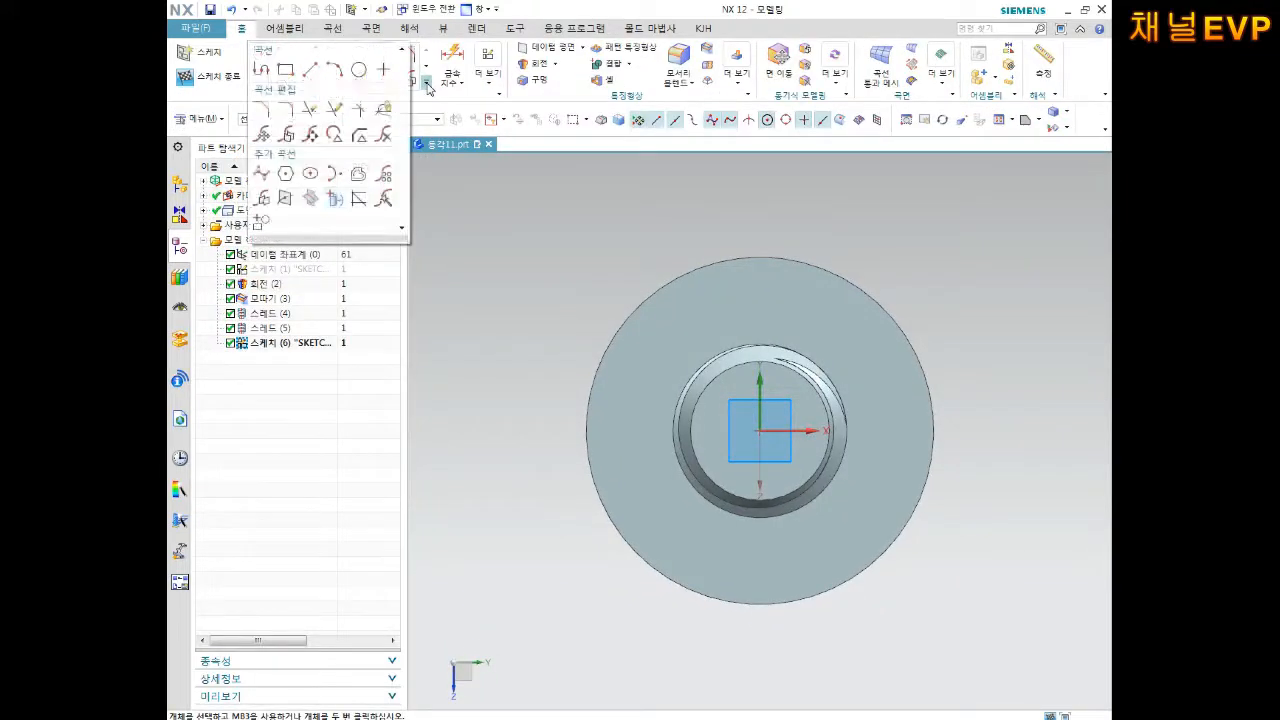
click(309, 199)
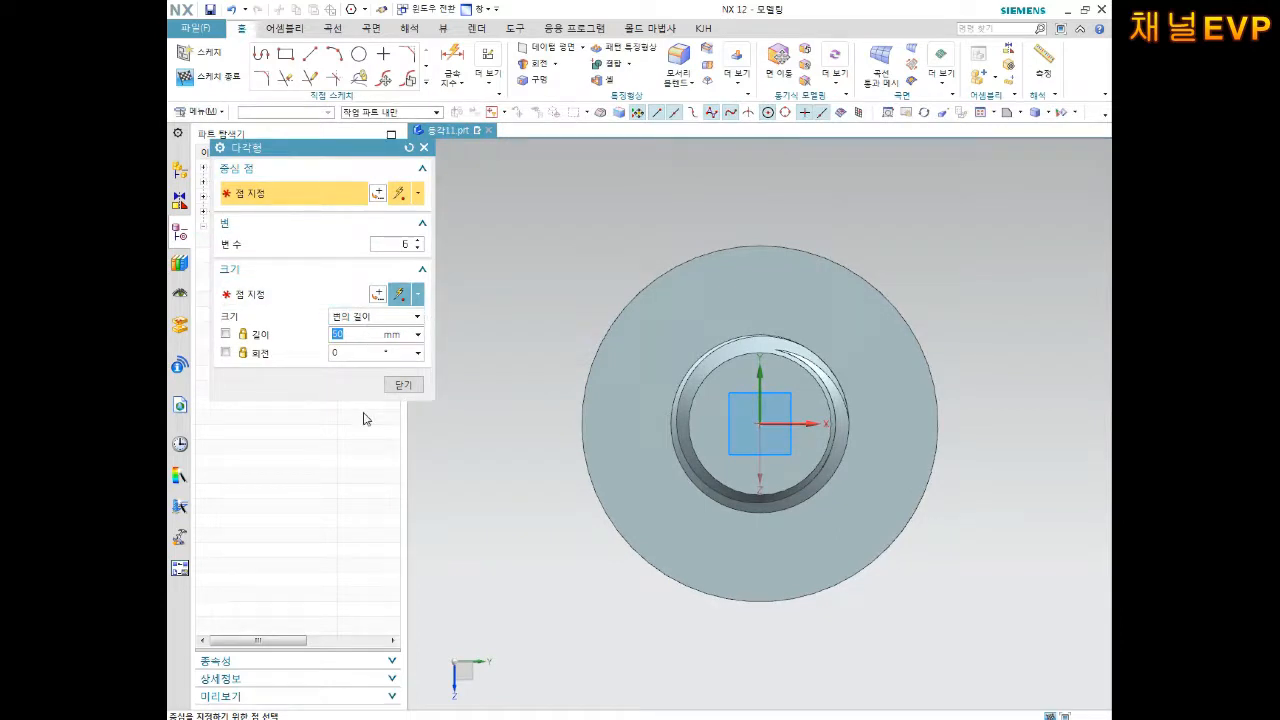
click(358, 317)
click(366, 334)
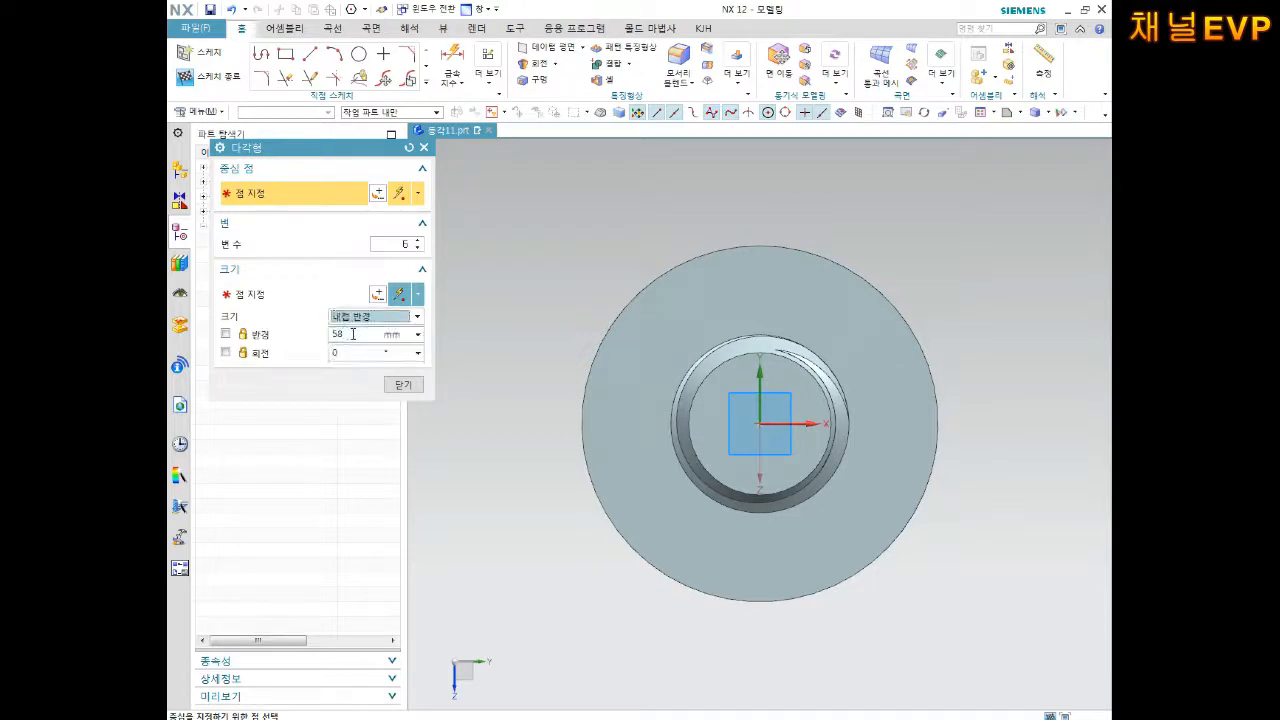
click(352, 334)
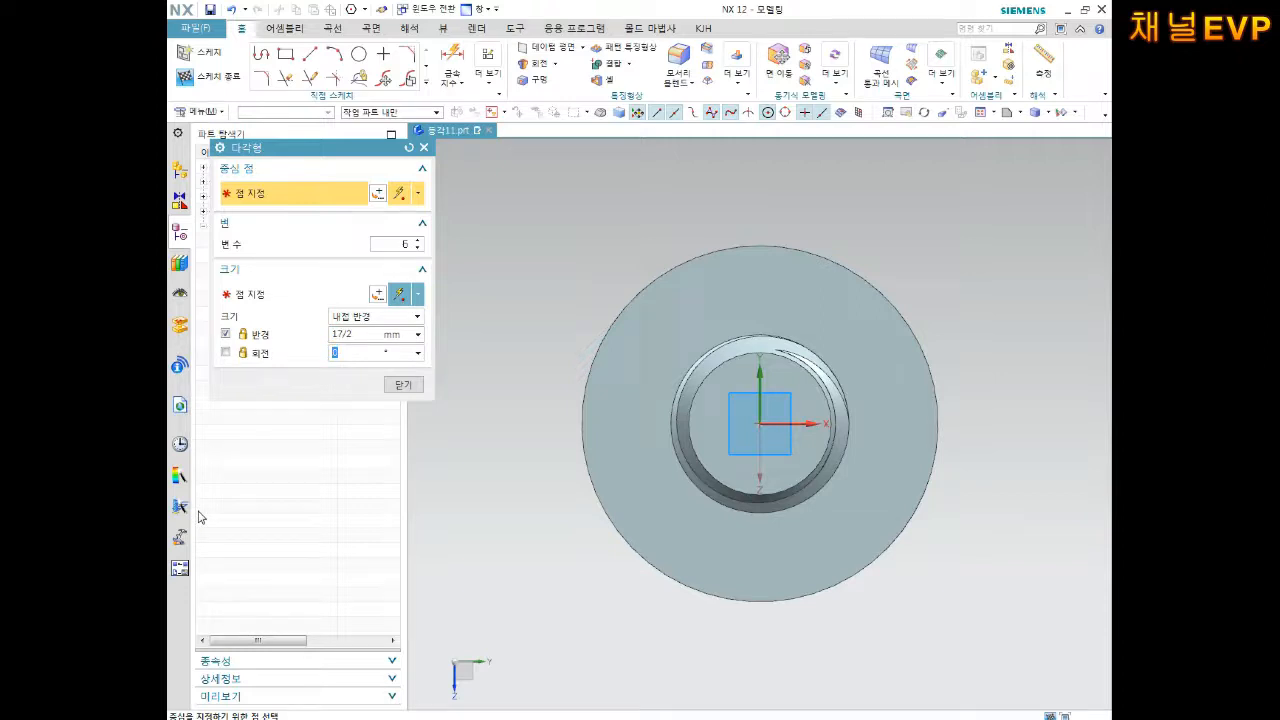
click(755, 421)
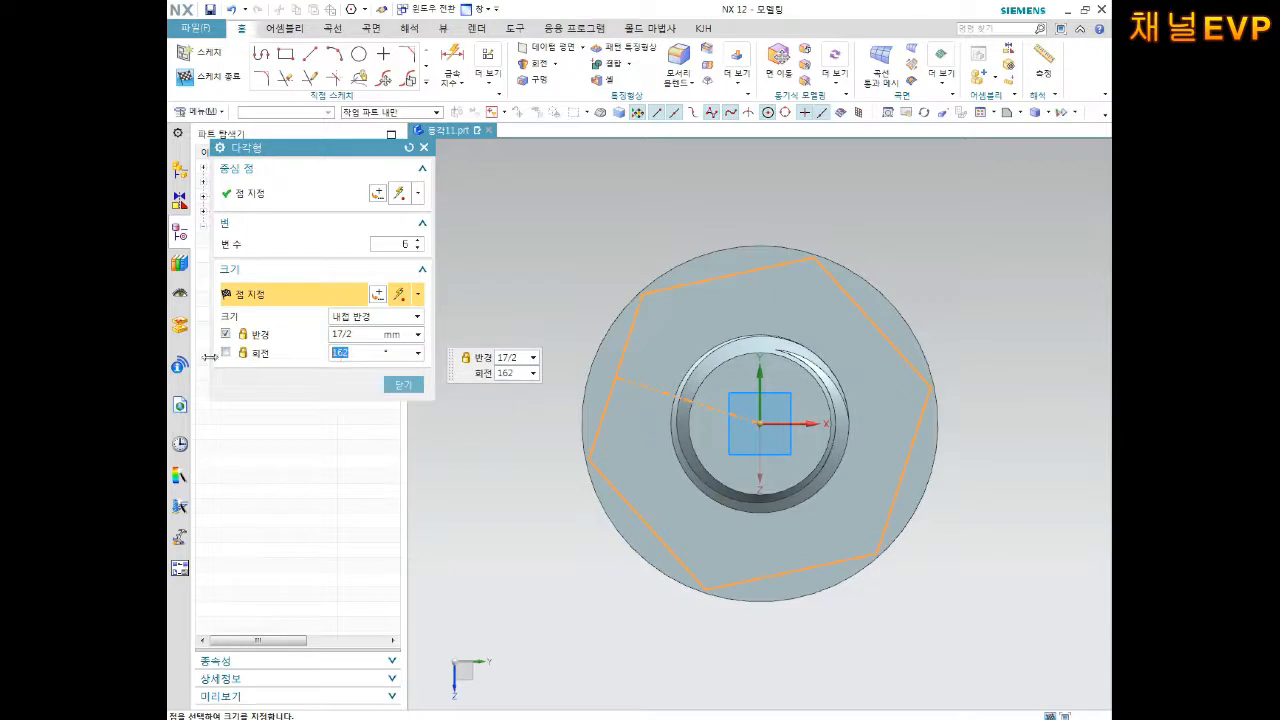
text(0)
key(Return)
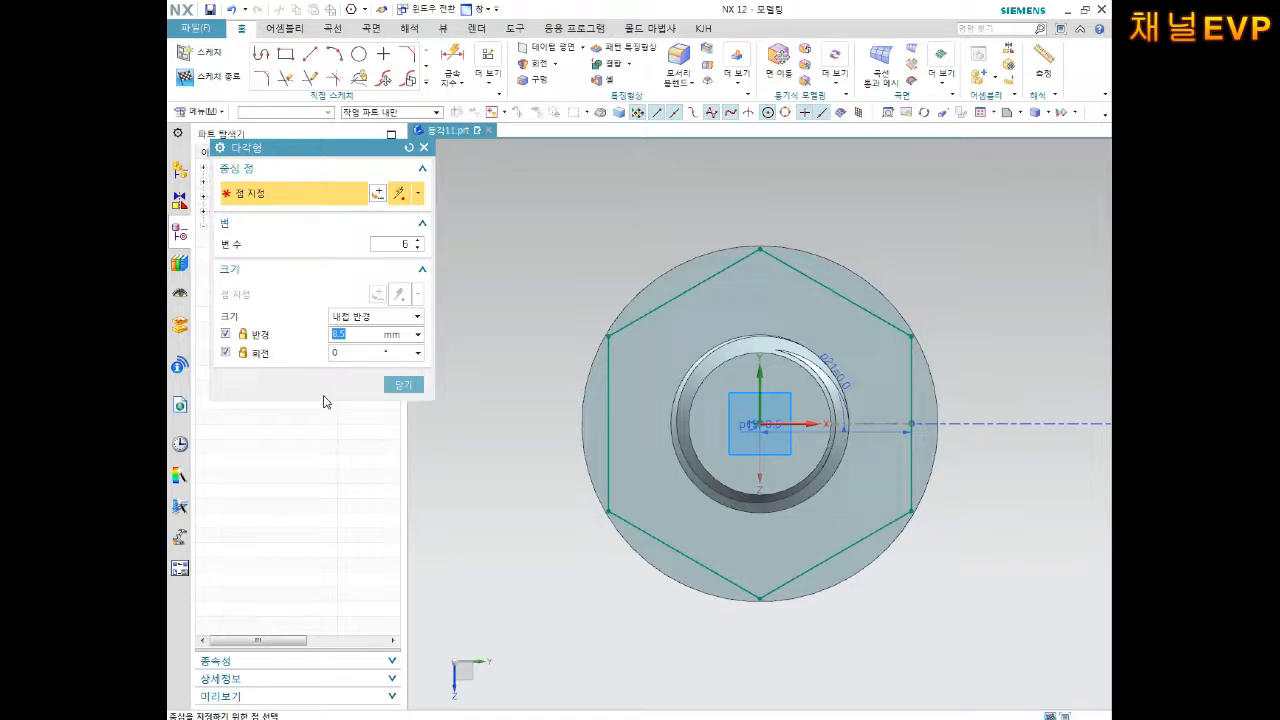
scroll(760, 262, up, 4)
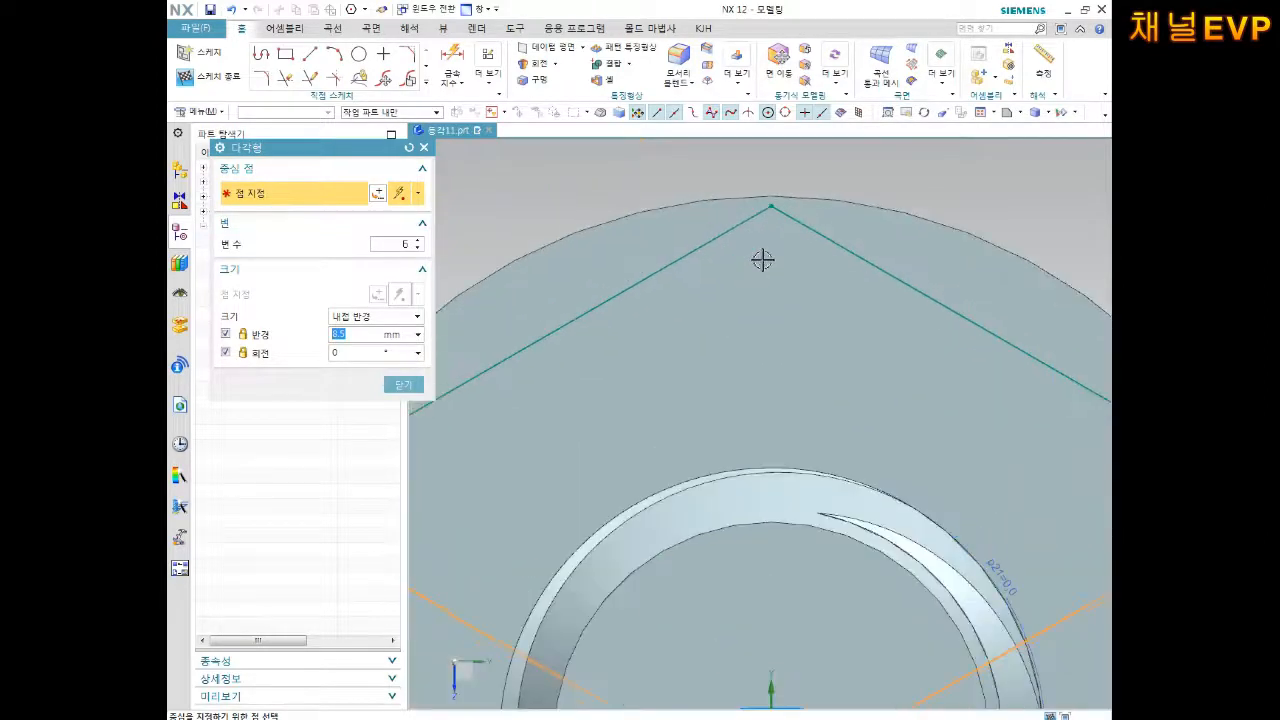
scroll(763, 267, down, 4)
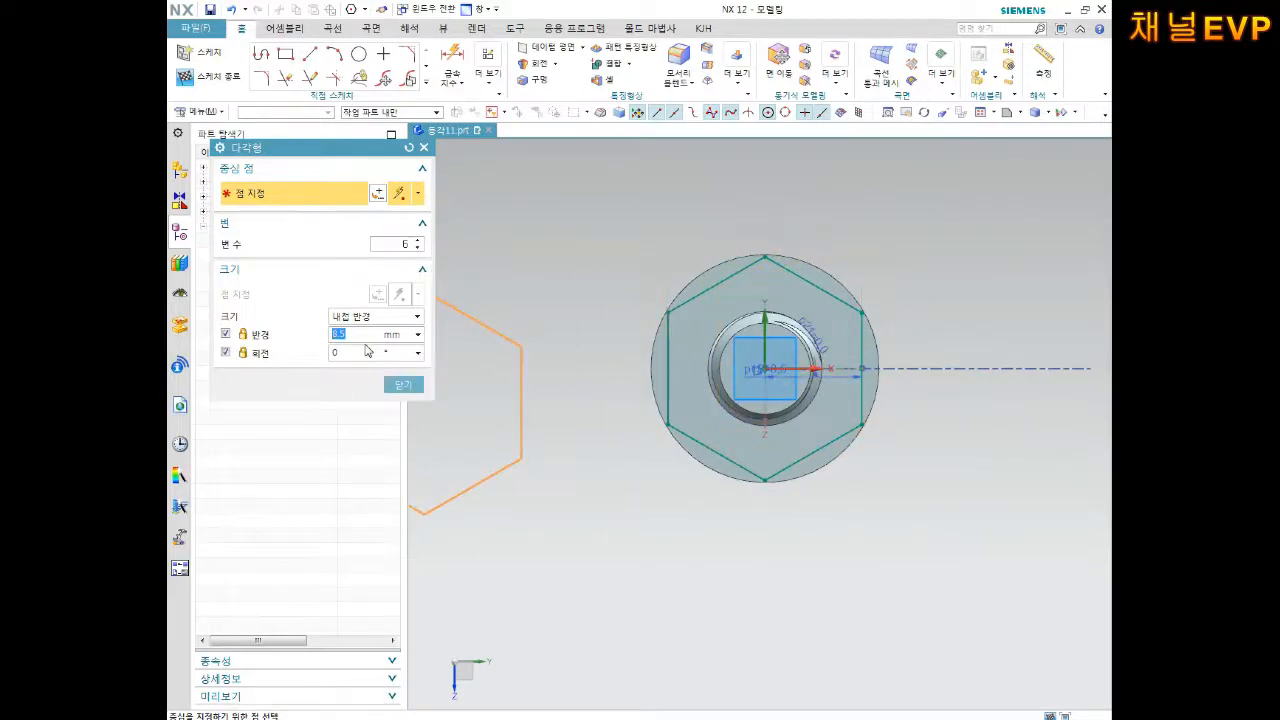
key(ctrl+q)
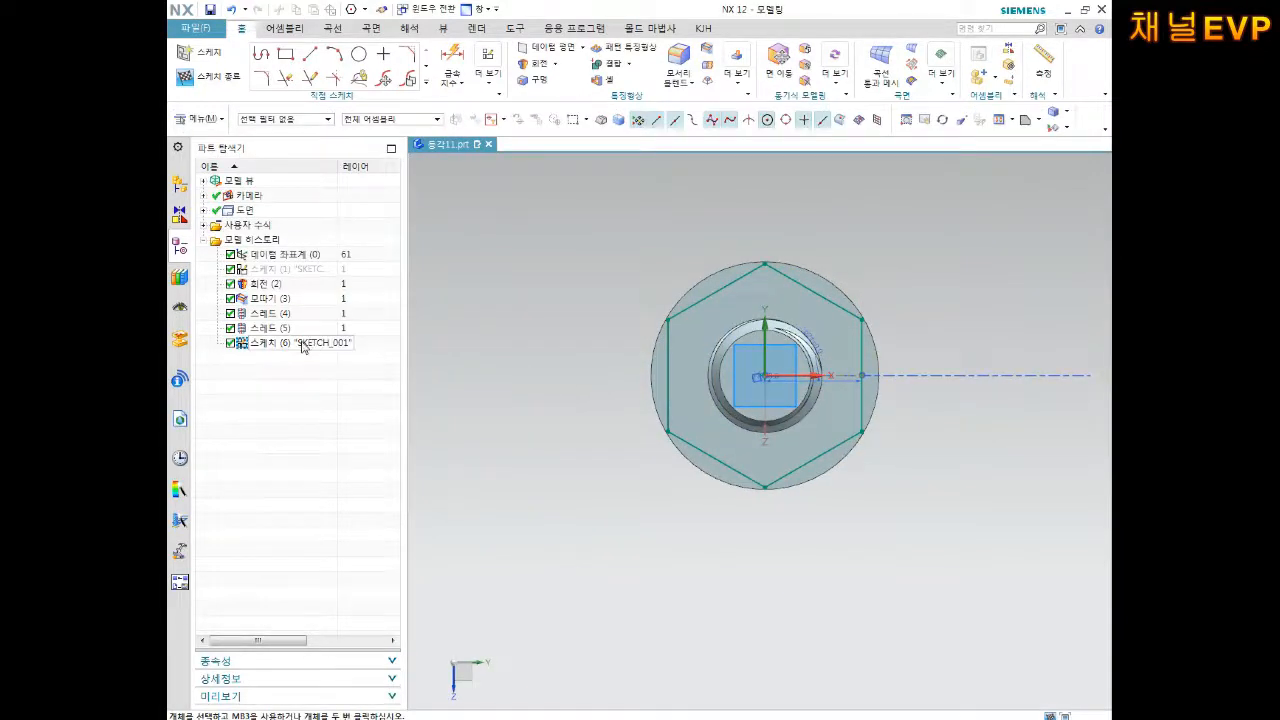
right_click(303, 346)
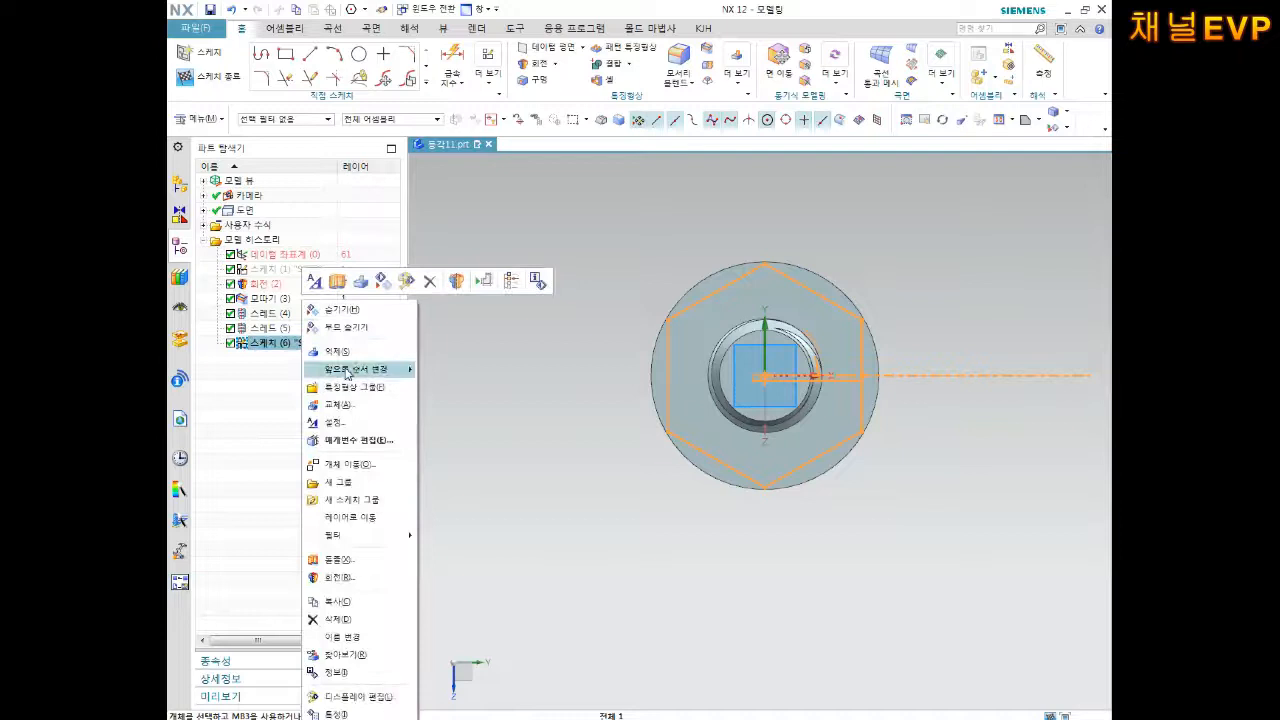
key(Escape)
double_click(666, 355)
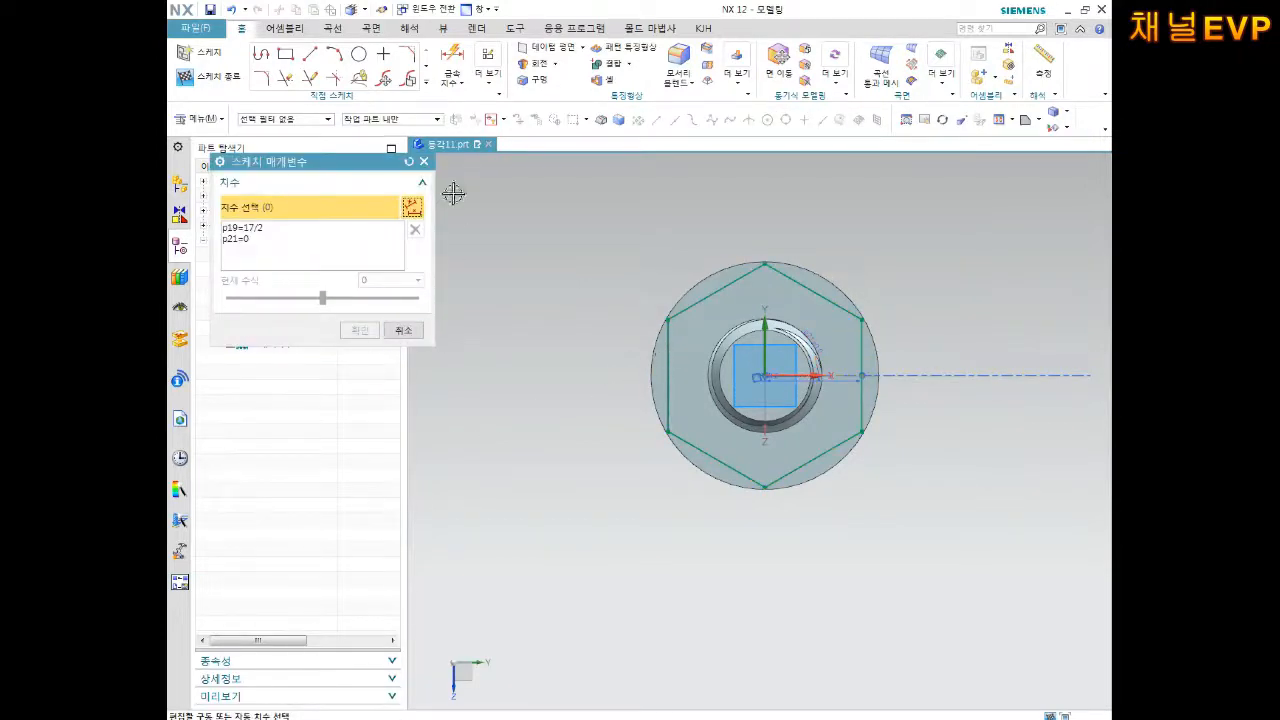
click(424, 161)
right_click(729, 287)
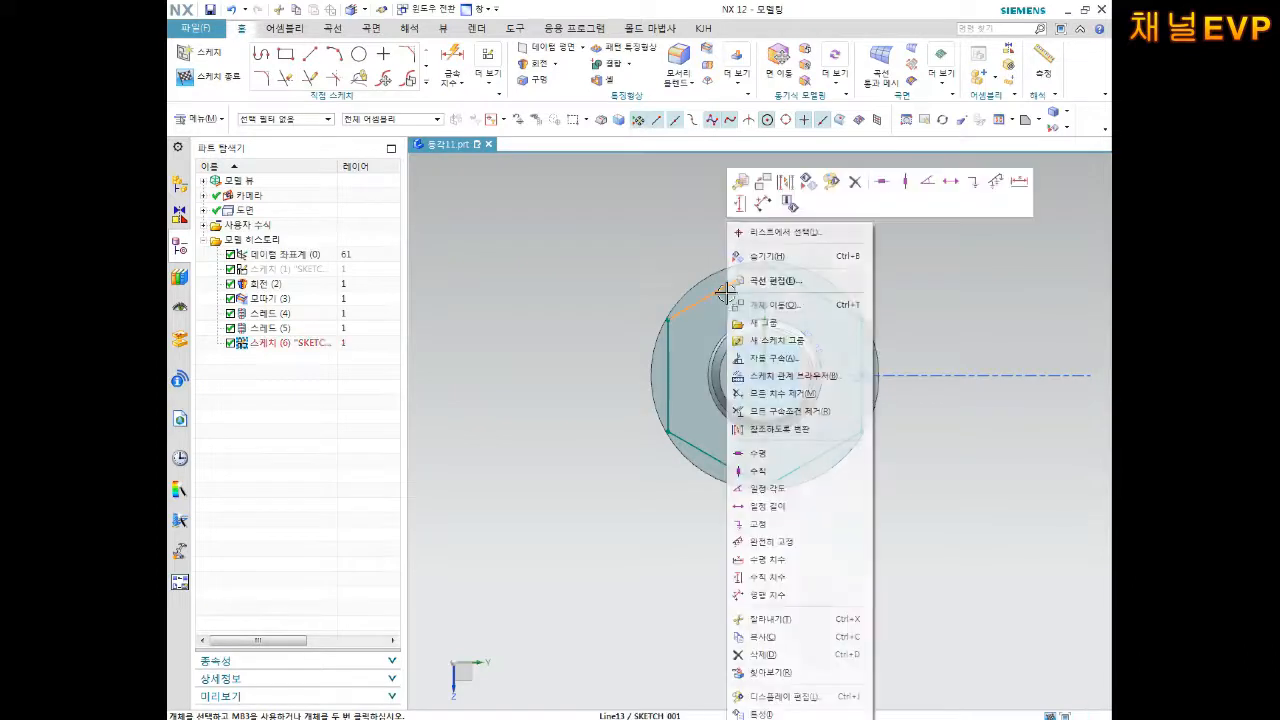
click(621, 375)
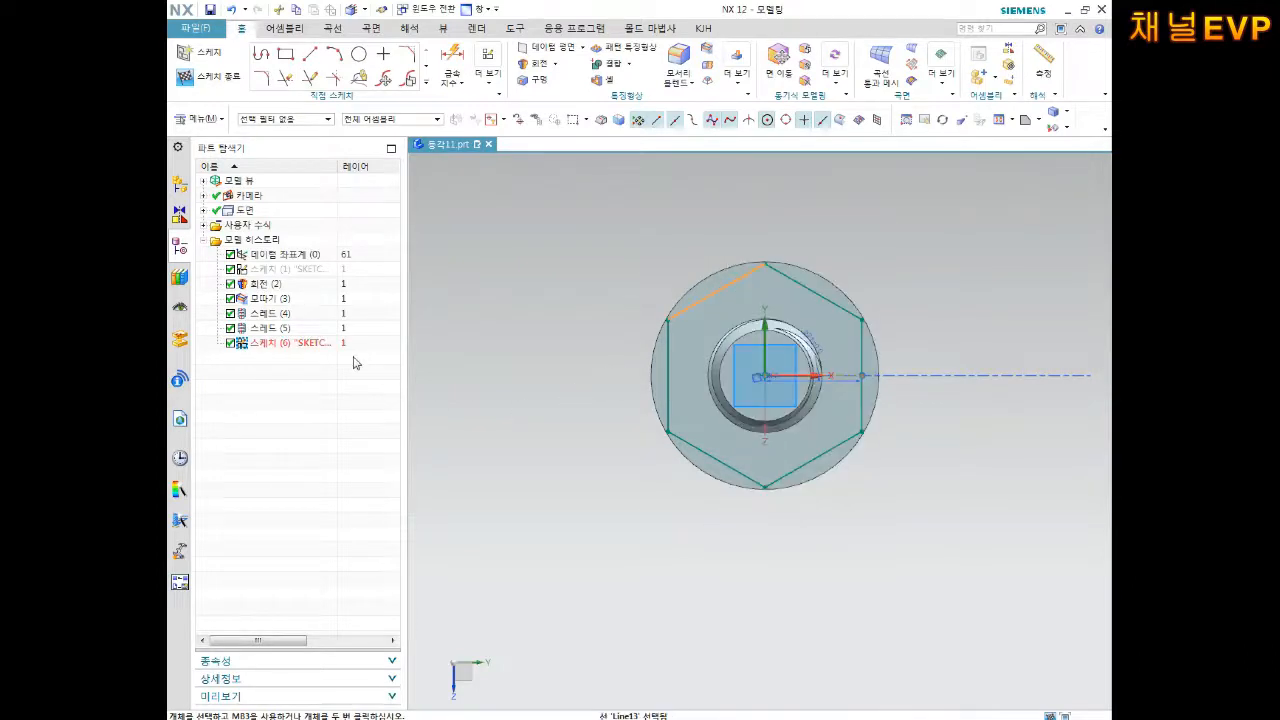
click(824, 300)
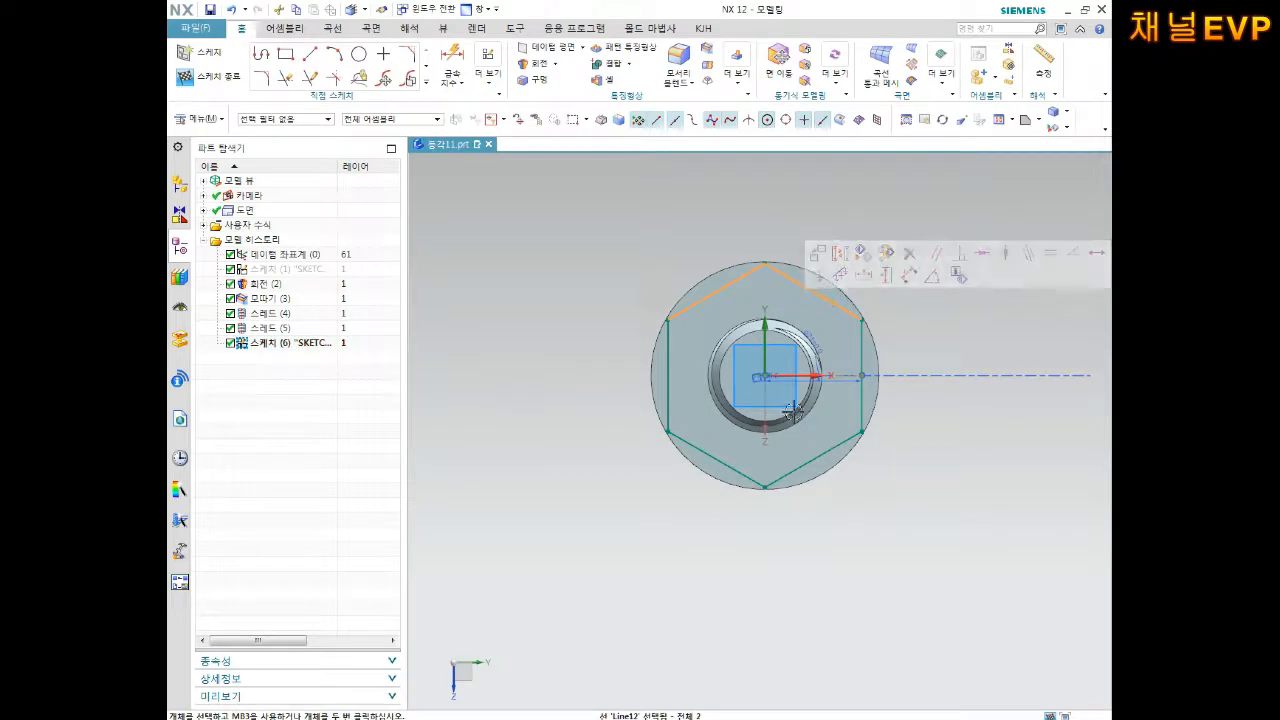
click(266, 379)
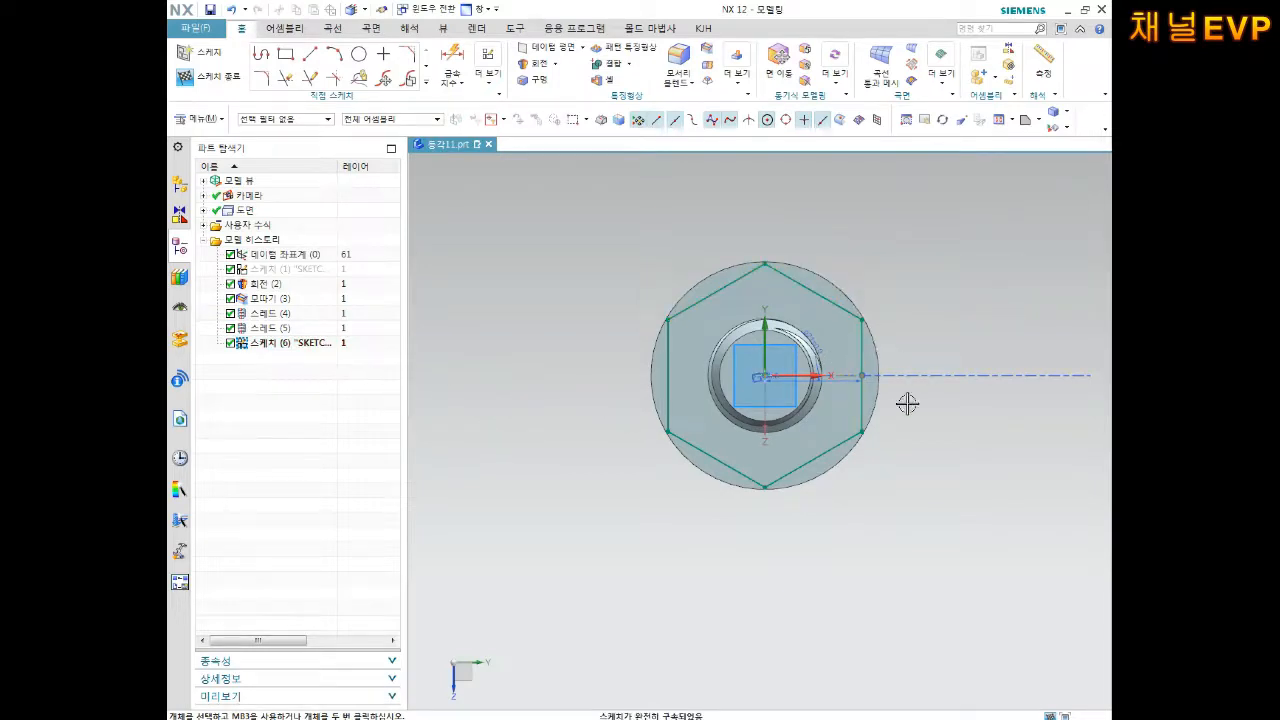
Step: Reposition the hexagon's angle dimension outside the flange and its radius dimension below the central shaft circle
scroll(840, 354, up, 3)
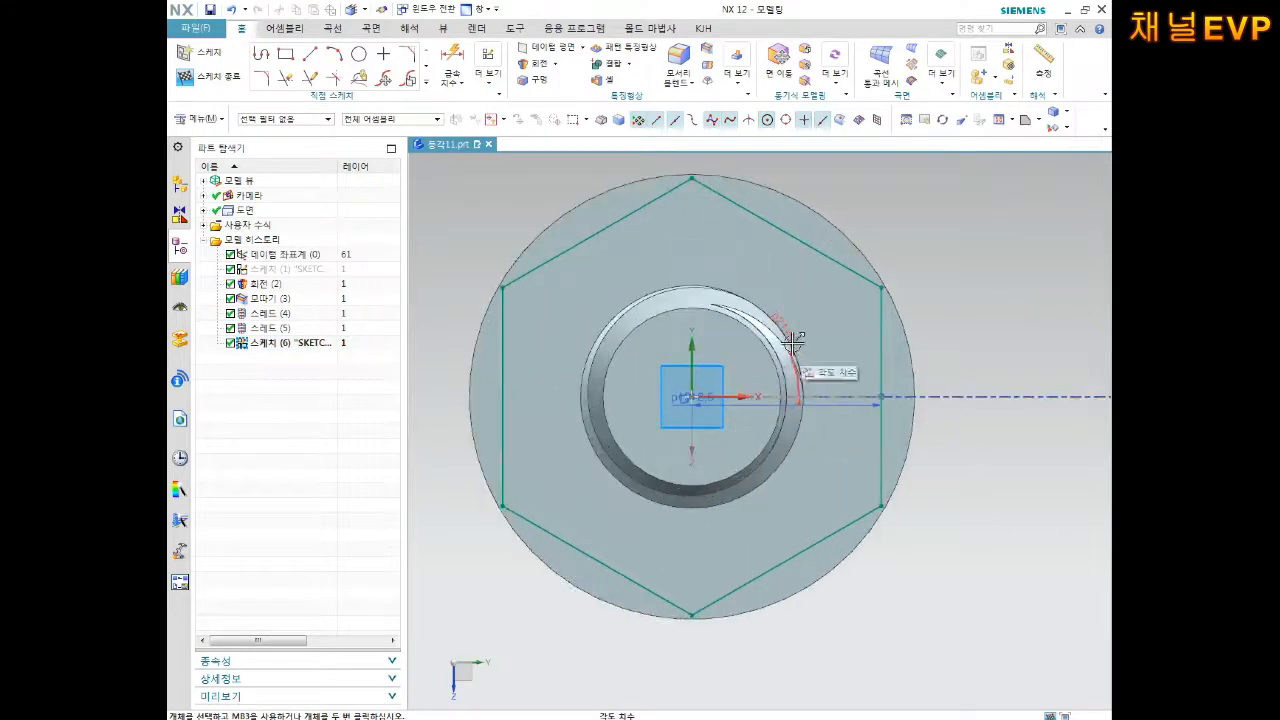
drag(931, 350, 968, 339)
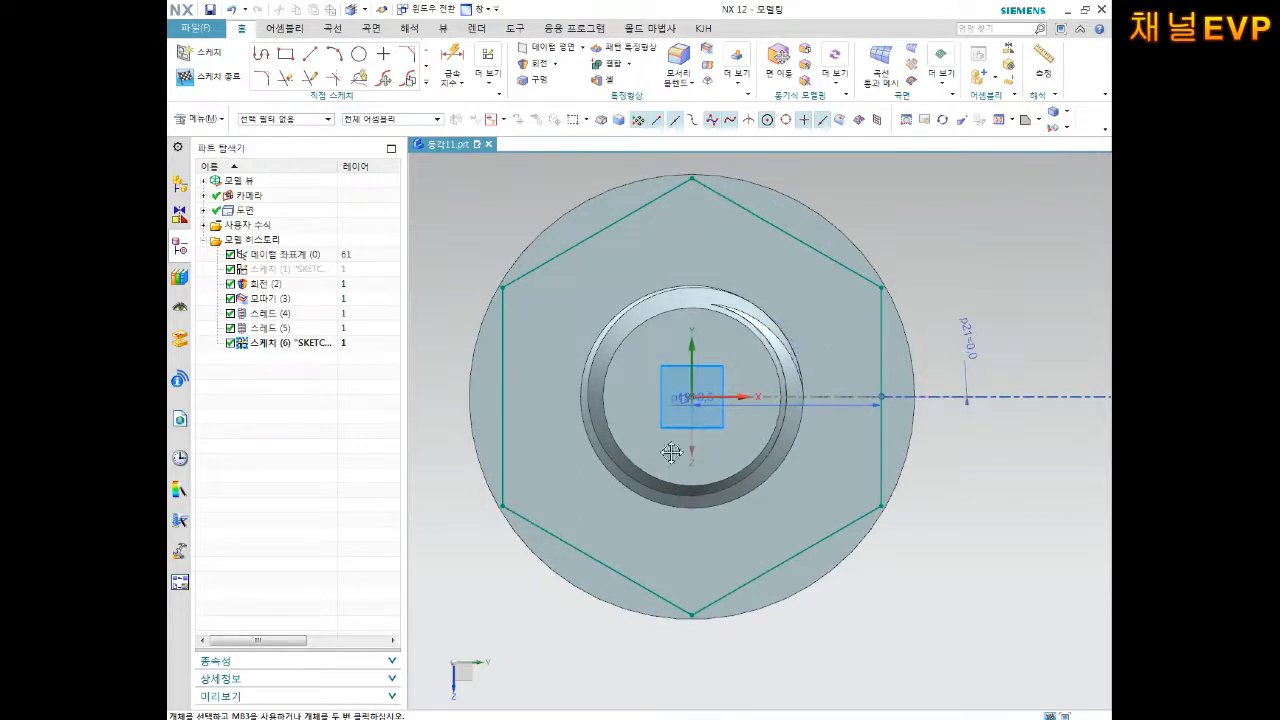
drag(706, 409, 797, 508)
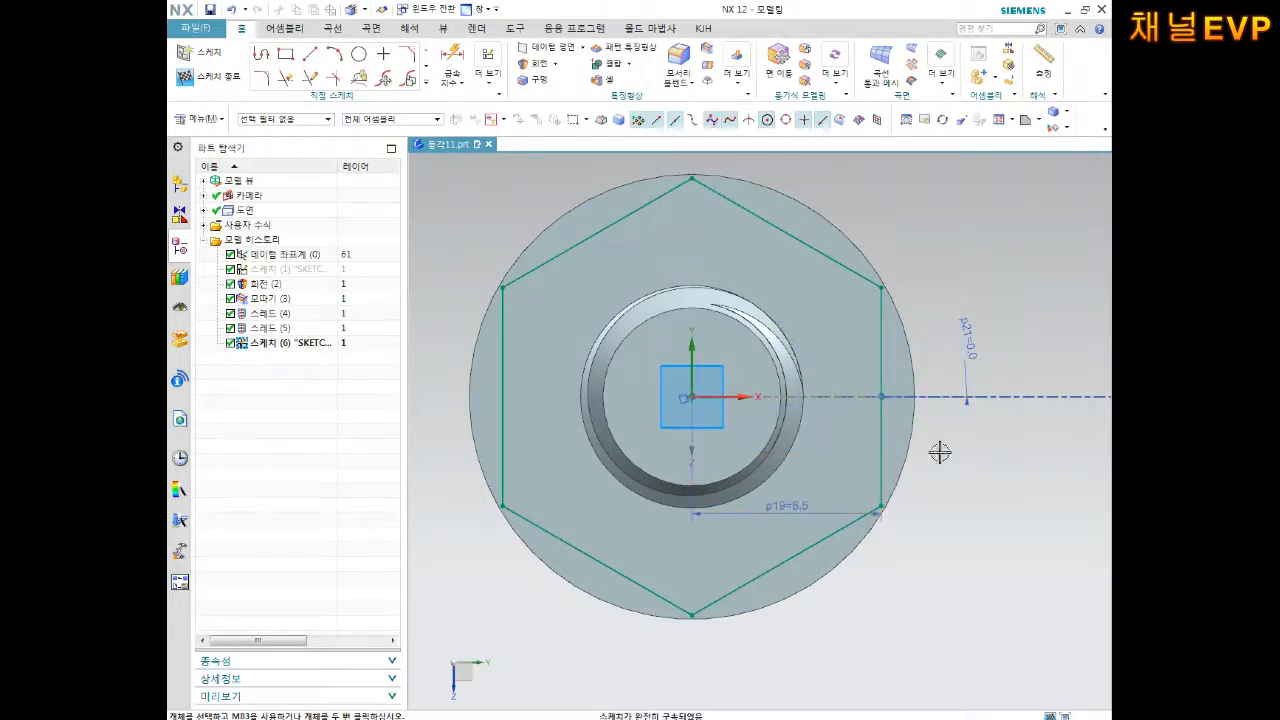
scroll(940, 445, down, 2)
shift+middle_drag(888, 421, 844, 419)
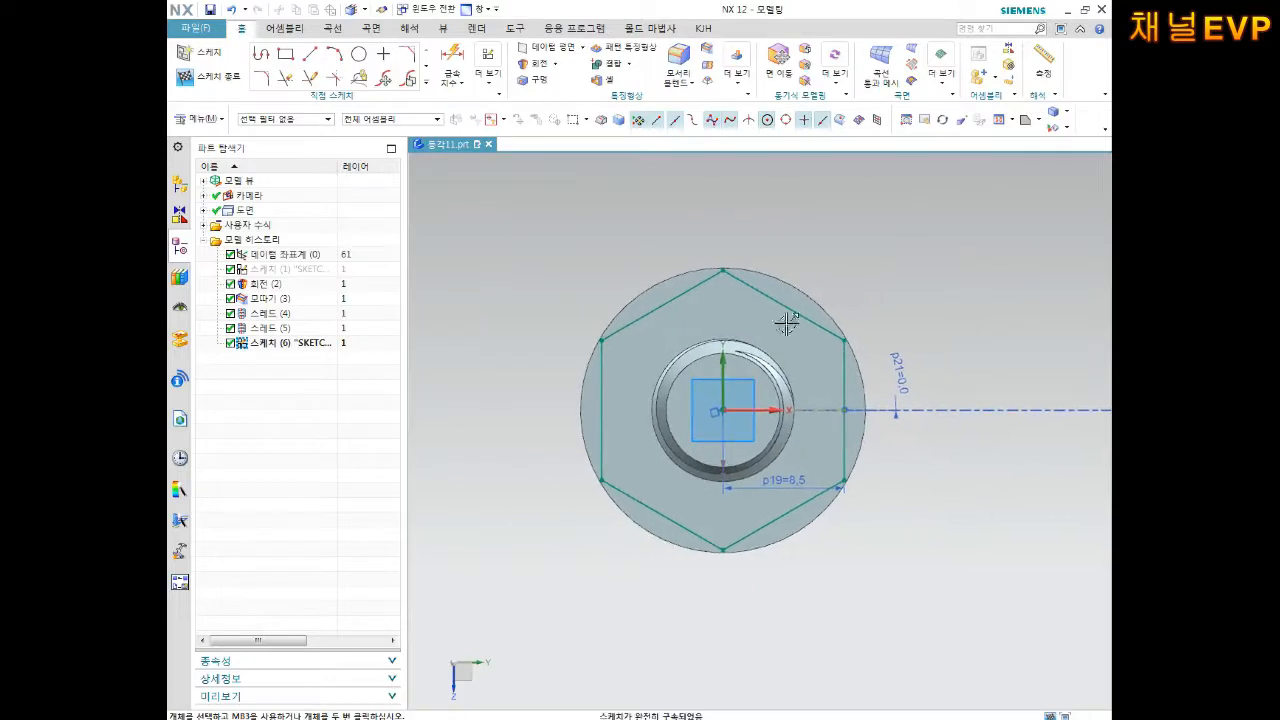
click(784, 307)
right_click(781, 311)
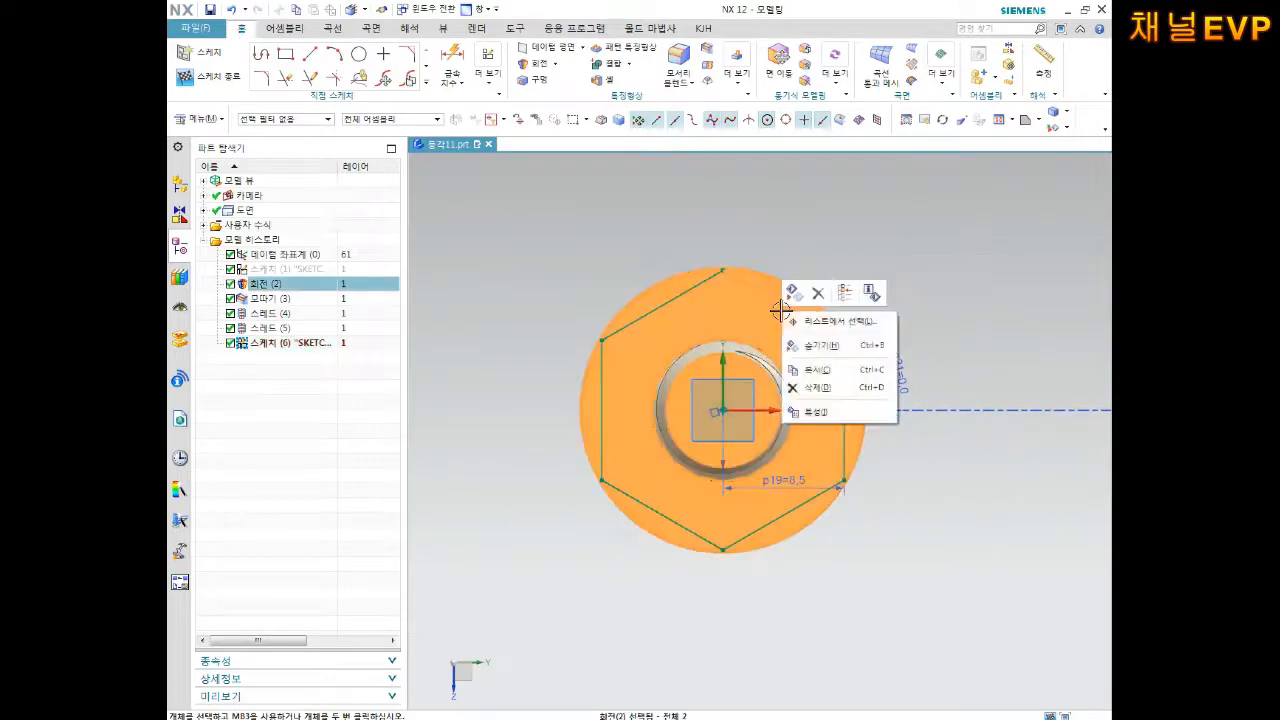
key(Escape)
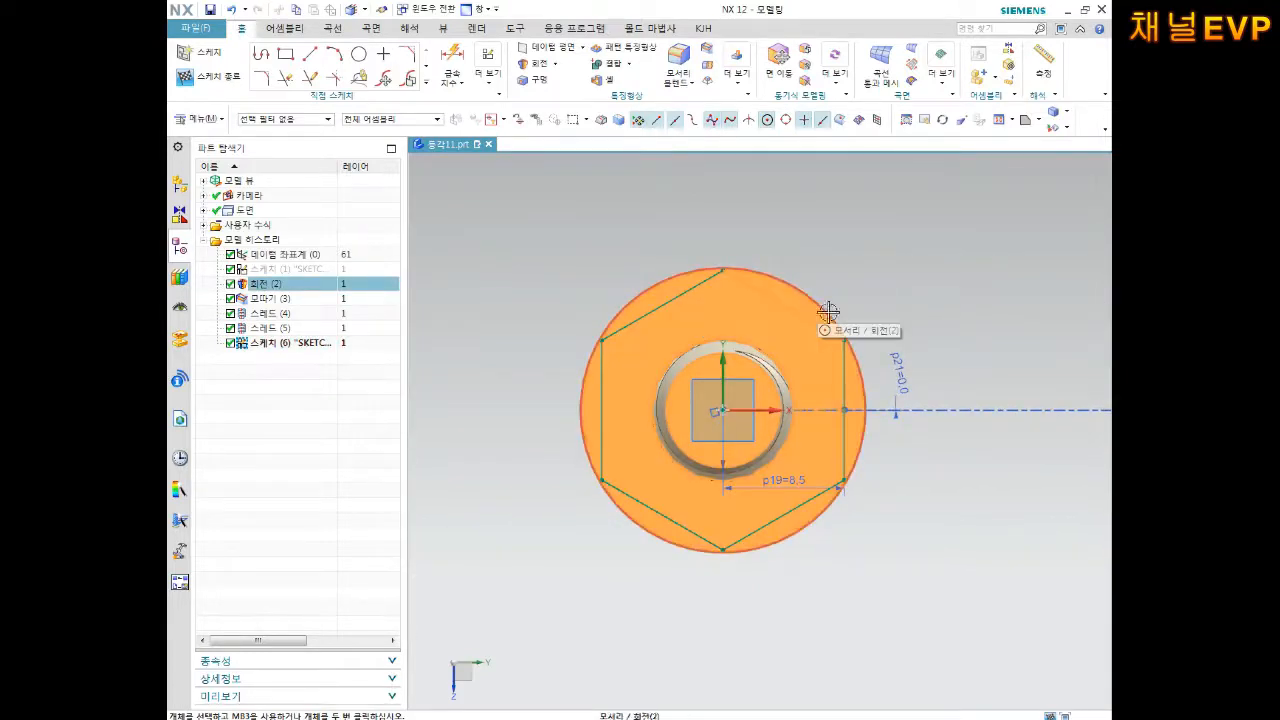
key(Escape)
click(785, 303)
right_click(789, 306)
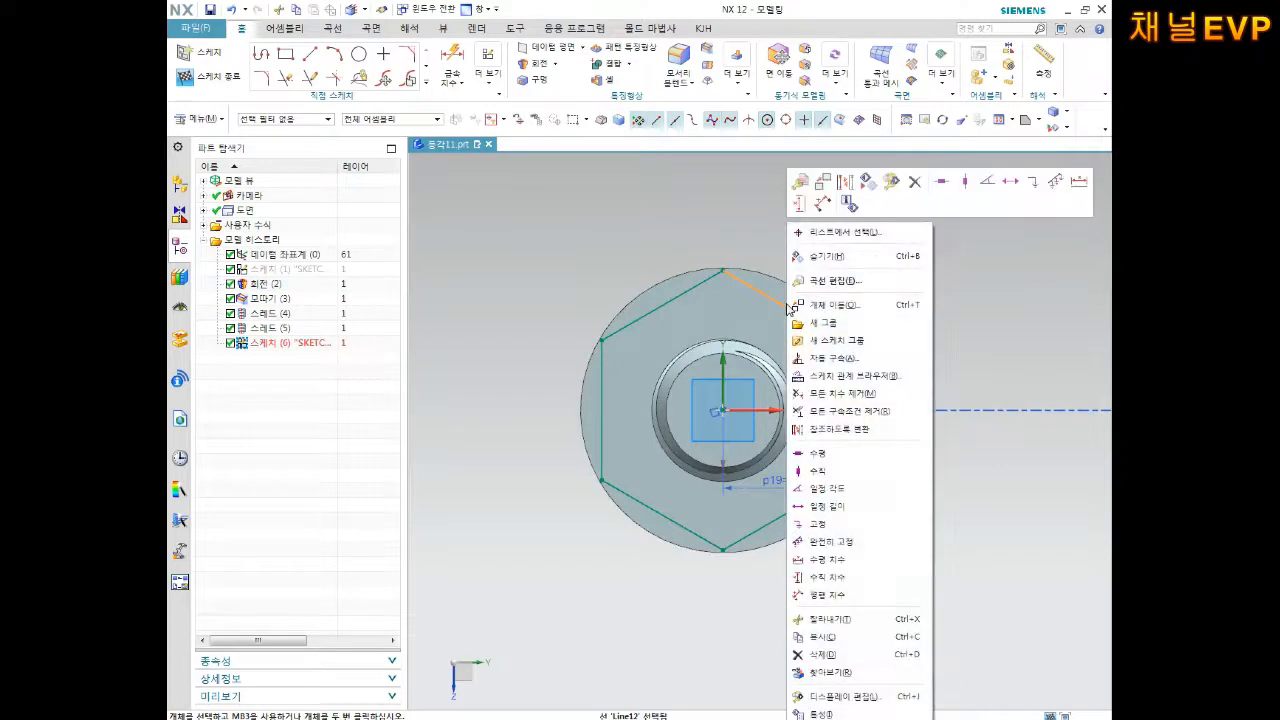
click(850, 281)
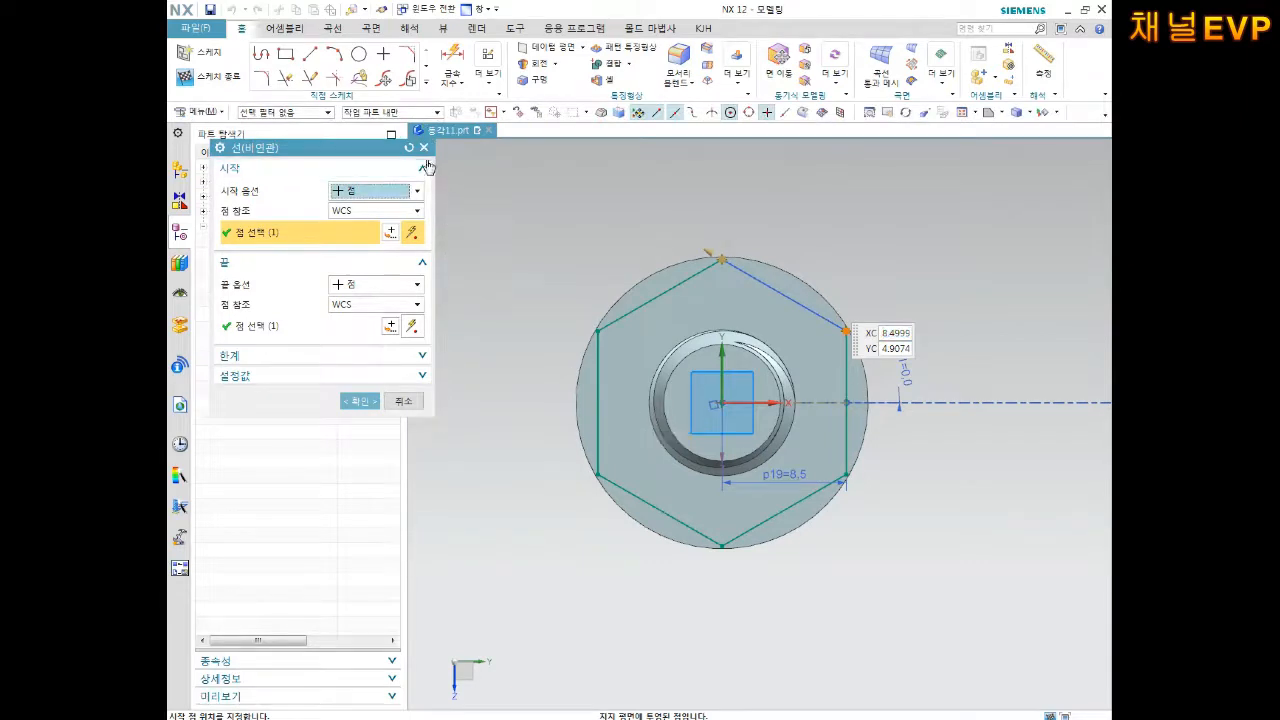
click(424, 148)
right_click(600, 372)
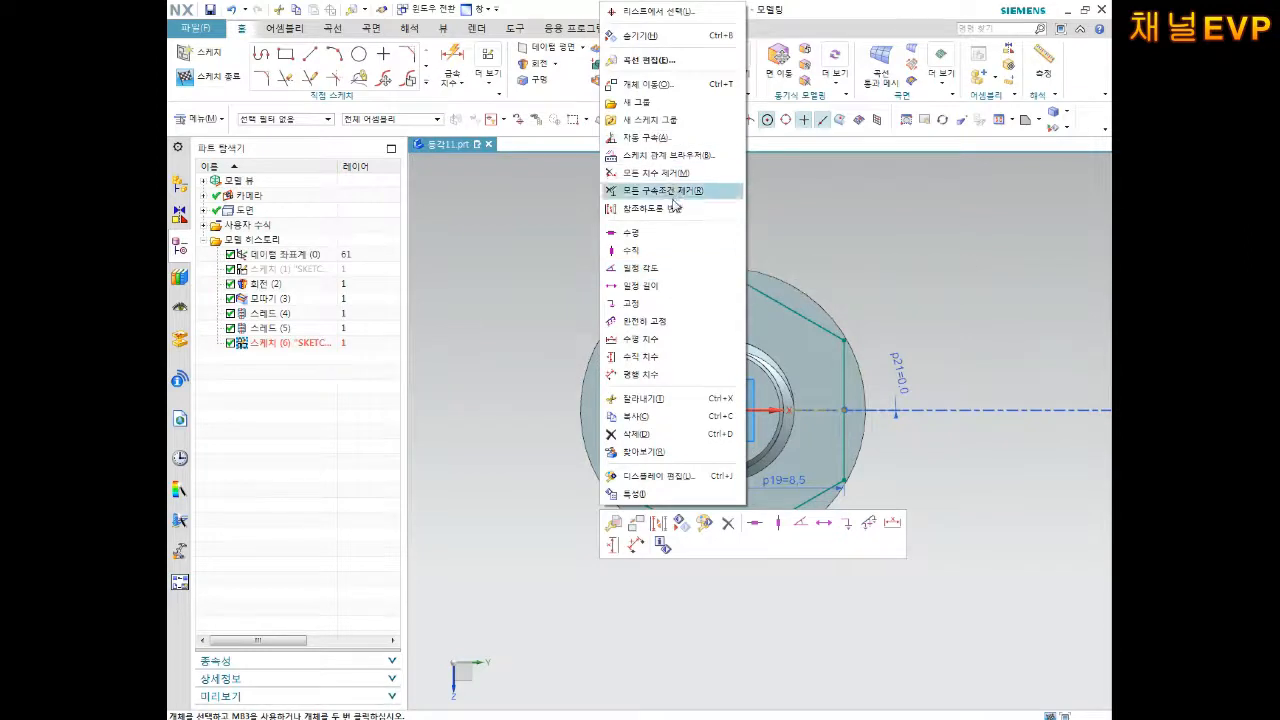
click(802, 314)
key(Escape)
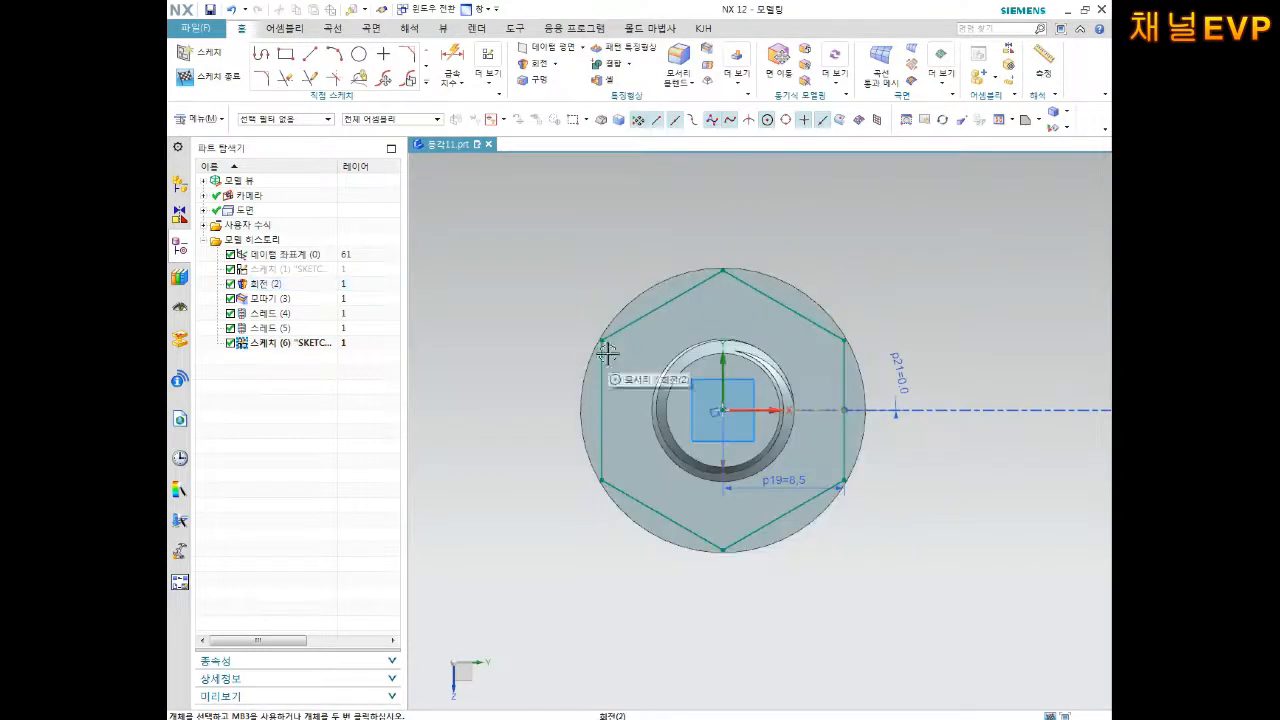
Step: Project the flange's outer circular edge into the hexagon sketch with Project Curve
click(426, 83)
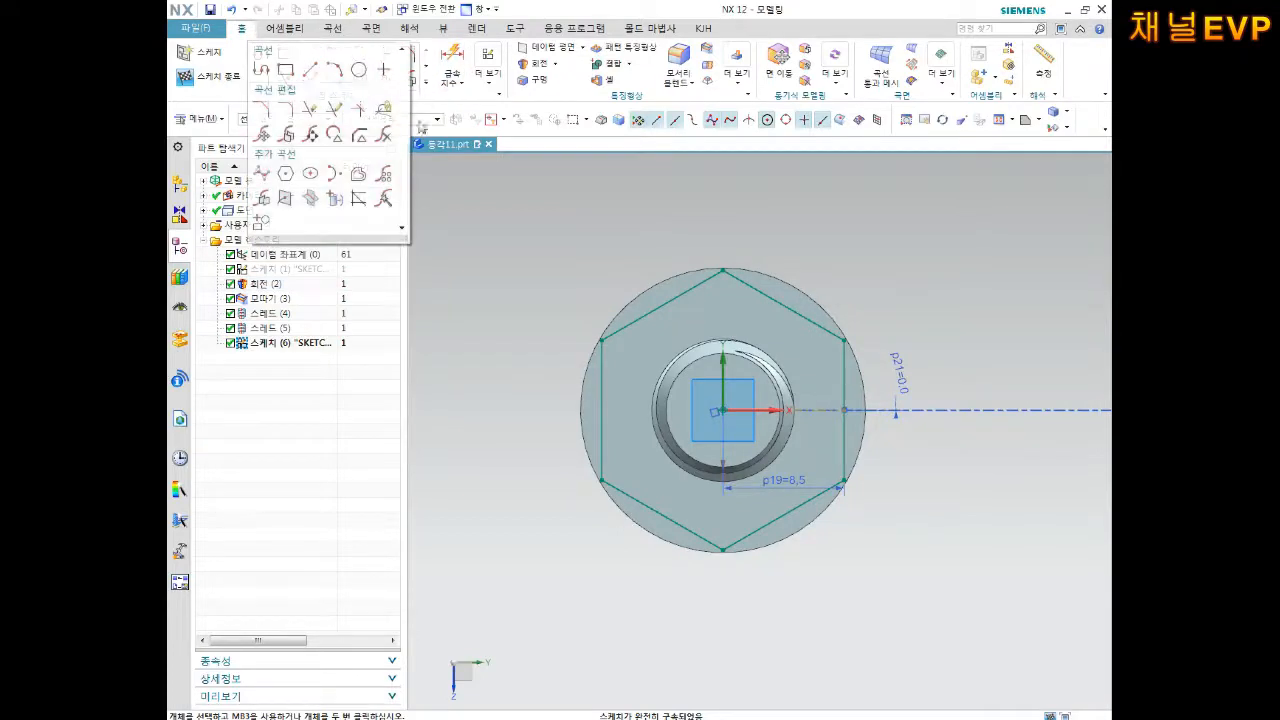
click(335, 203)
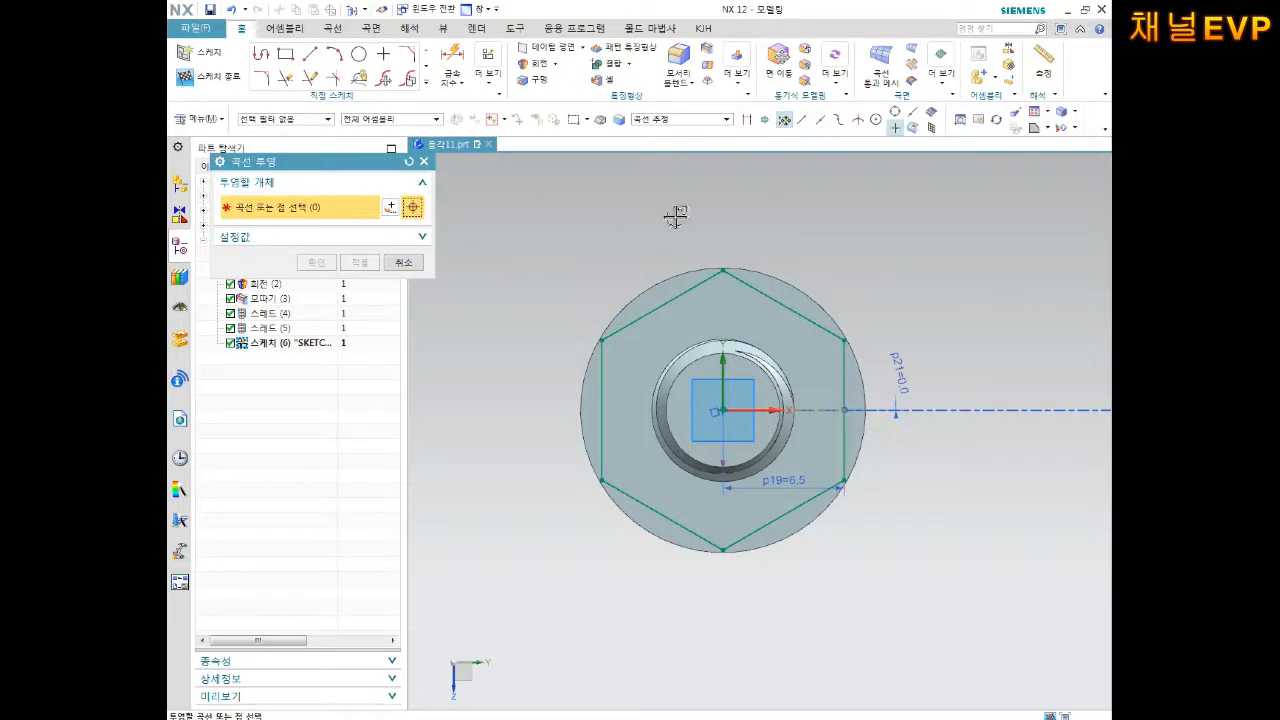
click(669, 276)
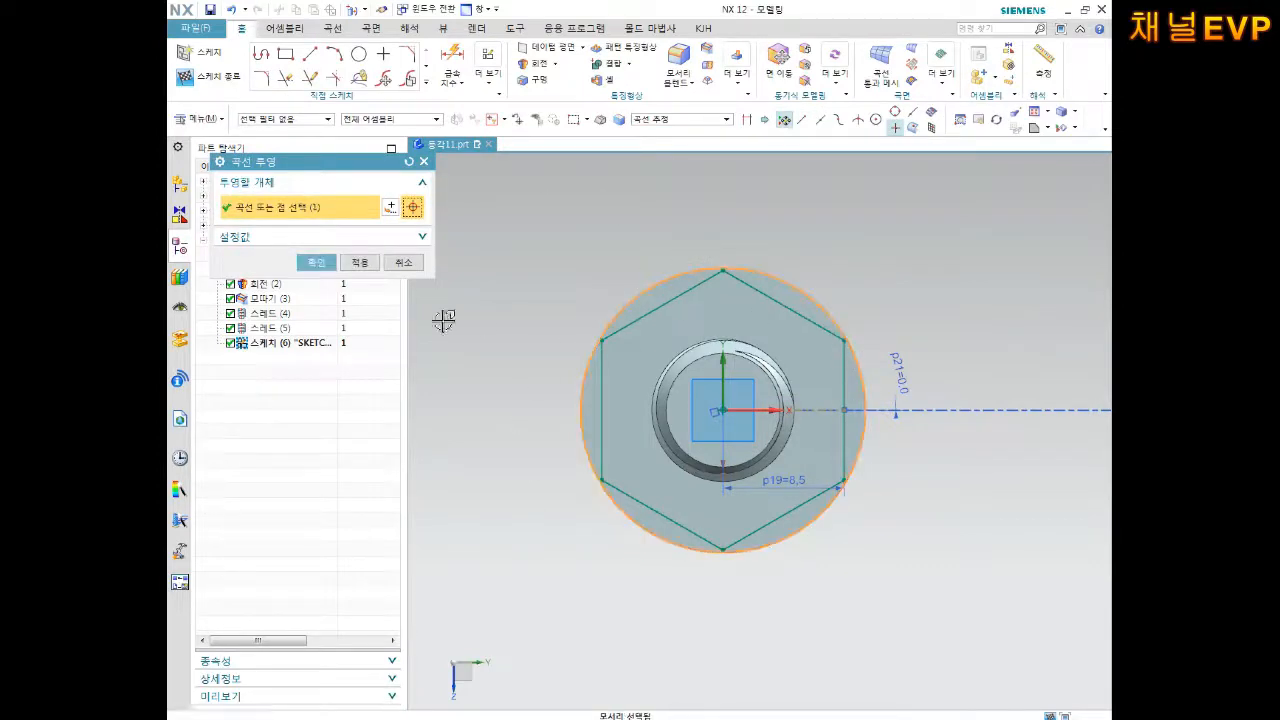
click(316, 262)
scroll(737, 266, up, 4)
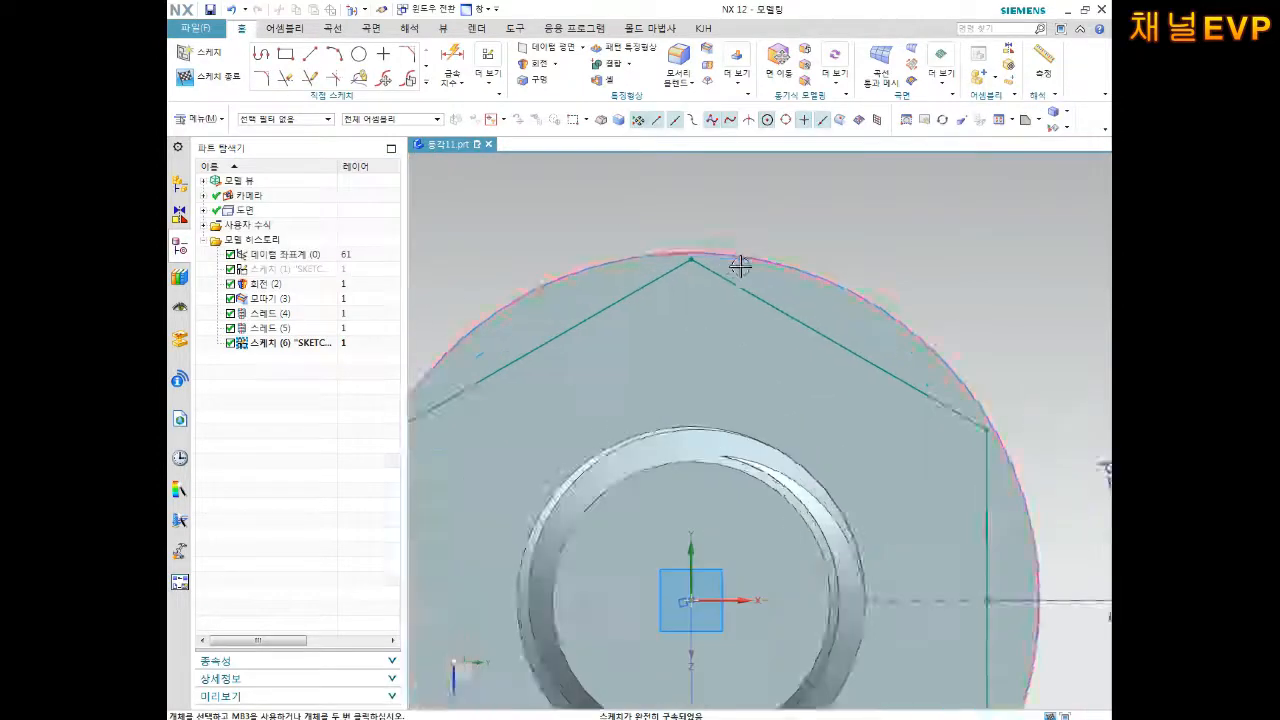
scroll(710, 272, down, 3)
scroll(728, 288, down, 2)
middle_drag(803, 360, 854, 361)
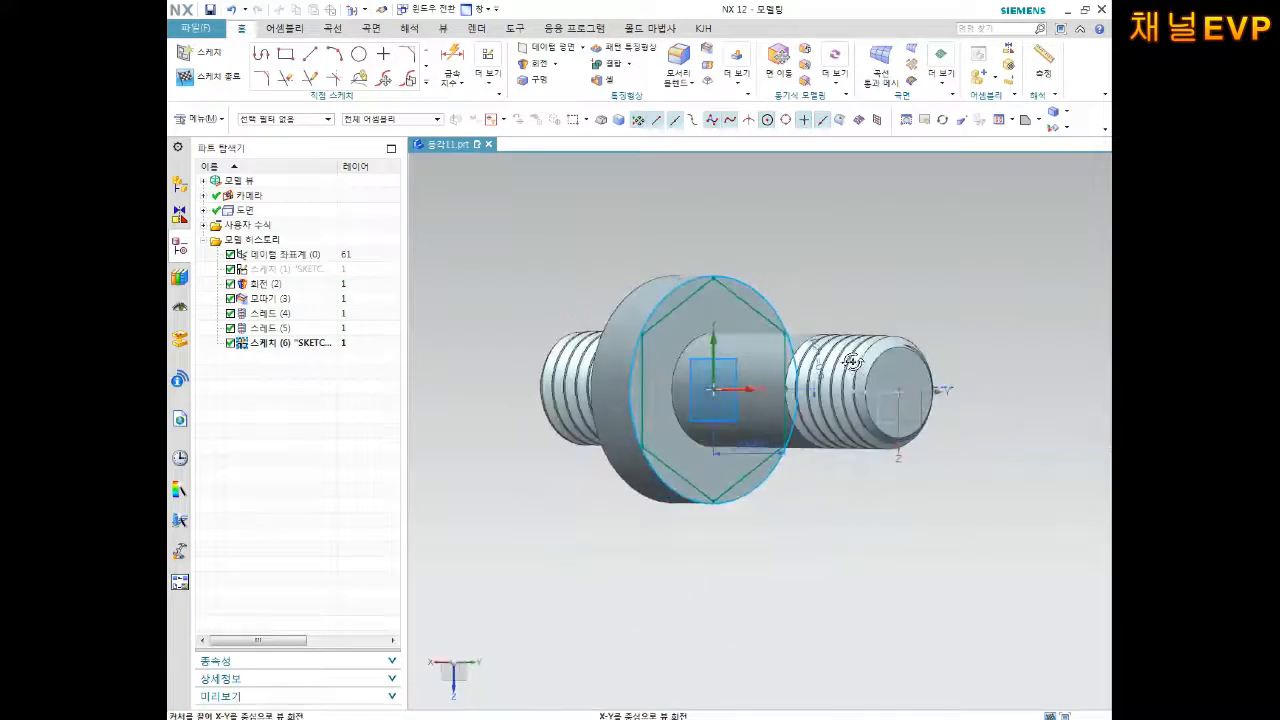
scroll(732, 317, up, 2)
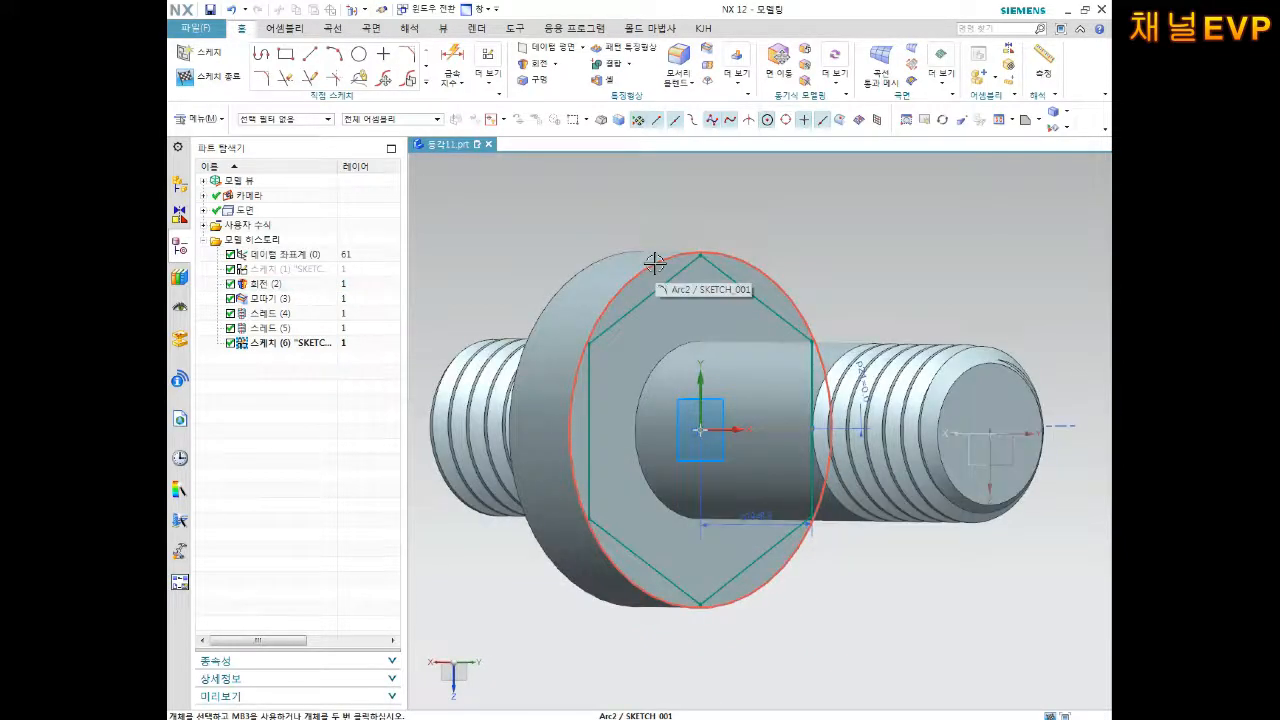
Step: Finish the sketch and start an Extrude using the projected flange circle and the hexagon as section curves
scroll(654, 262, down, 1)
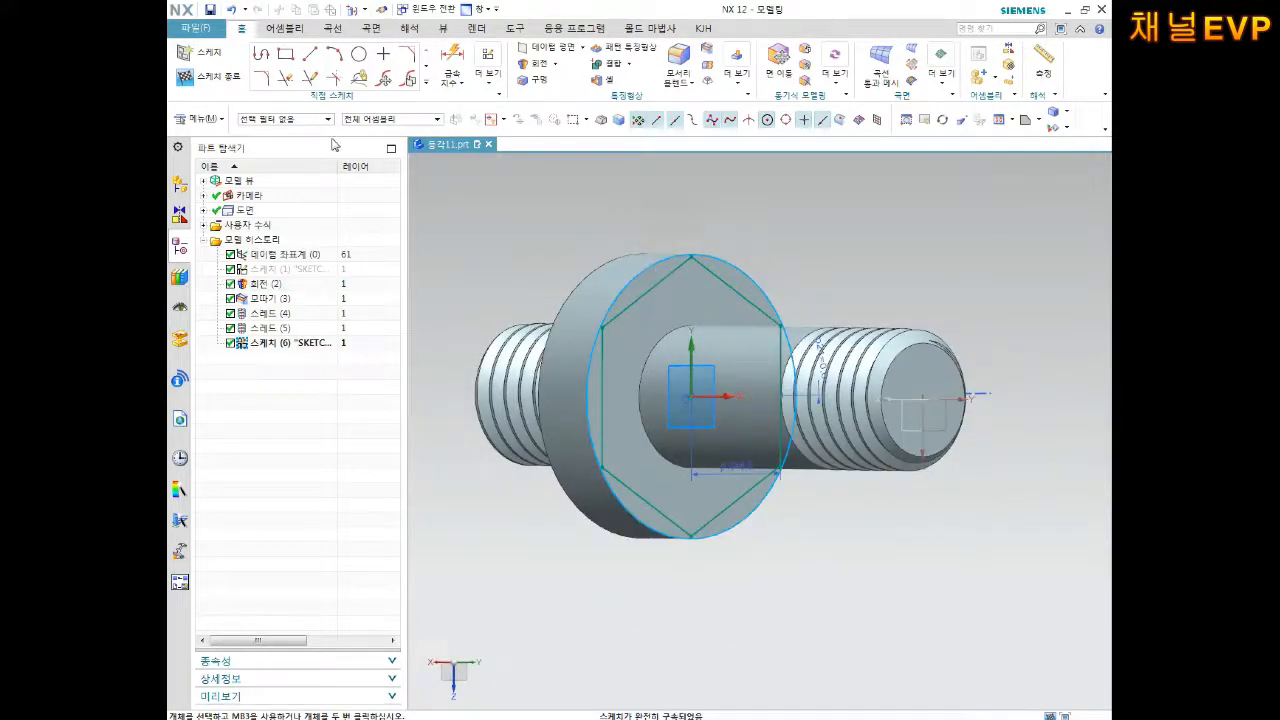
click(226, 88)
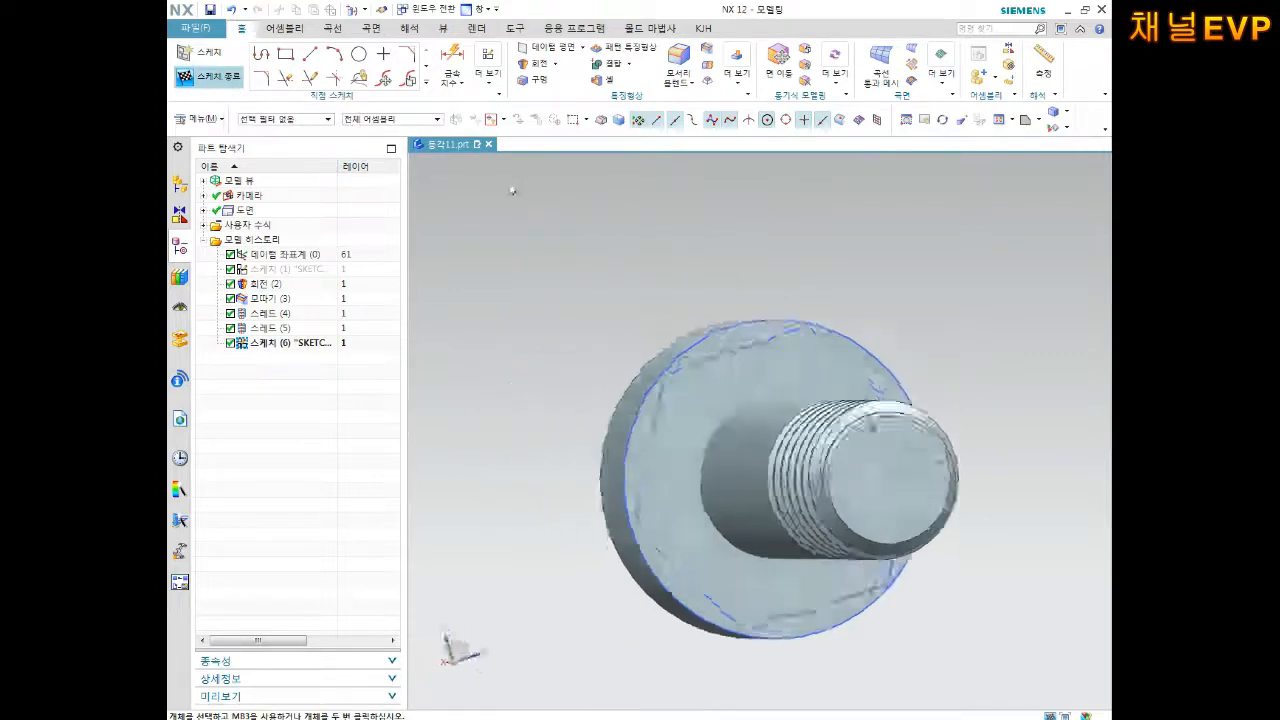
click(325, 82)
click(345, 118)
scroll(694, 264, up, 2)
click(663, 229)
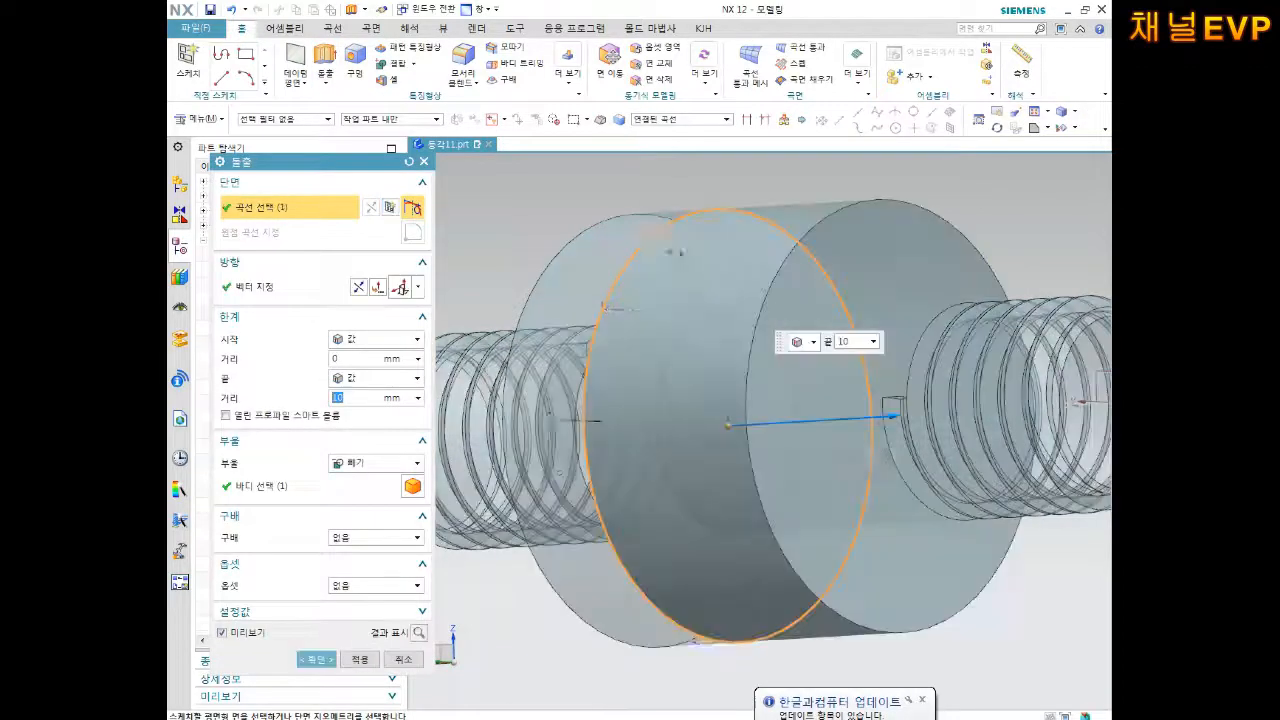
mouse_move(711, 300)
middle_down()
mouse_move(737, 306)
mouse_move(695, 291)
middle_up()
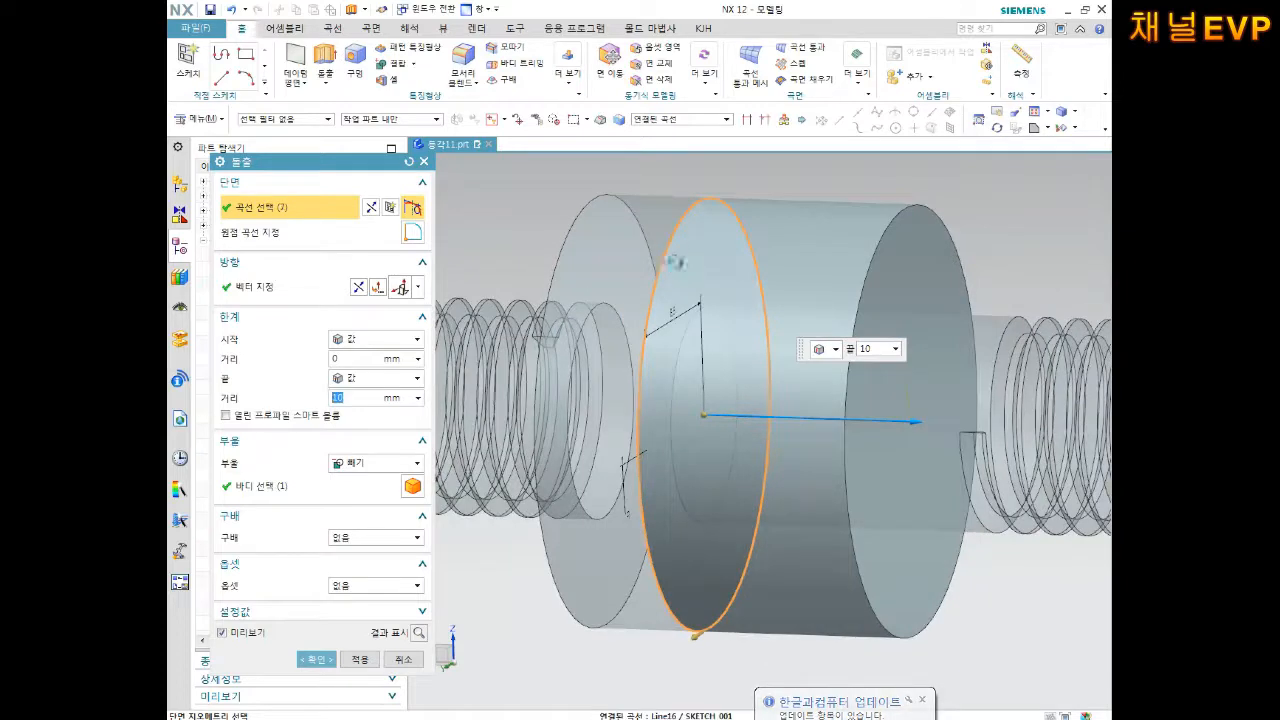
click(677, 263)
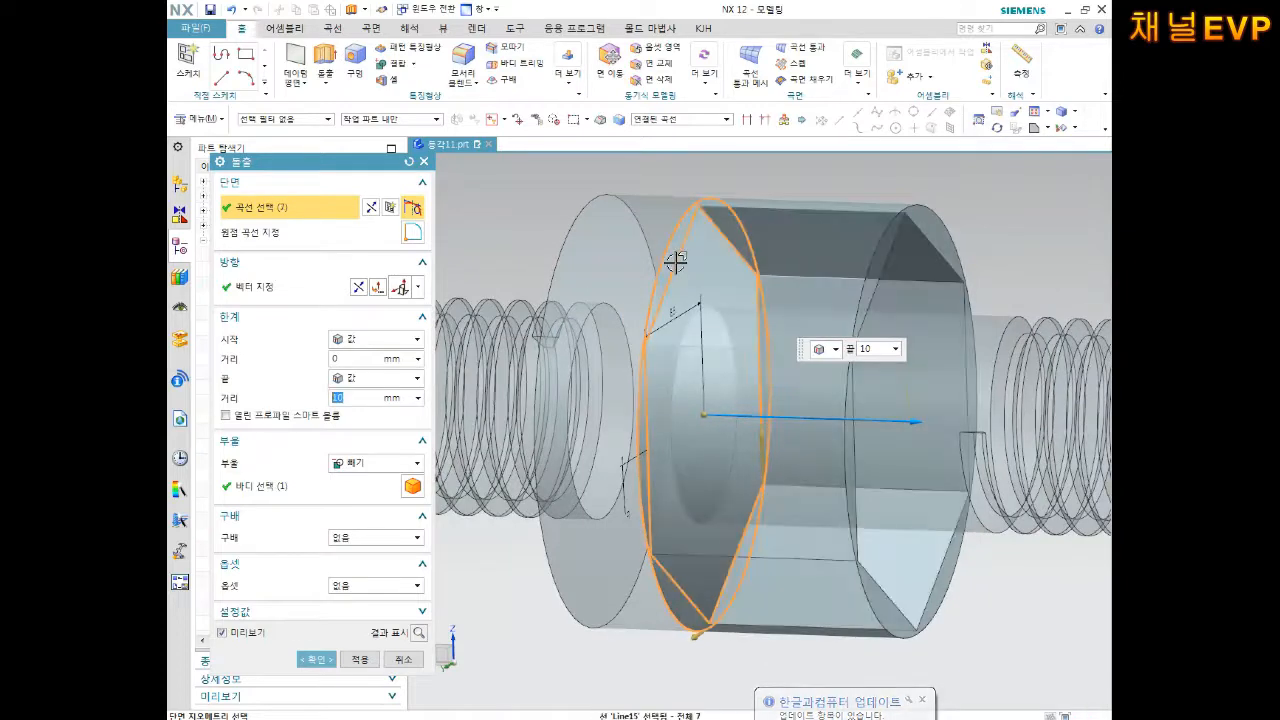
Step: Reverse the extrusion towards the flange and subtract the region between circle and hexagon to a 10 mm distance
click(358, 288)
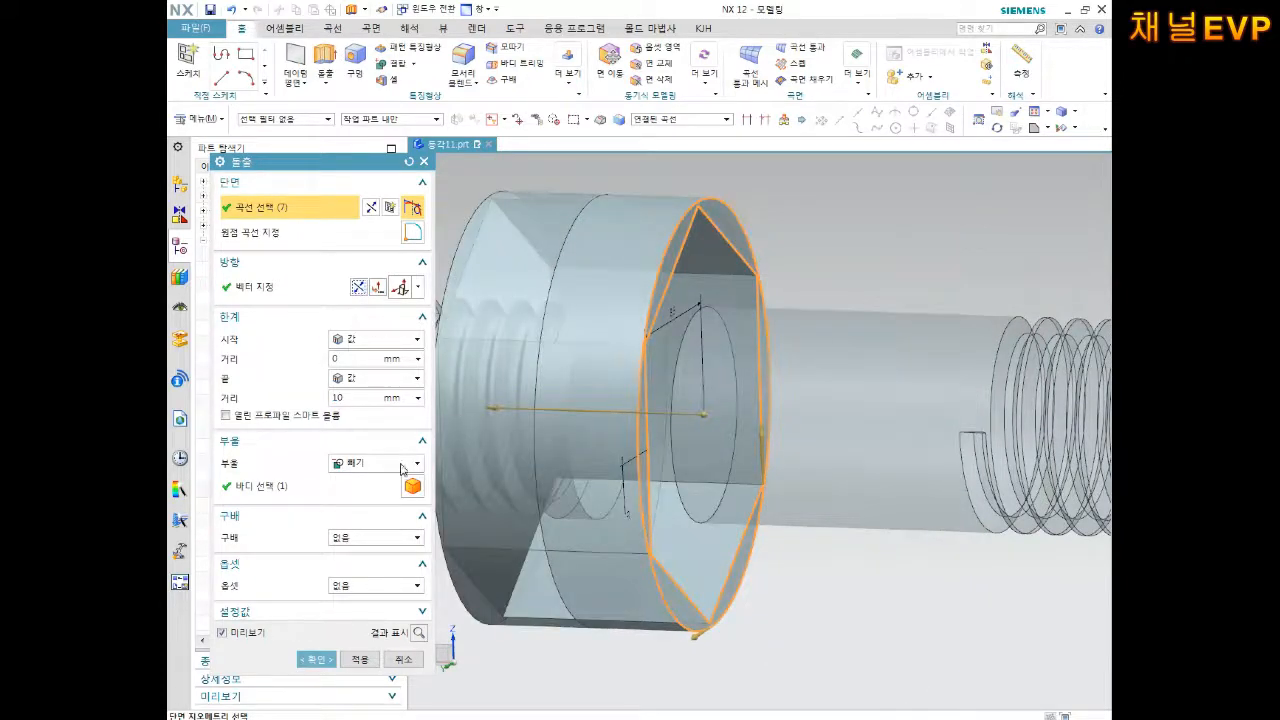
scroll(666, 386, down, 3)
middle_drag(666, 386, 789, 331)
click(316, 659)
Step: Suppress the hexagon sketch together with its dependent flange cut and undo the suppression
scroll(777, 277, up, 3)
click(771, 272)
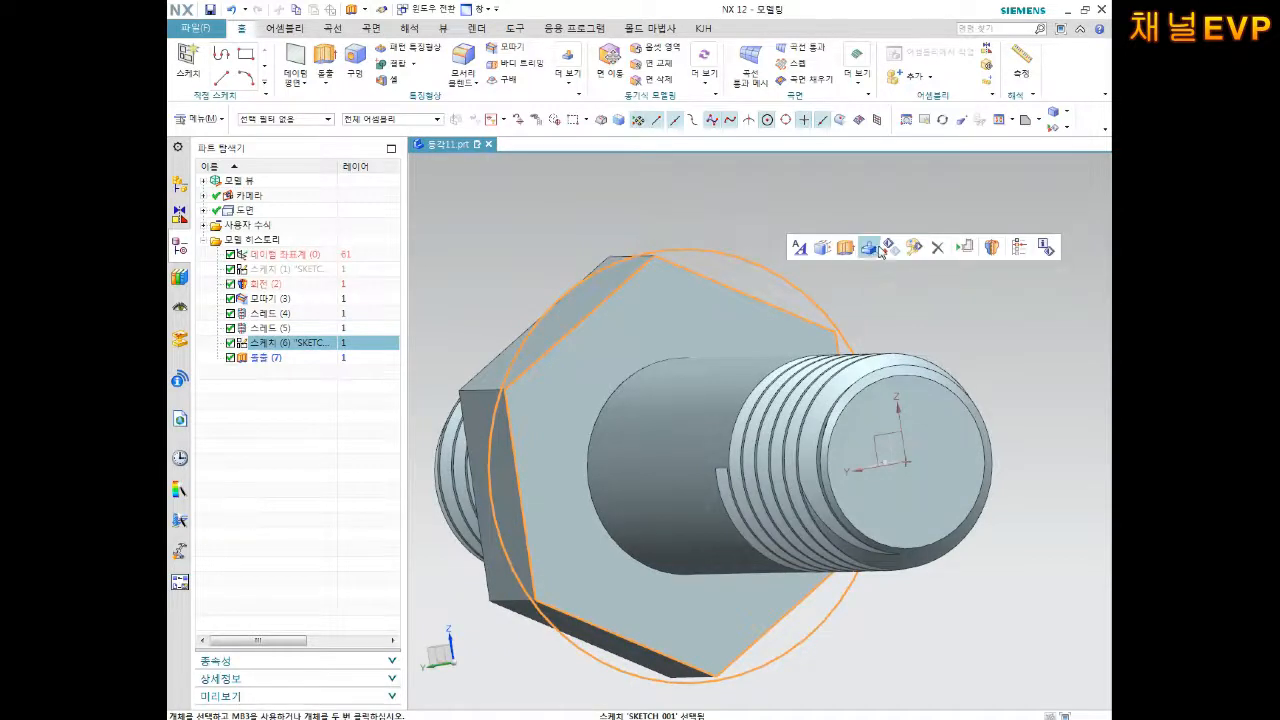
click(849, 251)
middle_drag(764, 271, 874, 274)
scroll(850, 285, up, 2)
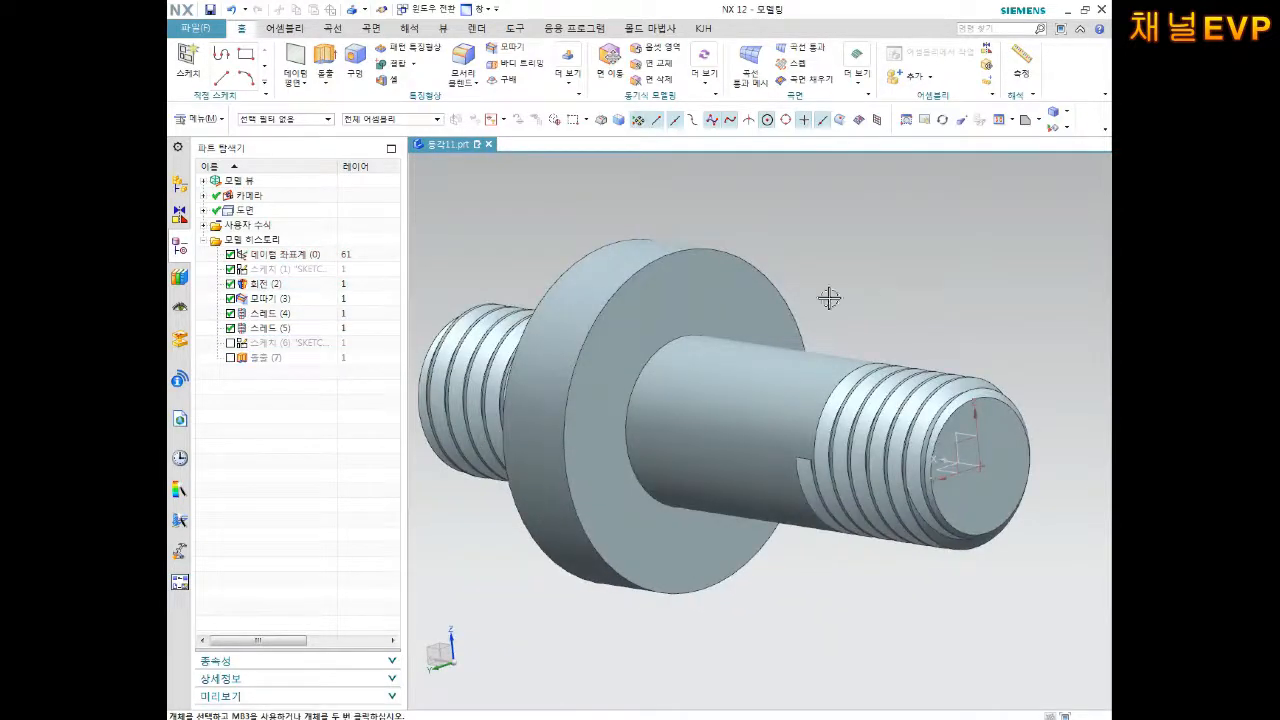
middle_drag(892, 240, 813, 226)
middle_drag(525, 293, 586, 306)
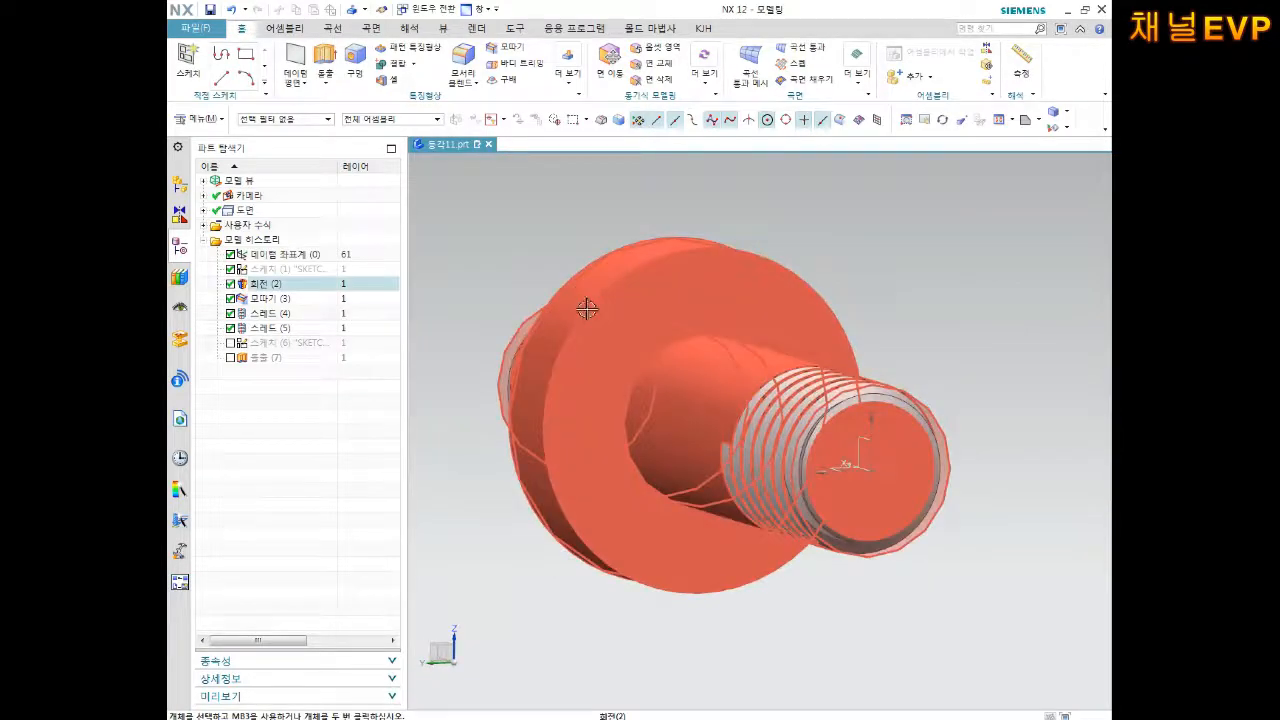
key(ctrl+z)
scroll(813, 298, up, 2)
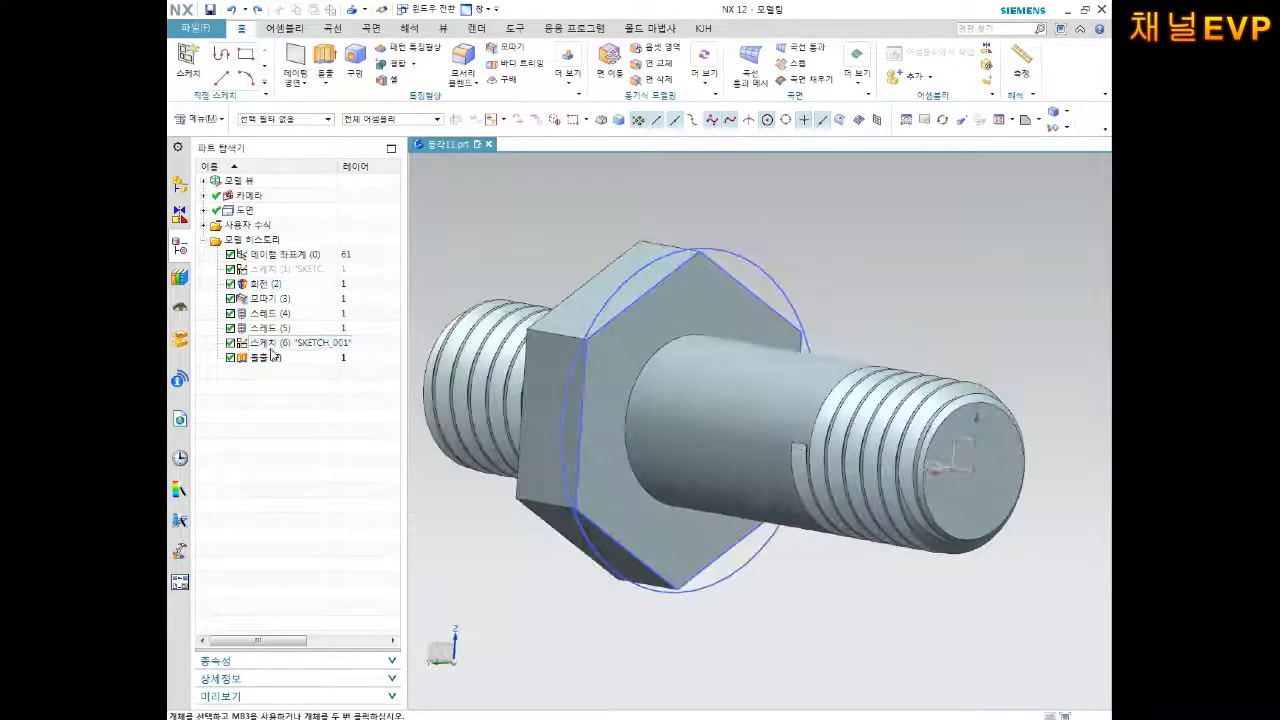
Step: Hide the shaft body through its hexagon cut feature and show it again
right_click(267, 357)
click(313, 338)
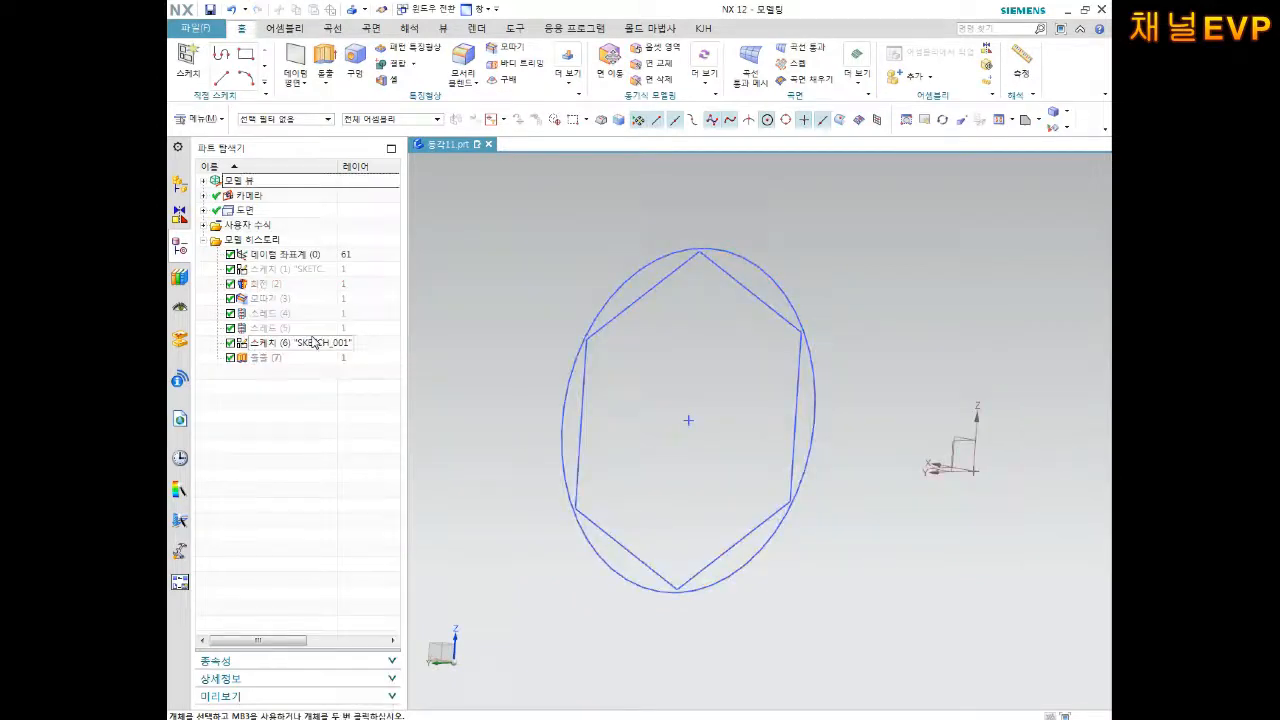
right_click(271, 359)
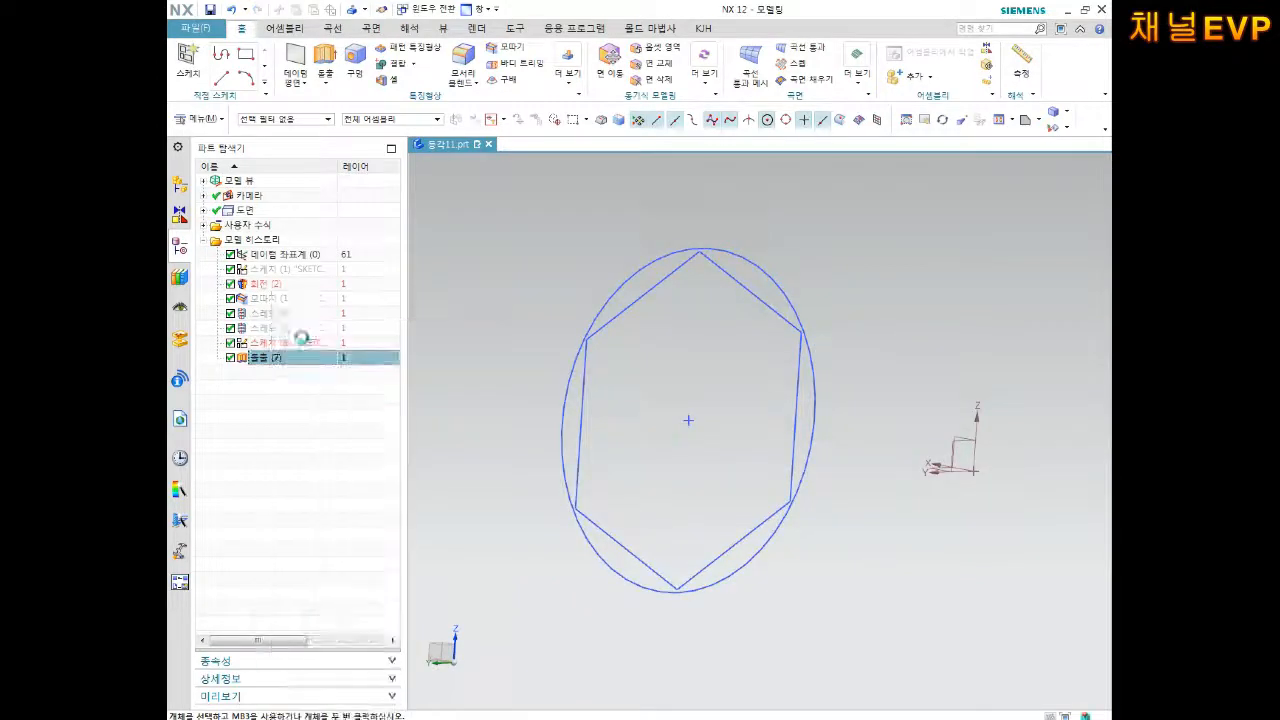
click(300, 338)
Step: Hide the hexagon sketch so that only the solid shaft is displayed
right_click(270, 342)
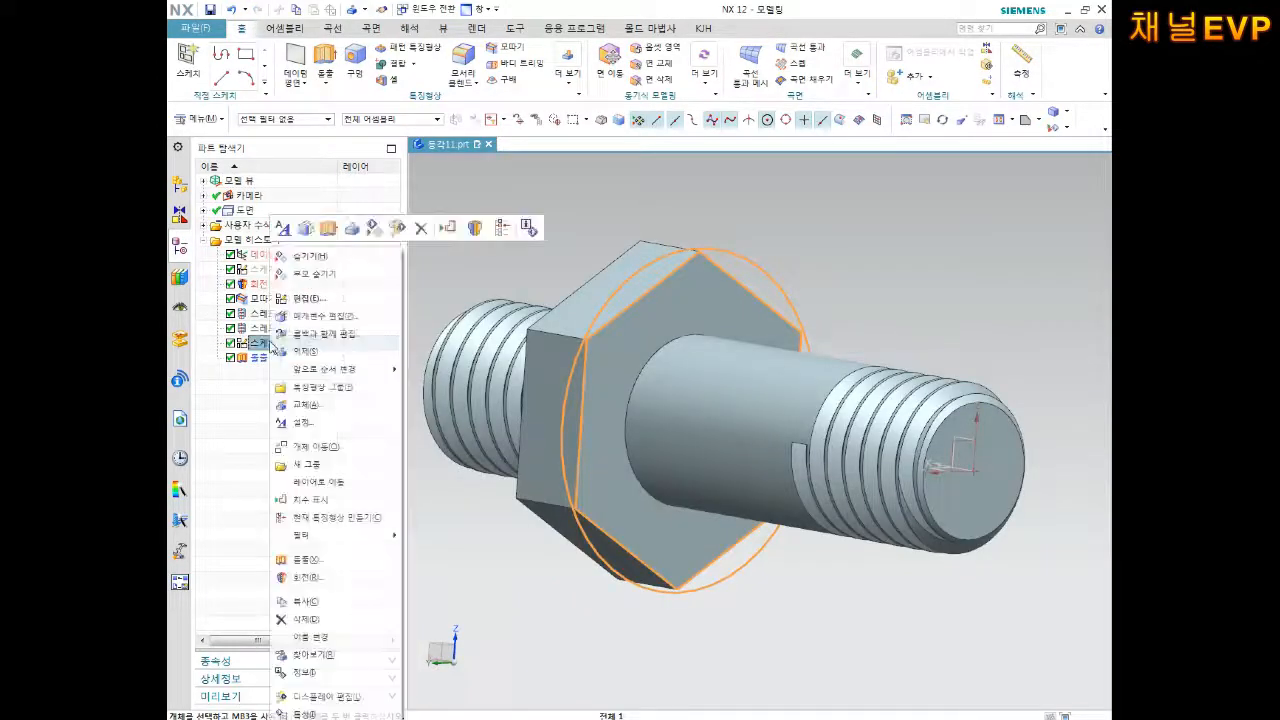
click(290, 256)
mouse_move(600, 340)
middle_down()
mouse_move(650, 345)
mouse_move(603, 374)
mouse_move(650, 374)
middle_up()
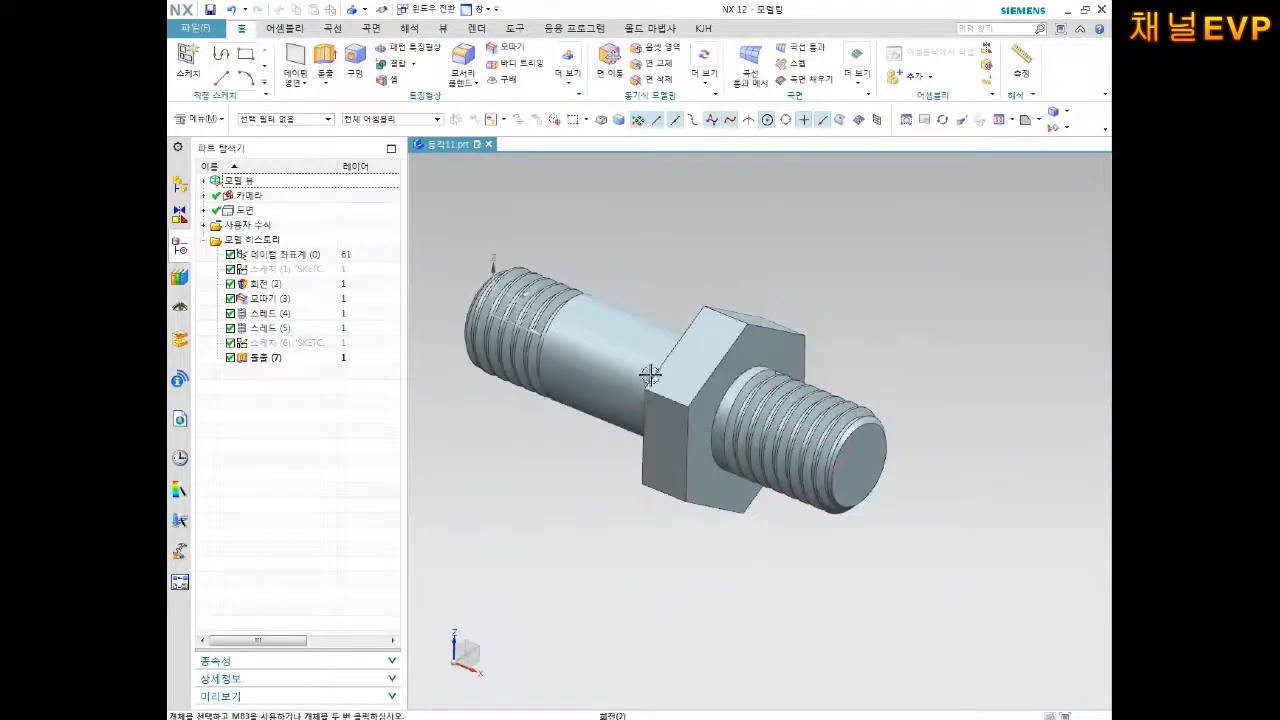
click(1039, 121)
click(1053, 140)
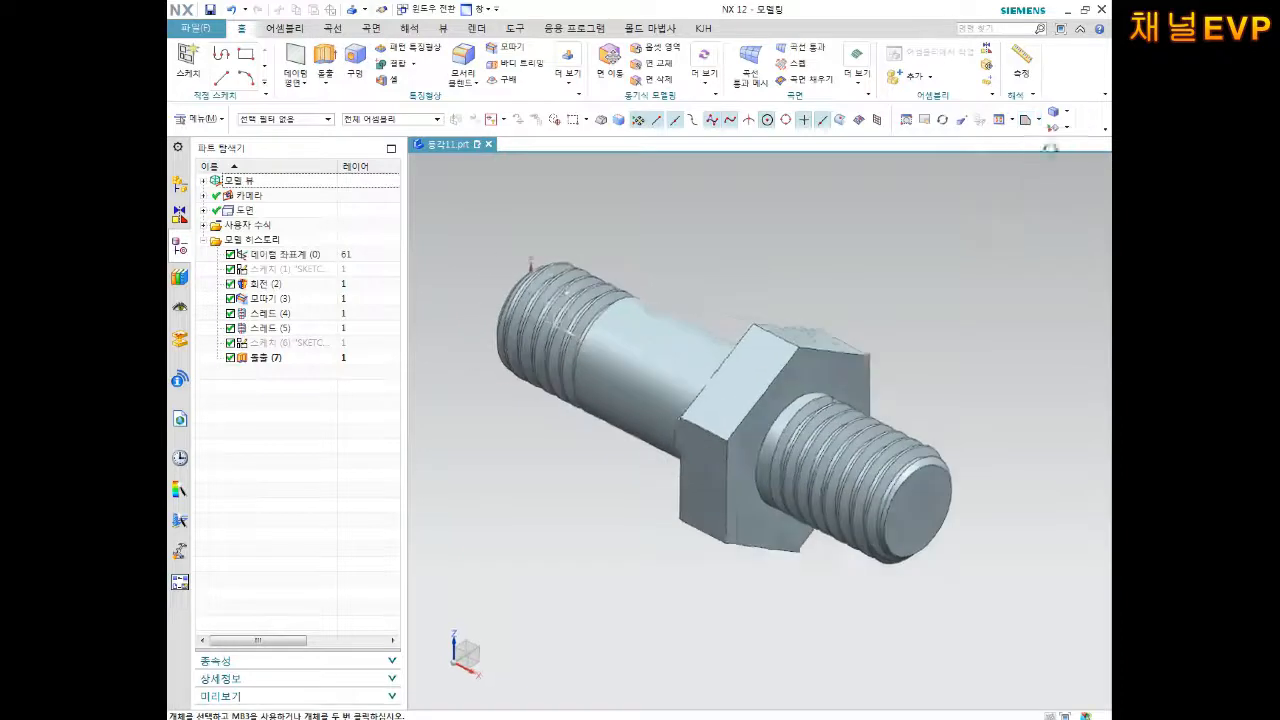